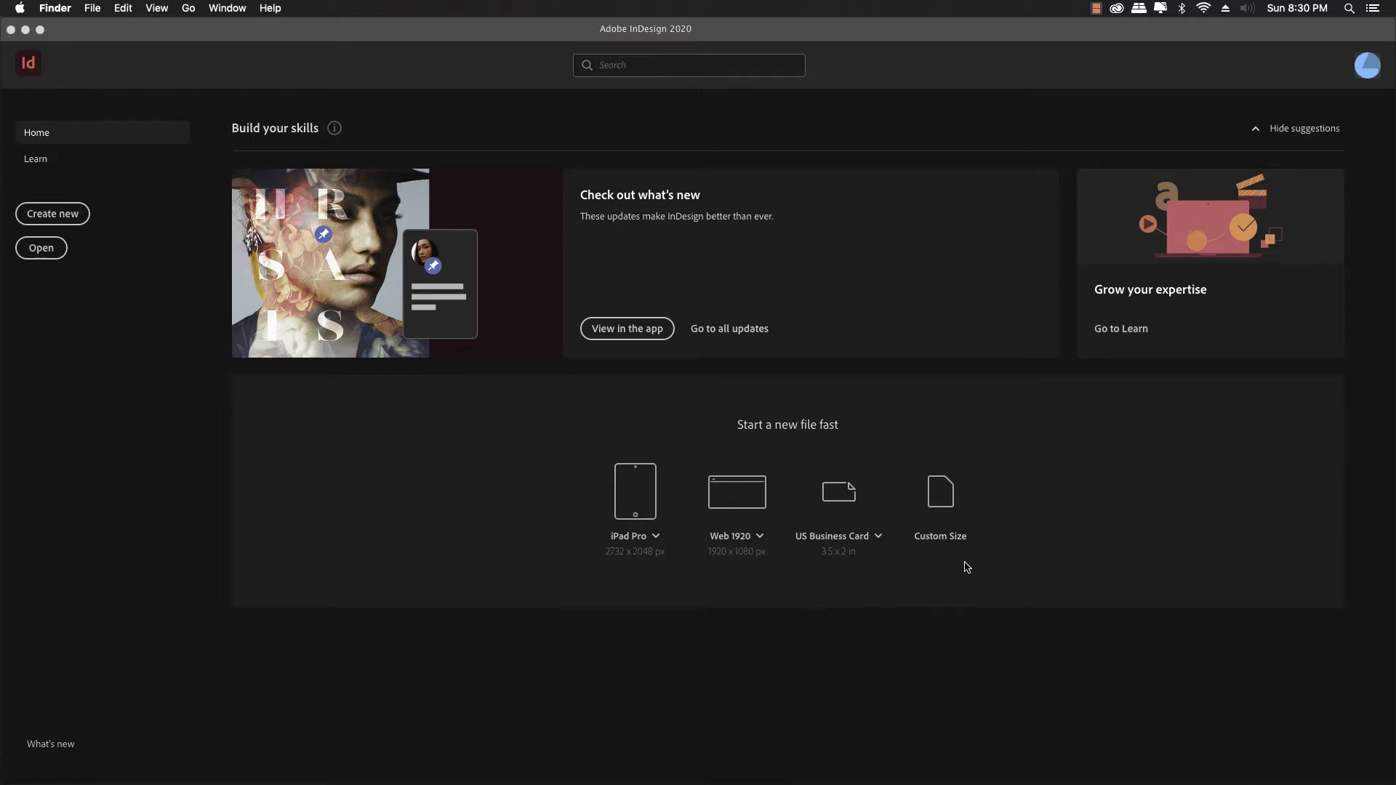
Step: Check the document preset list, leave US Business Card unchanged, and bring up the Preferences submenu
click(879, 539)
click(879, 538)
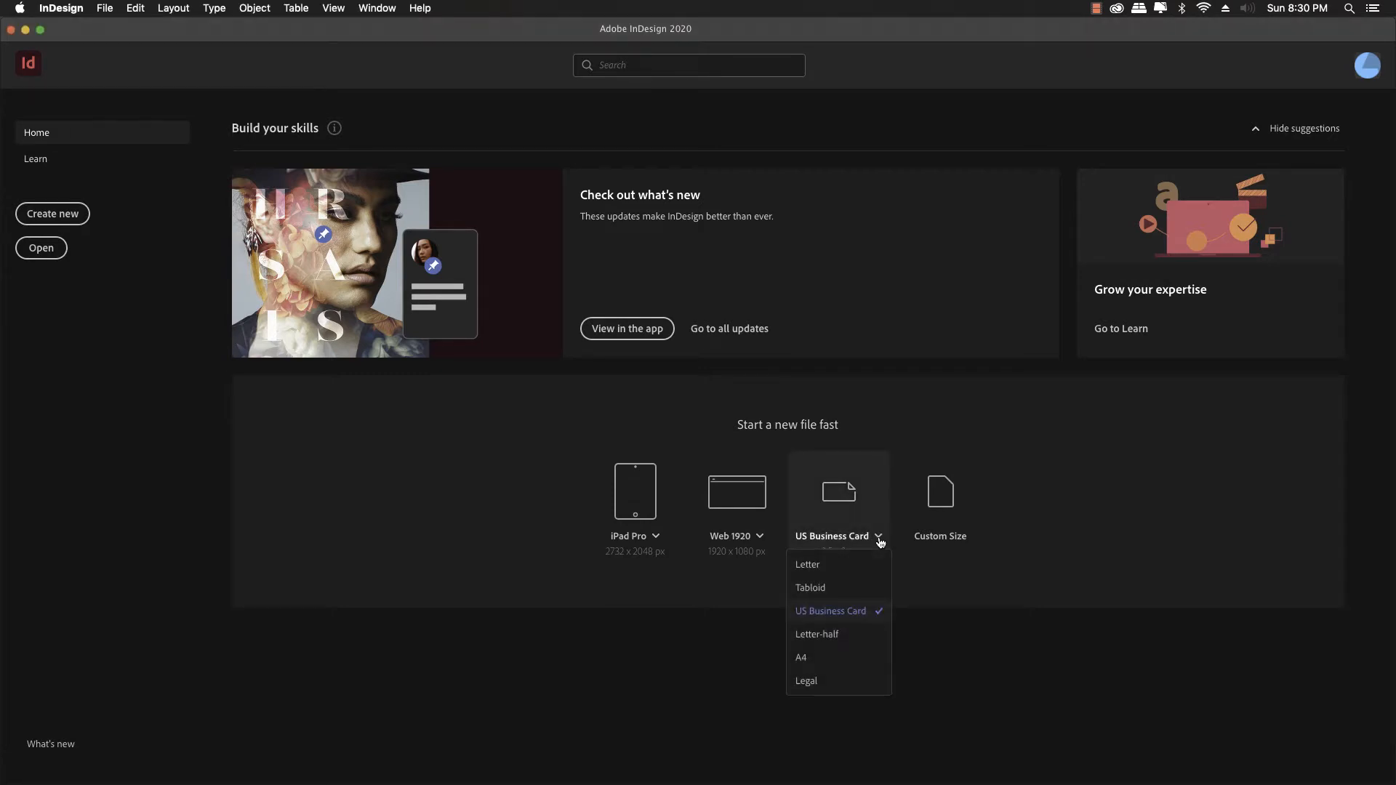
click(879, 539)
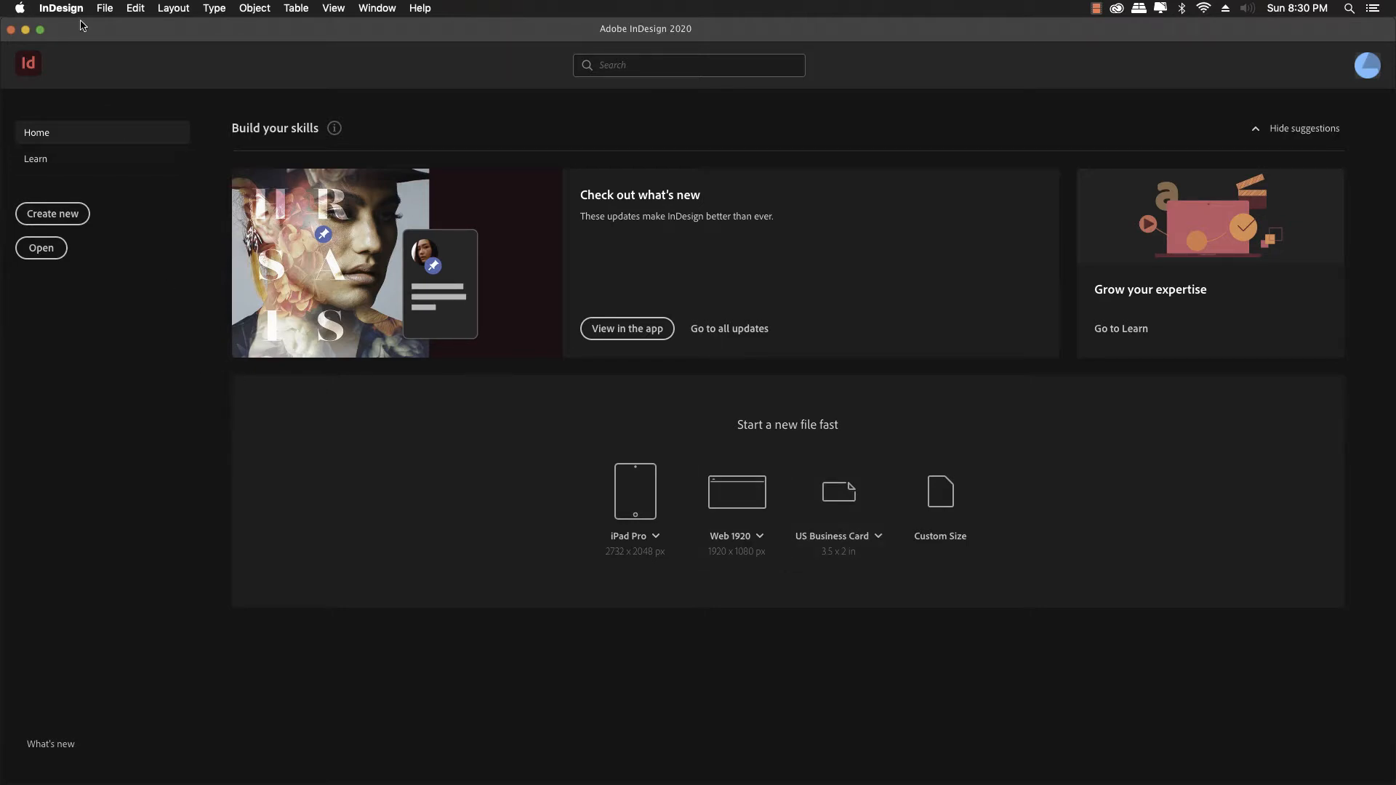
click(61, 6)
mouse_move(71, 40)
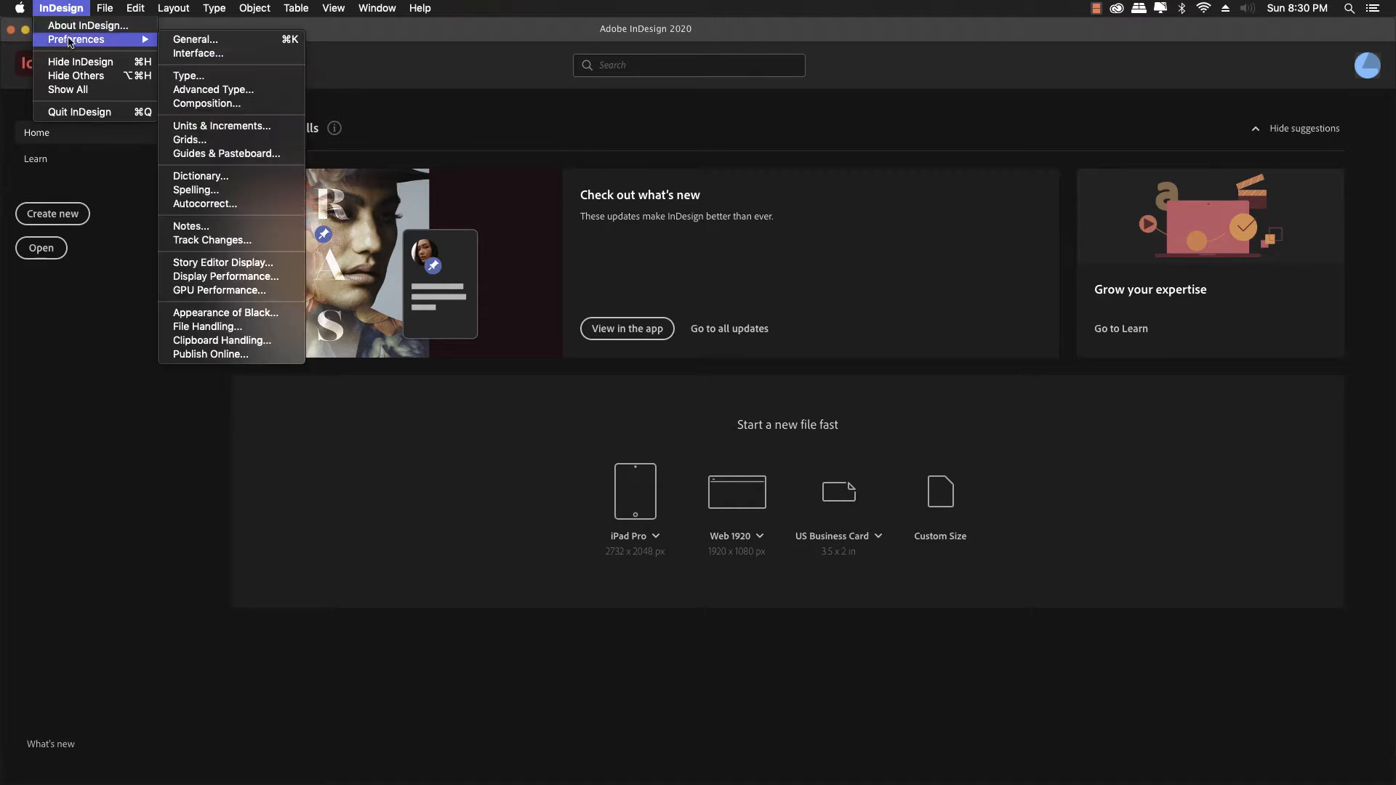
Step: Browse Interface, Type and Composition, then show Units & Increments with rulers in Inches and stroke in Points
click(201, 39)
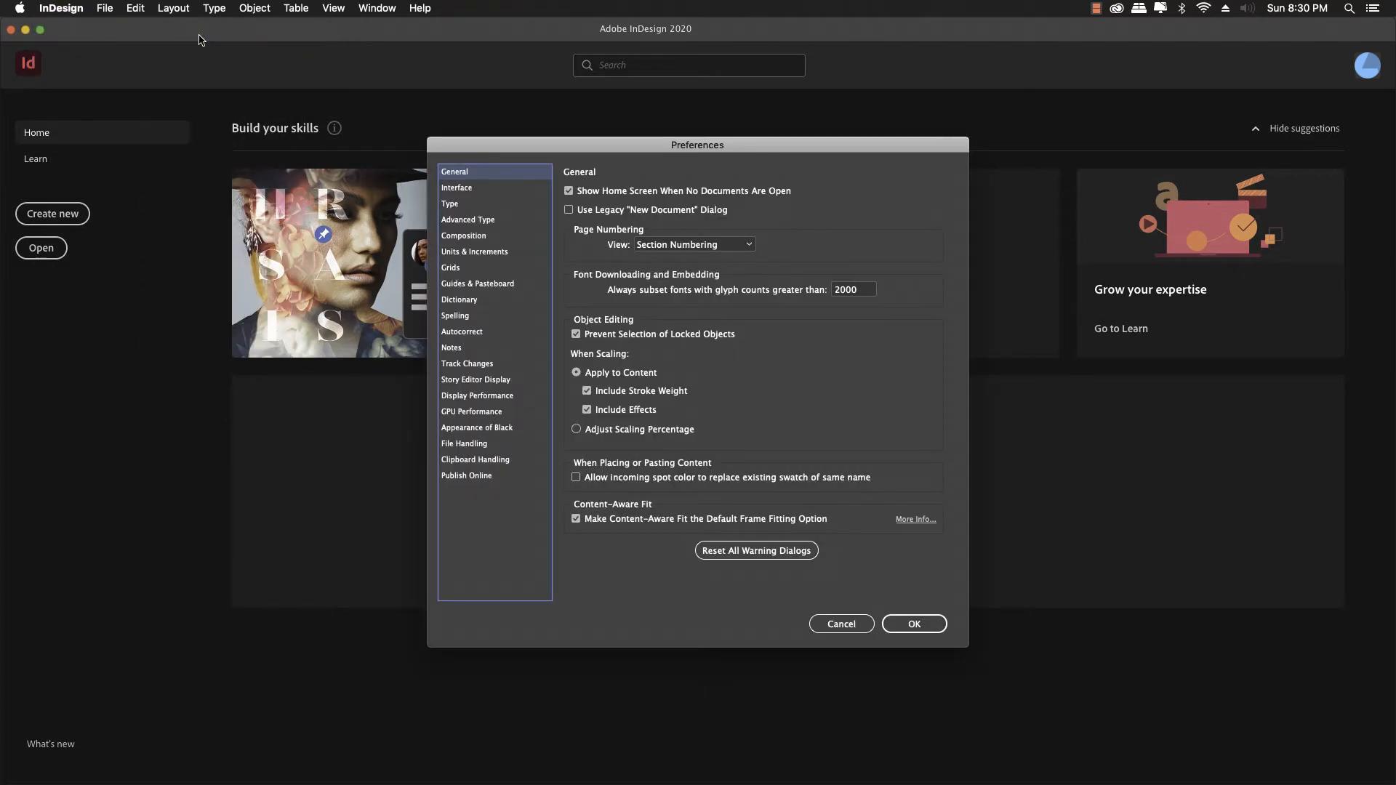
click(456, 189)
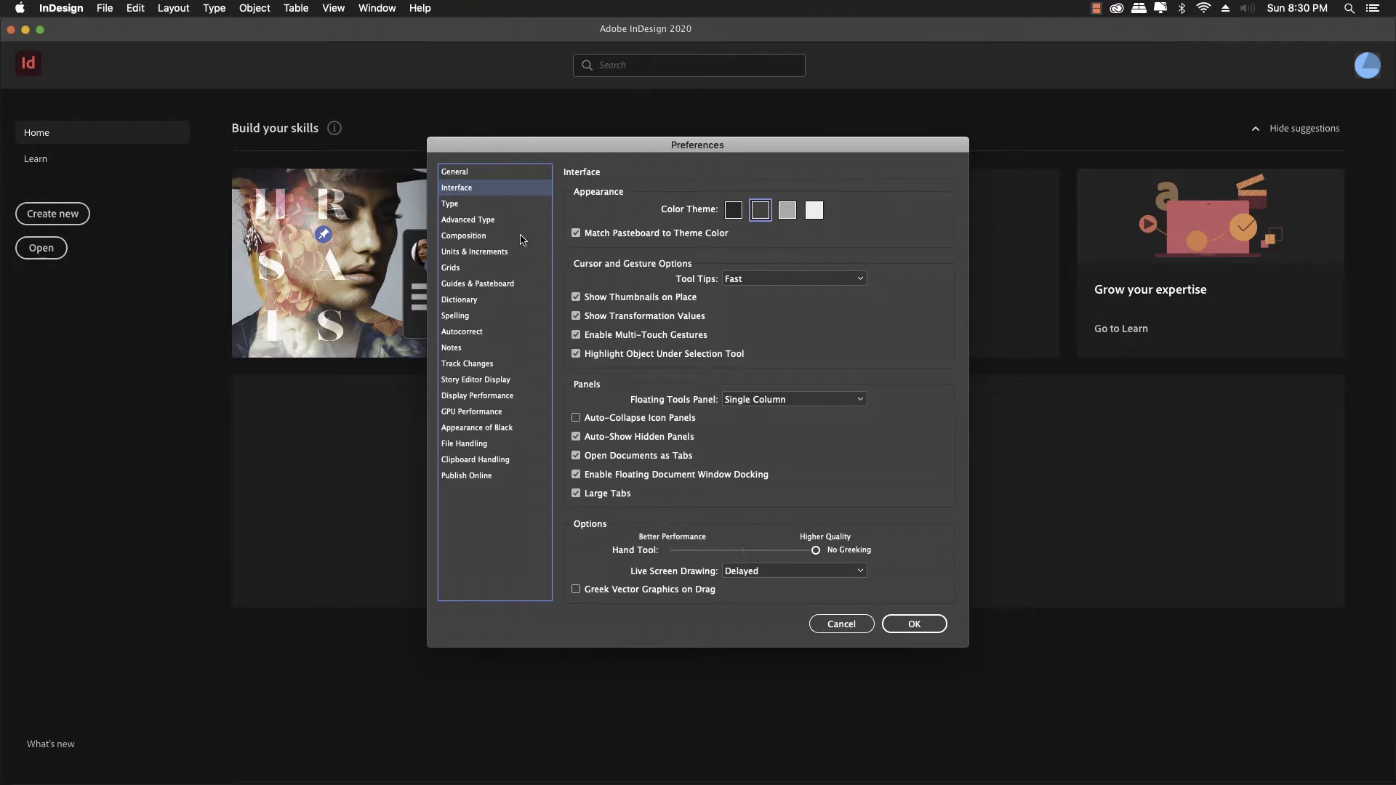
click(463, 209)
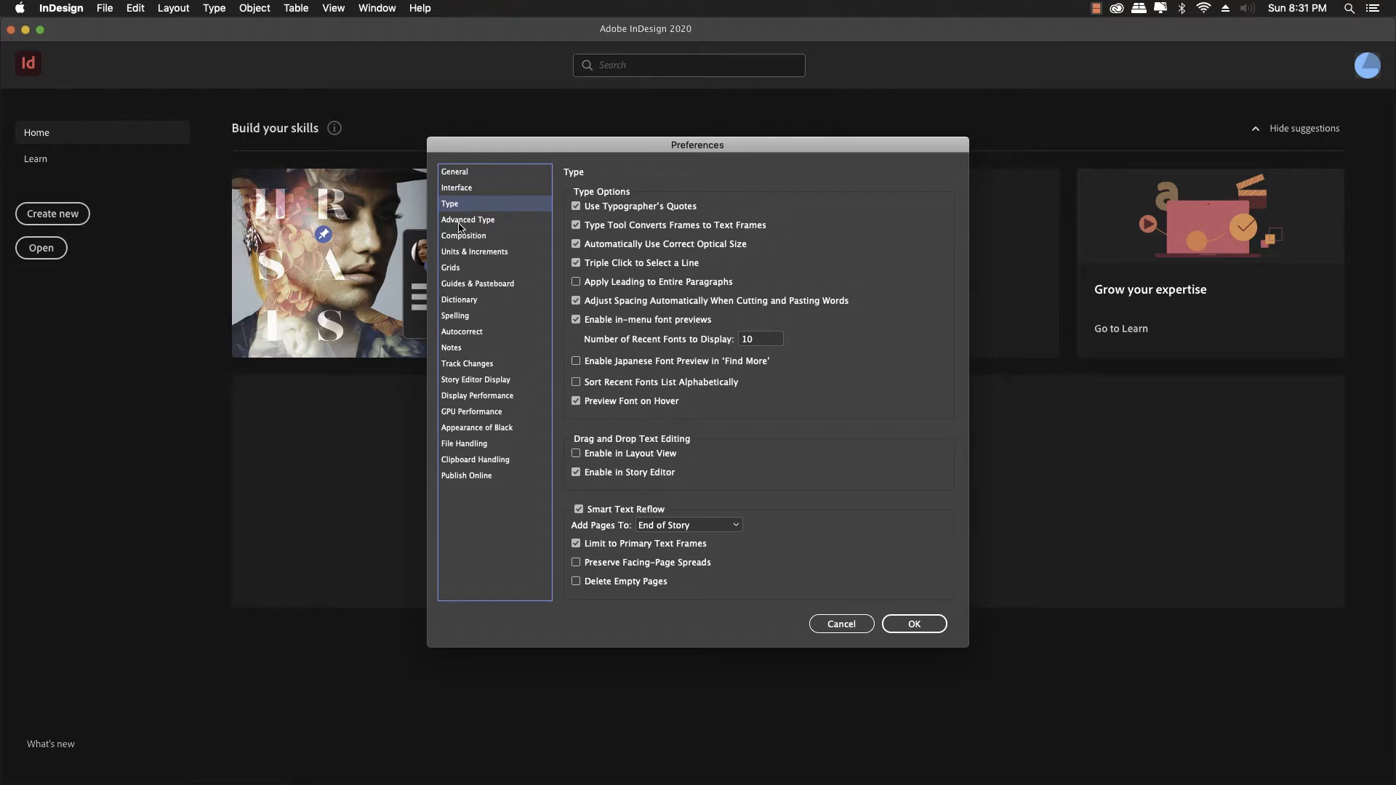
click(458, 236)
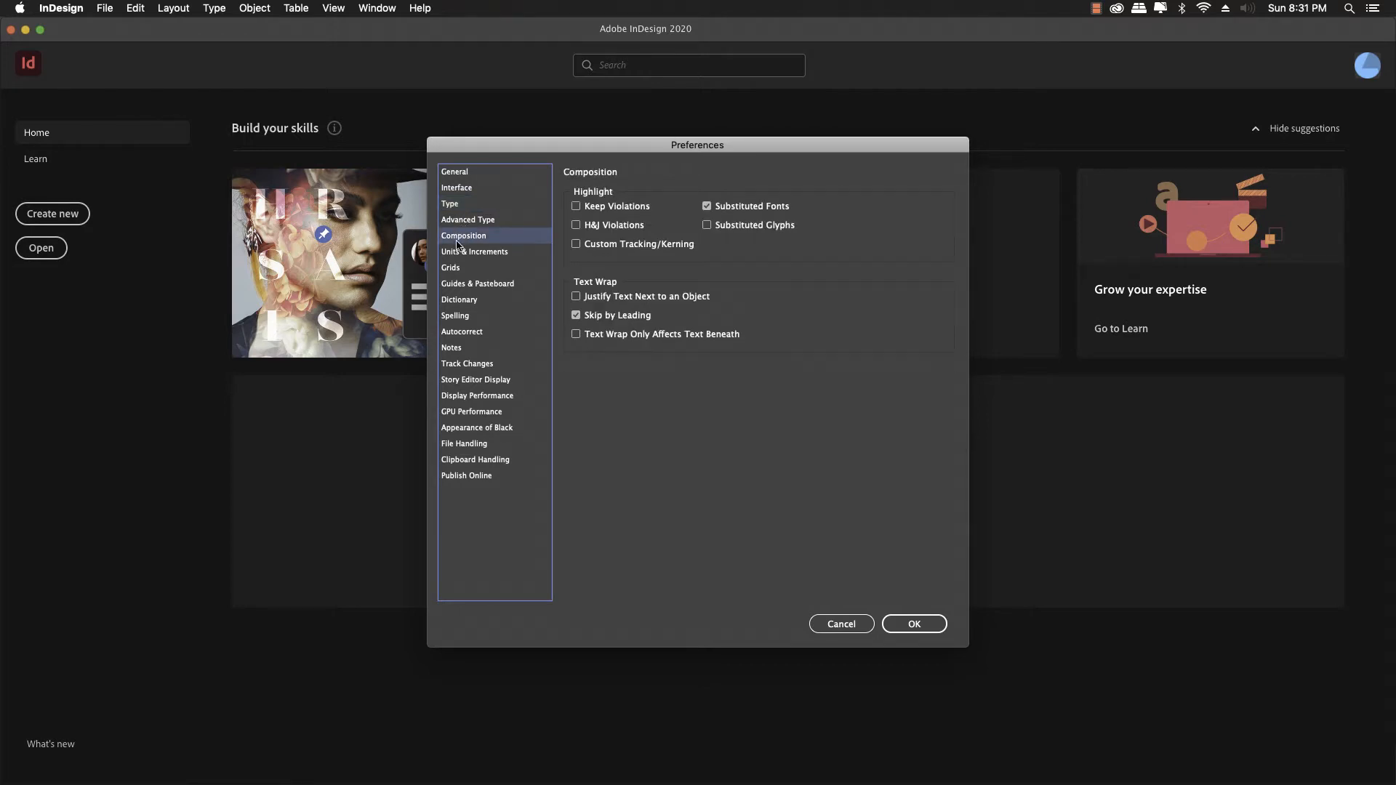
click(457, 253)
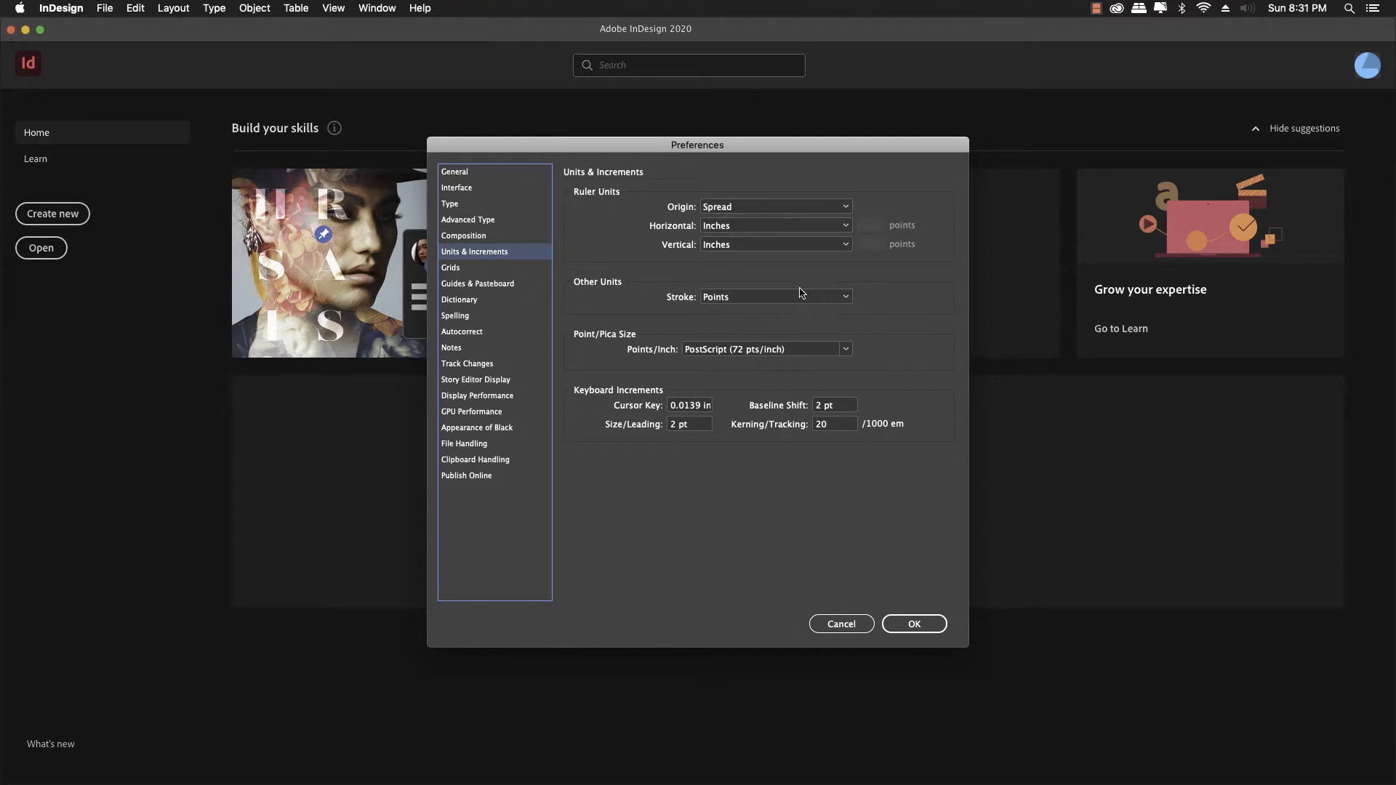
Step: Keep vertical ruler units at Inches and confirm the Preferences with OK
click(850, 246)
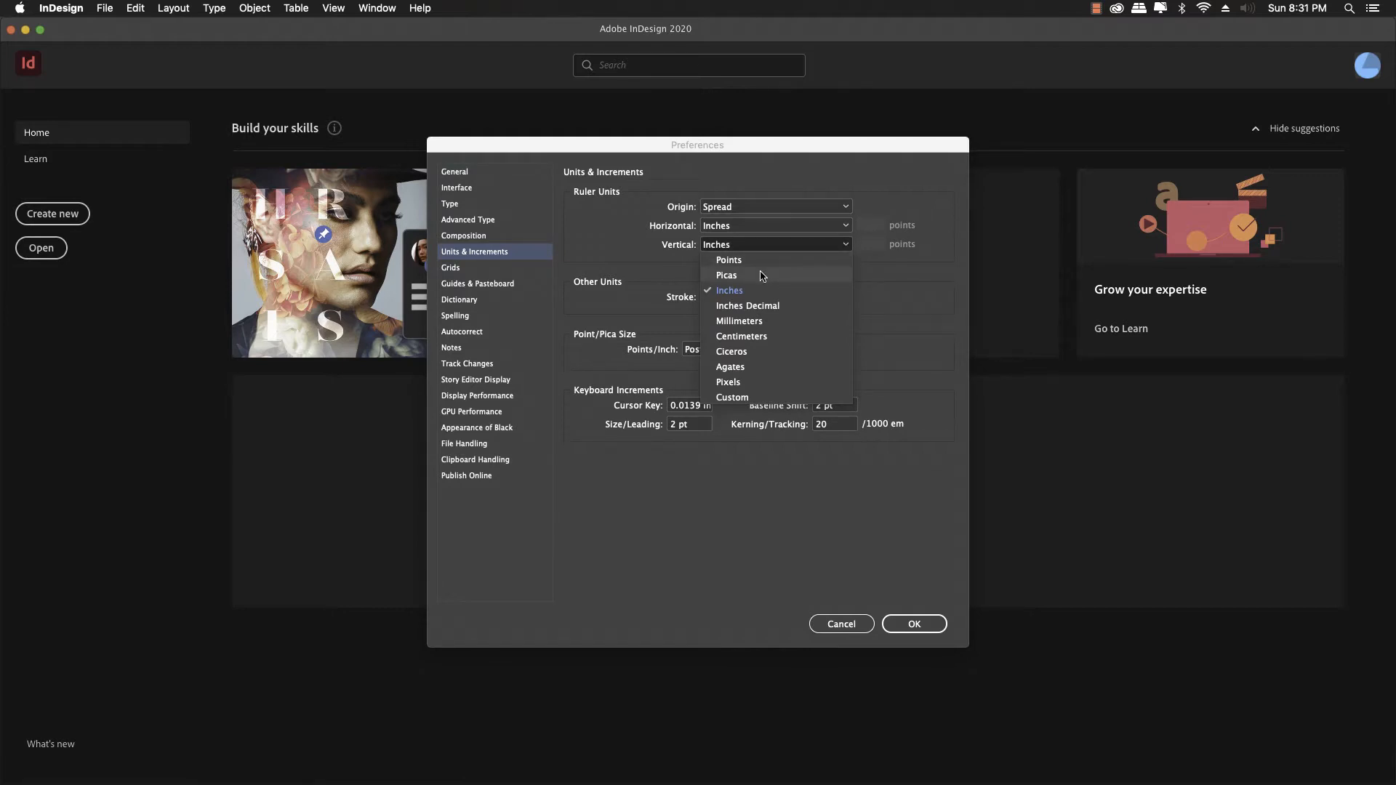
click(928, 293)
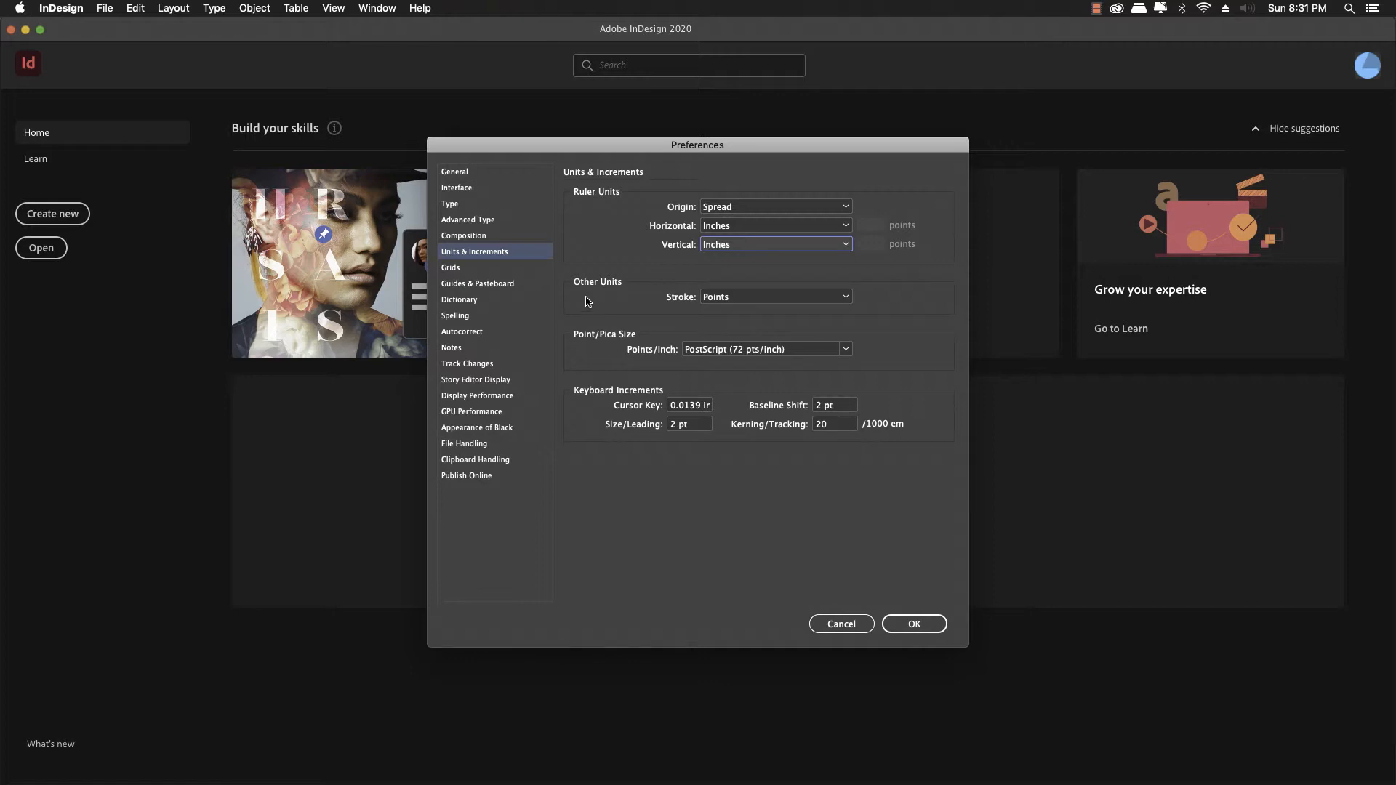
click(473, 173)
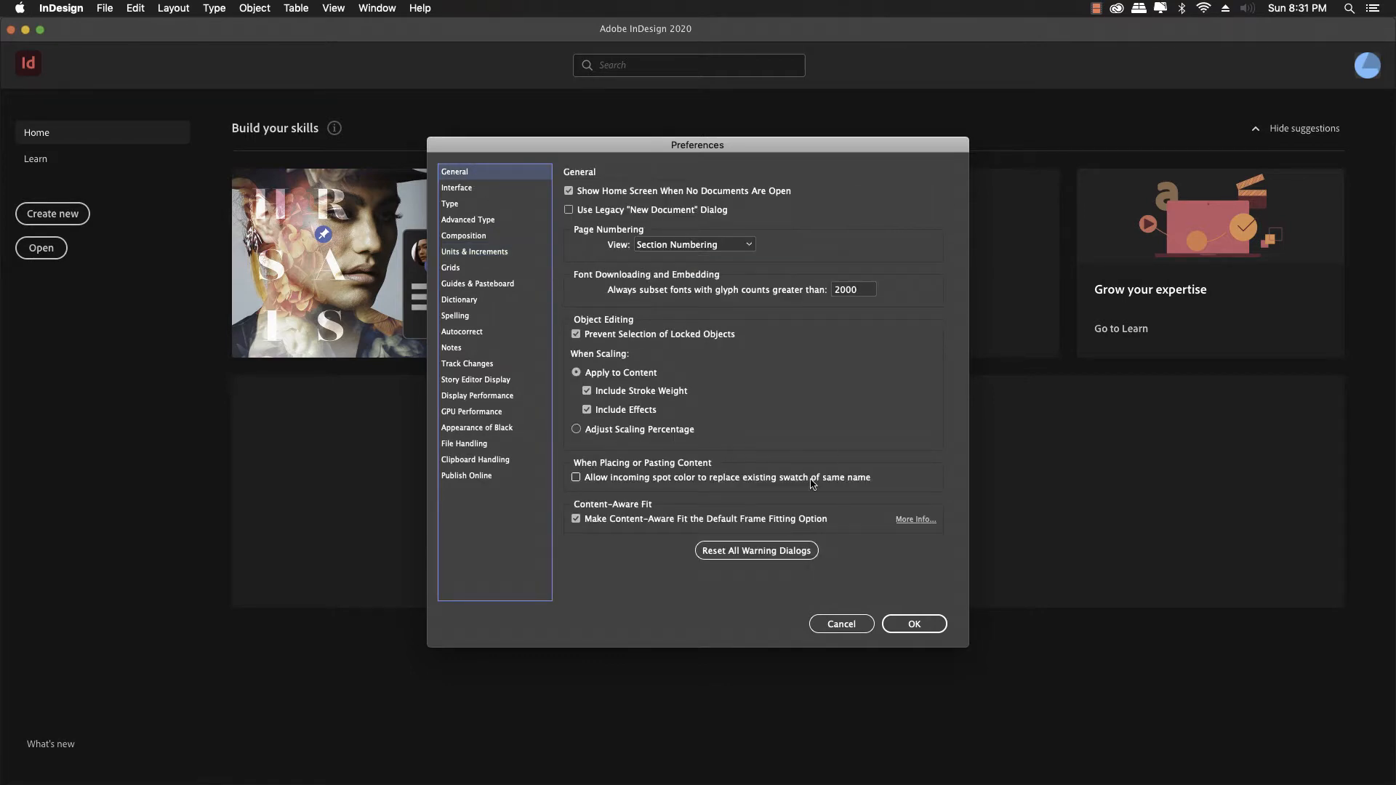
click(916, 626)
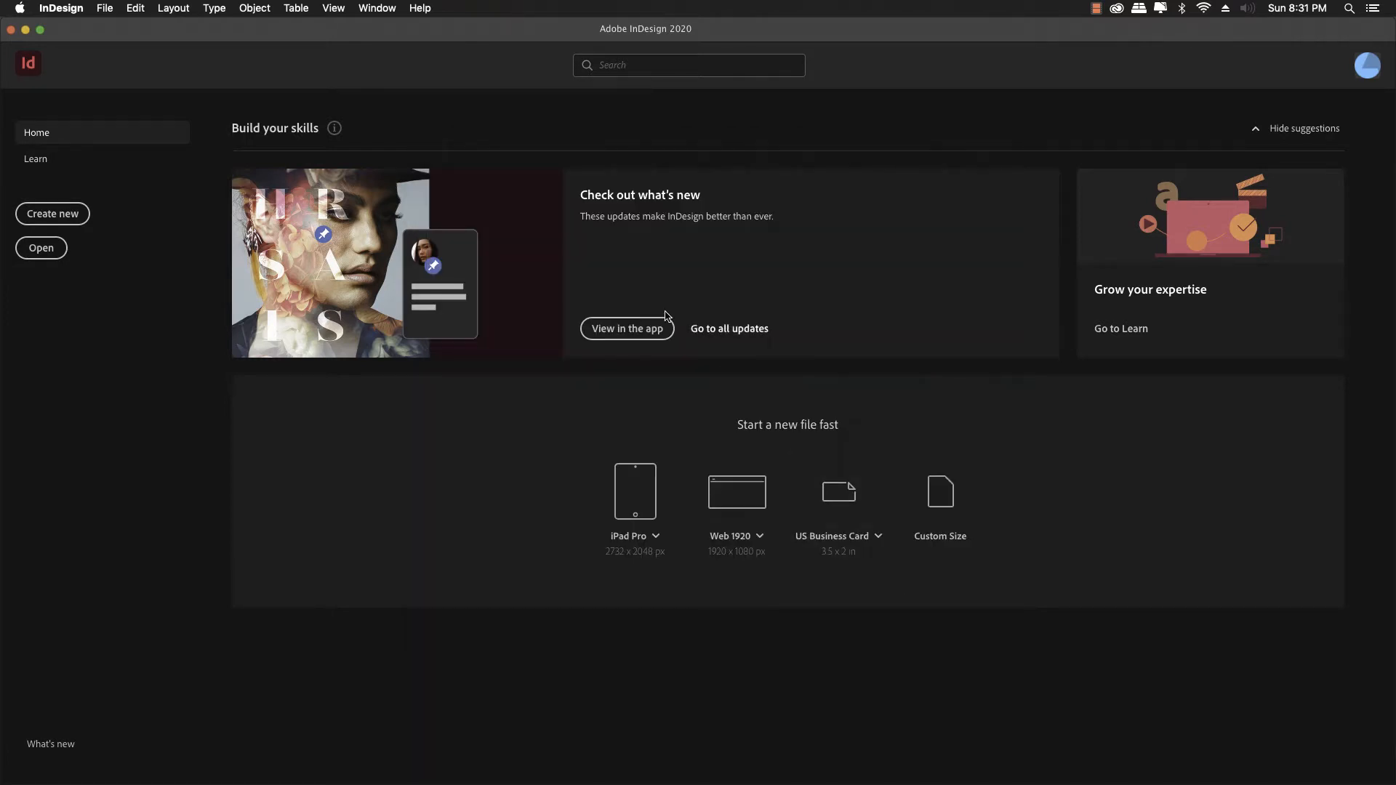
Step: Apply the [Printing and Proofing] workspace via Window > Workspace
click(337, 15)
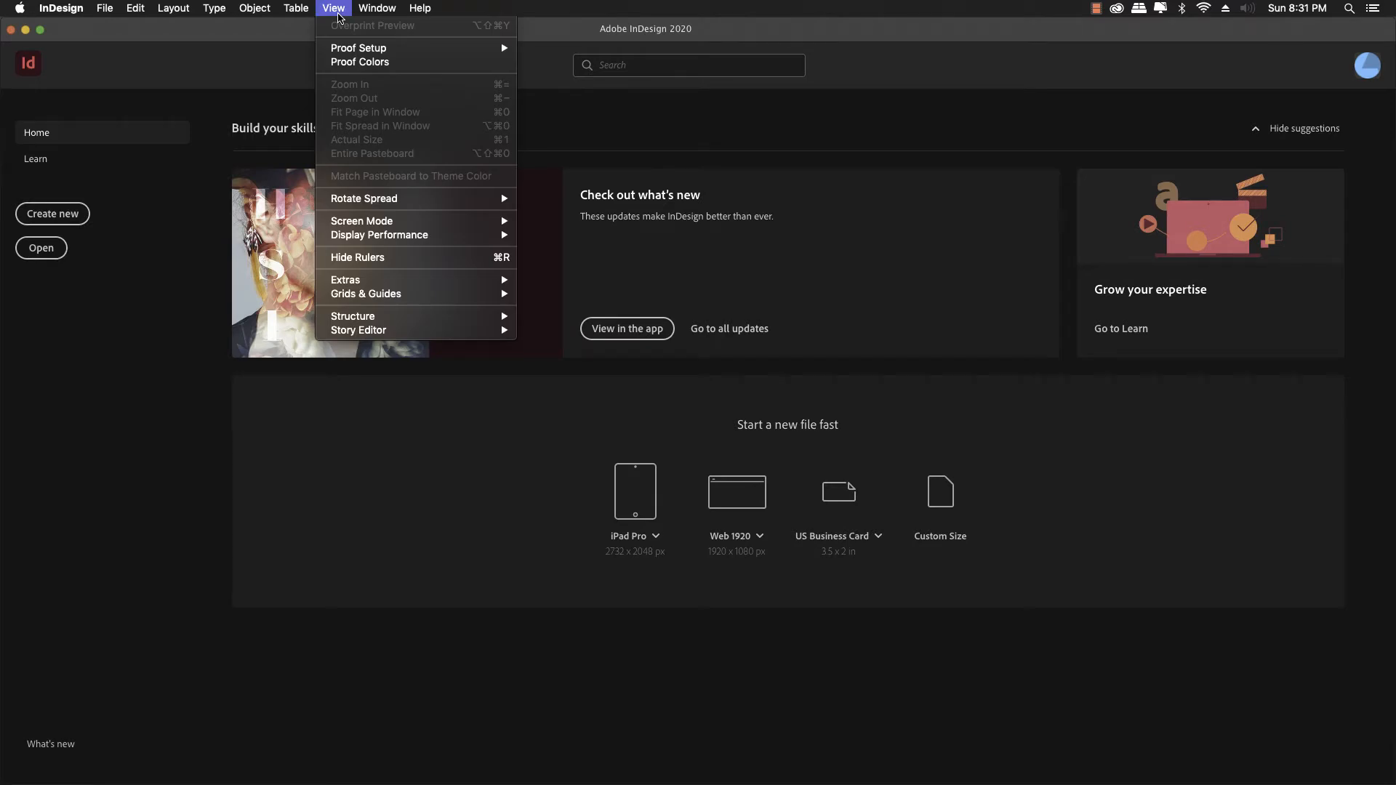
mouse_move(377, 9)
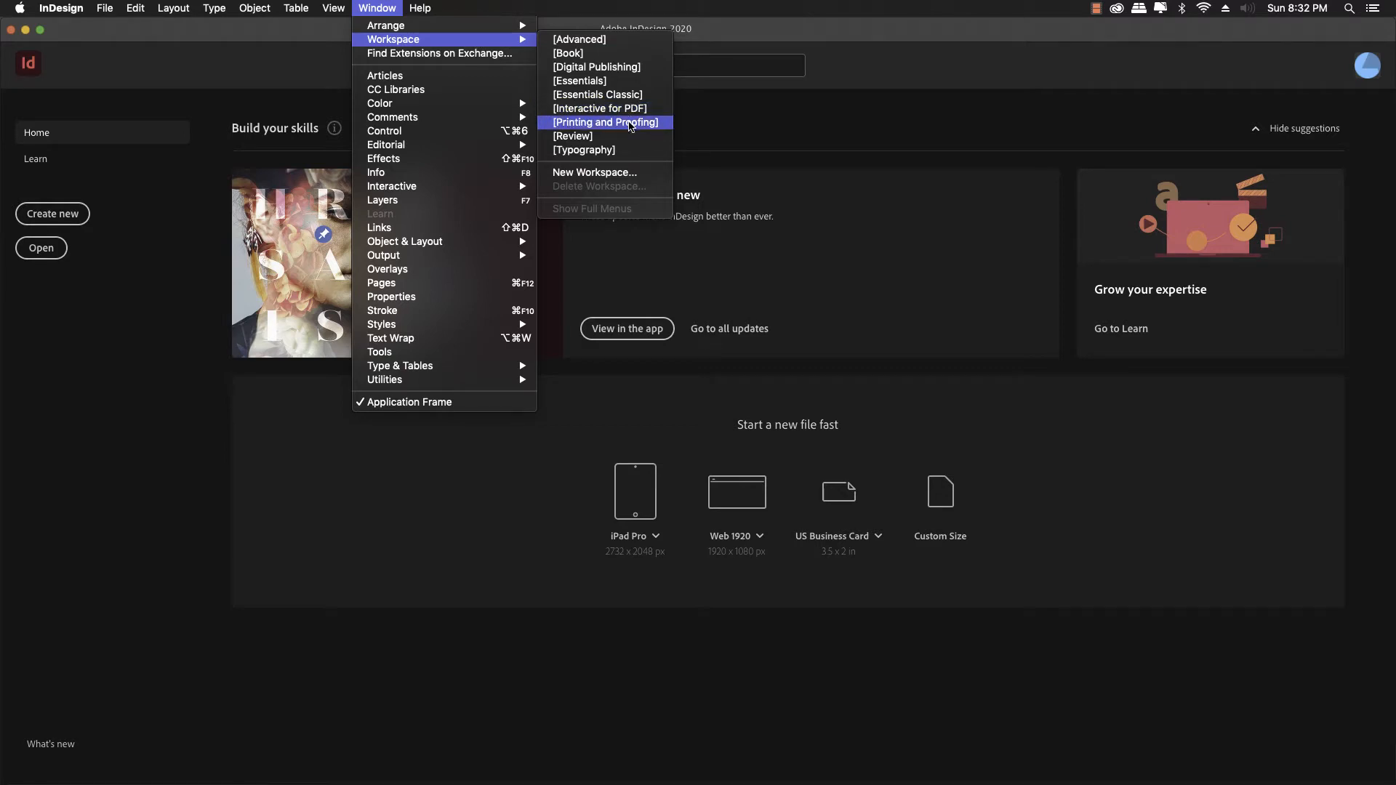
click(630, 122)
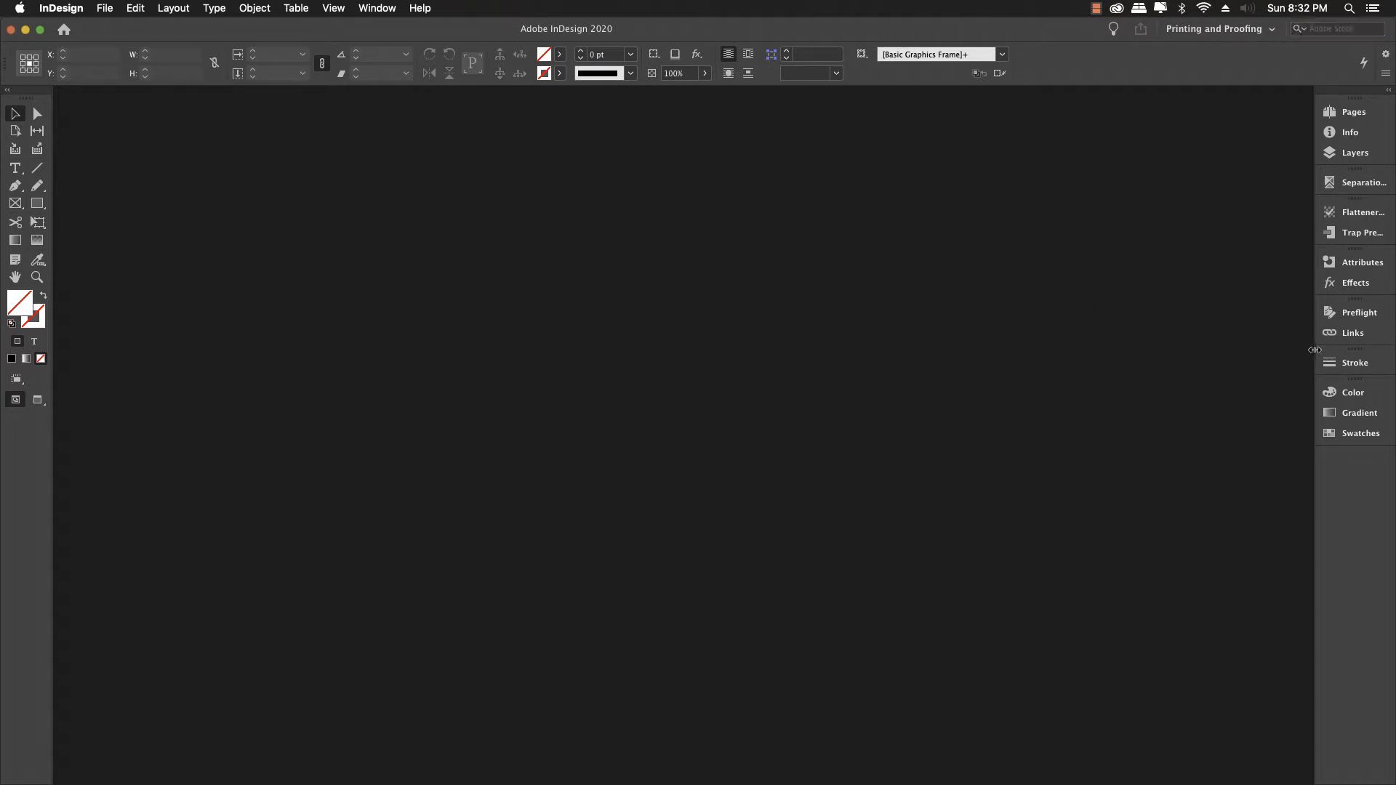
Step: Collapse and re-expand the panel dock, toggle the Layers and Color panels, then show the Window menu
drag(1313, 349, 1358, 355)
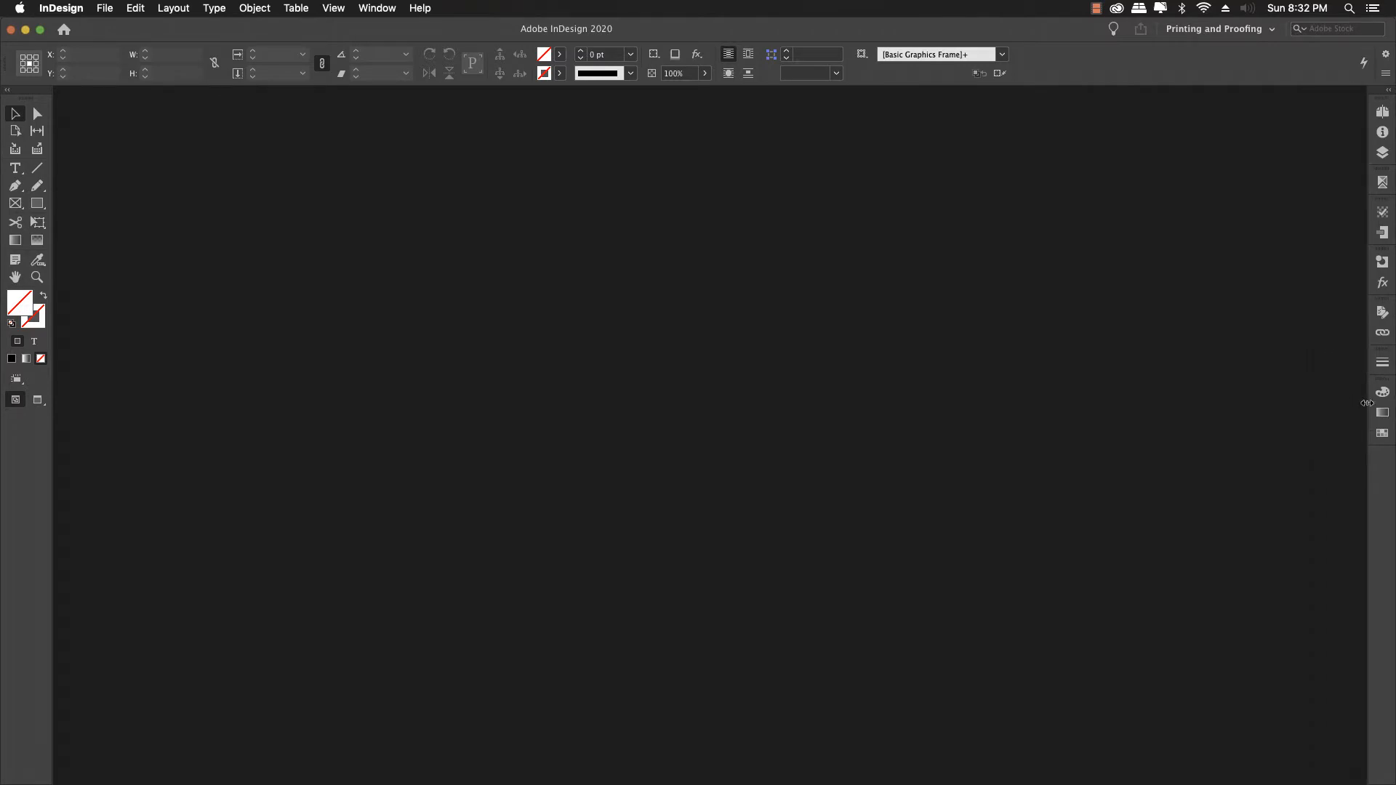
drag(1367, 402, 1256, 407)
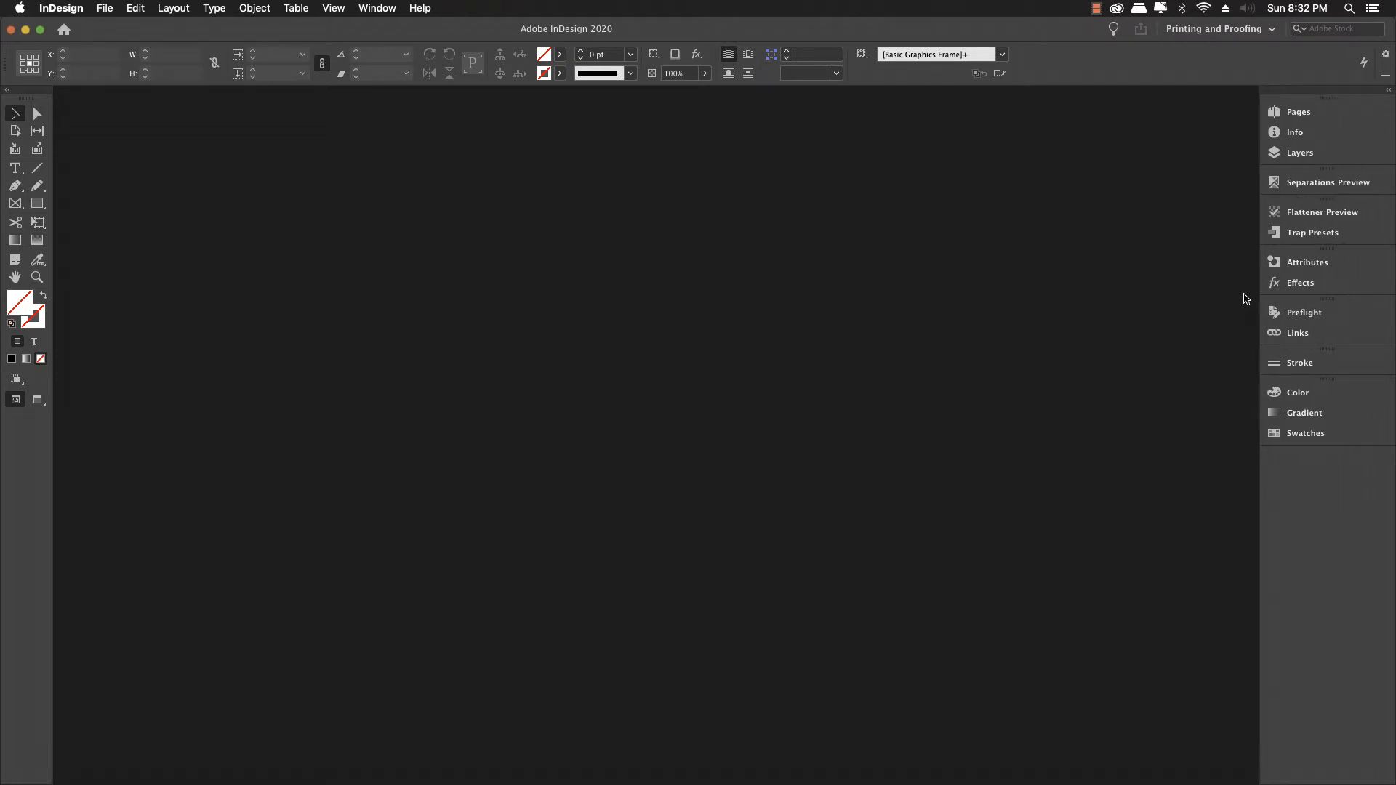
click(1300, 157)
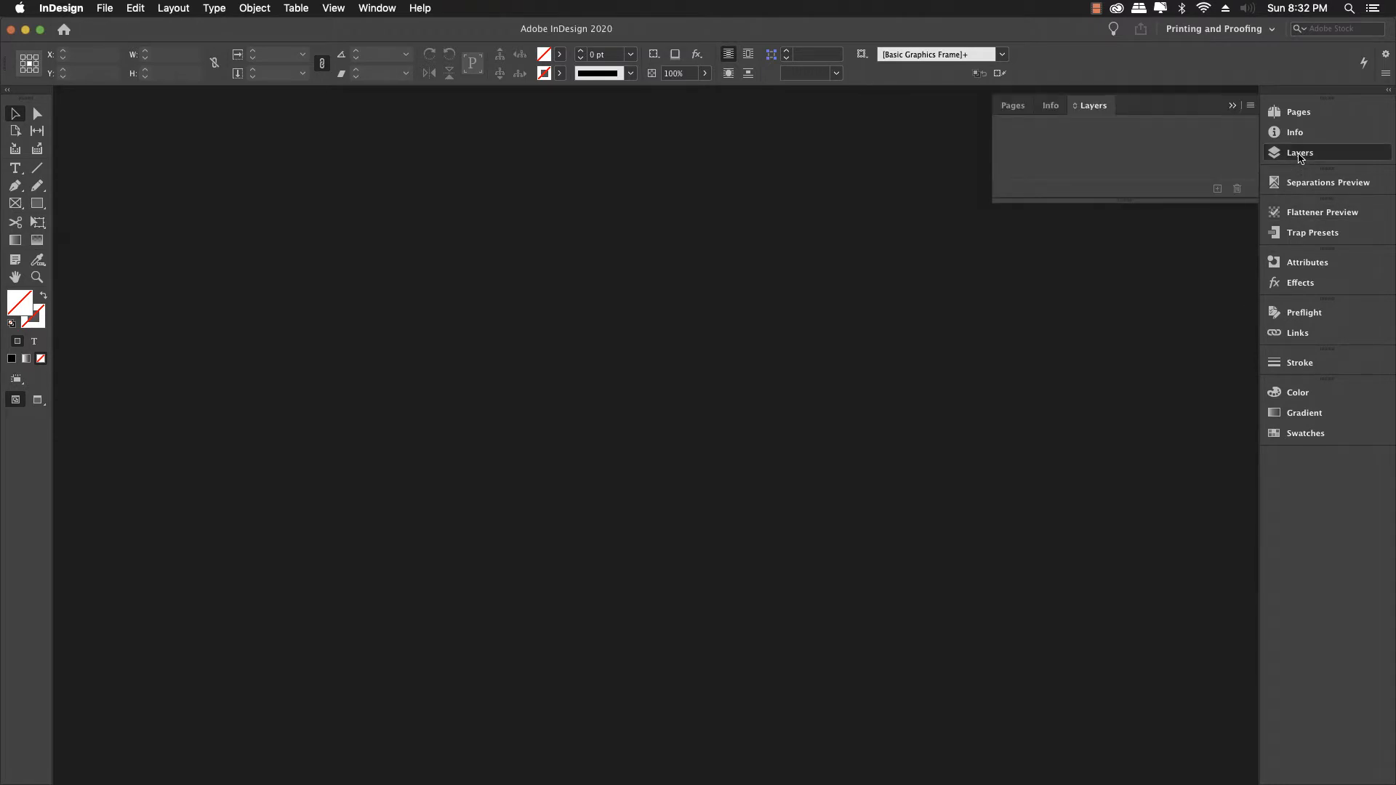
click(1300, 157)
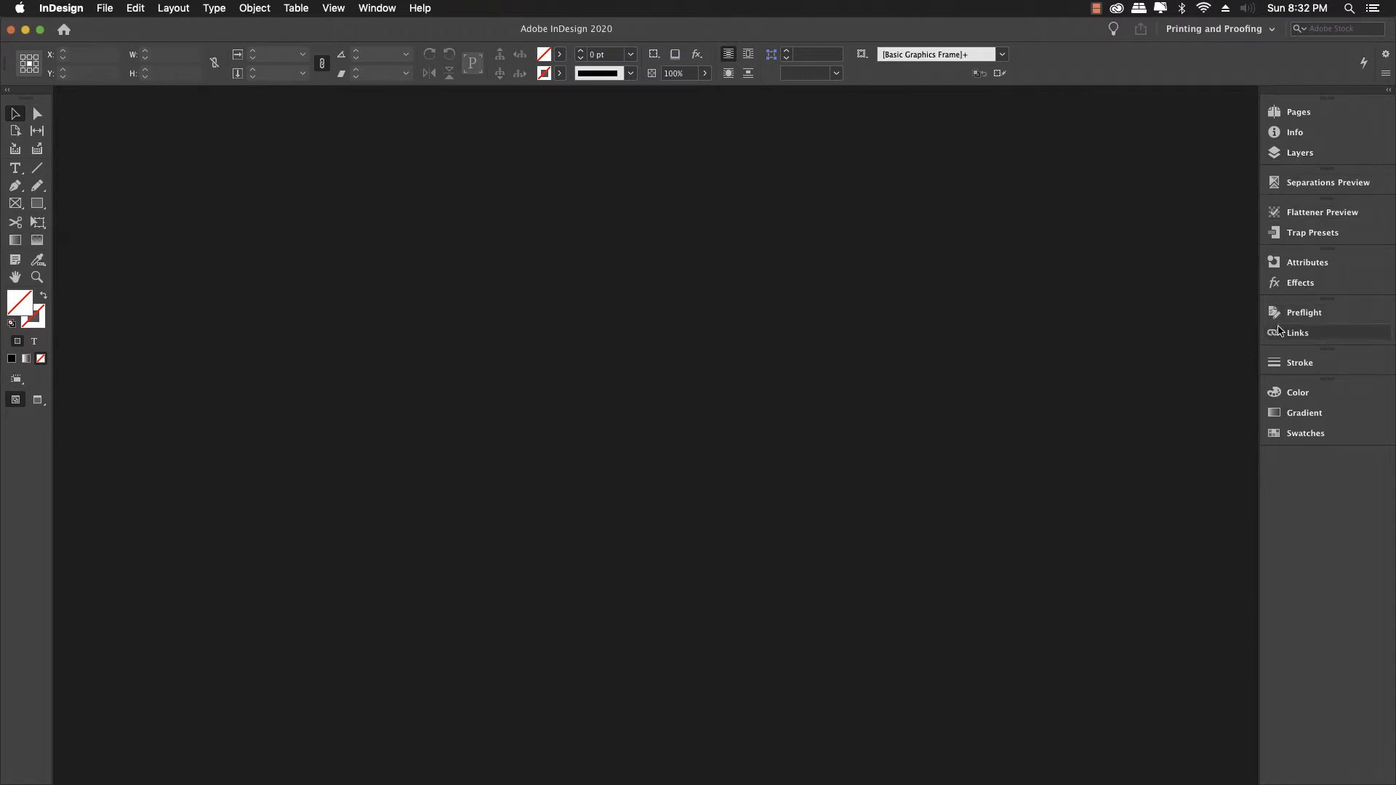
click(1287, 397)
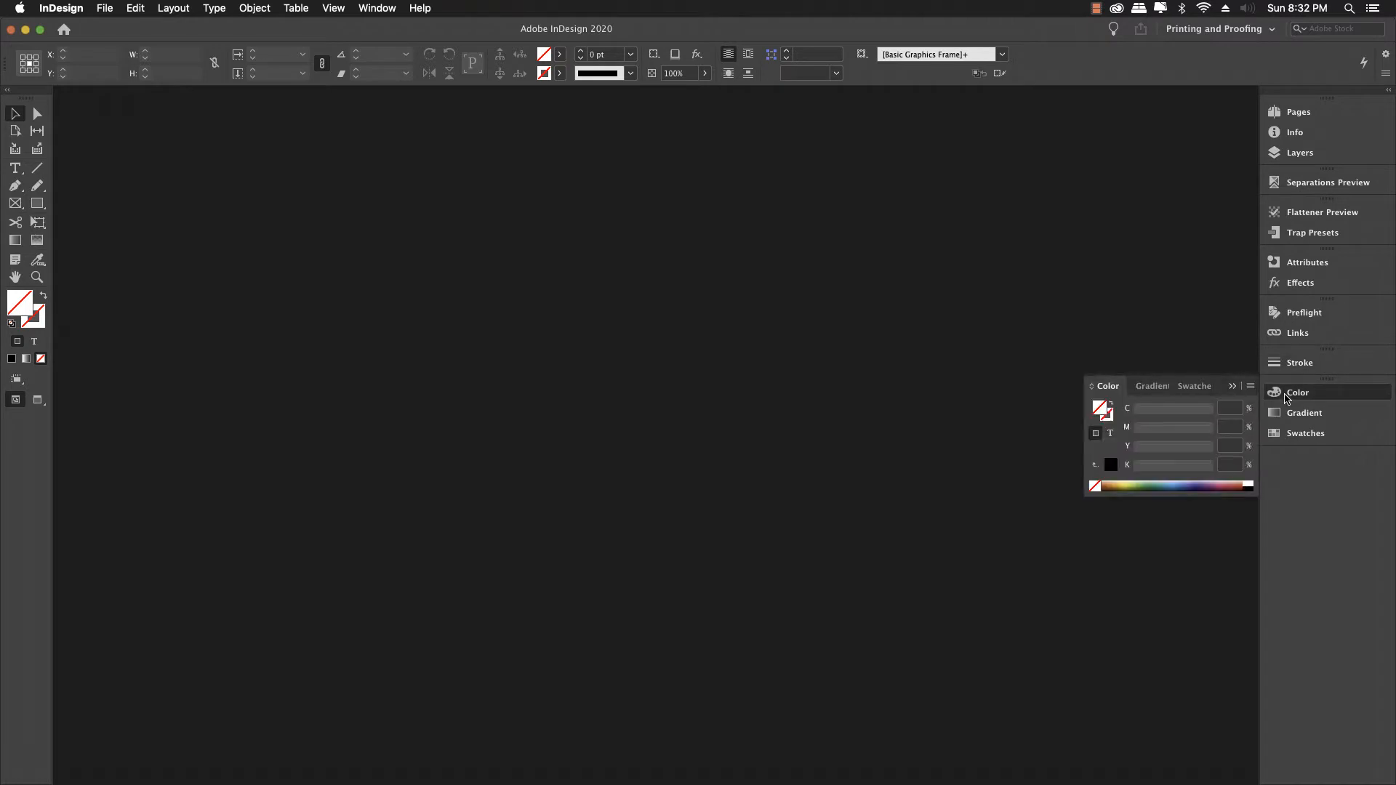
click(1287, 398)
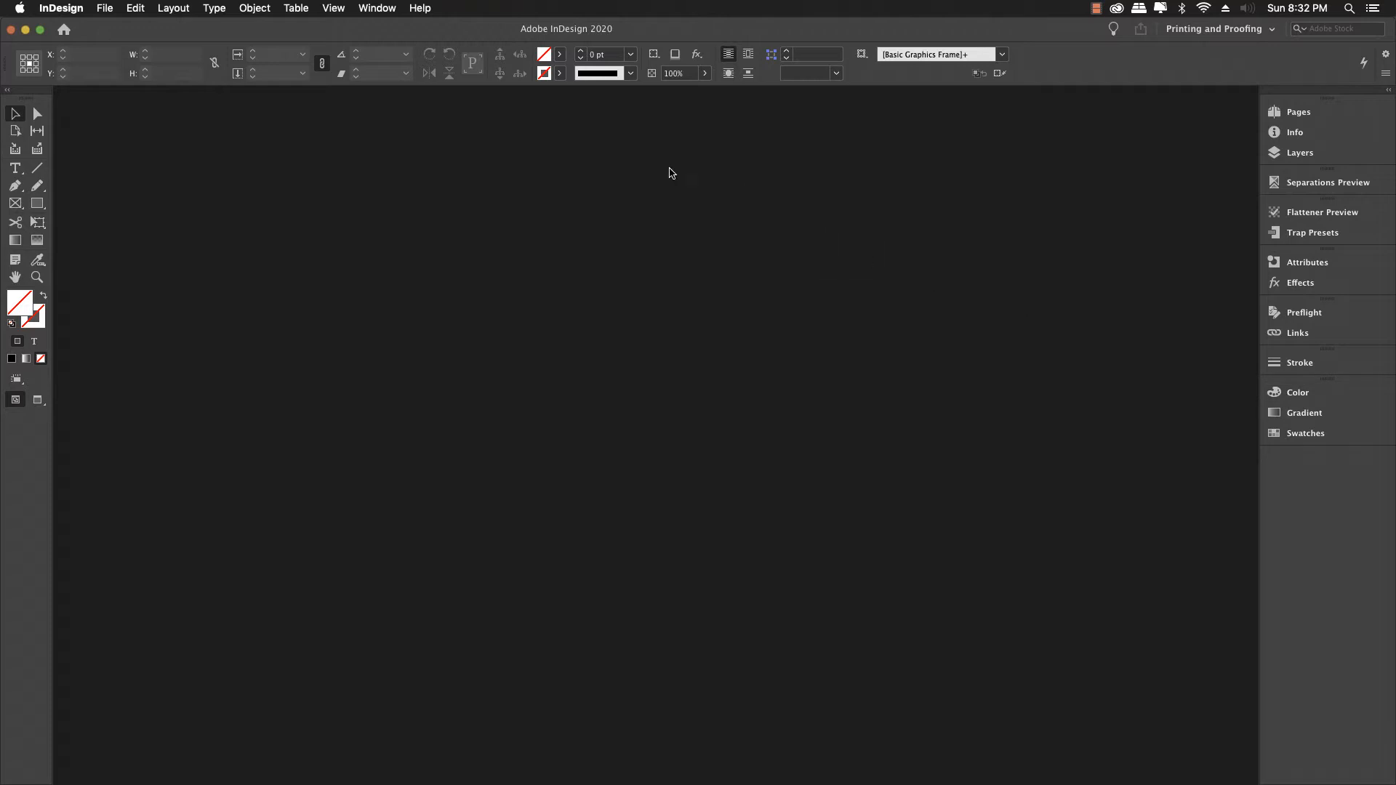
click(383, 11)
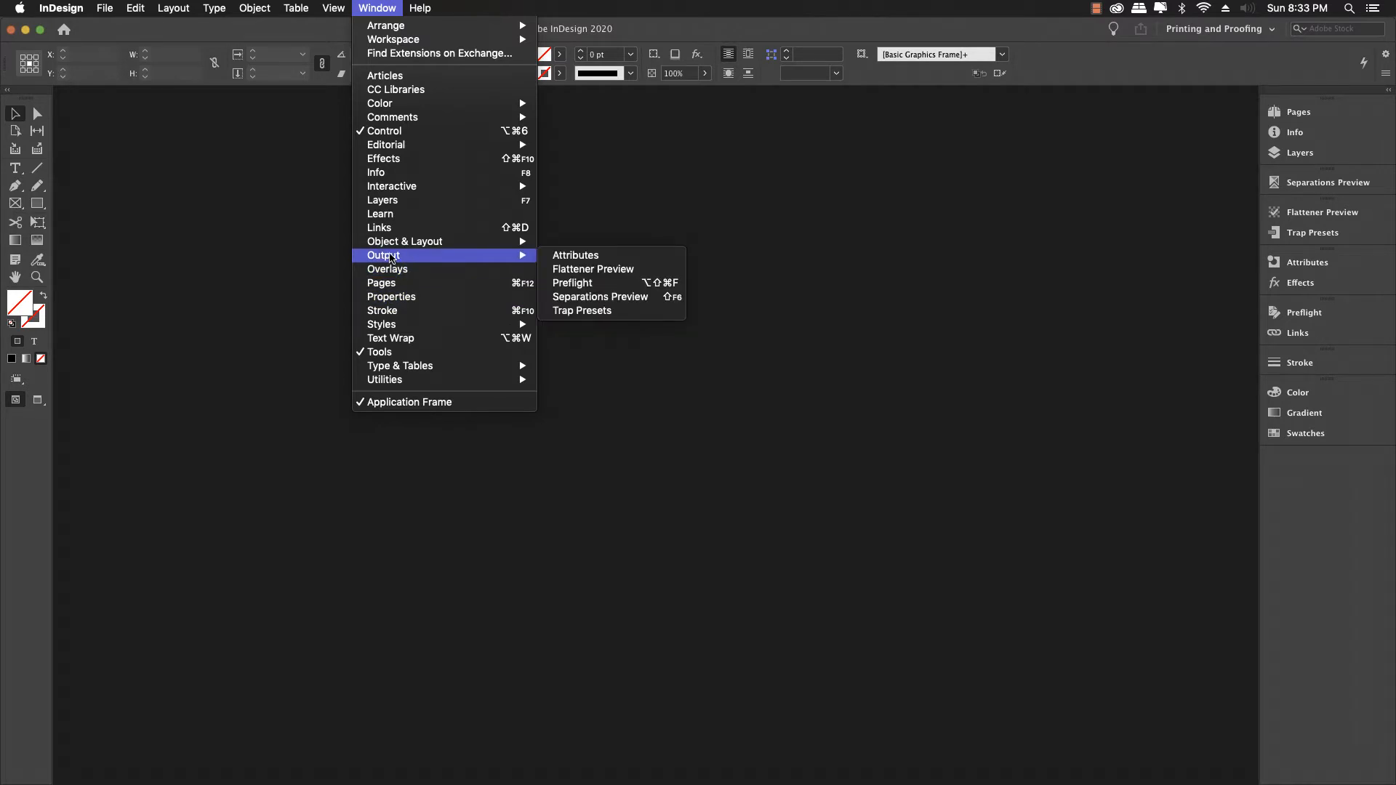
Step: Open the Text Wrap panel and dock it in the right panel column below Swatches
mouse_move(391, 245)
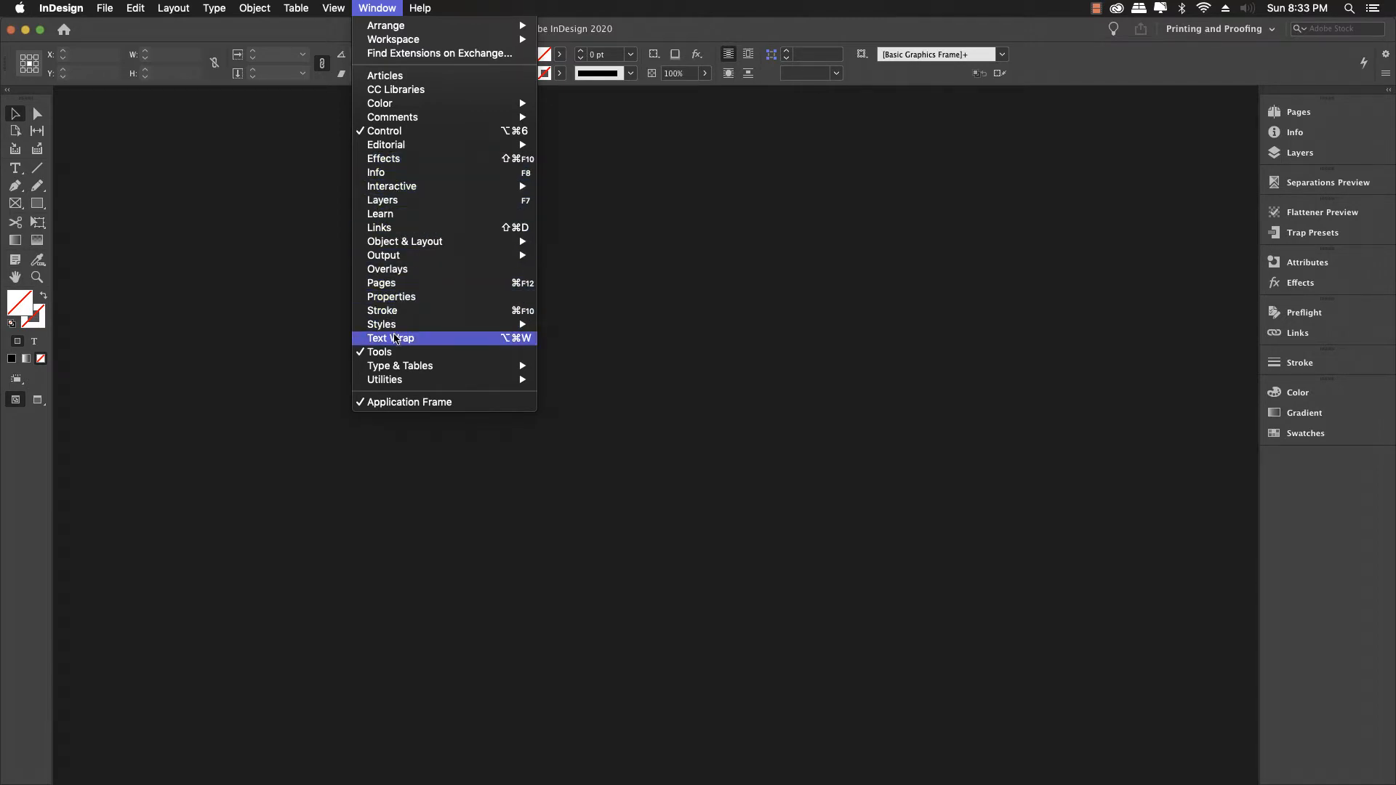
click(393, 339)
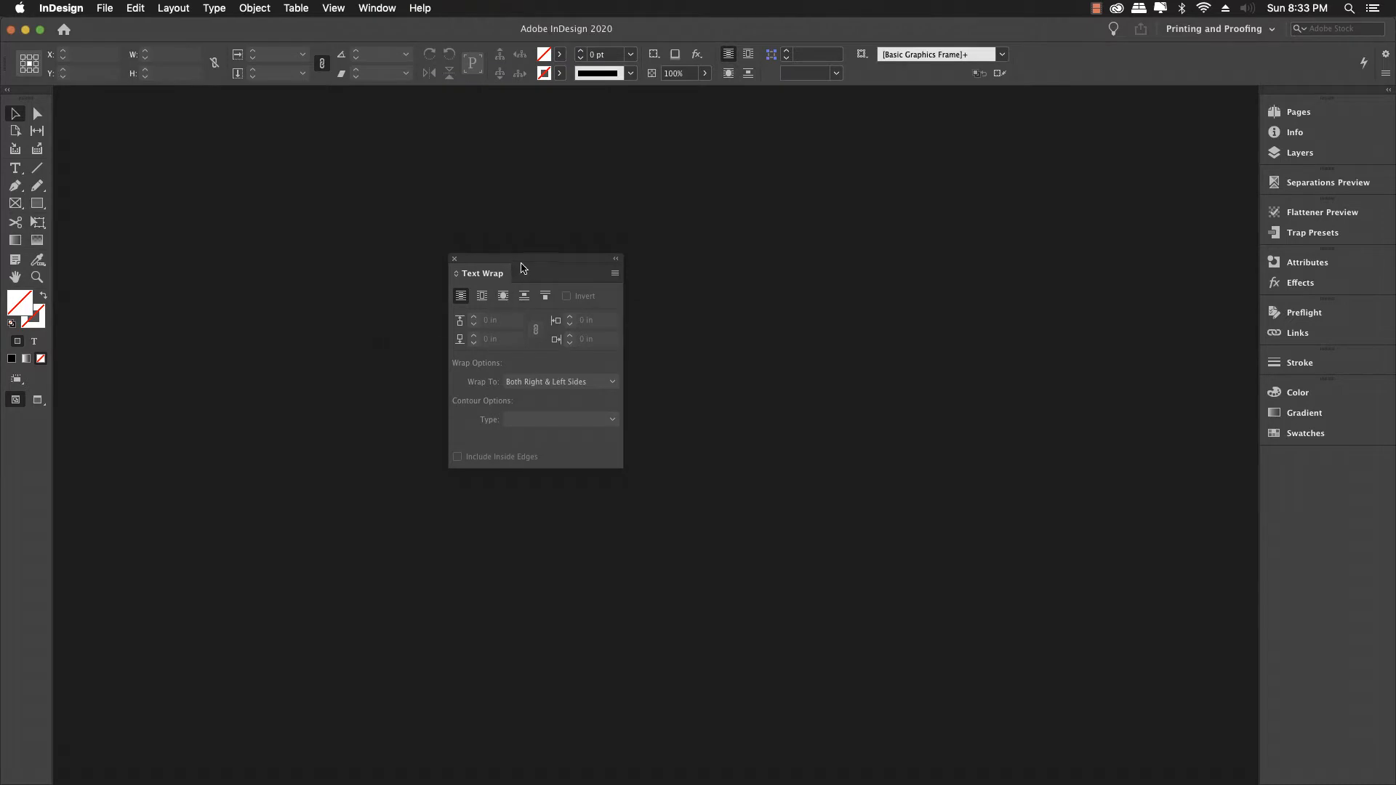
drag(522, 268, 1097, 373)
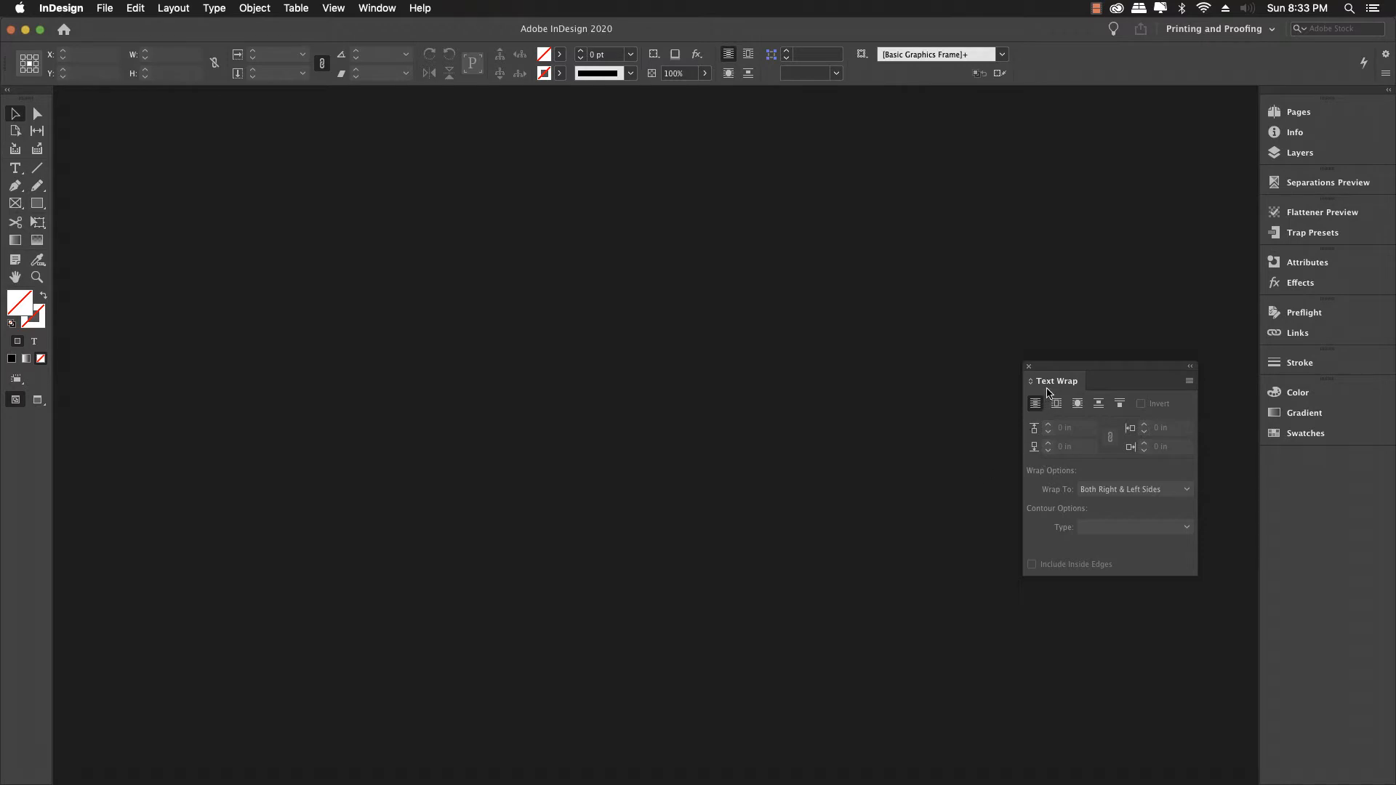
drag(1052, 386, 1298, 473)
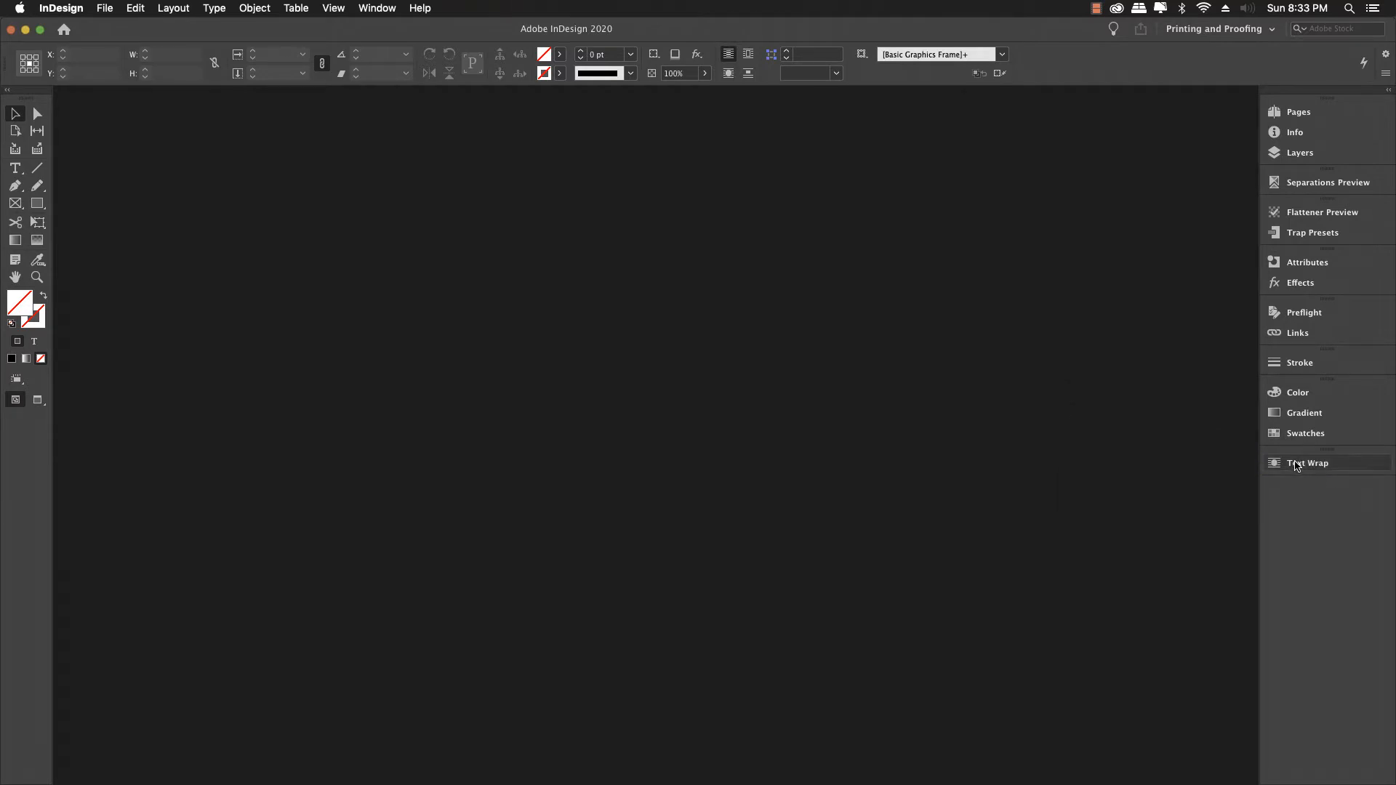
click(1296, 466)
click(1296, 466)
click(1296, 466)
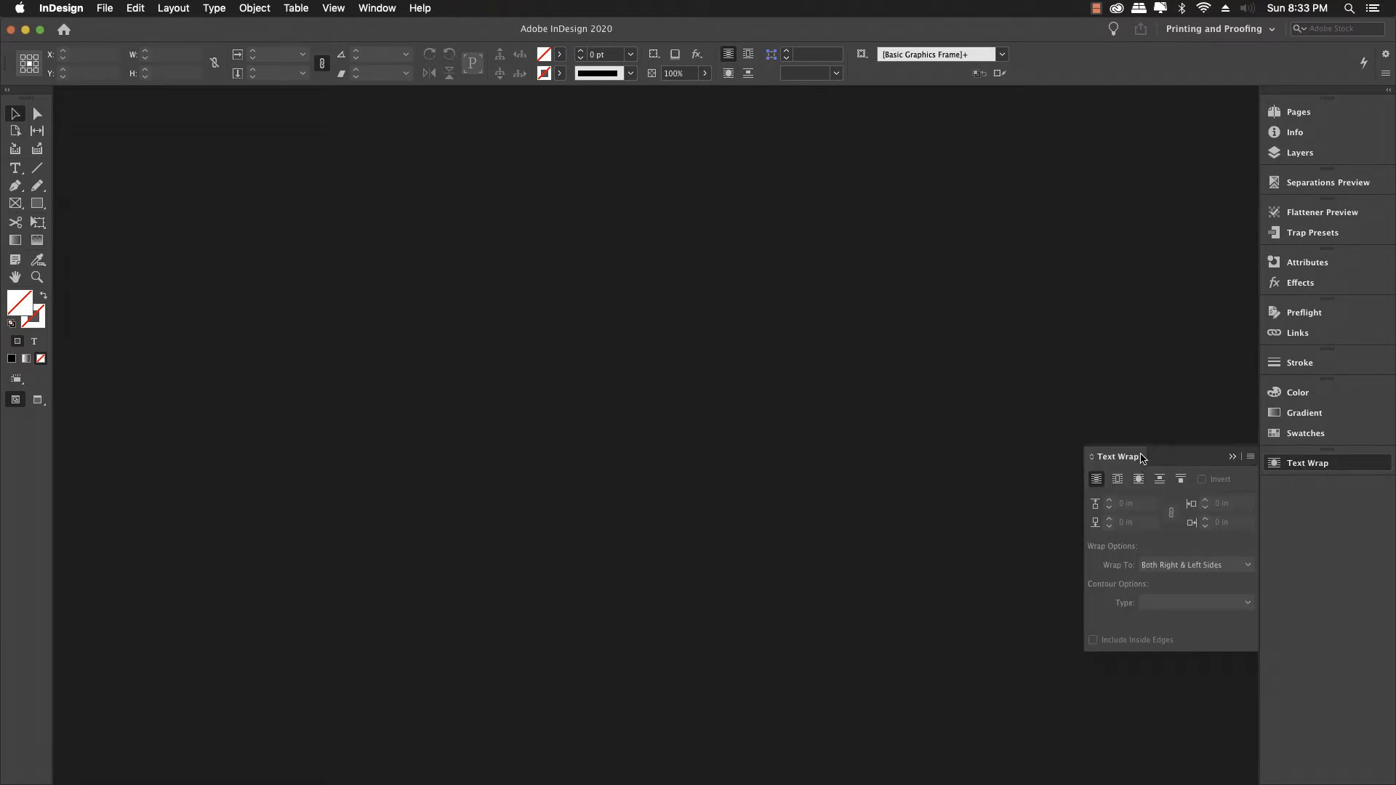
drag(1140, 466, 1021, 420)
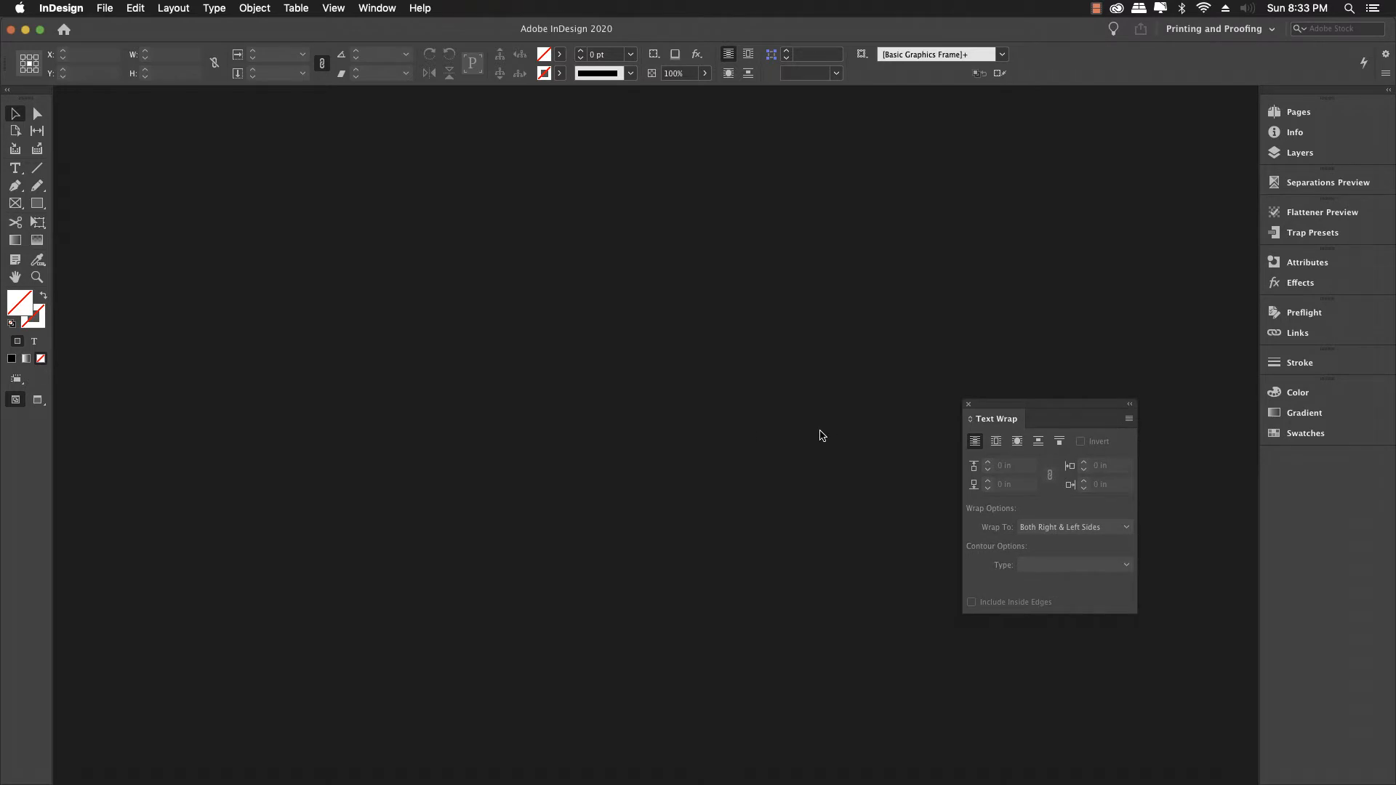
drag(986, 419, 1300, 473)
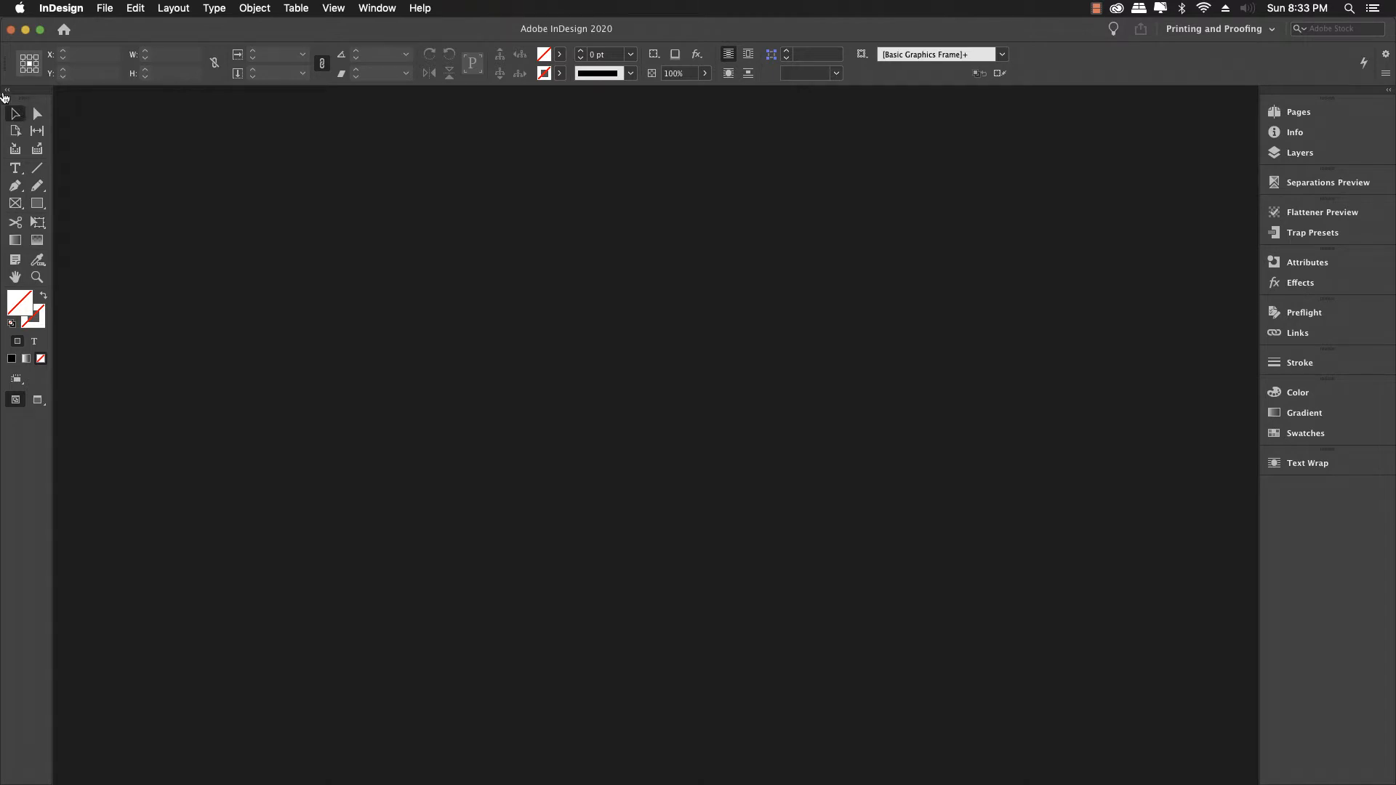
Step: Toggle the toolbox to one column and back to two, then show the File > New submenu
click(7, 92)
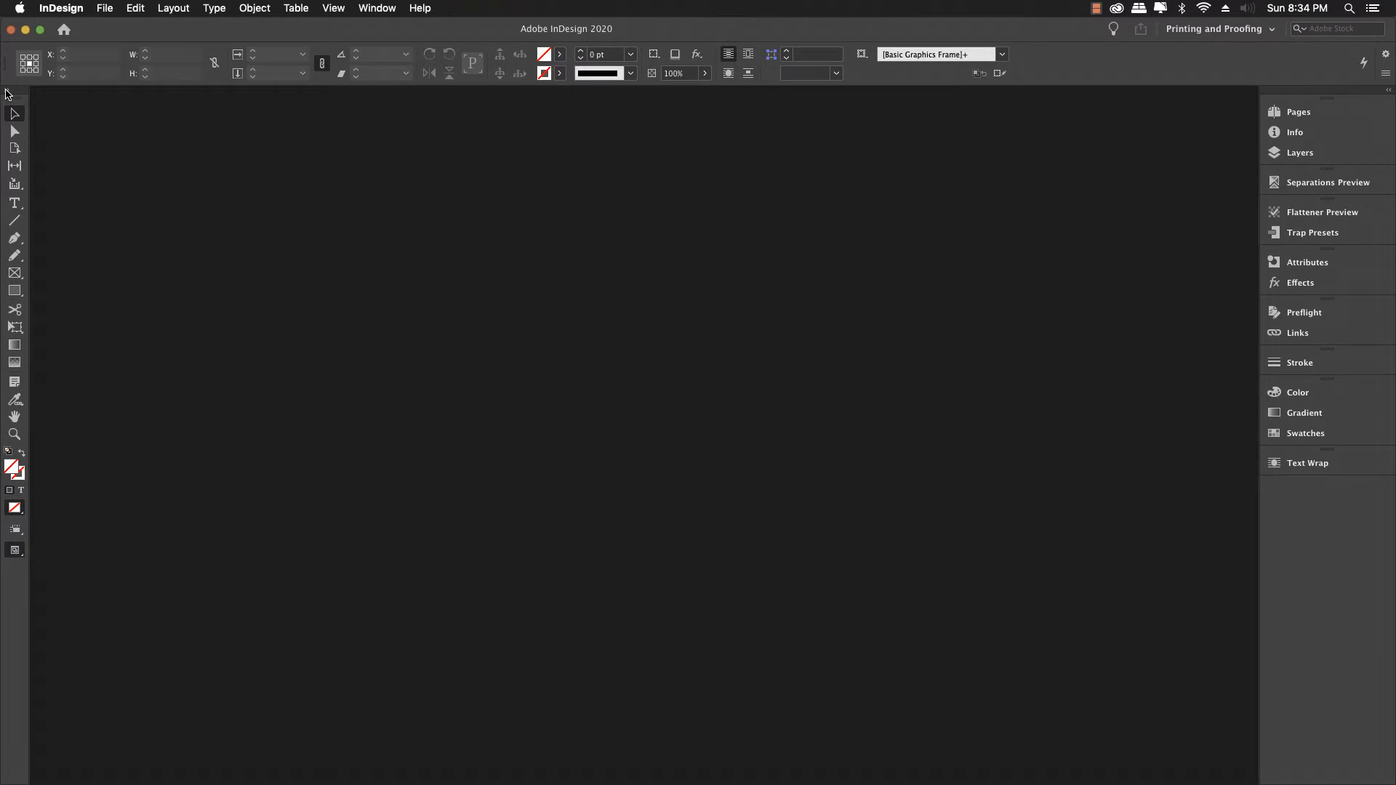
click(6, 92)
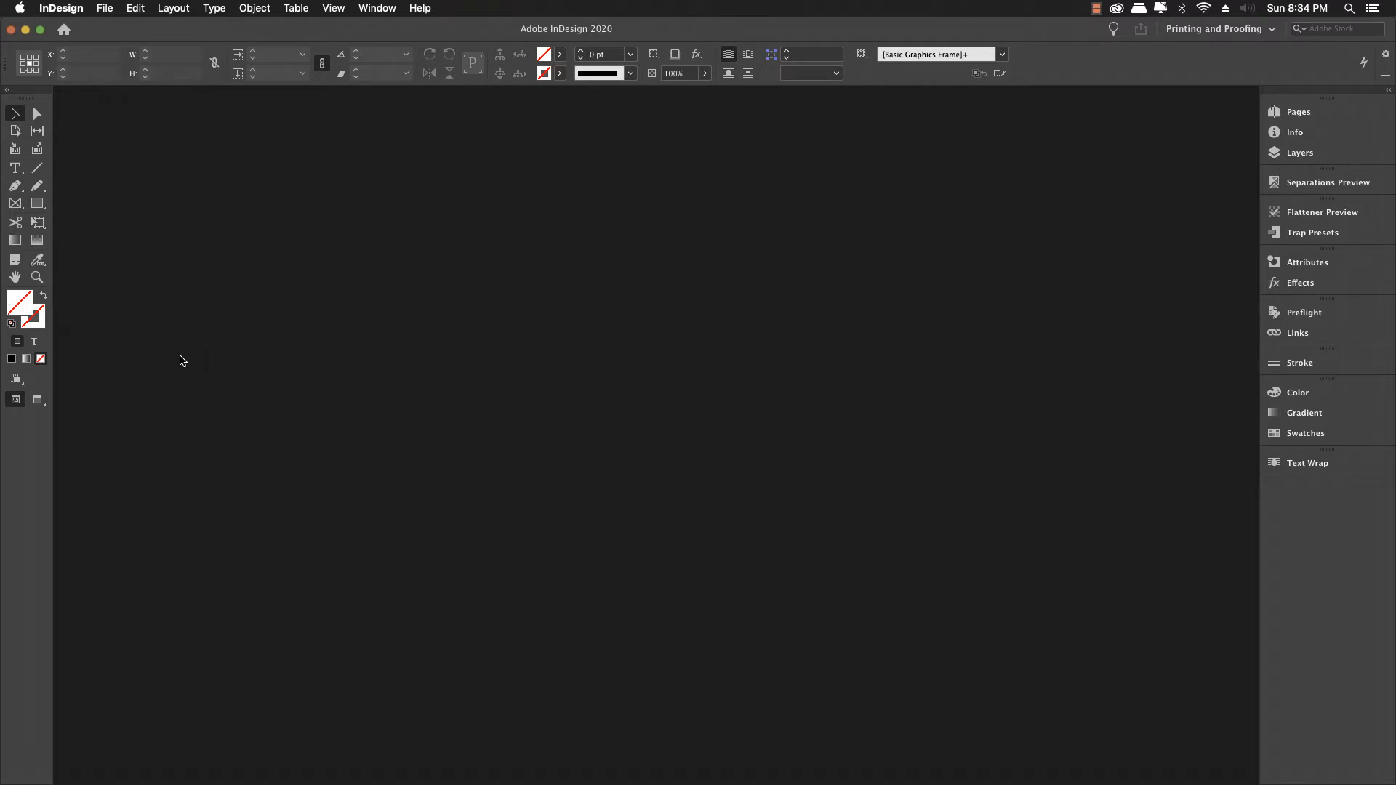
click(105, 10)
mouse_move(115, 26)
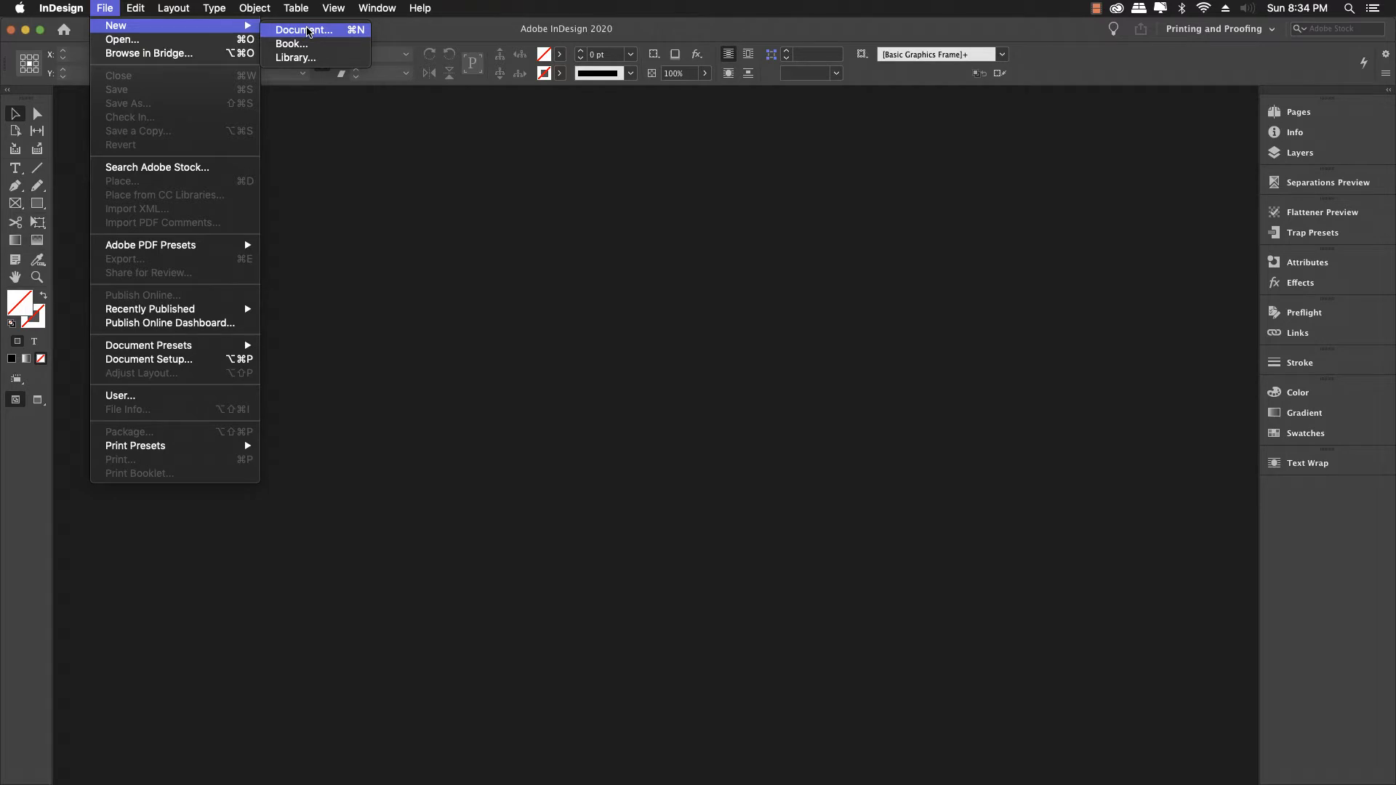
Step: Start a new document and display the Print presets in the New Document dialog
click(308, 29)
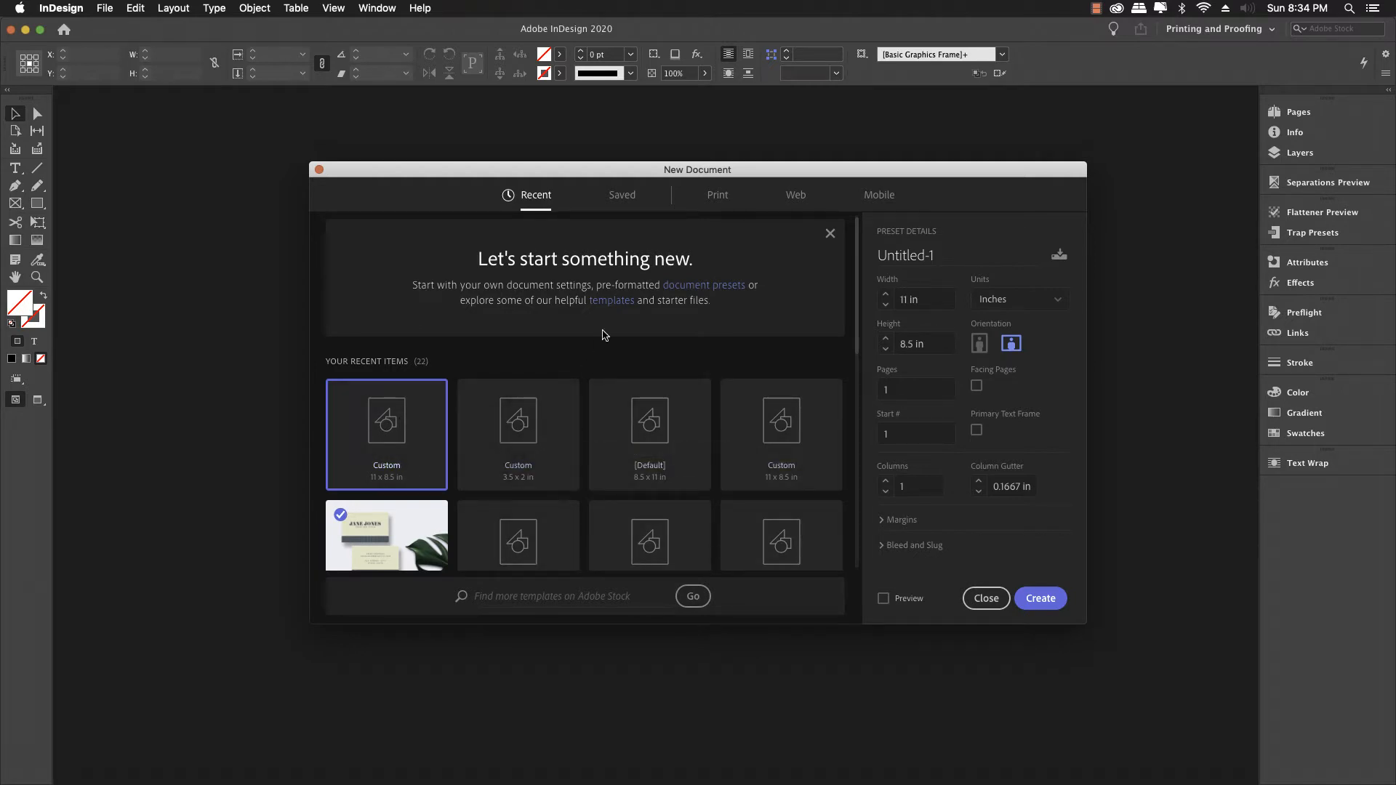
click(717, 201)
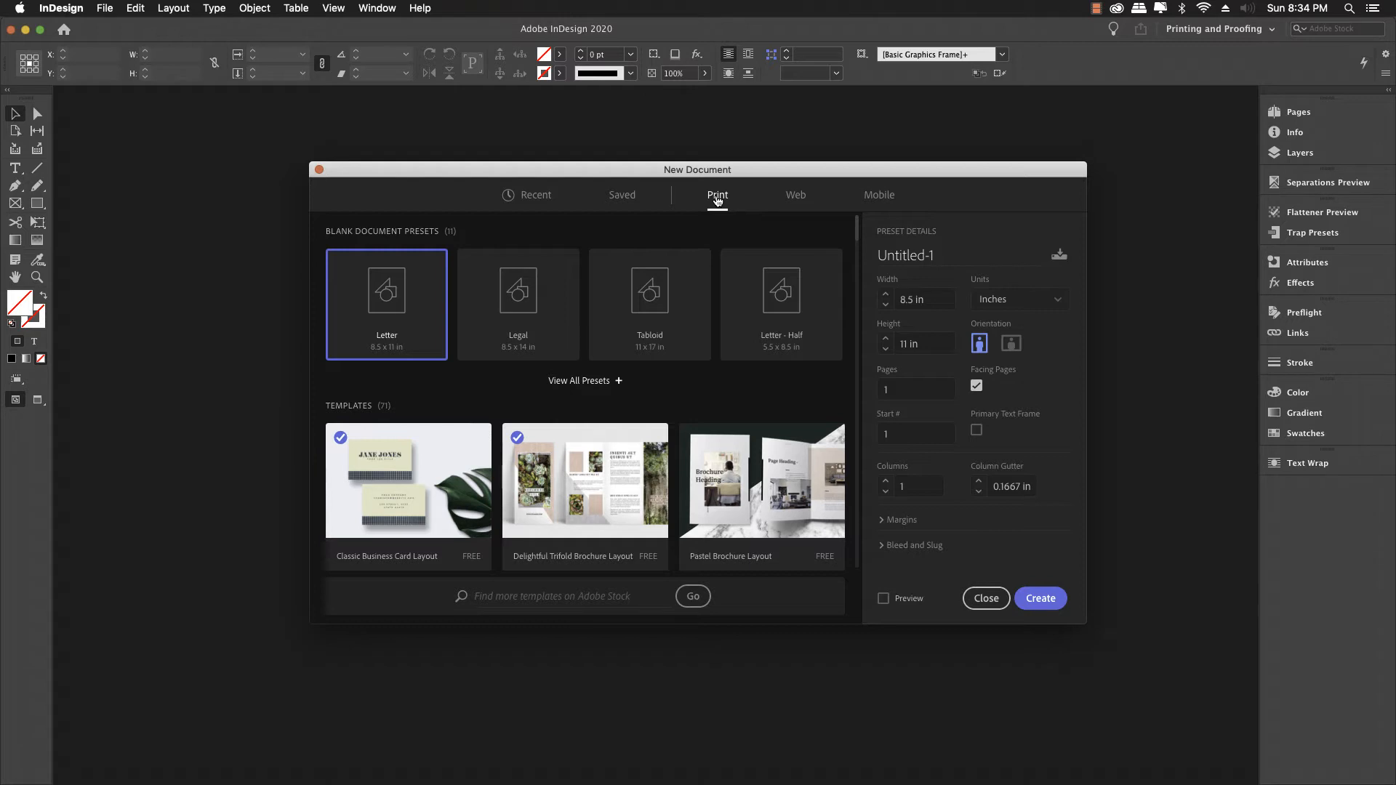
Step: Enlarge the dialog, expand Margins and Bleed and Slug, and list all 11 blank print presets
click(896, 520)
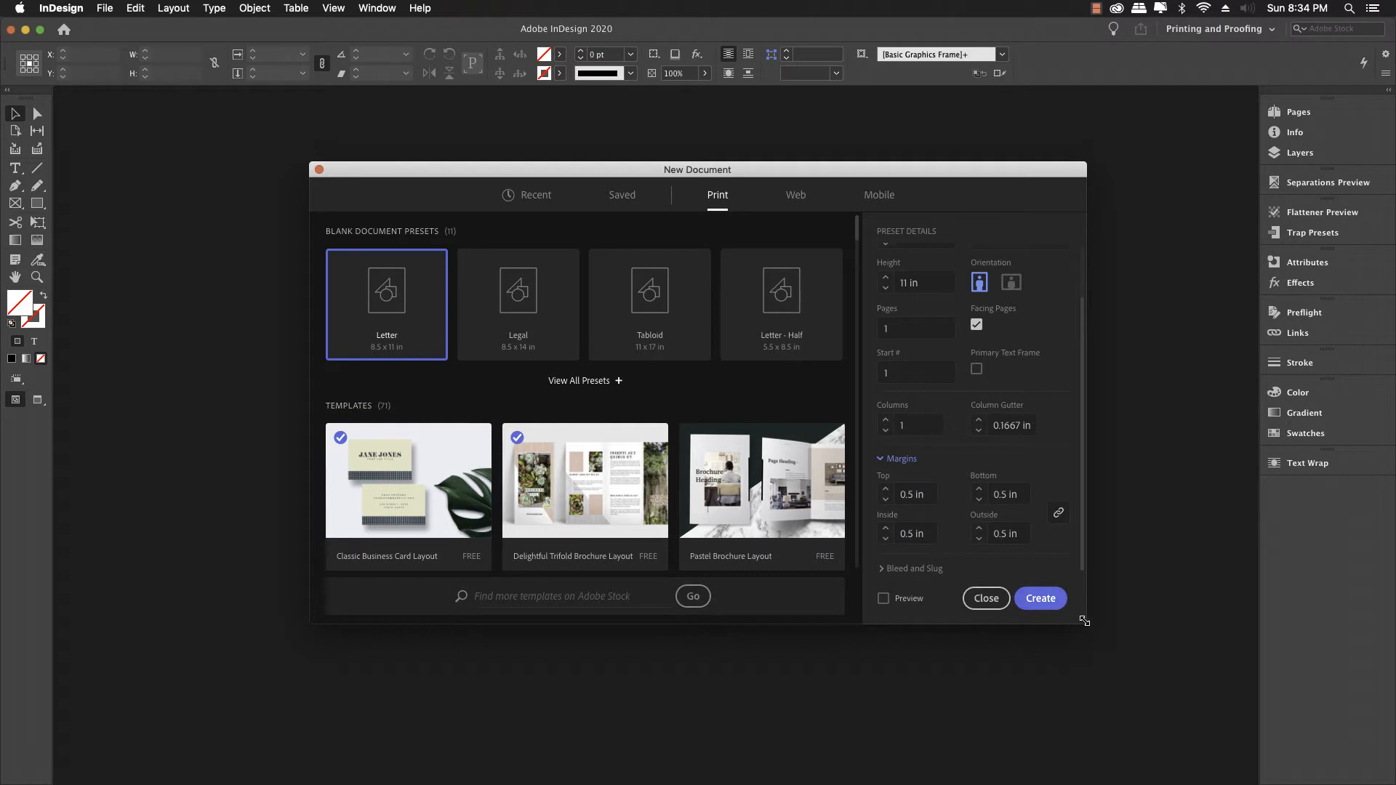
drag(1083, 622, 1088, 716)
click(882, 630)
scroll(884, 632, down, 5)
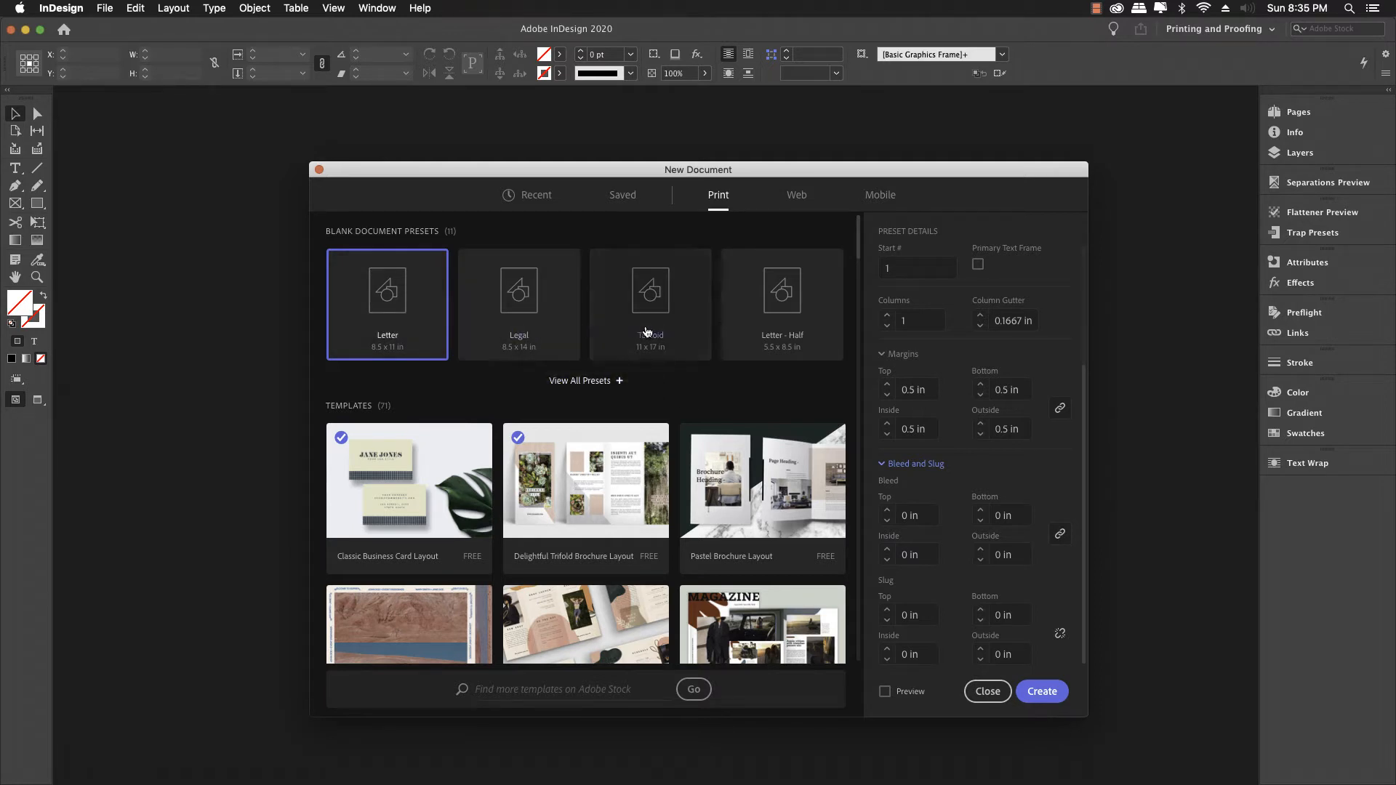
click(590, 380)
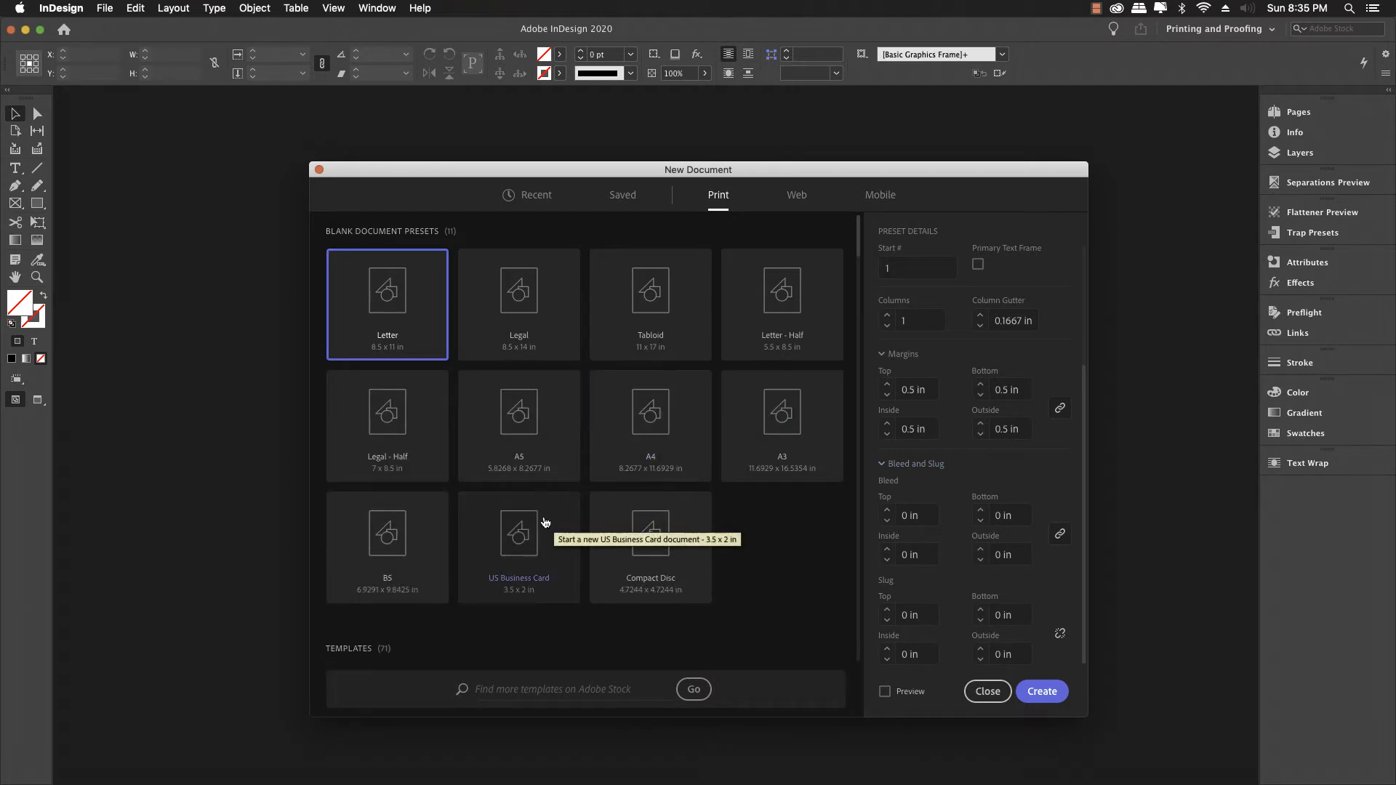
Step: Choose US Business Card (3.5 x 2 in), turn off Facing Pages, and lower margins to 0.125 in
click(527, 535)
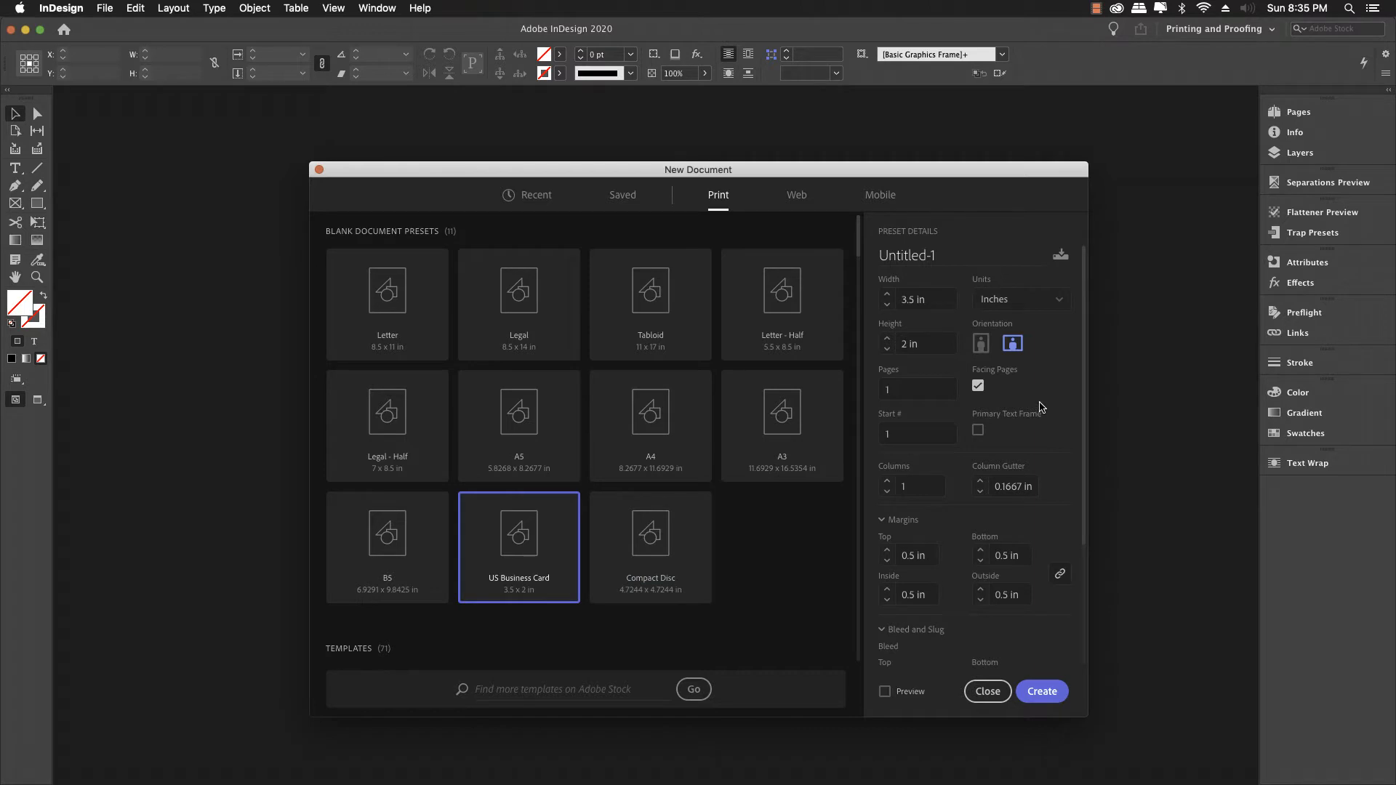
click(978, 387)
click(887, 561)
click(887, 561)
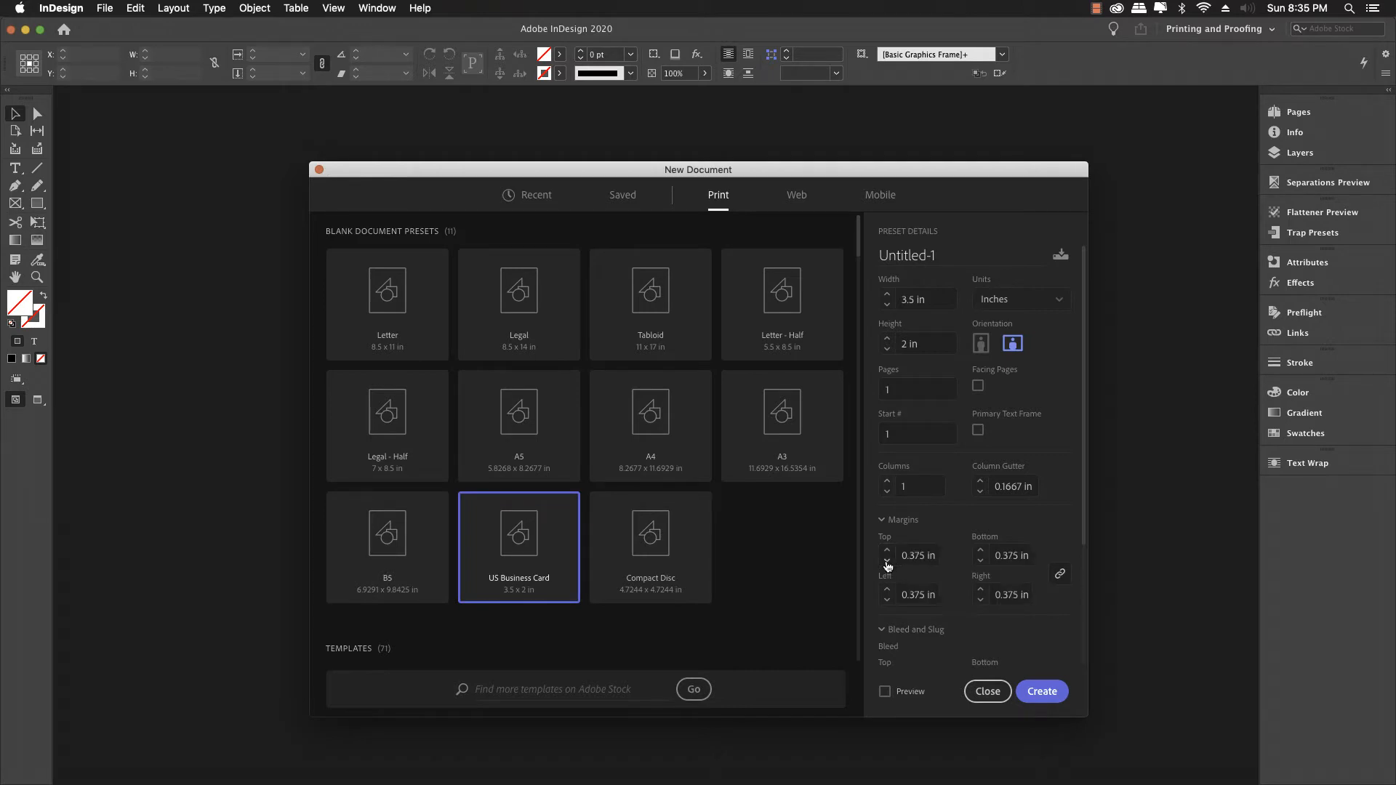
click(887, 561)
click(887, 561)
click(887, 562)
scroll(955, 567, down, 5)
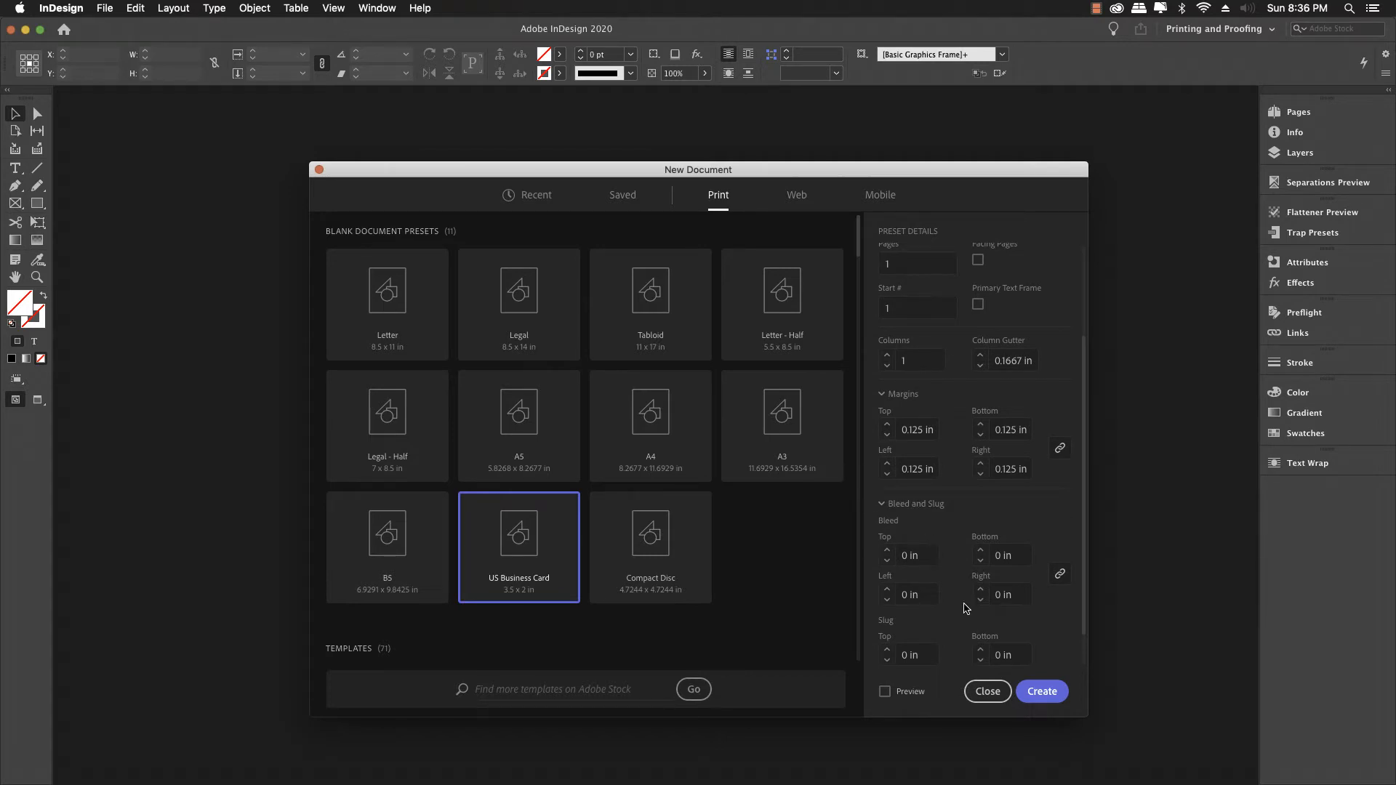
scroll(1067, 662, down, 2)
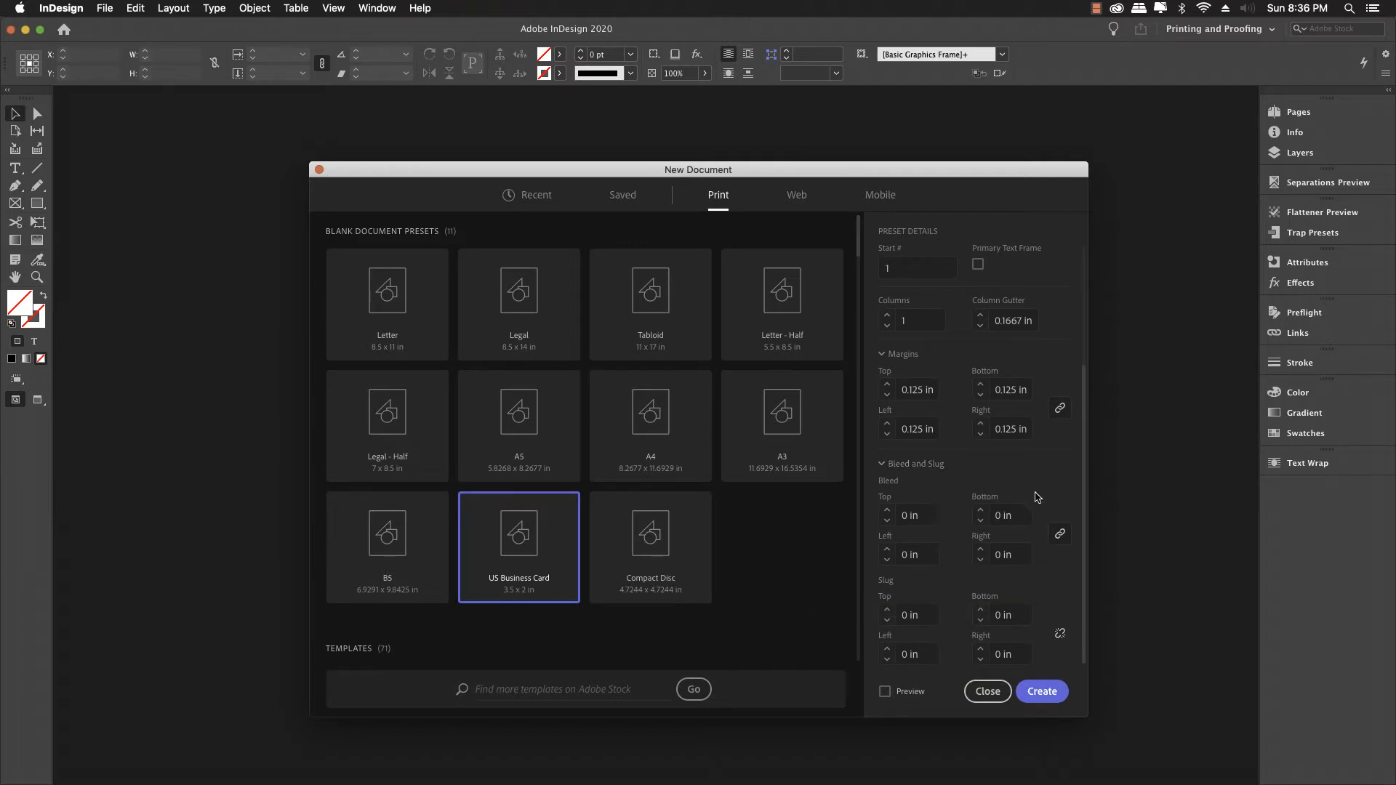
Step: Create the blank business card and make a new Desktop folder named 'business card demo'
click(1044, 692)
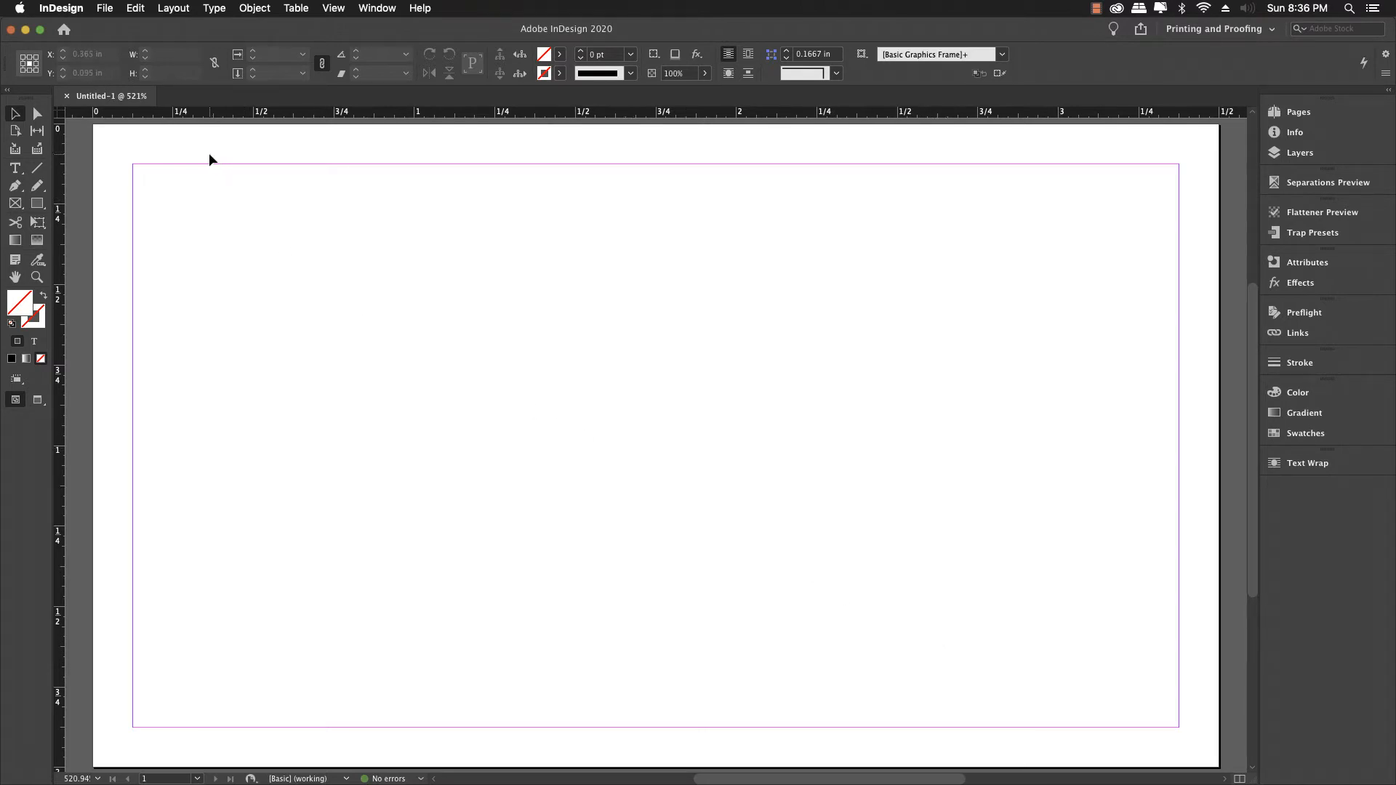
scroll(209, 154, up, 1)
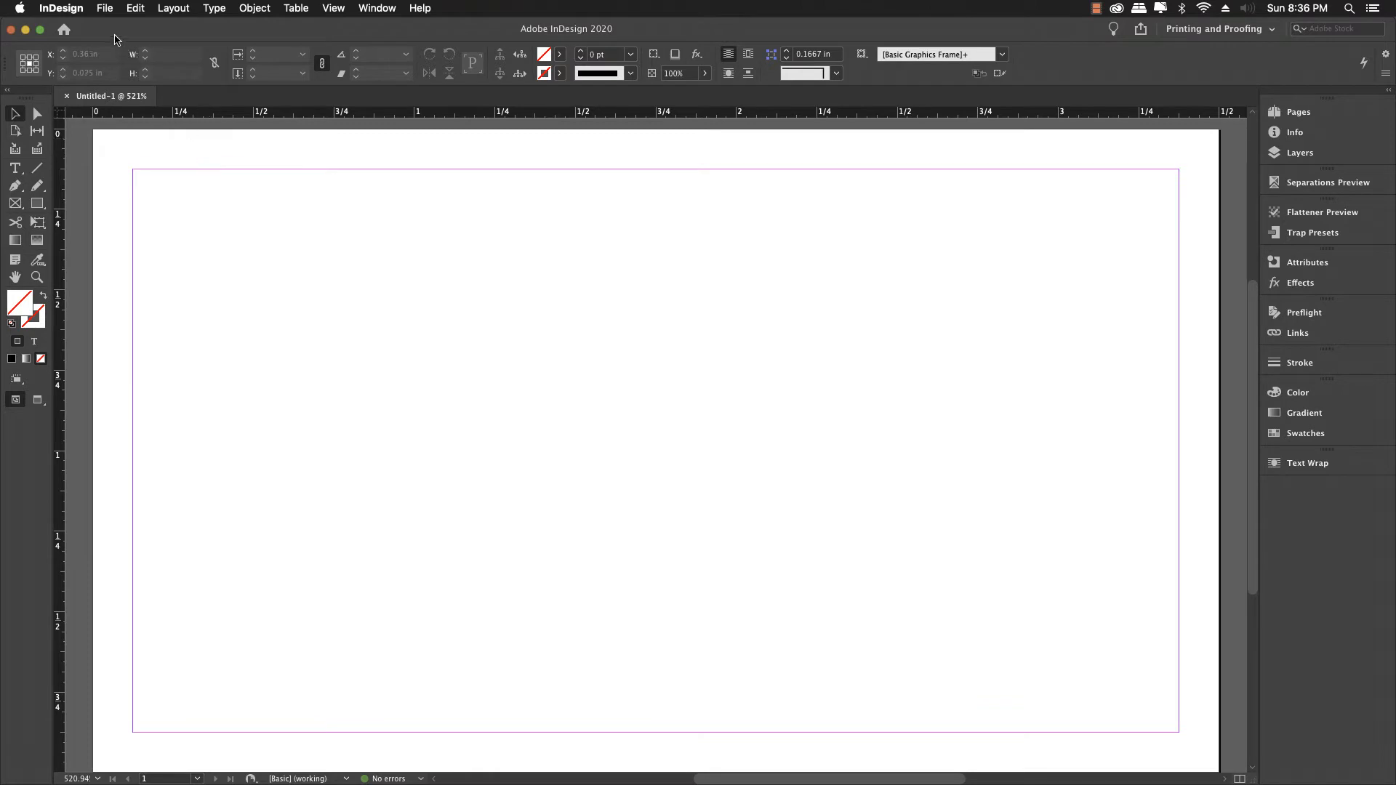
click(102, 7)
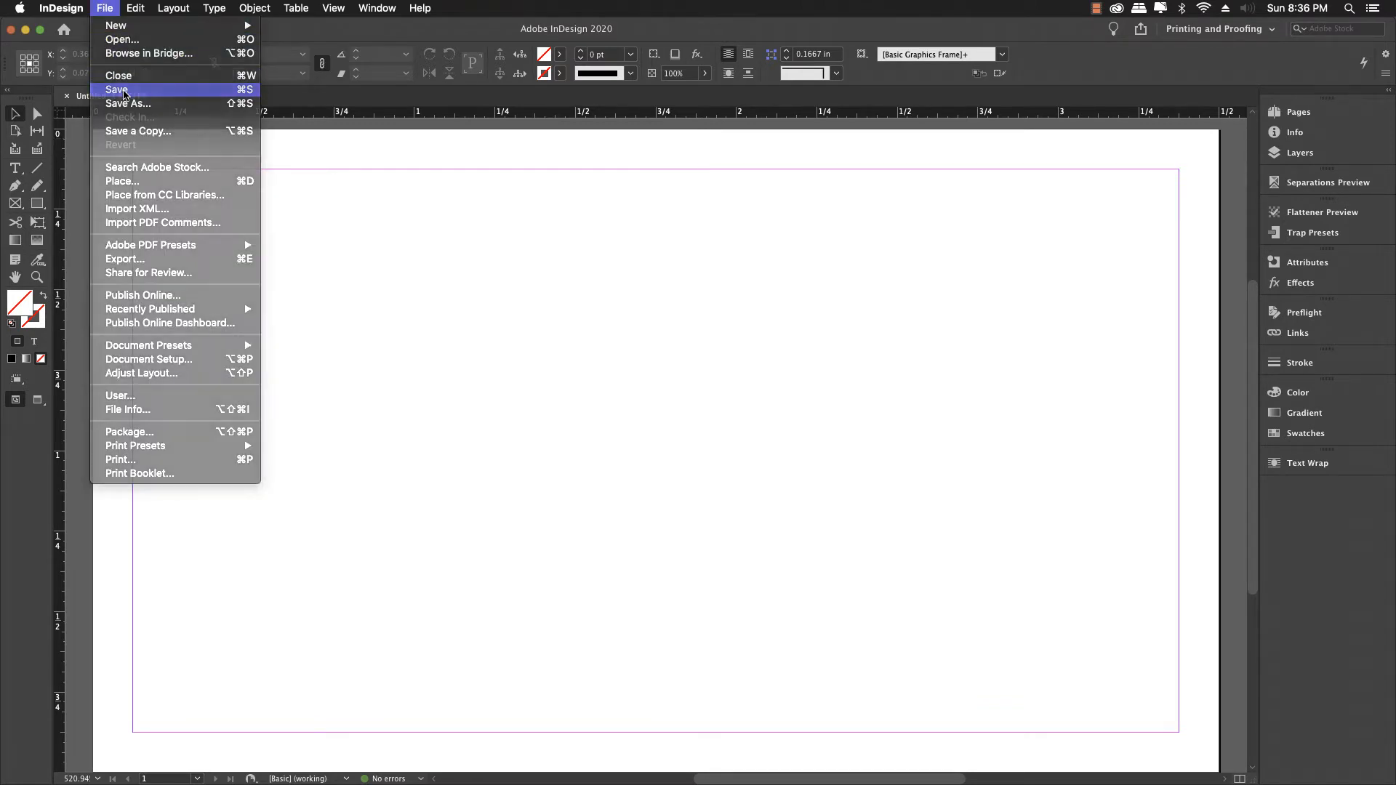
click(117, 90)
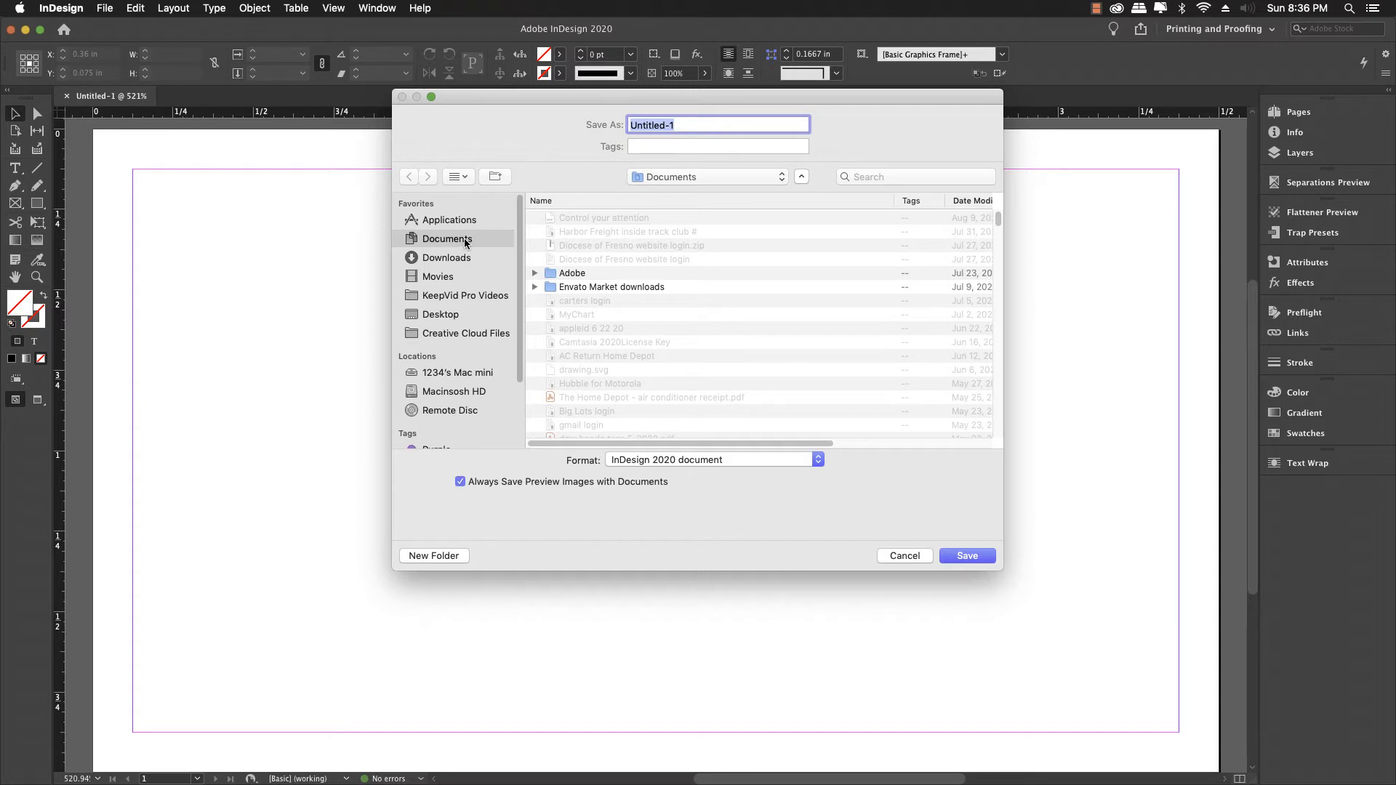
click(451, 315)
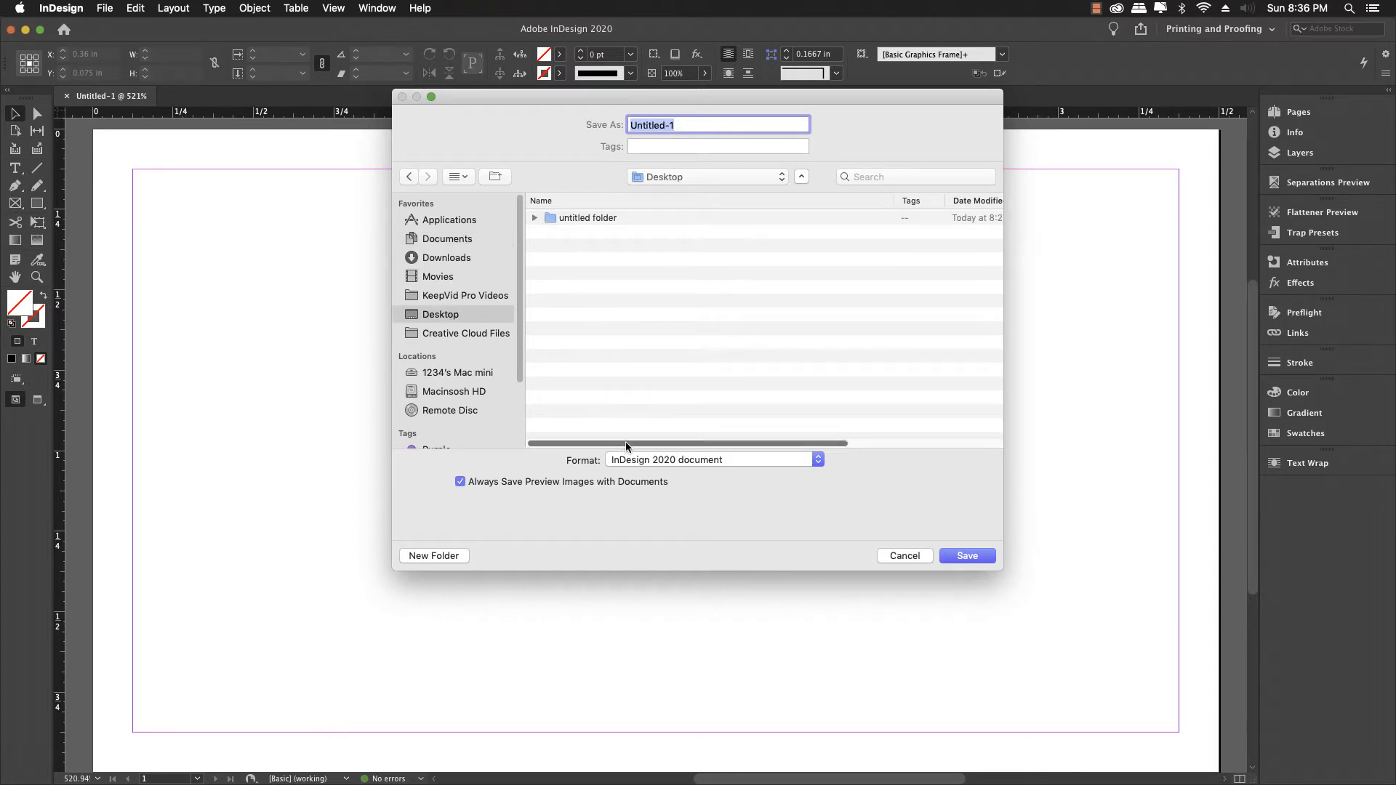
click(445, 555)
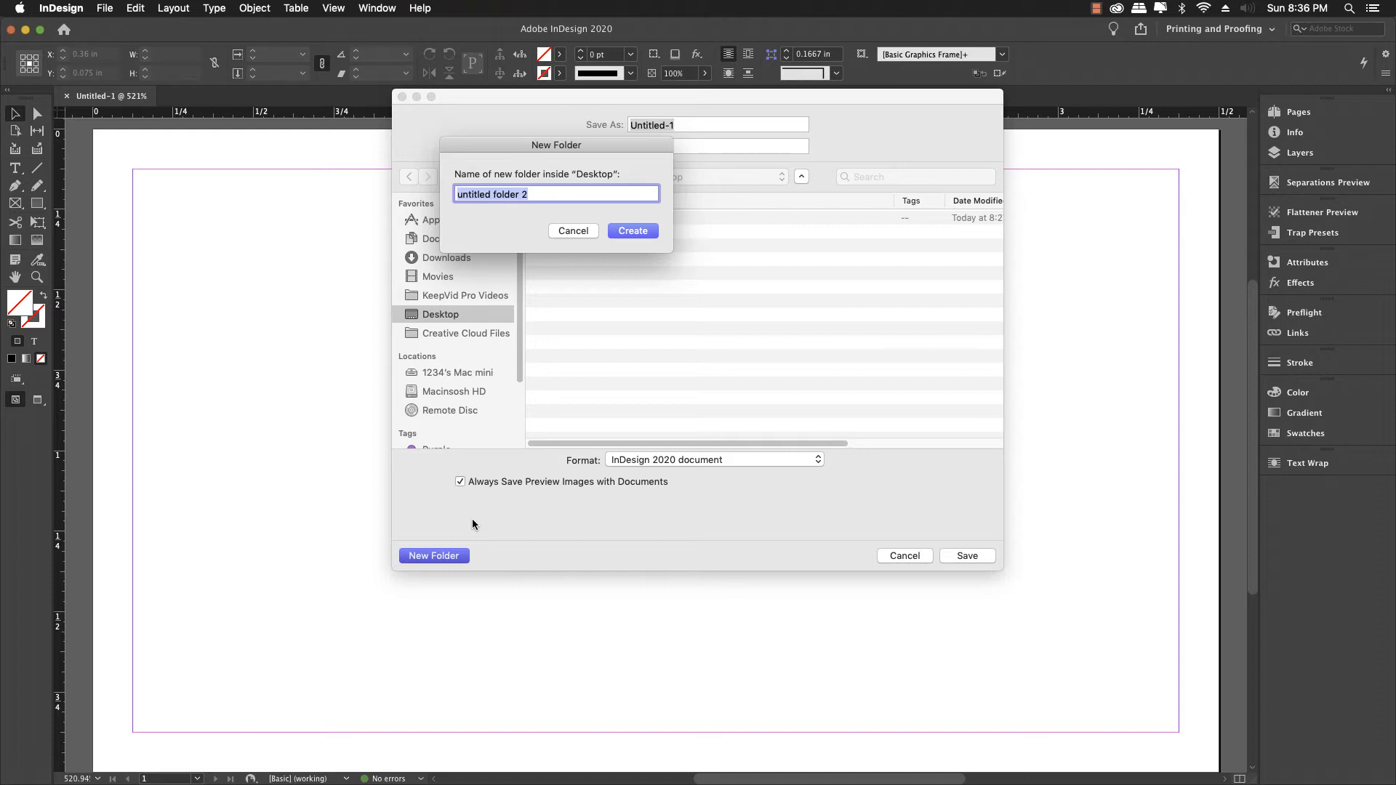
text(business card demo)
key(Return)
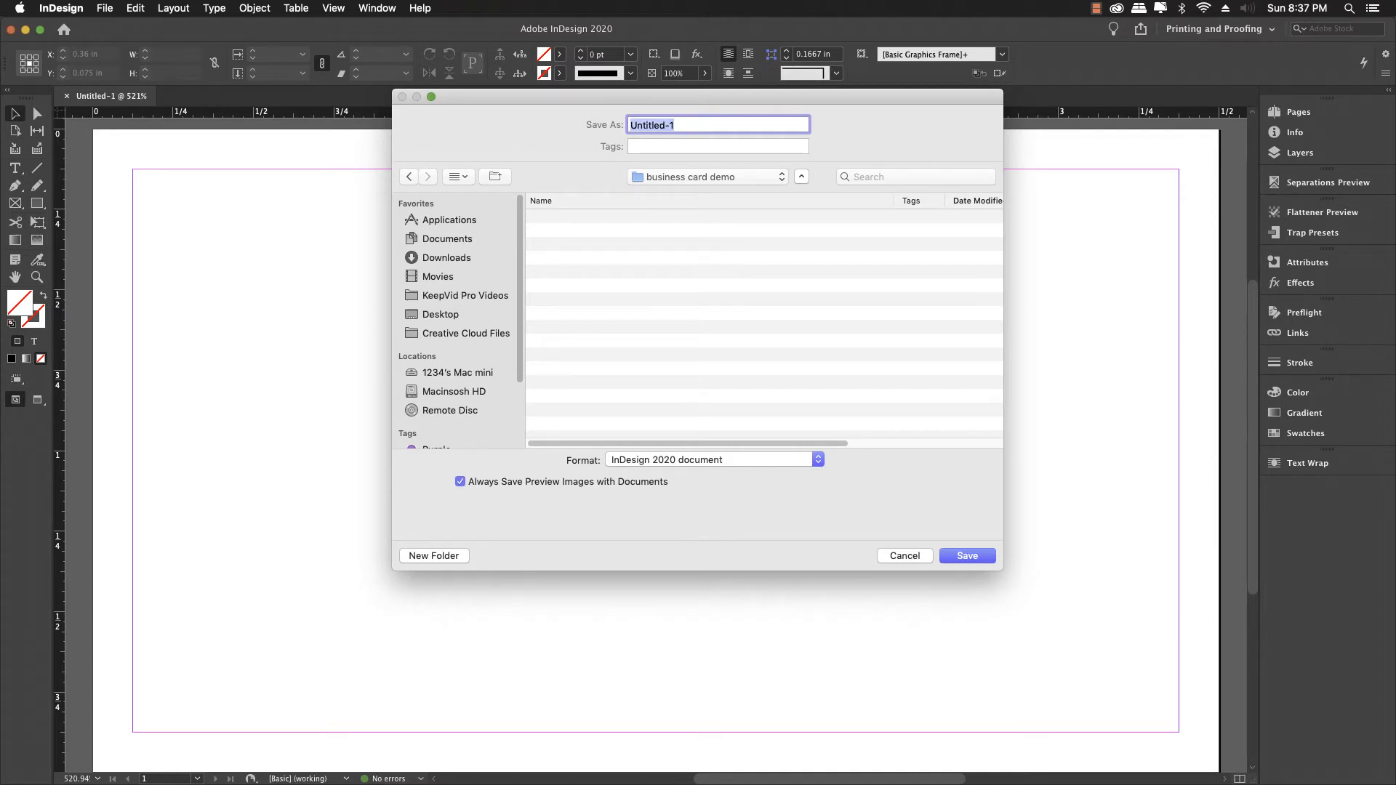
Step: Save the document as 'business card demo' inside that folder
text(business card demo)
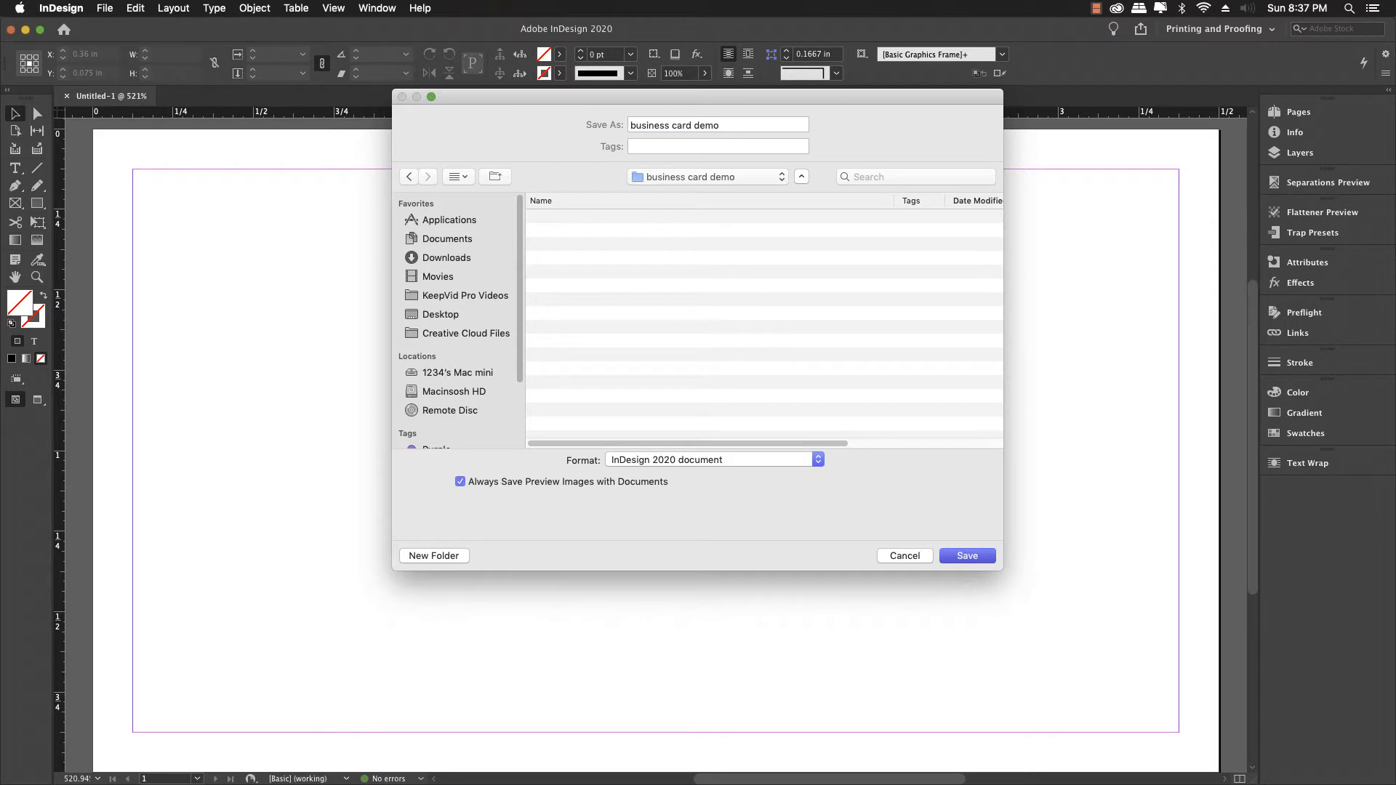
key(Return)
scroll(471, 531, down, 1)
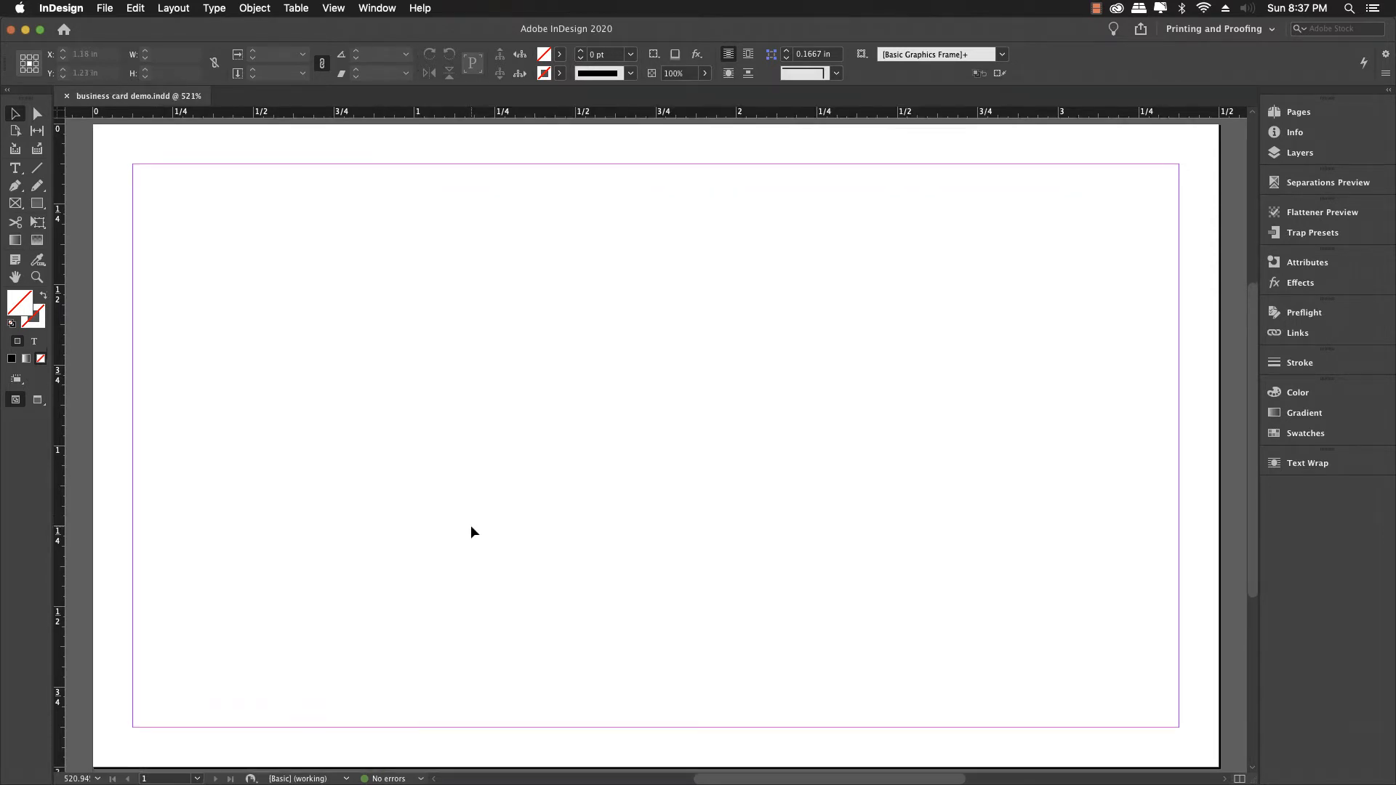
scroll(342, 350, up, 1)
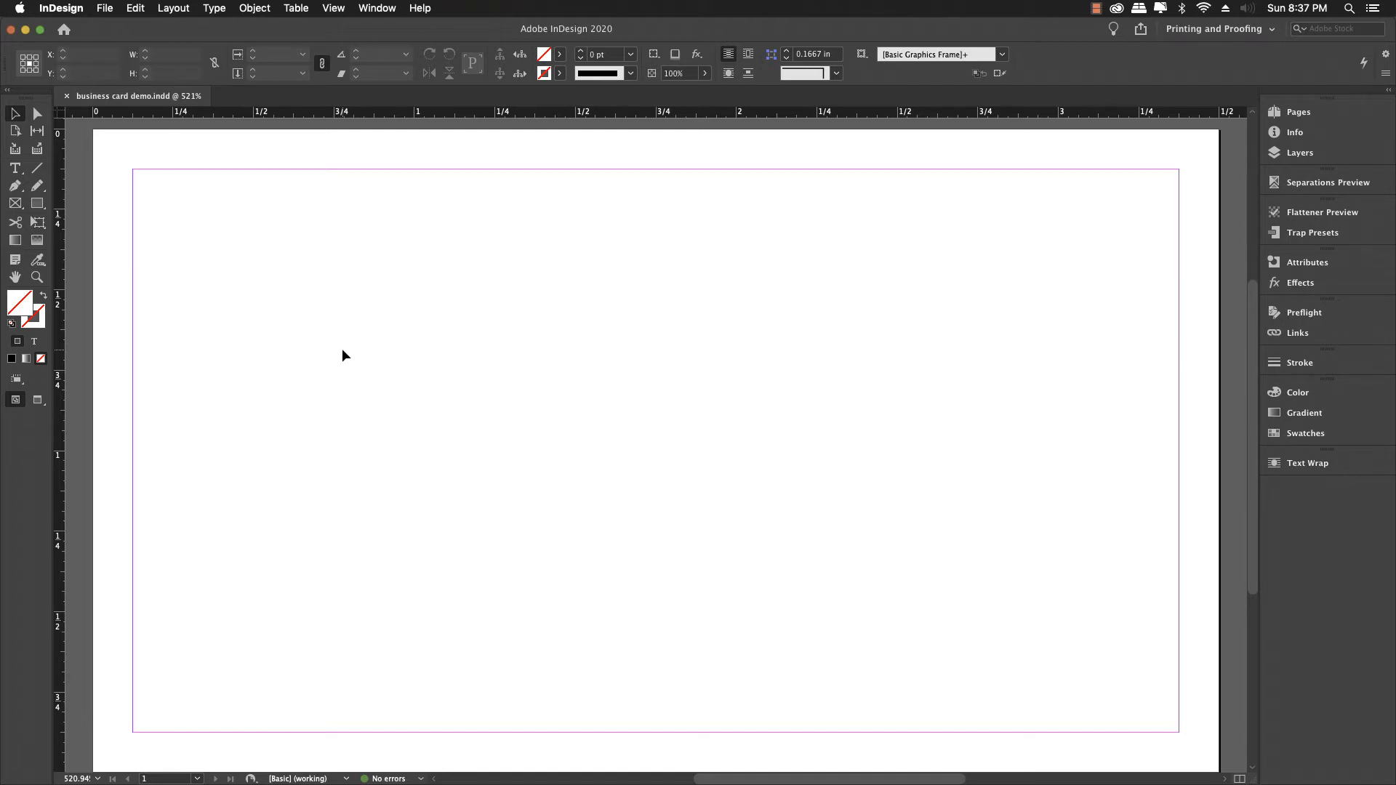
click(1097, 8)
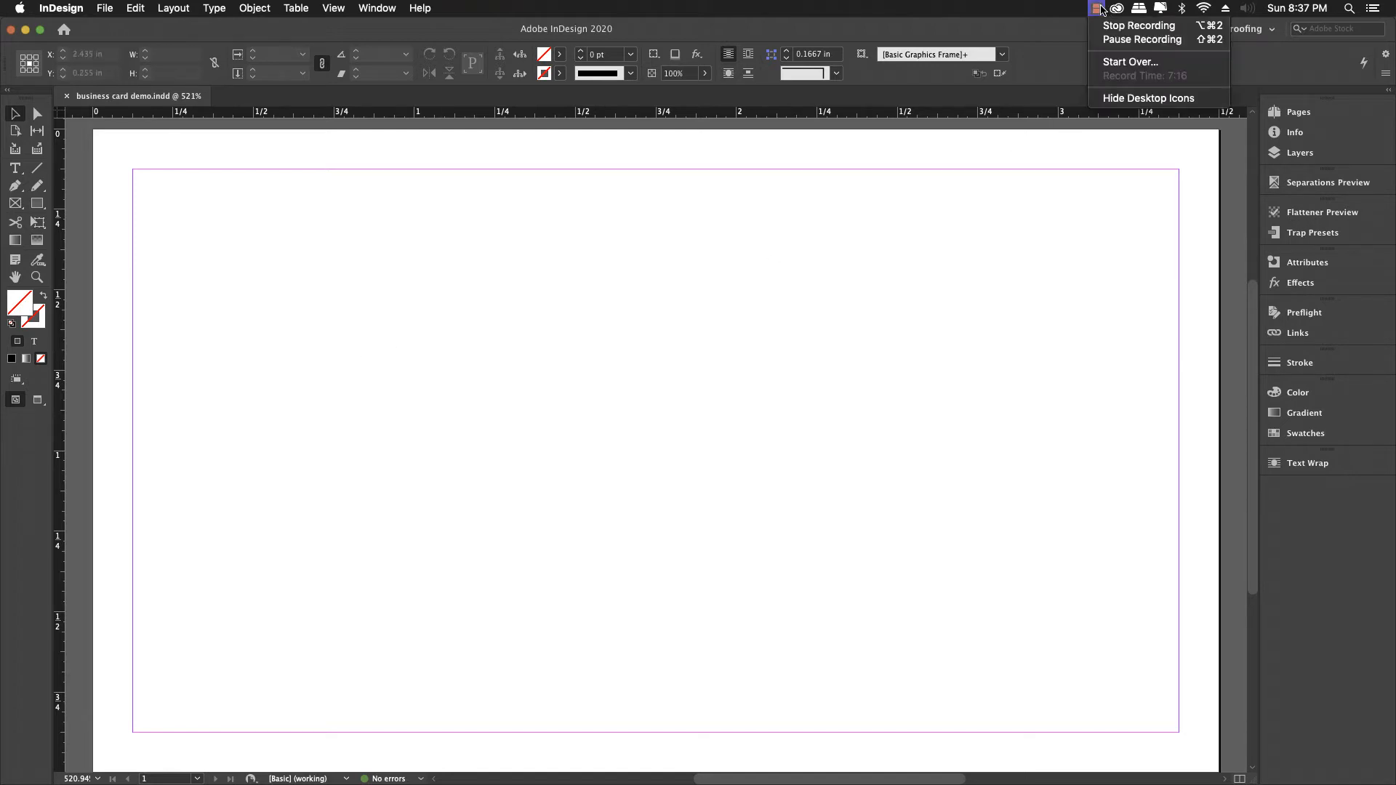
click(1138, 26)
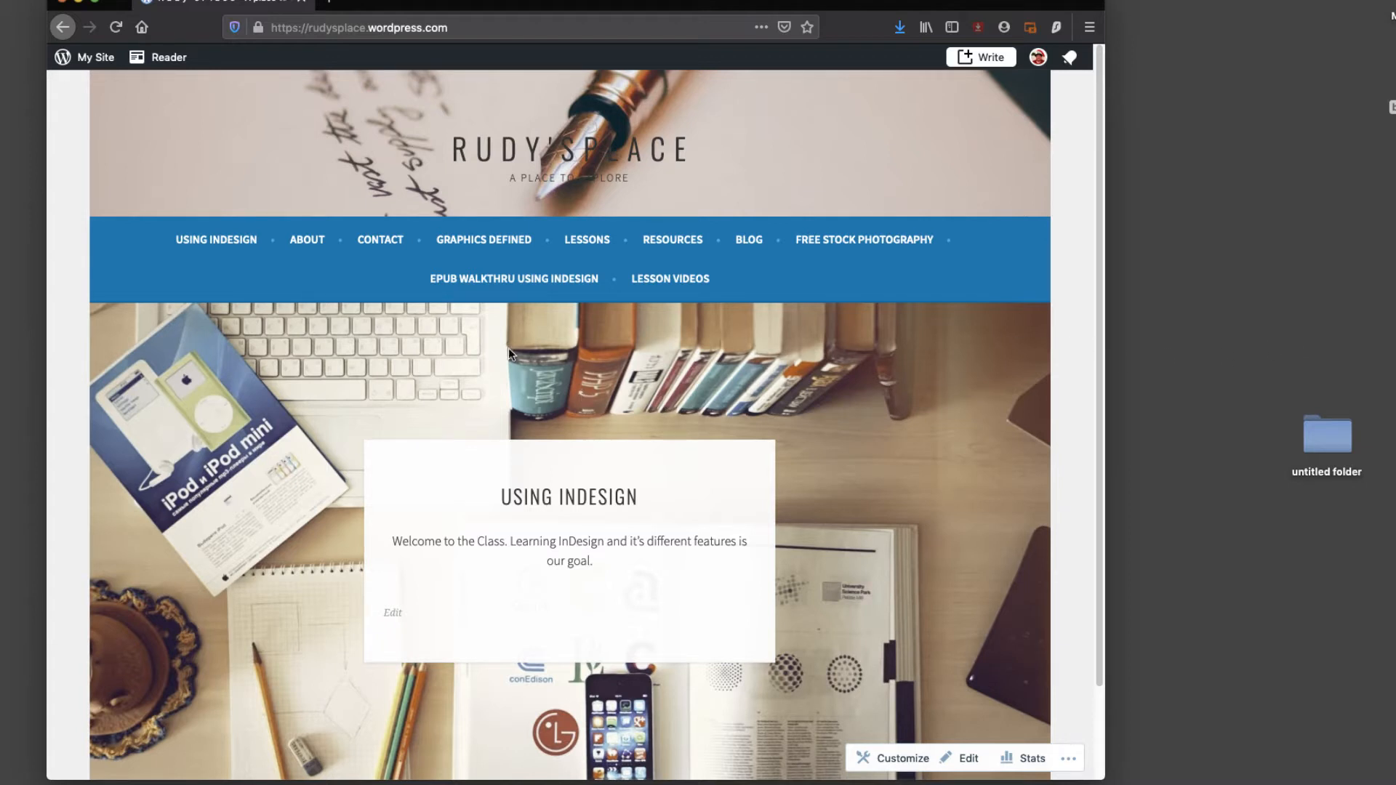
Step: Open the site's Resources page and scroll past the size sections to the business card image
click(670, 244)
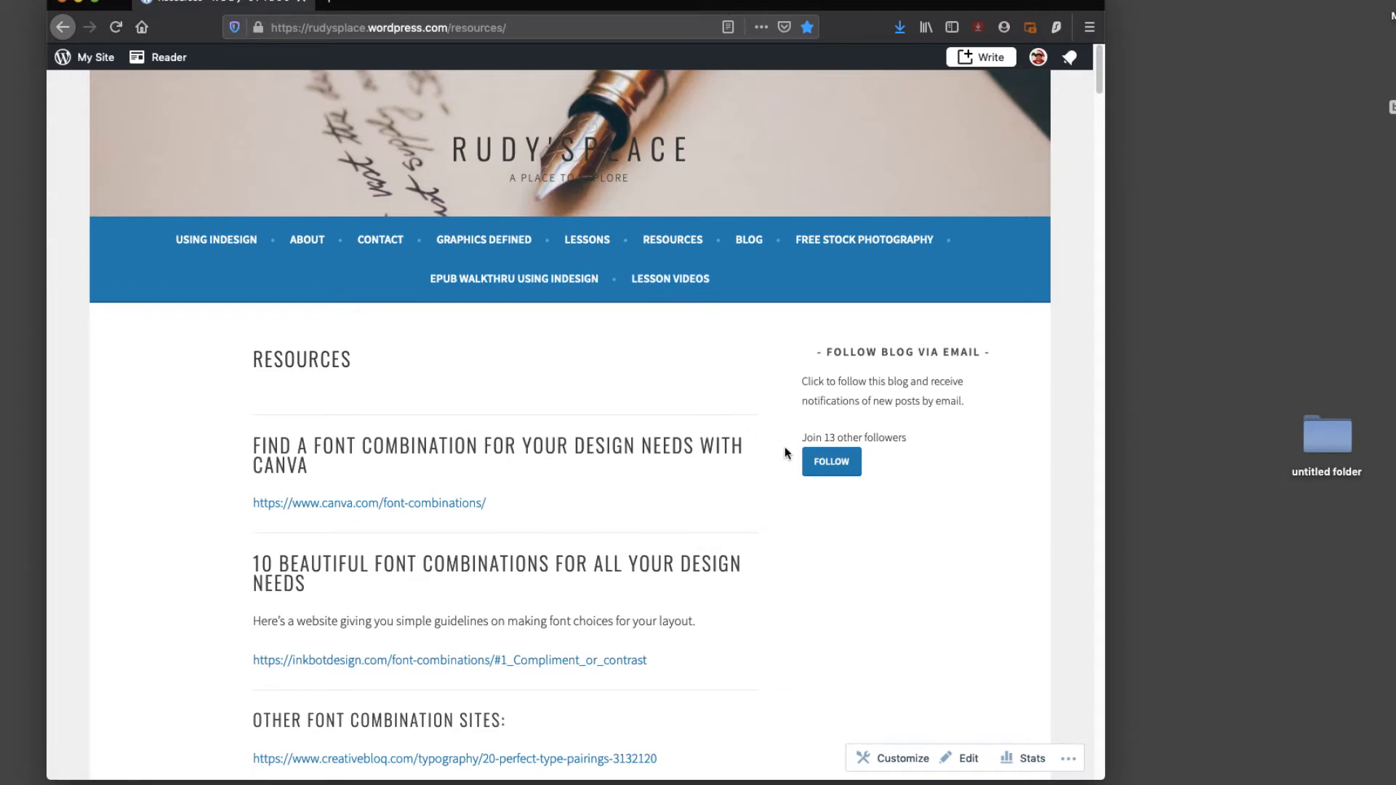
scroll(780, 450, down, 5)
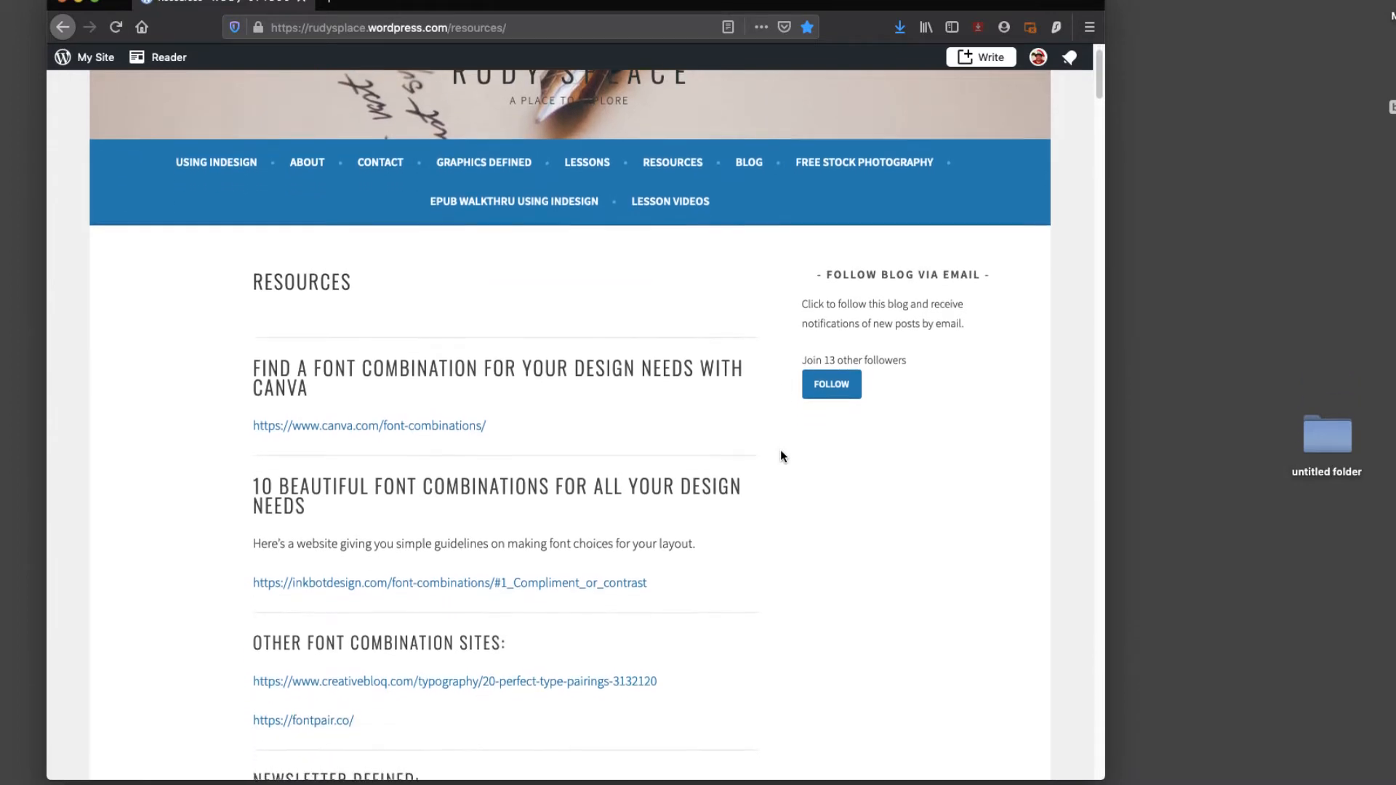
scroll(780, 455, down, 12)
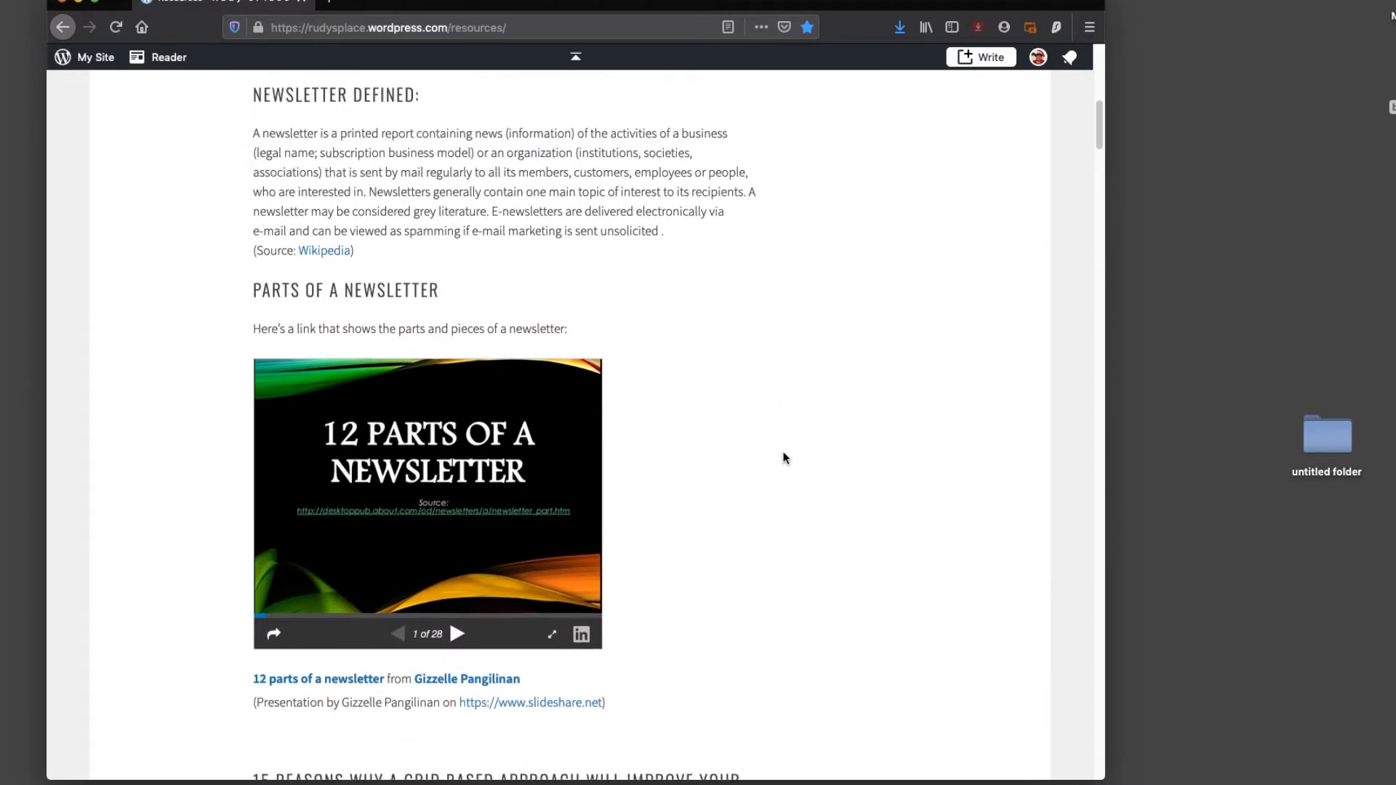
scroll(785, 452, down, 8)
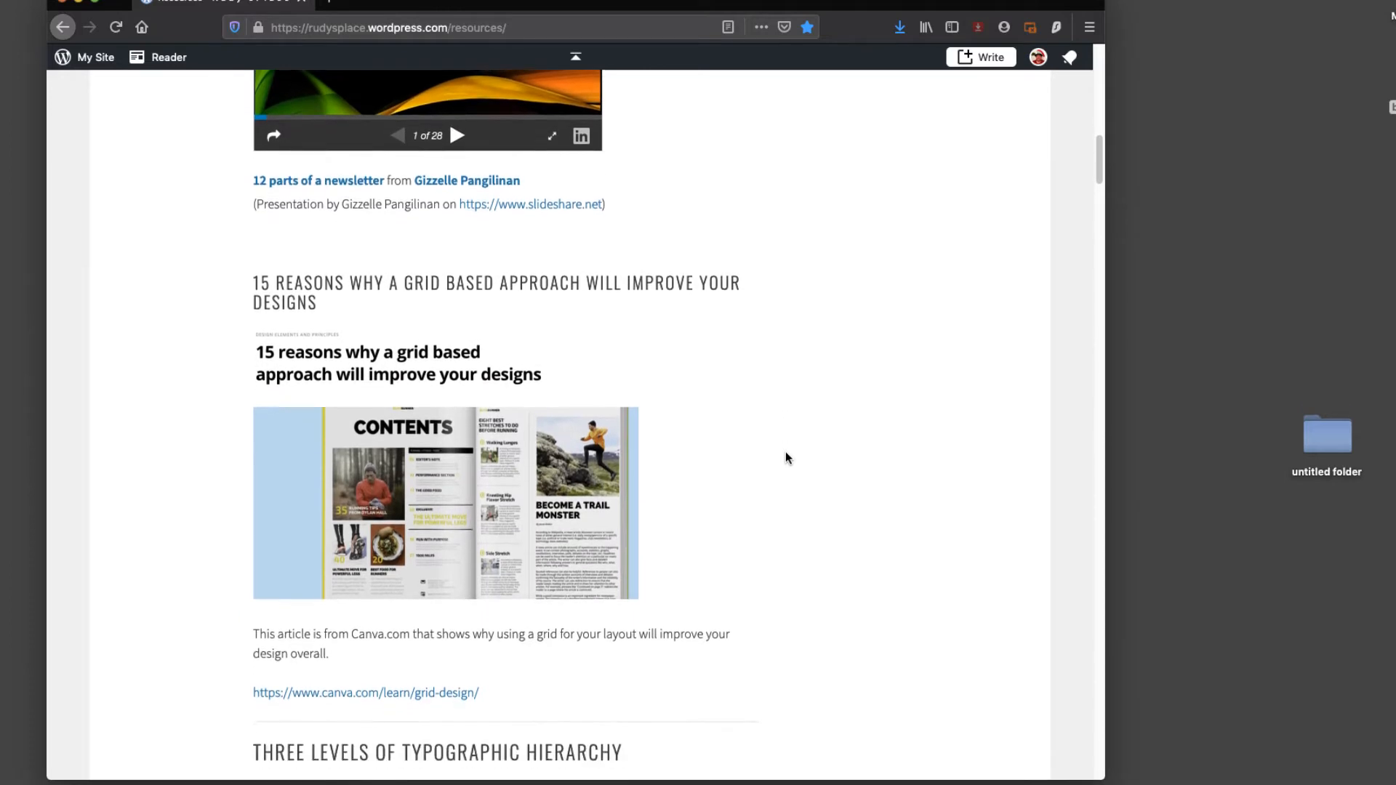
scroll(786, 454, down, 8)
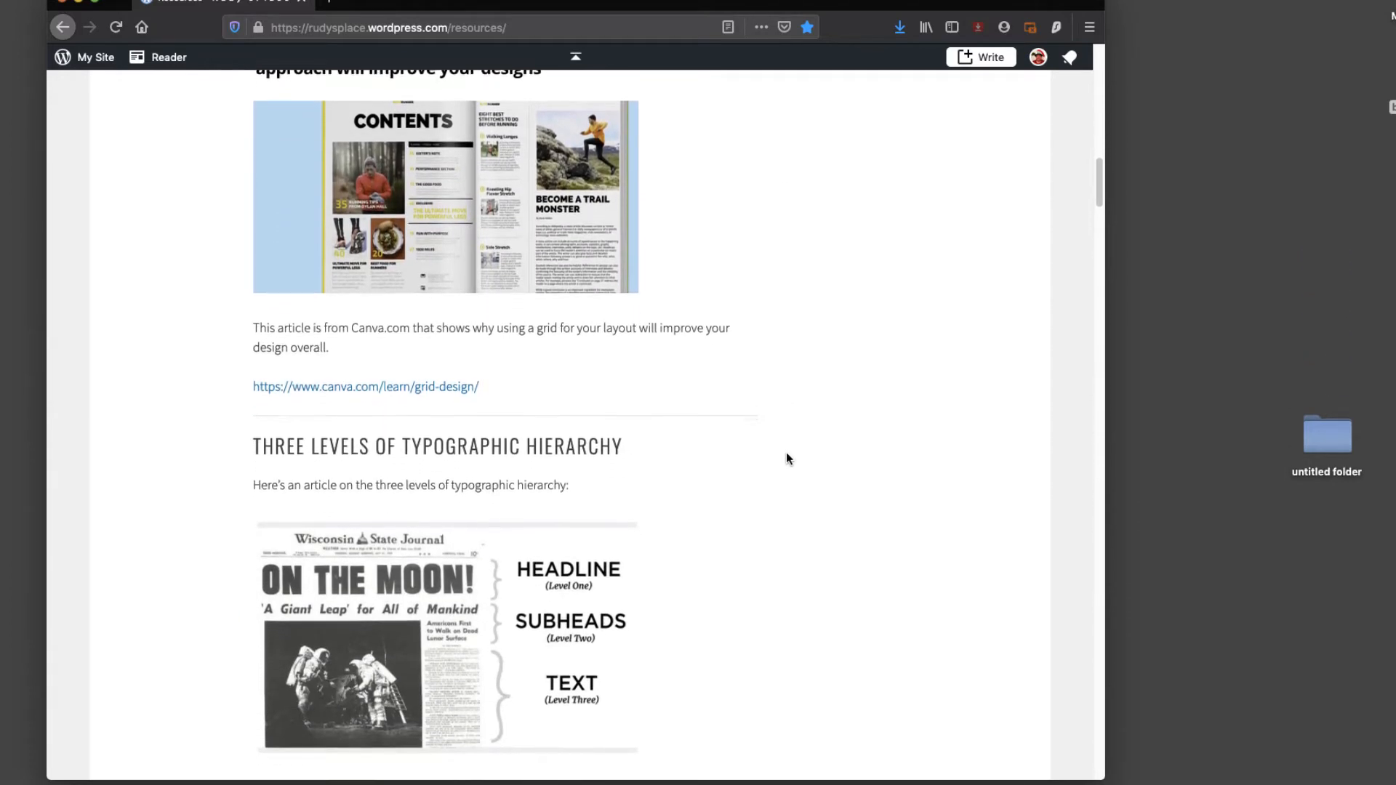
scroll(791, 458, down, 20)
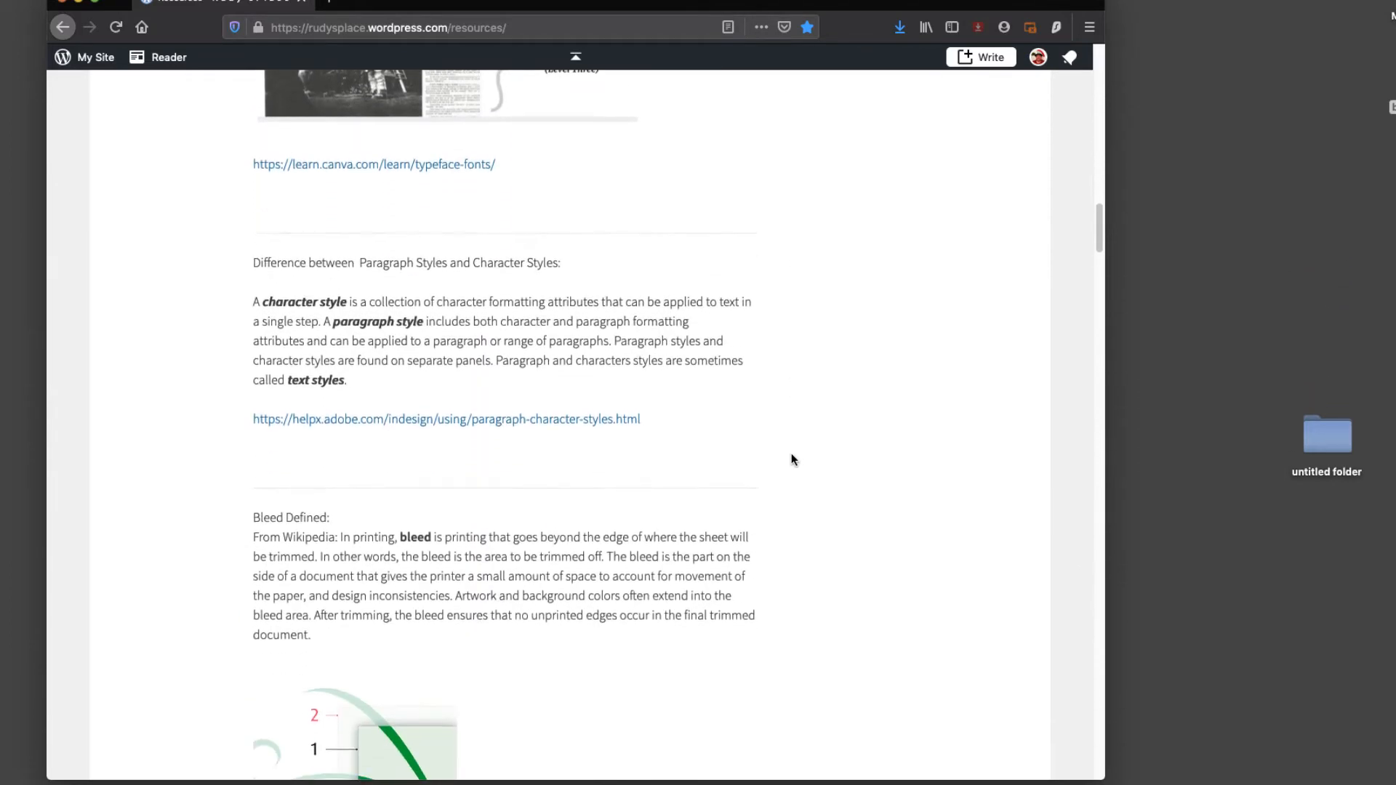
scroll(793, 460, down, 8)
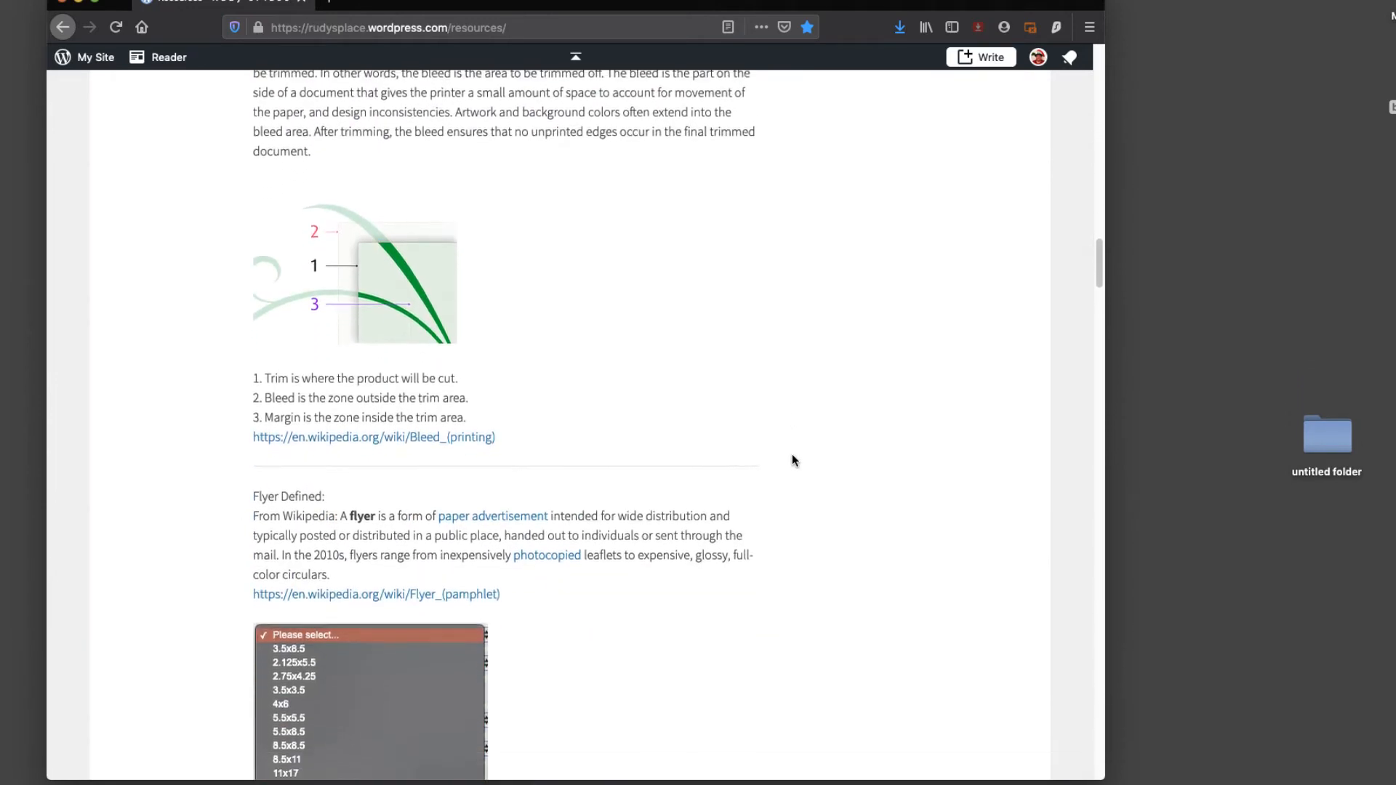
scroll(793, 460, down, 12)
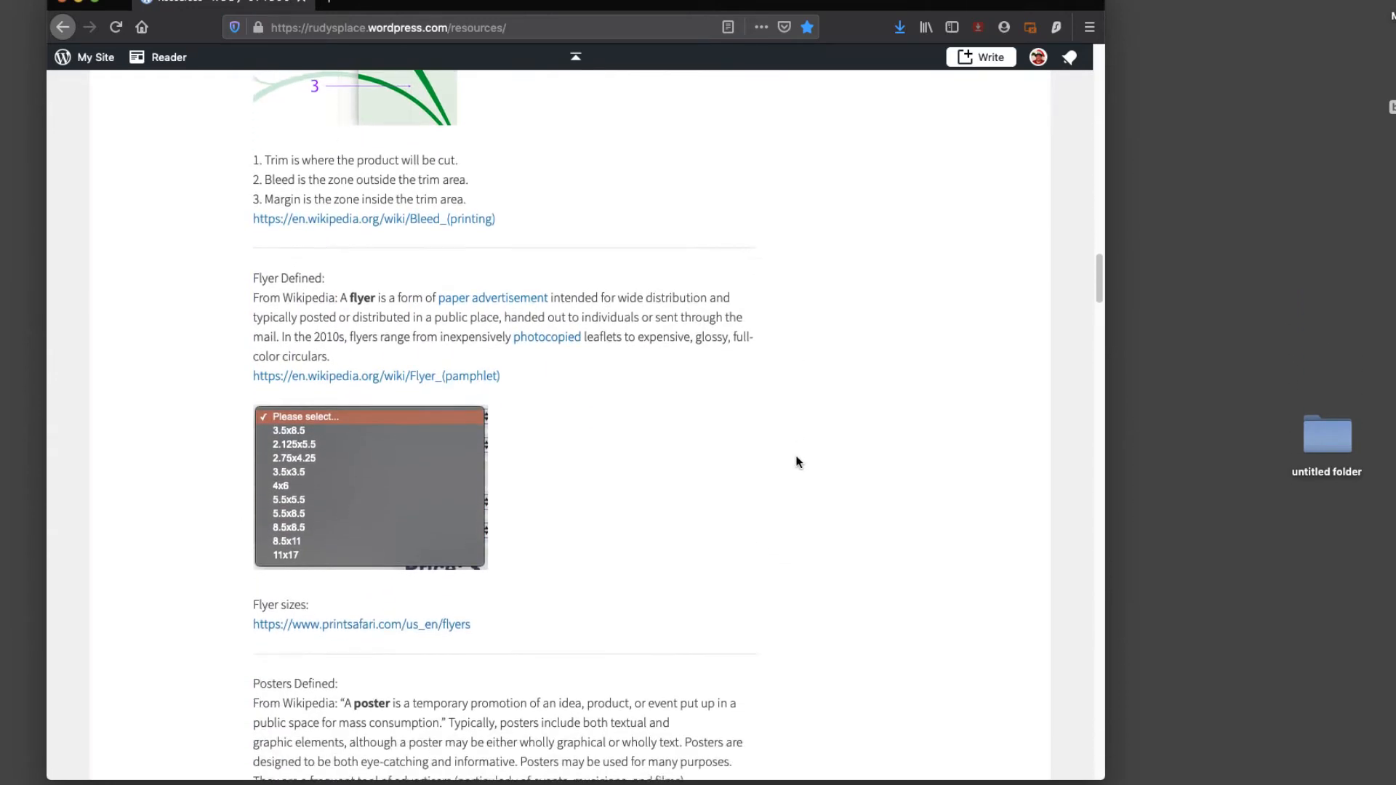
scroll(800, 459, down, 20)
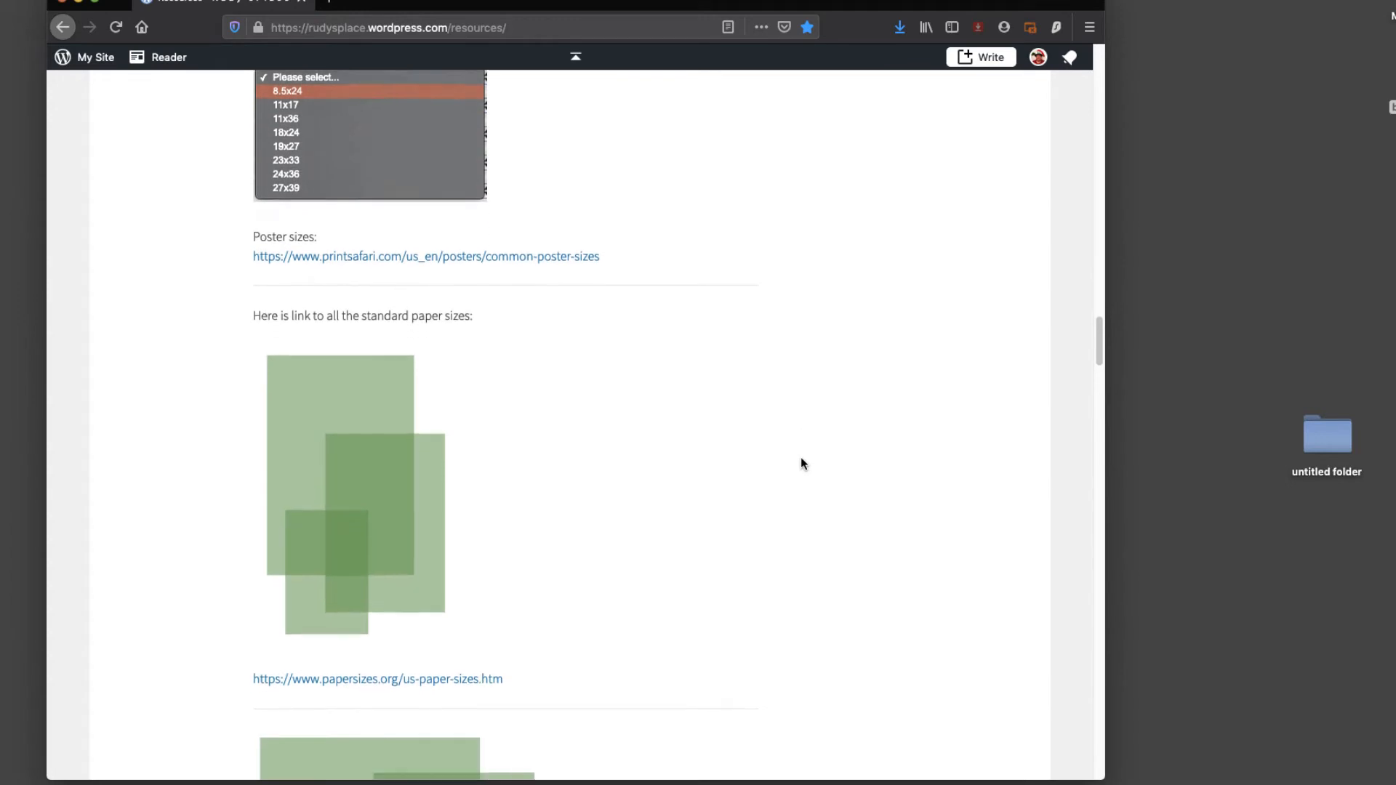
scroll(800, 459, down, 3)
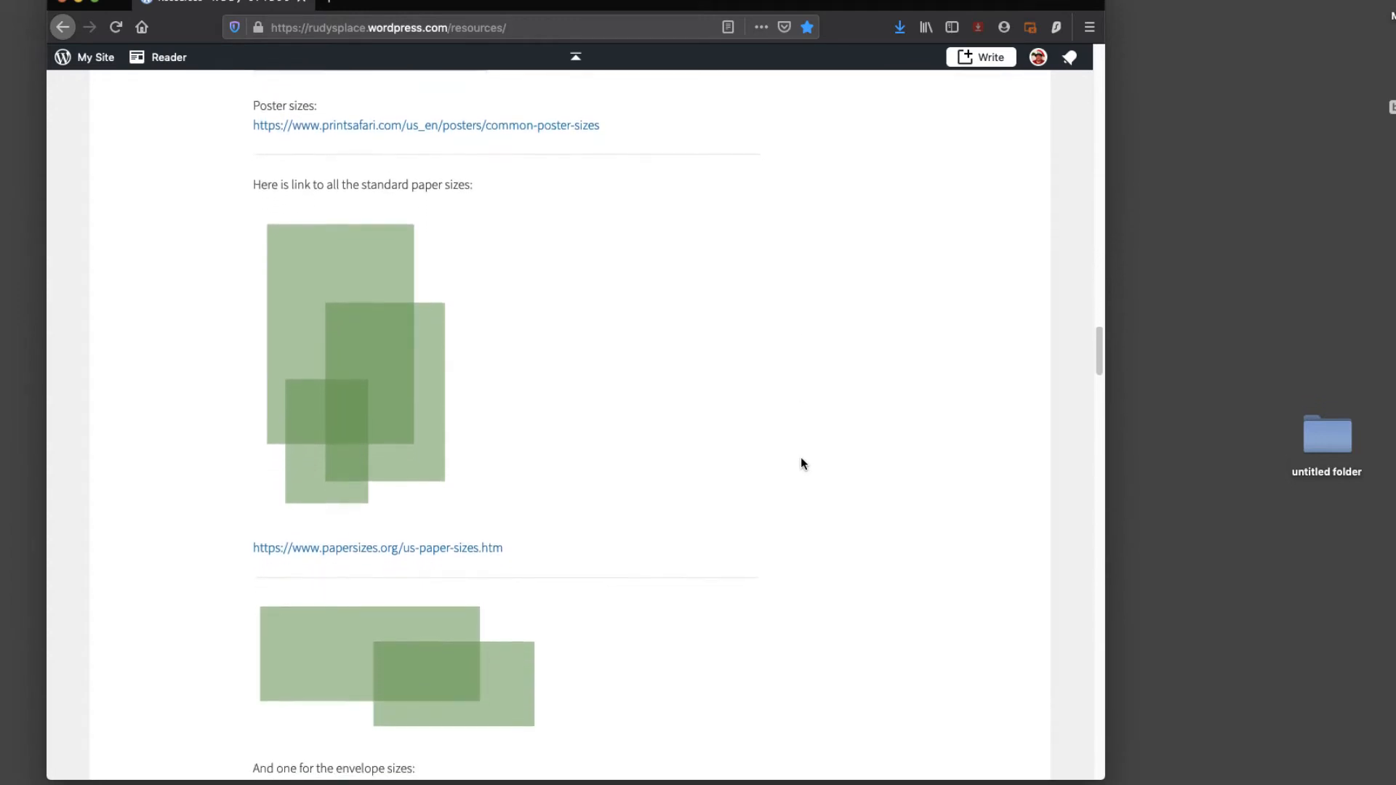
scroll(801, 463, down, 8)
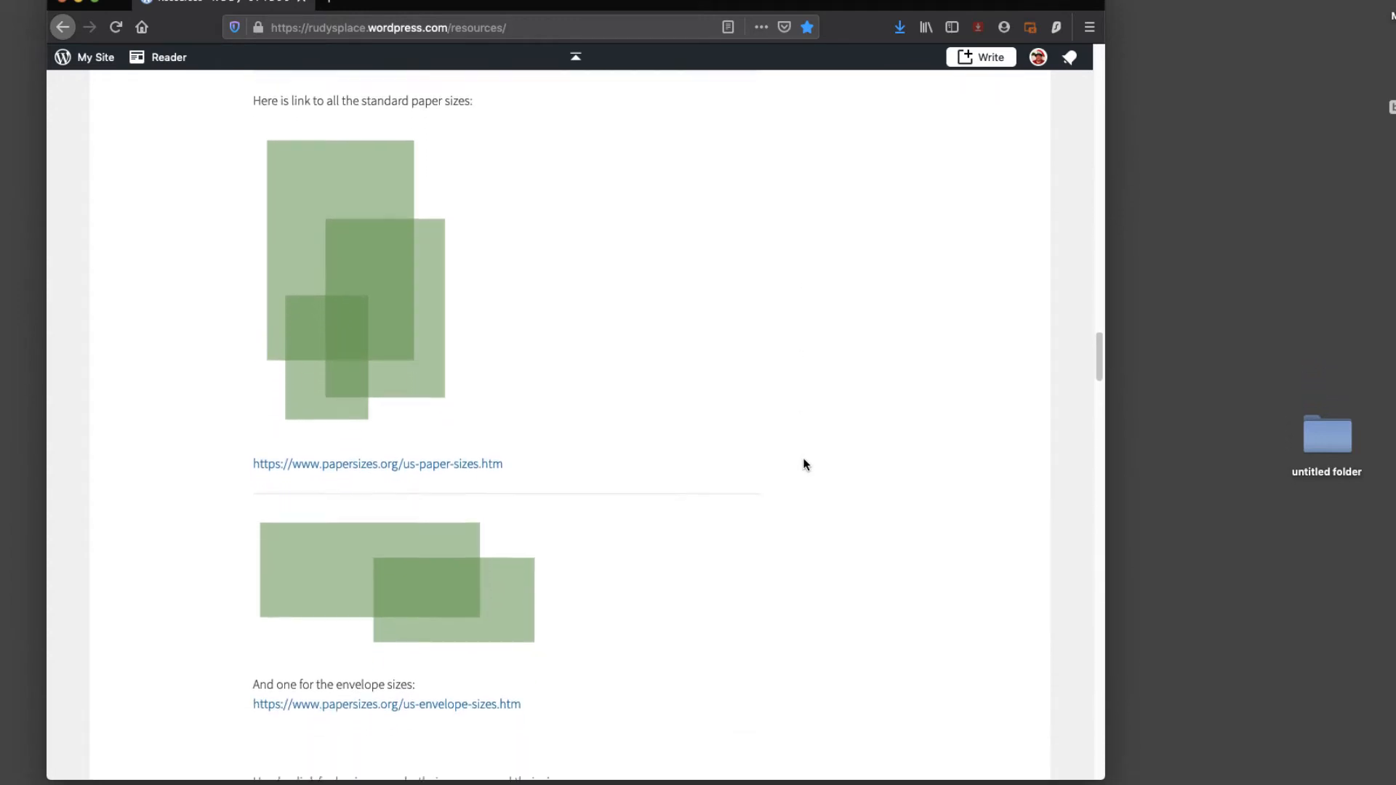
scroll(804, 460, down, 7)
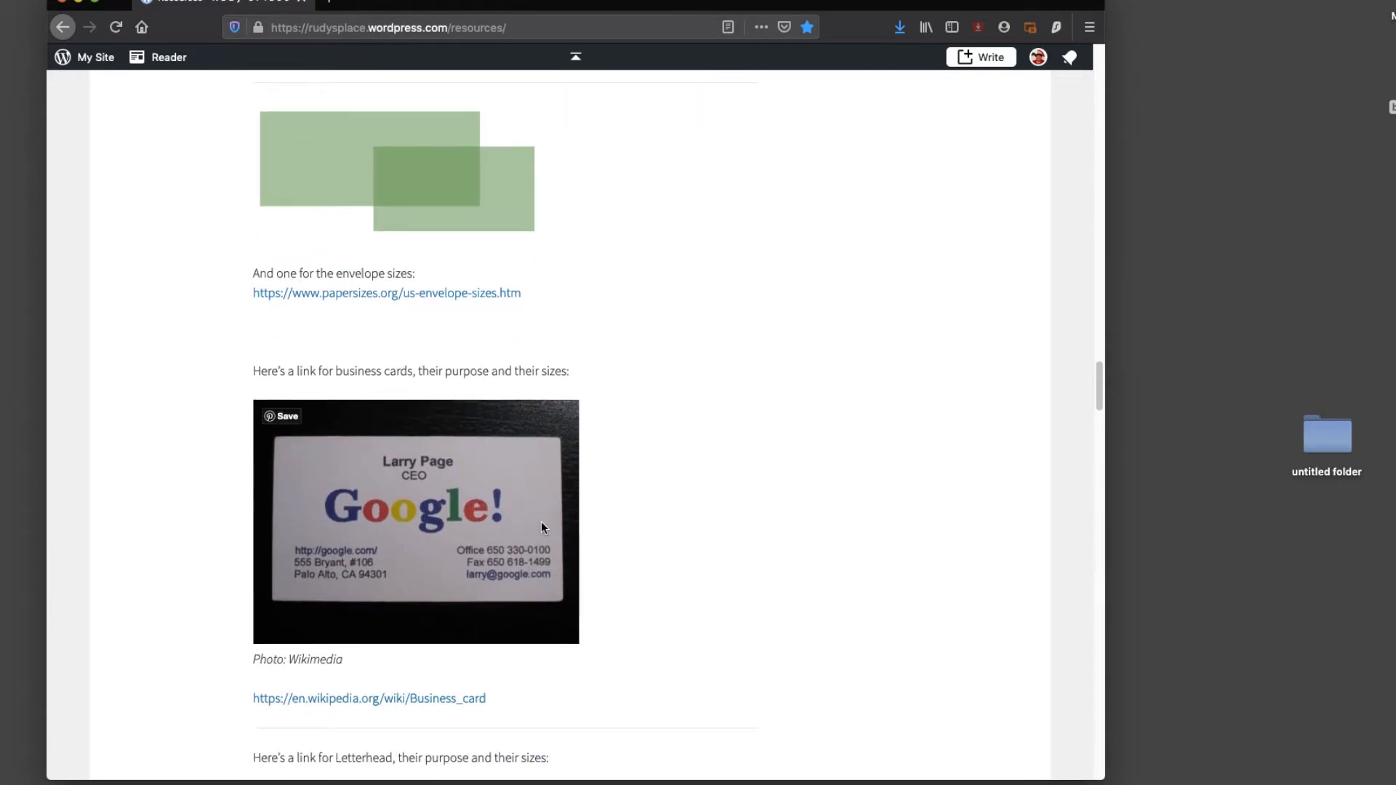
Step: Save the business card photo into the business card demo folder, replacing the older copy
right_click(532, 481)
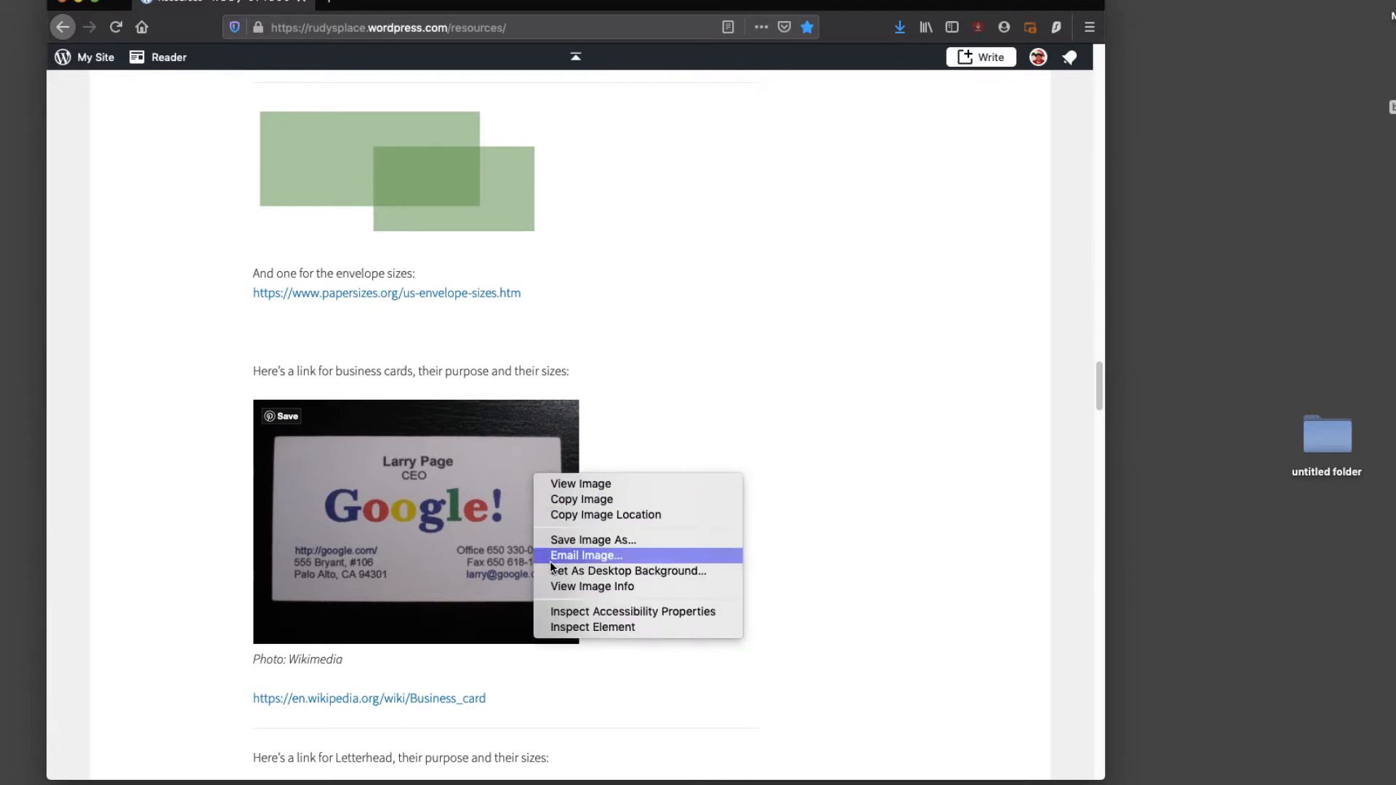
click(558, 541)
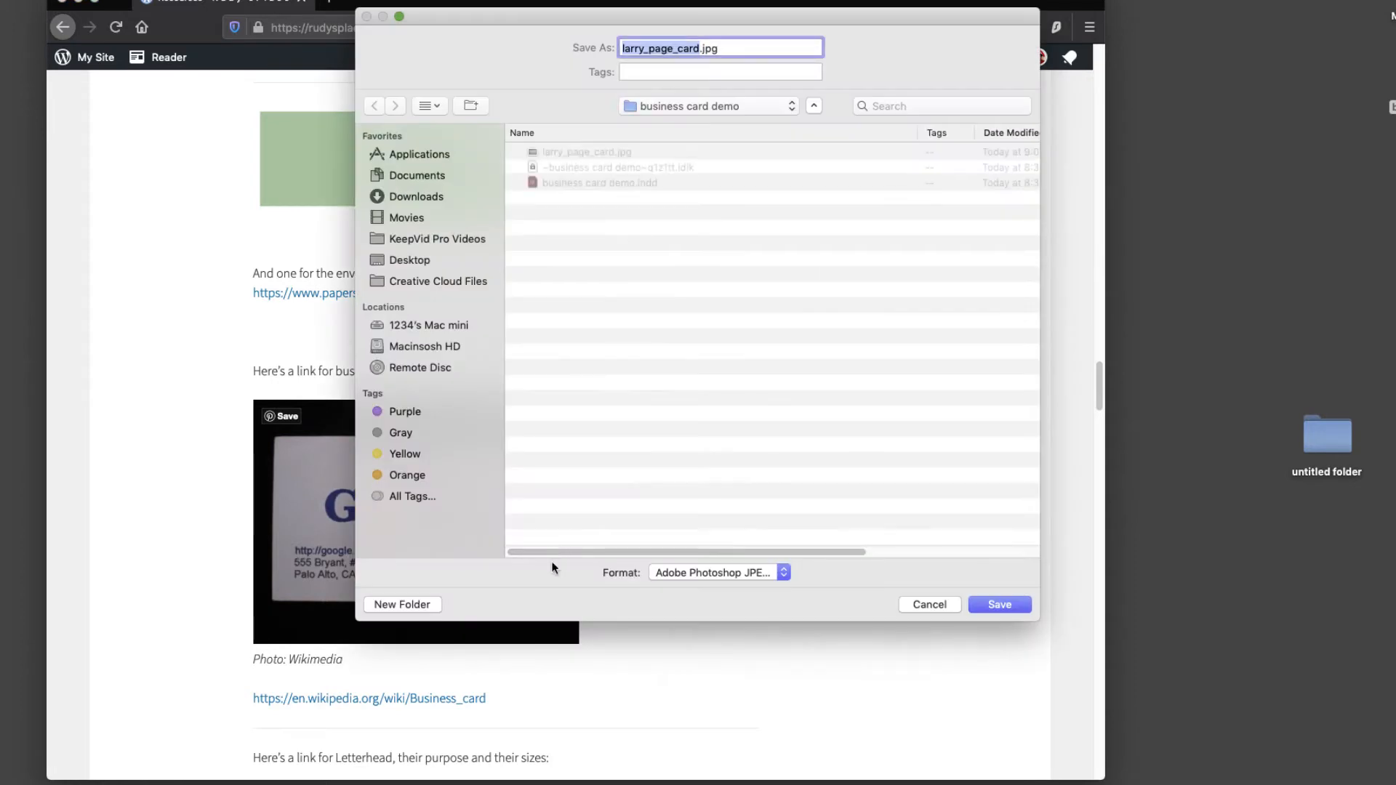
click(996, 605)
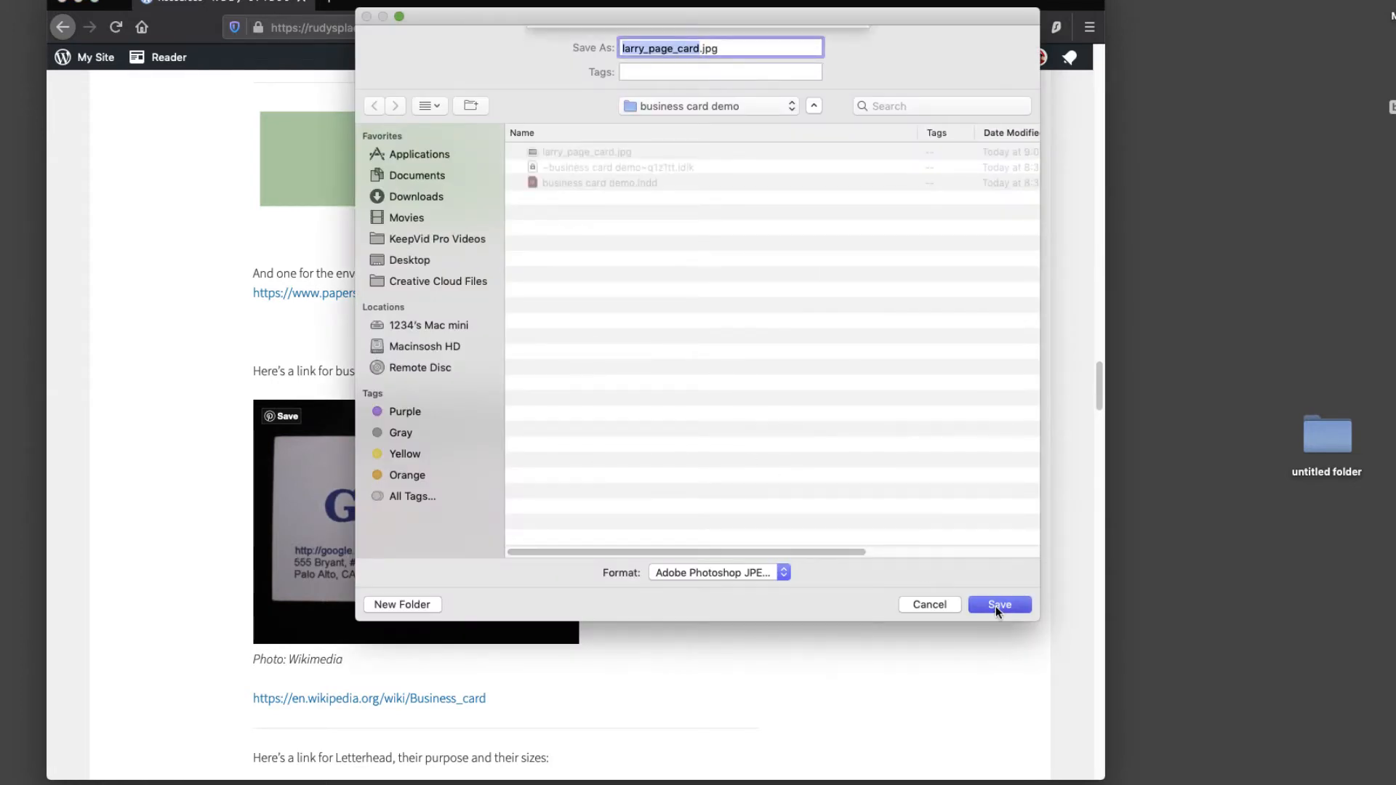
click(815, 124)
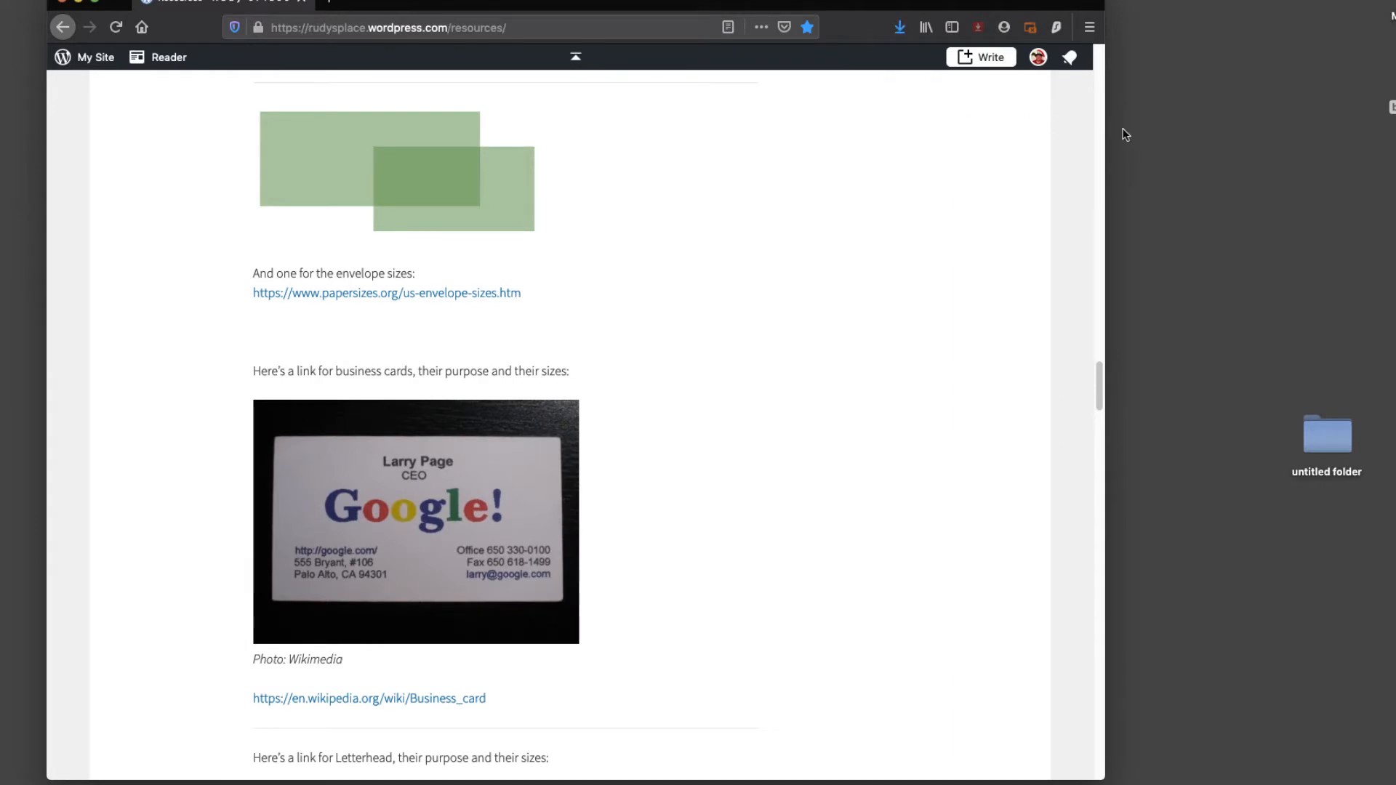
Step: Open the business card demo folder in Finder and Quick Look the saved JPG
double_click(1392, 107)
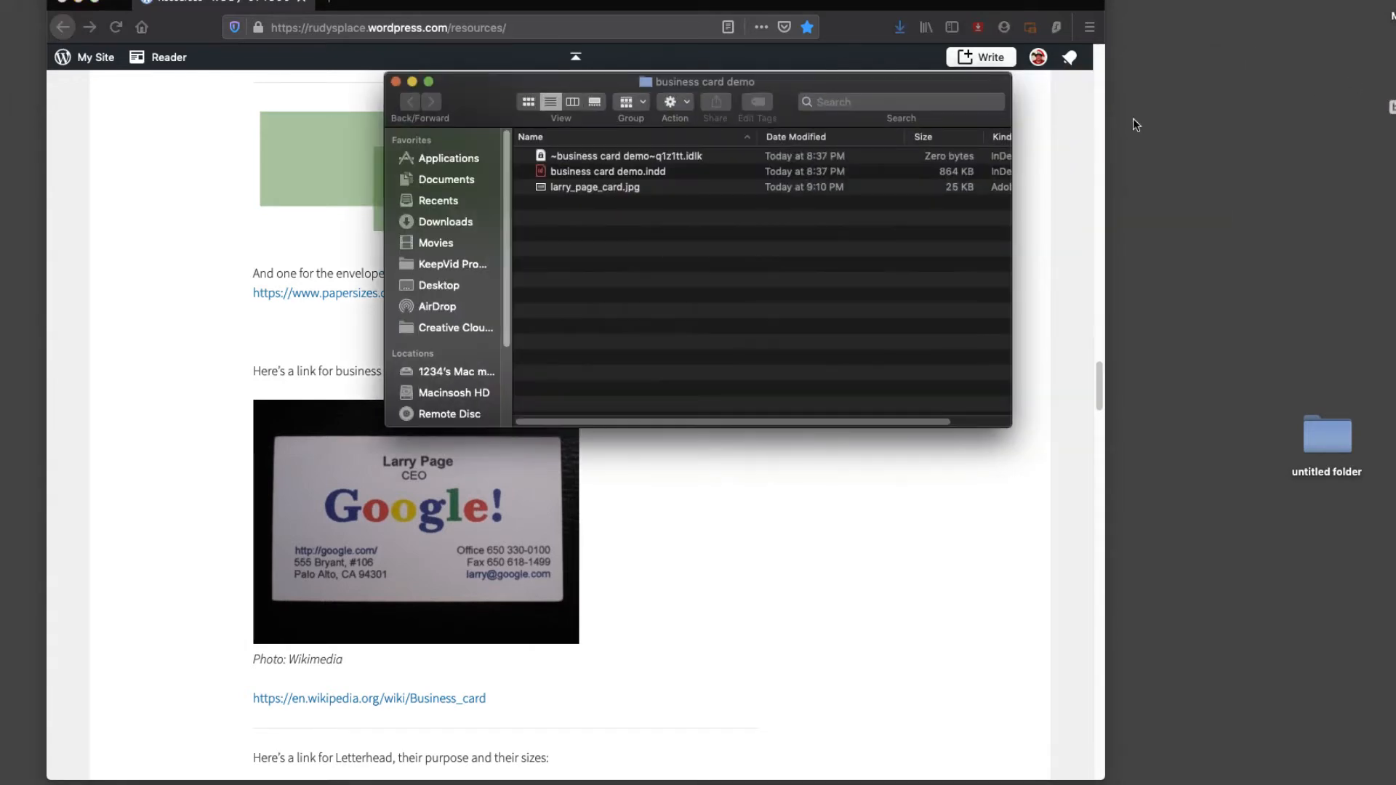
click(578, 191)
key(space)
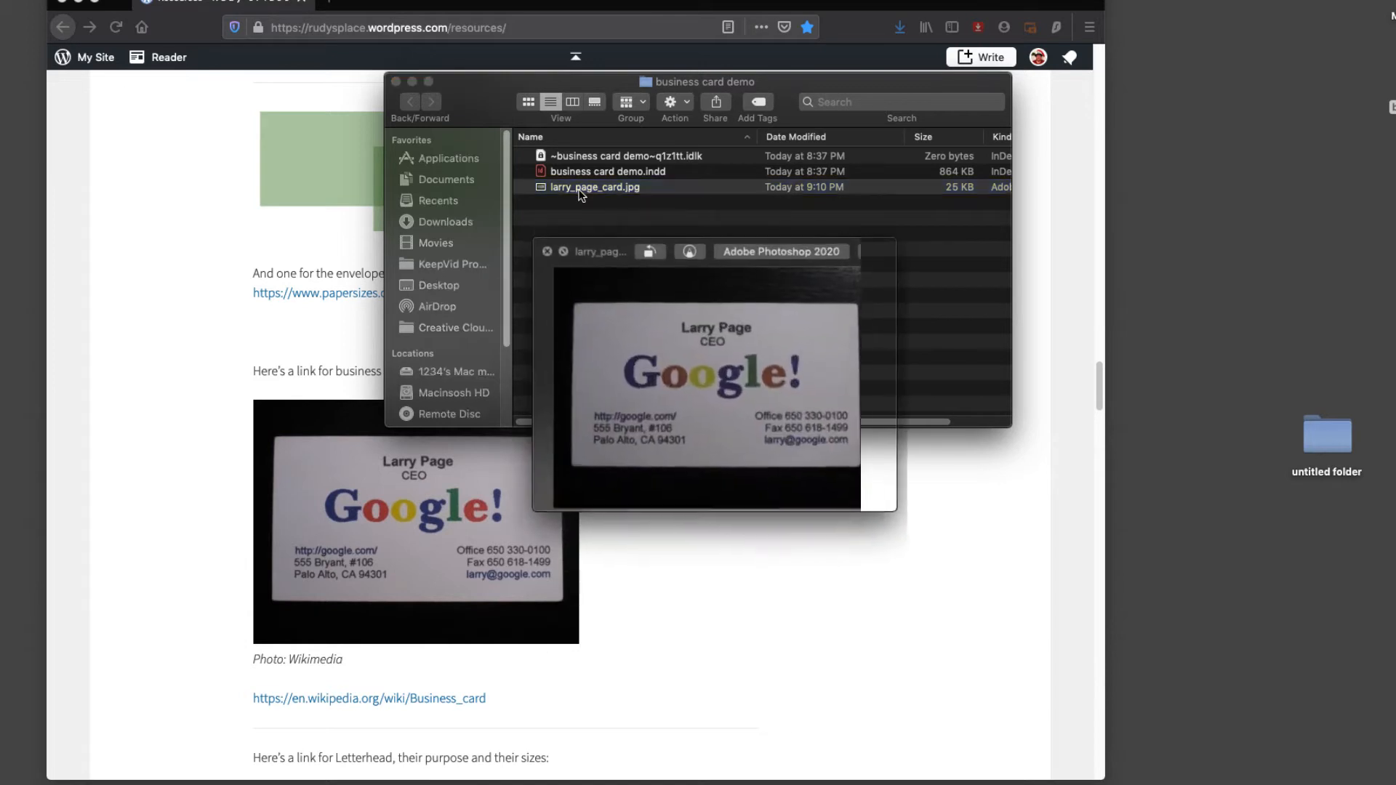
key(space)
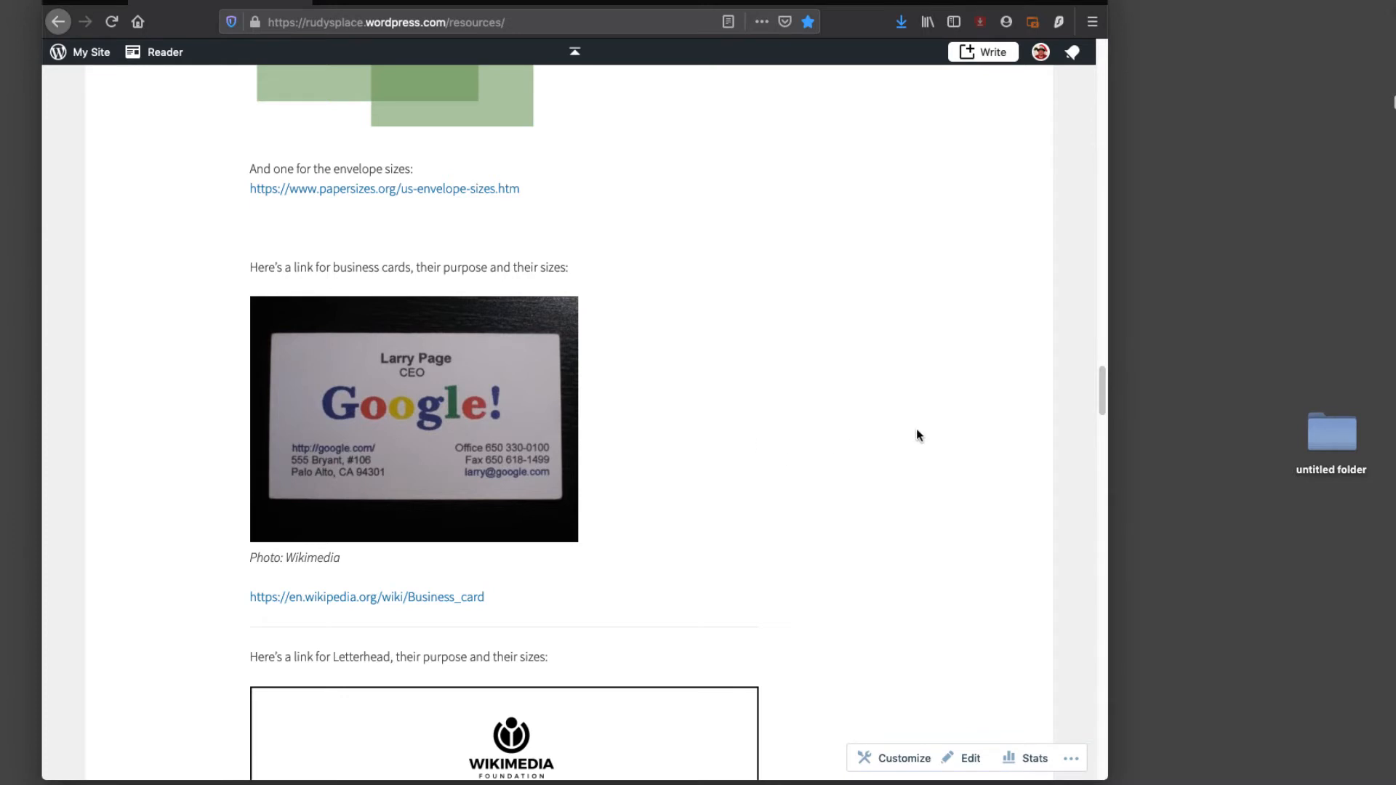
Step: Scroll the Resources page down to the Brands of the World section
drag(1102, 370, 1083, 709)
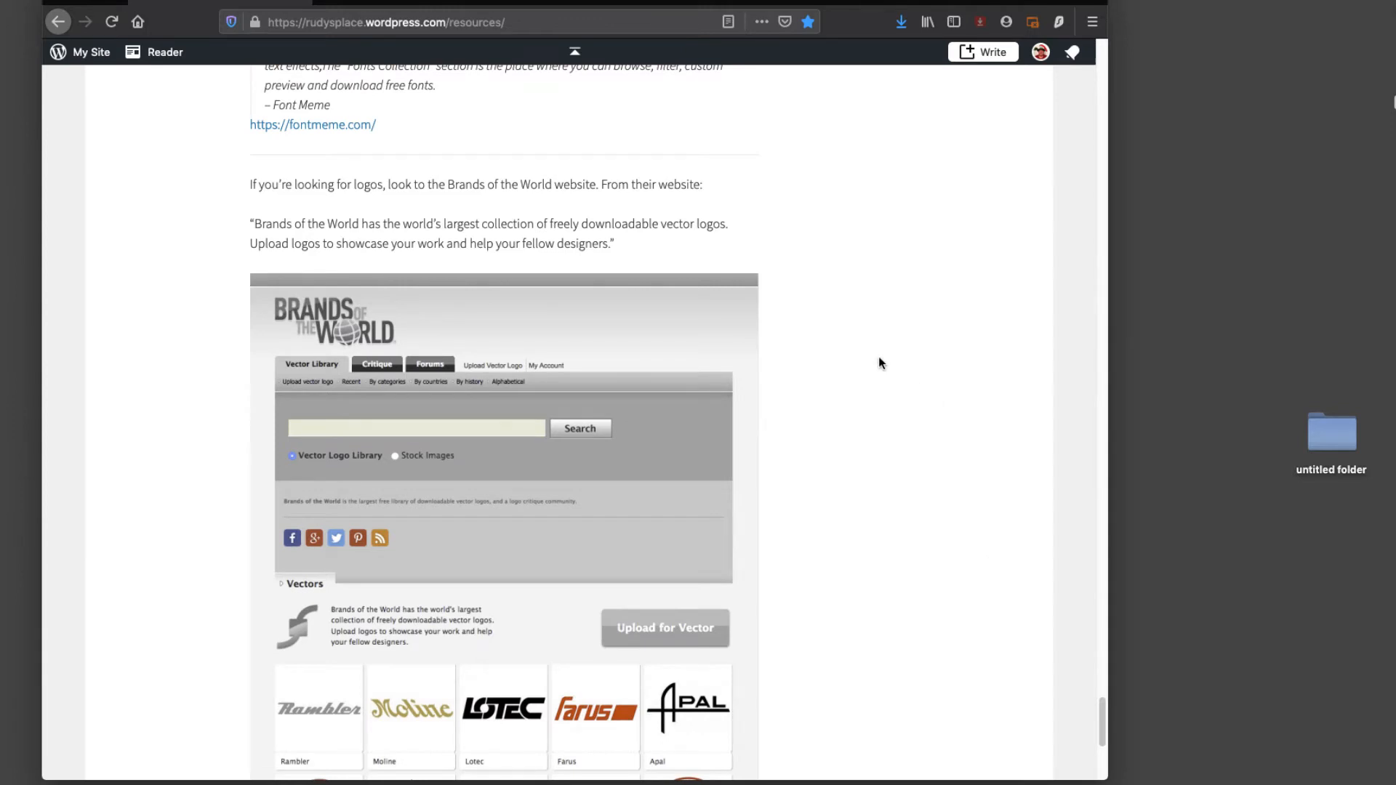
scroll(879, 362, down, 2)
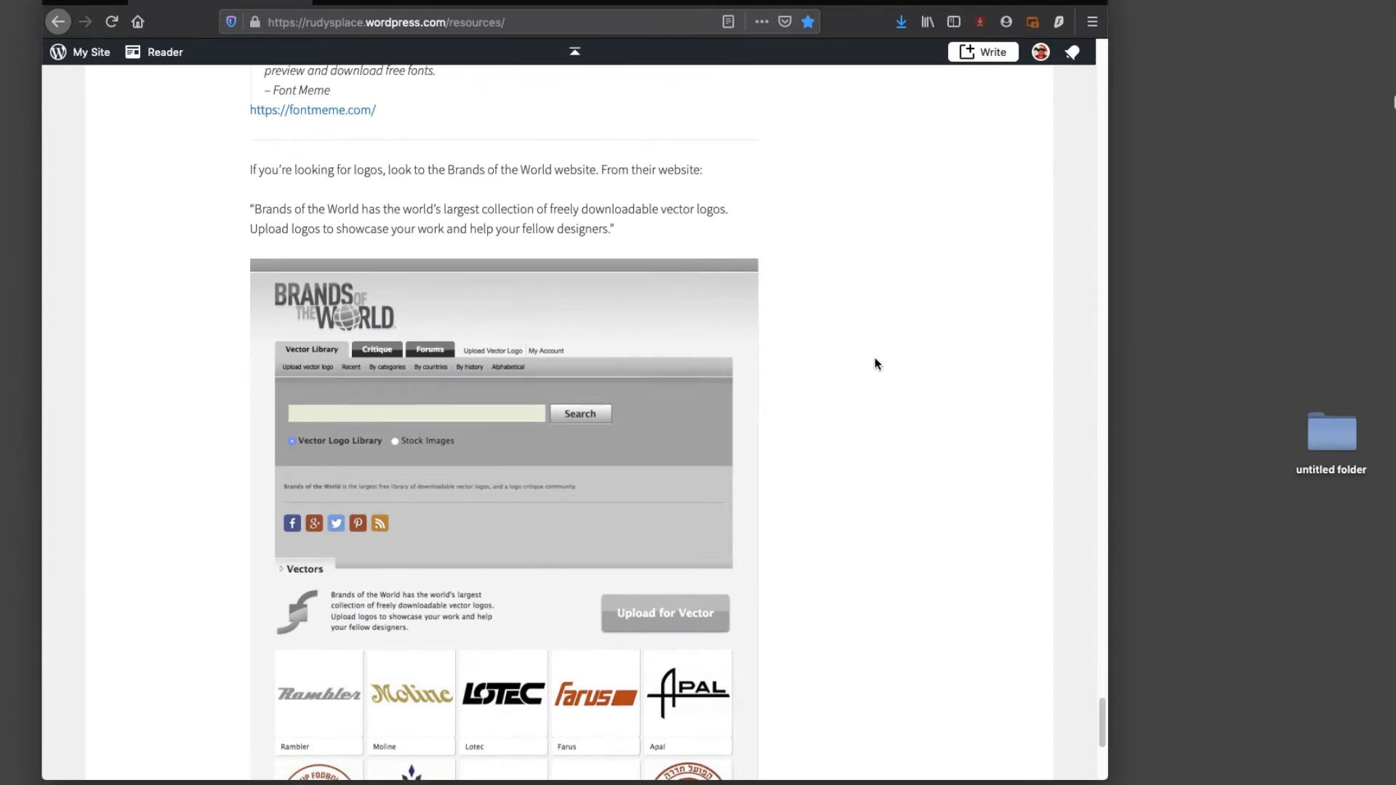
scroll(876, 363, down, 1)
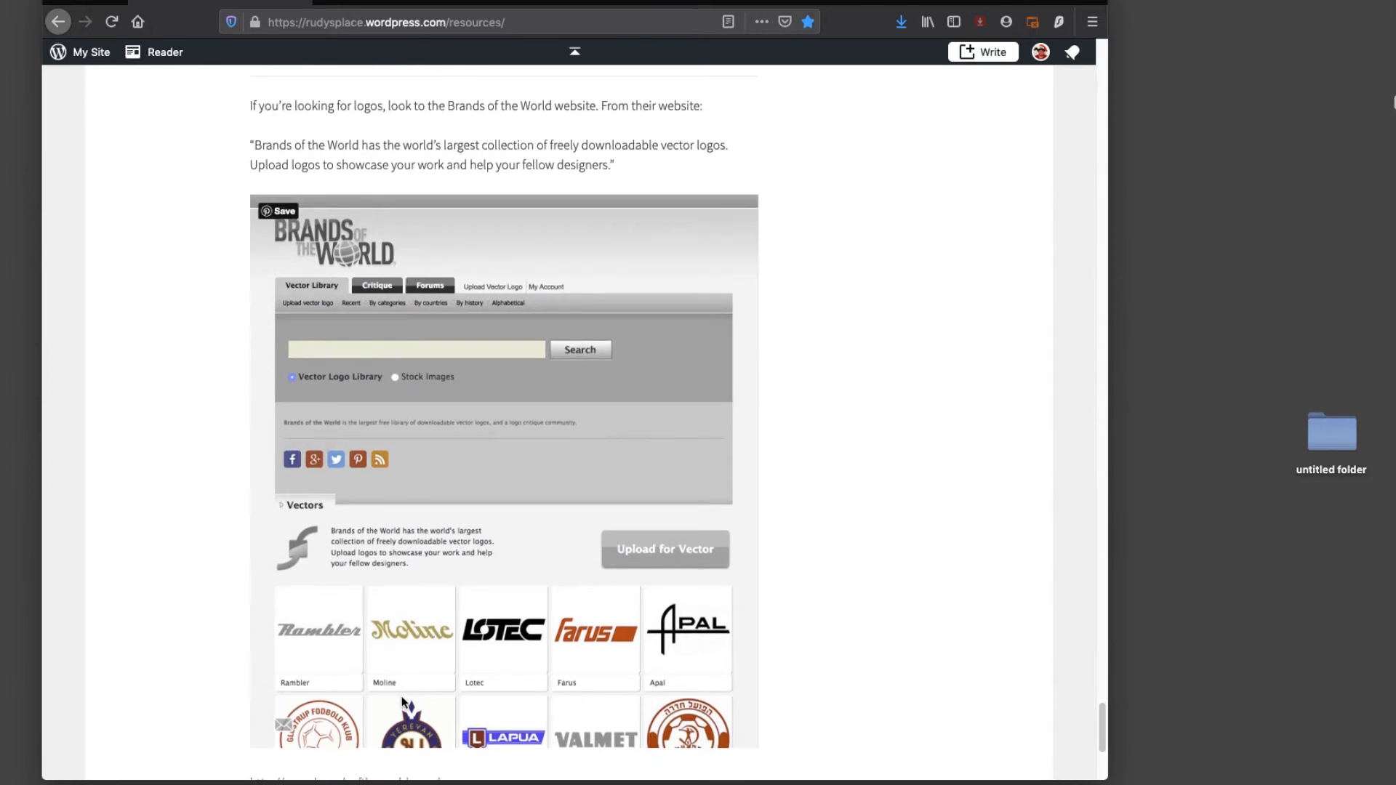
scroll(851, 488, down, 1)
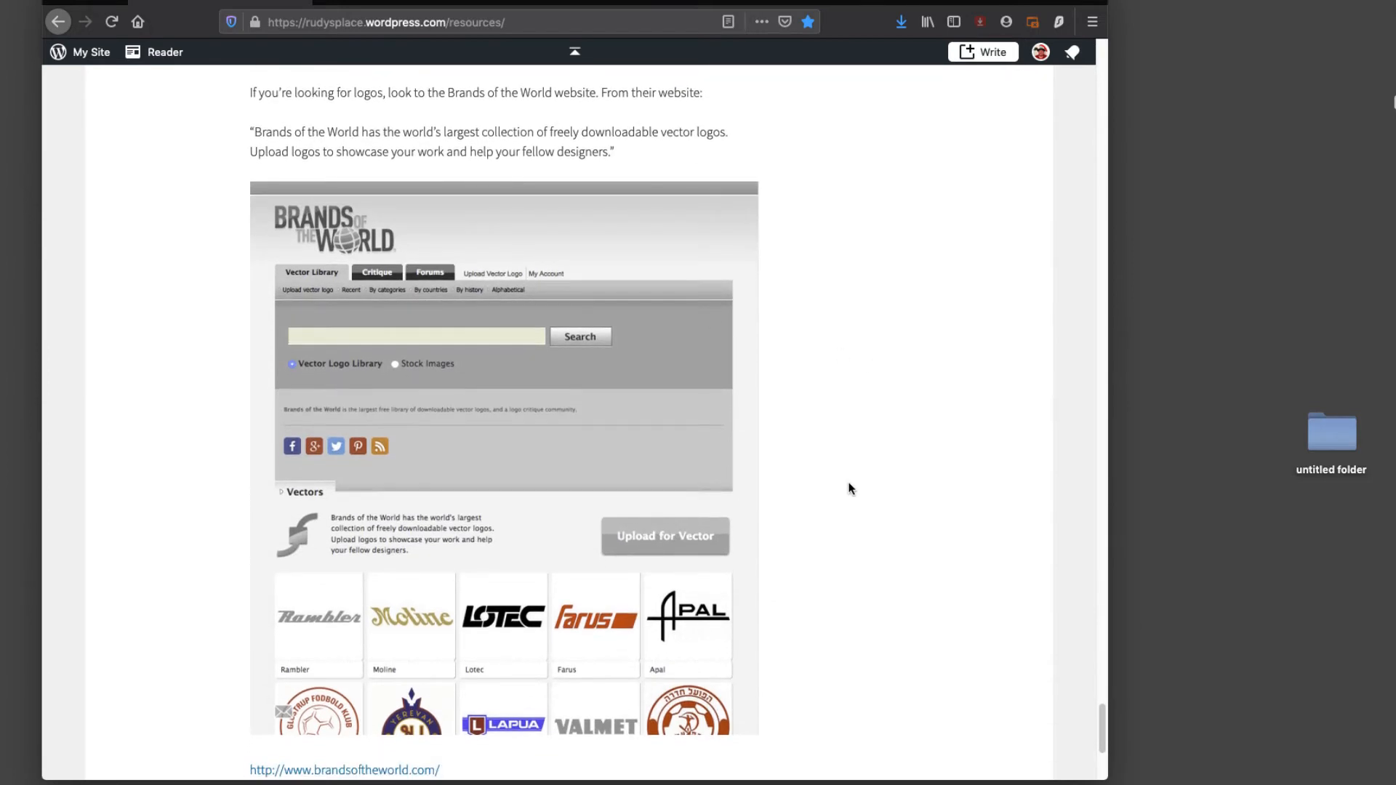
scroll(851, 489, down, 3)
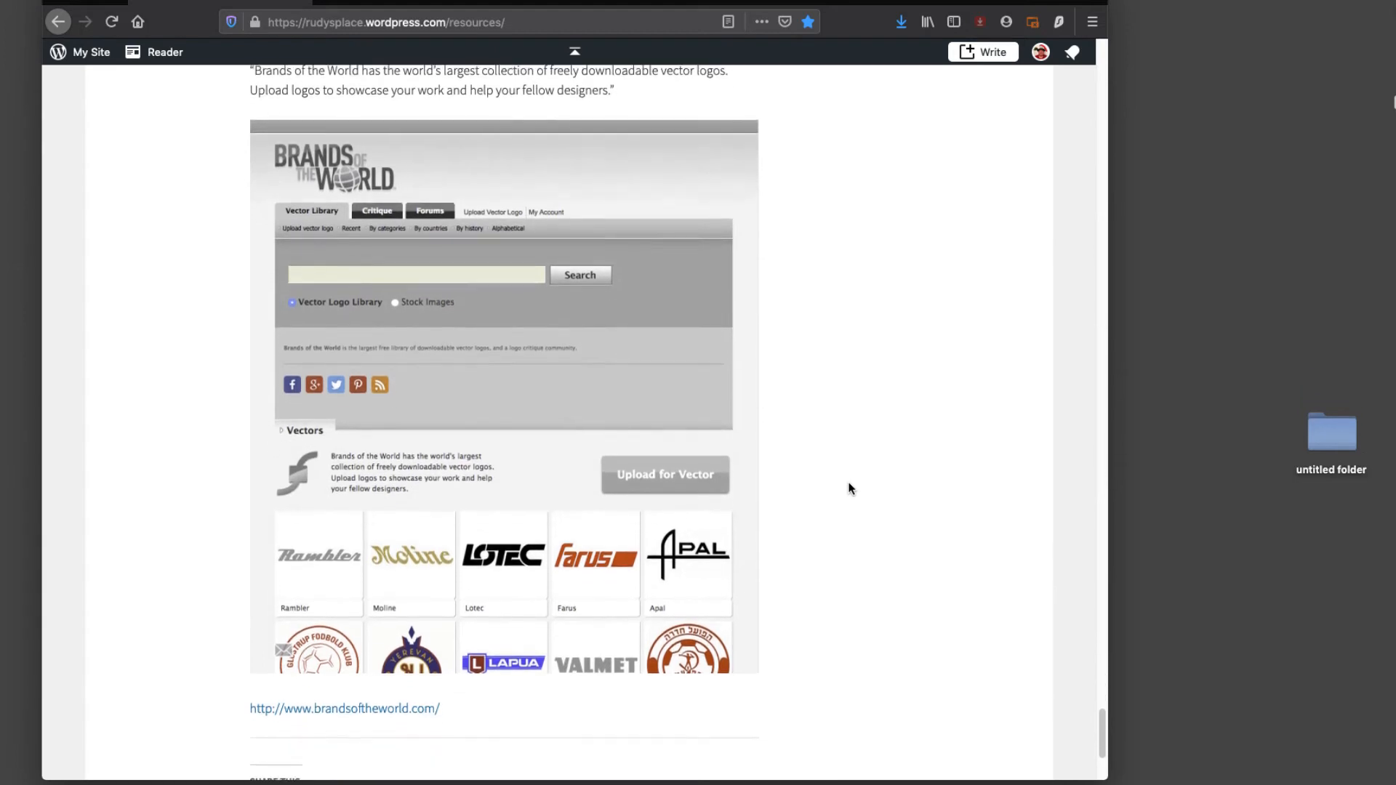
Step: On Brands of the World, search for 'google' and open the Google logo's page
click(367, 695)
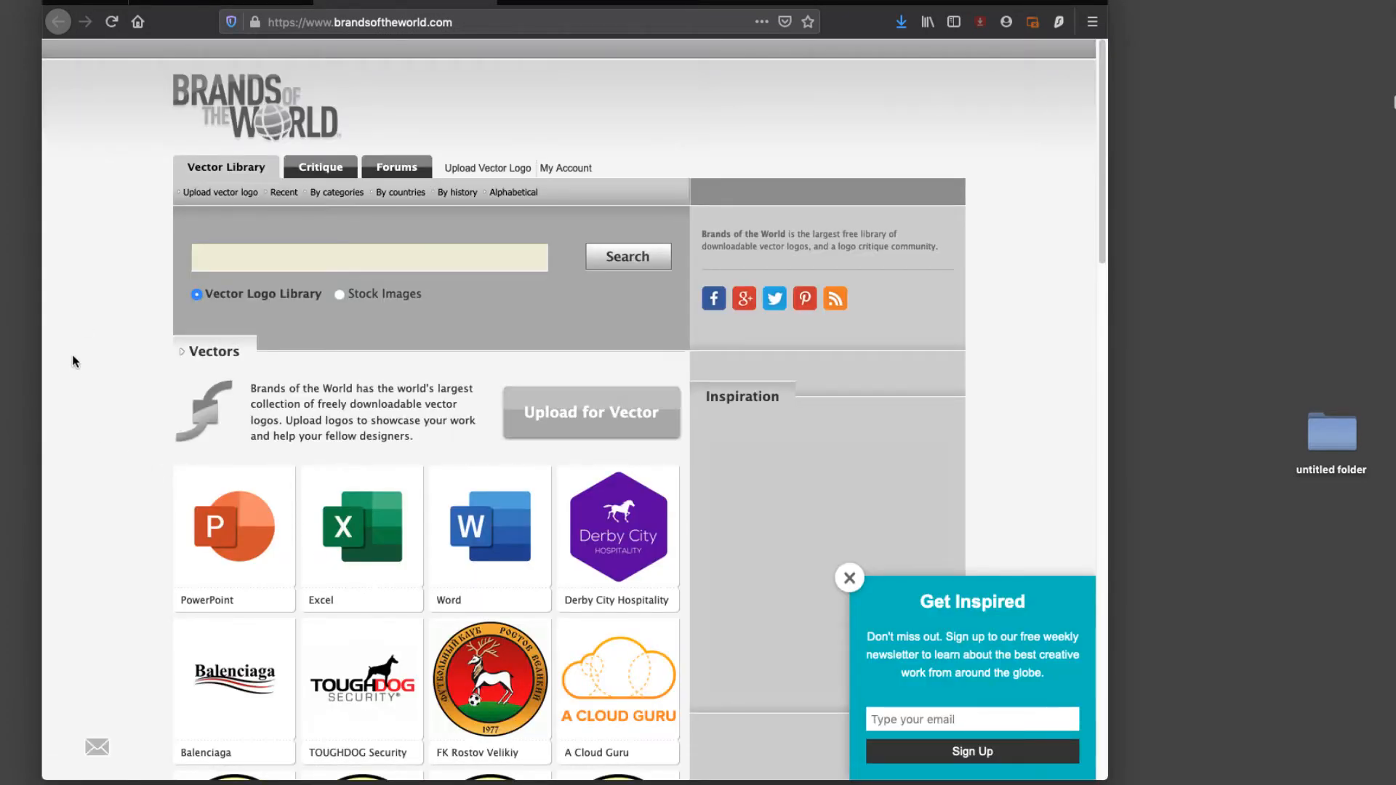
scroll(85, 367, down, 5)
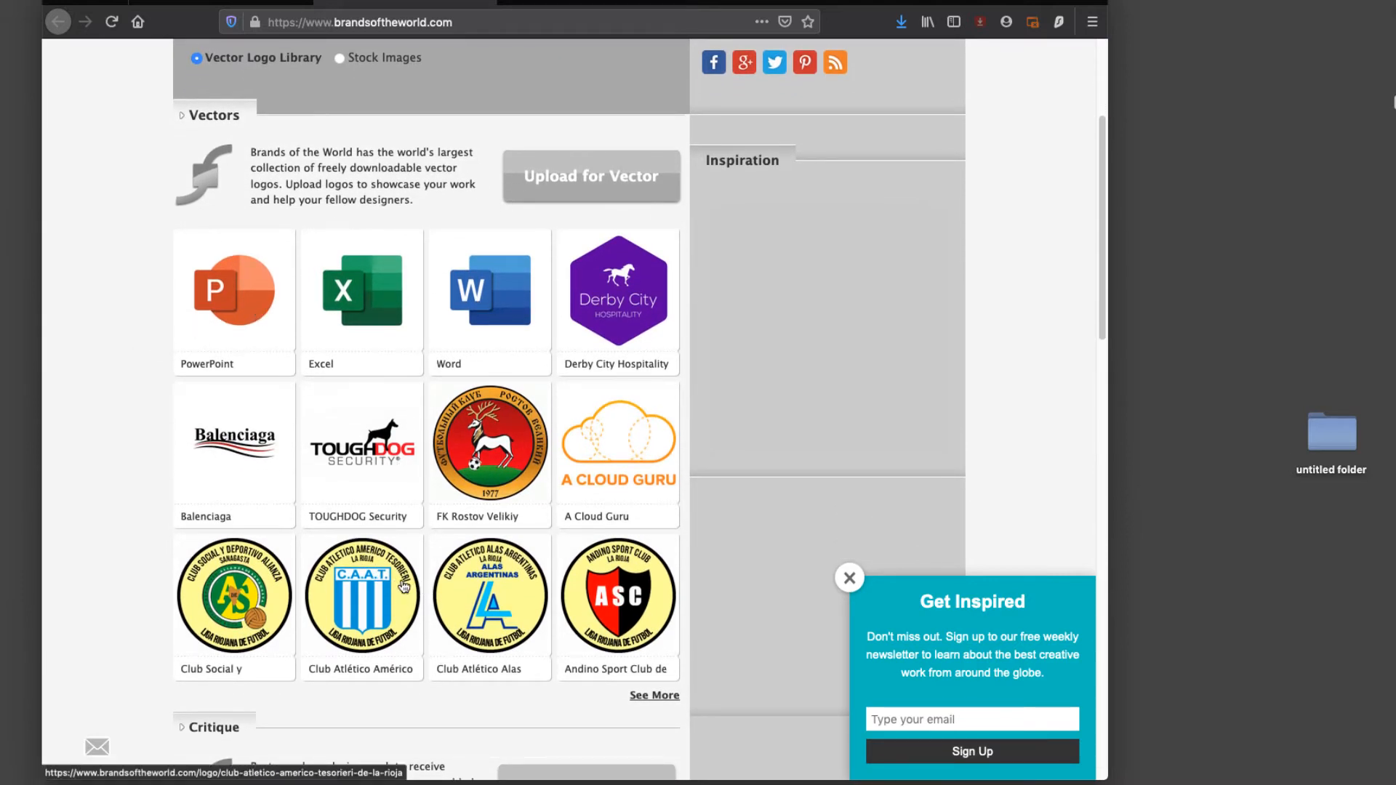
scroll(167, 449, up, 5)
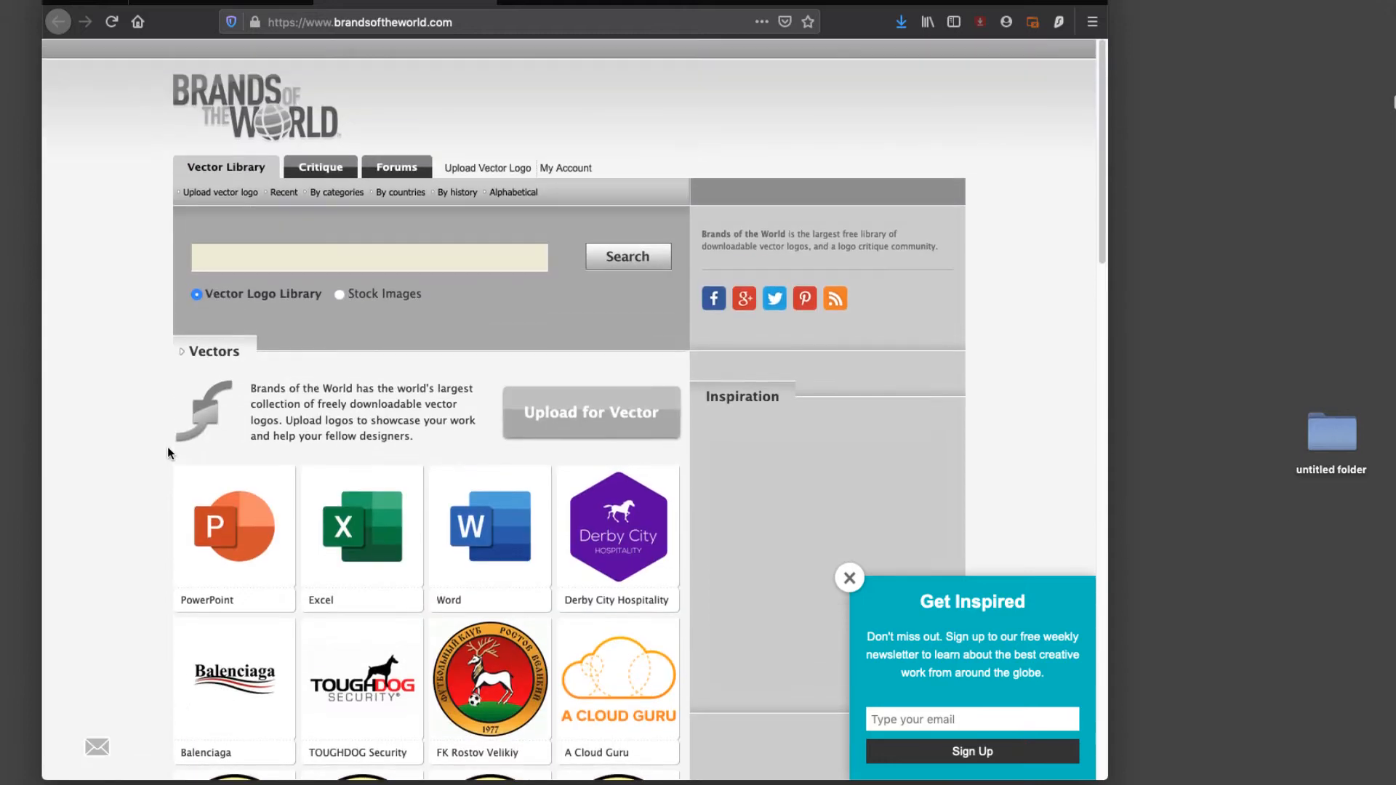
click(234, 259)
scroll(235, 262, down, 1)
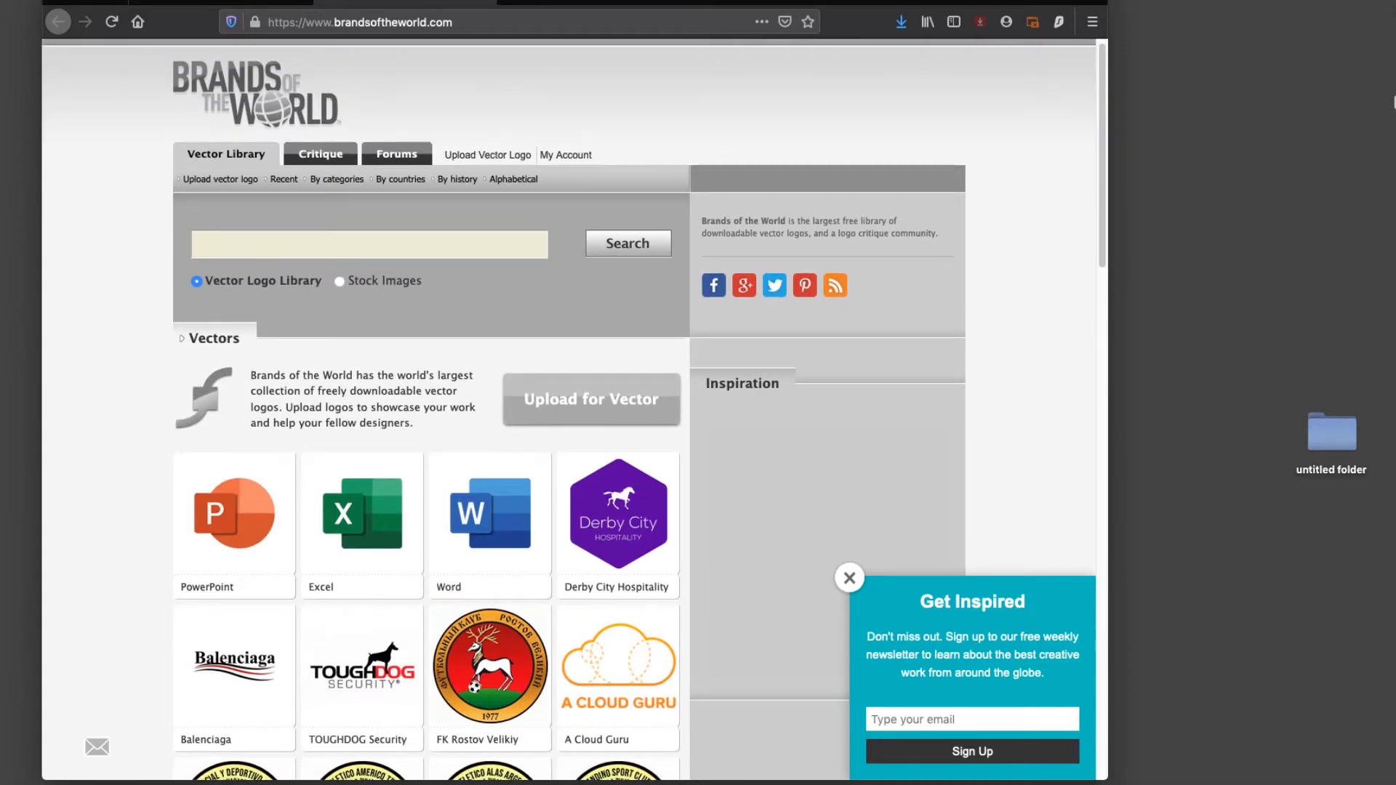
text(google)
key(Return)
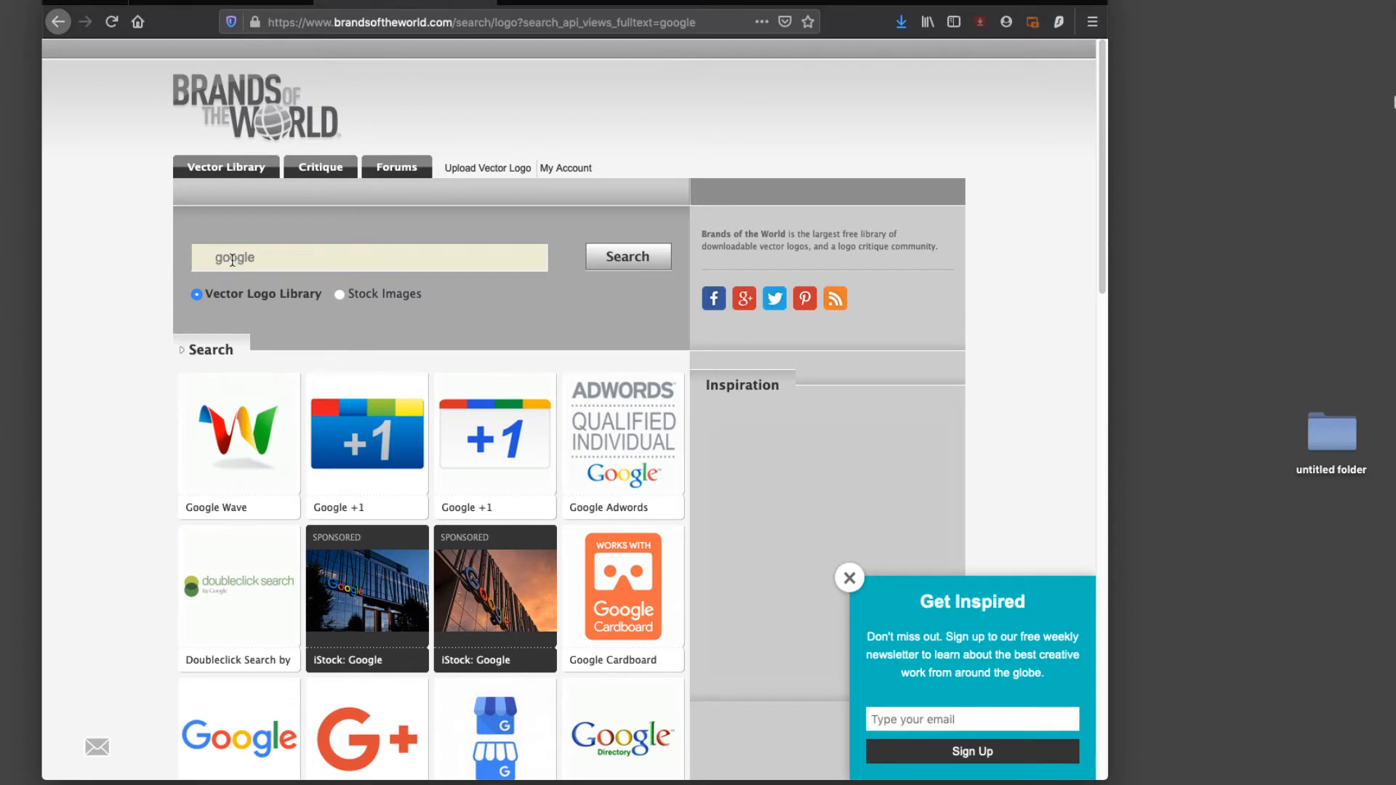
scroll(125, 413, down, 5)
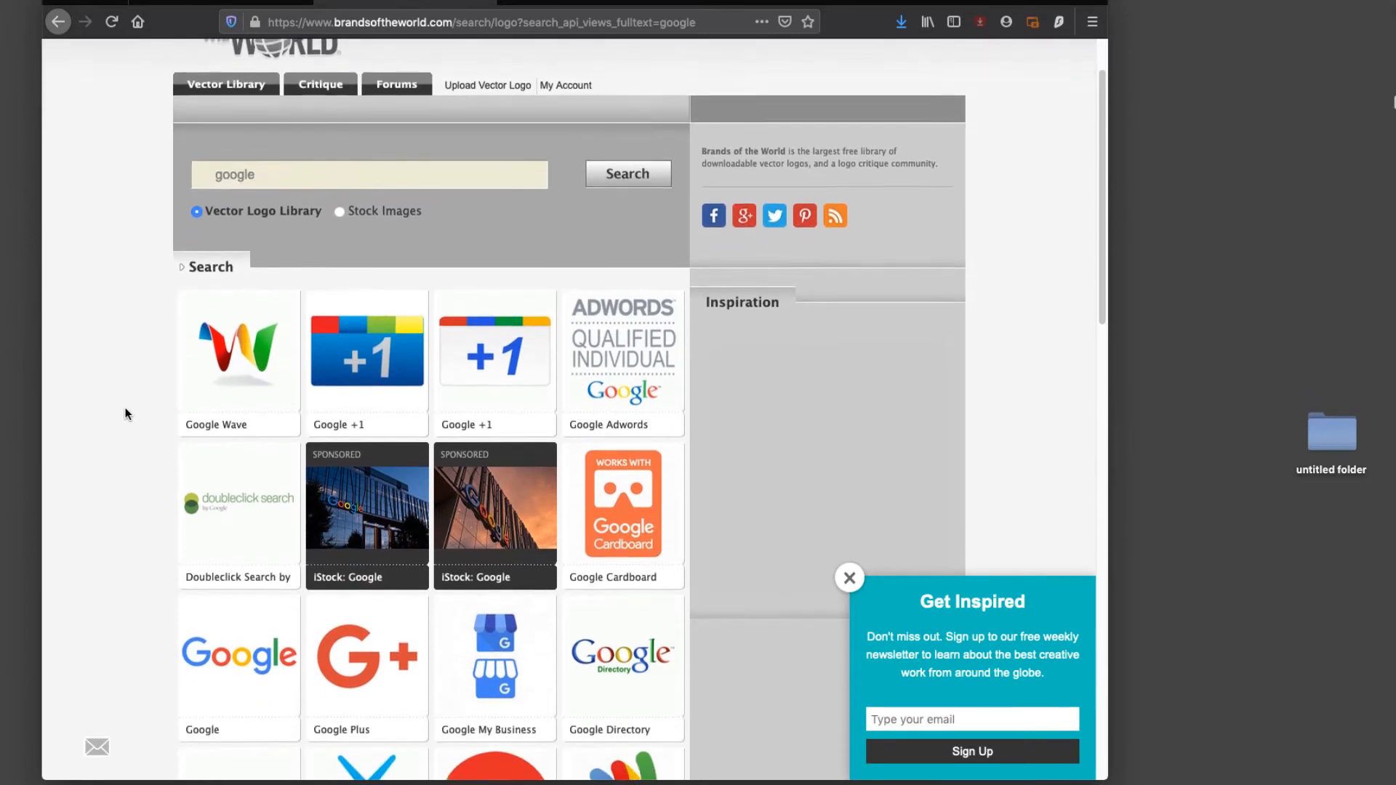
scroll(125, 414, down, 3)
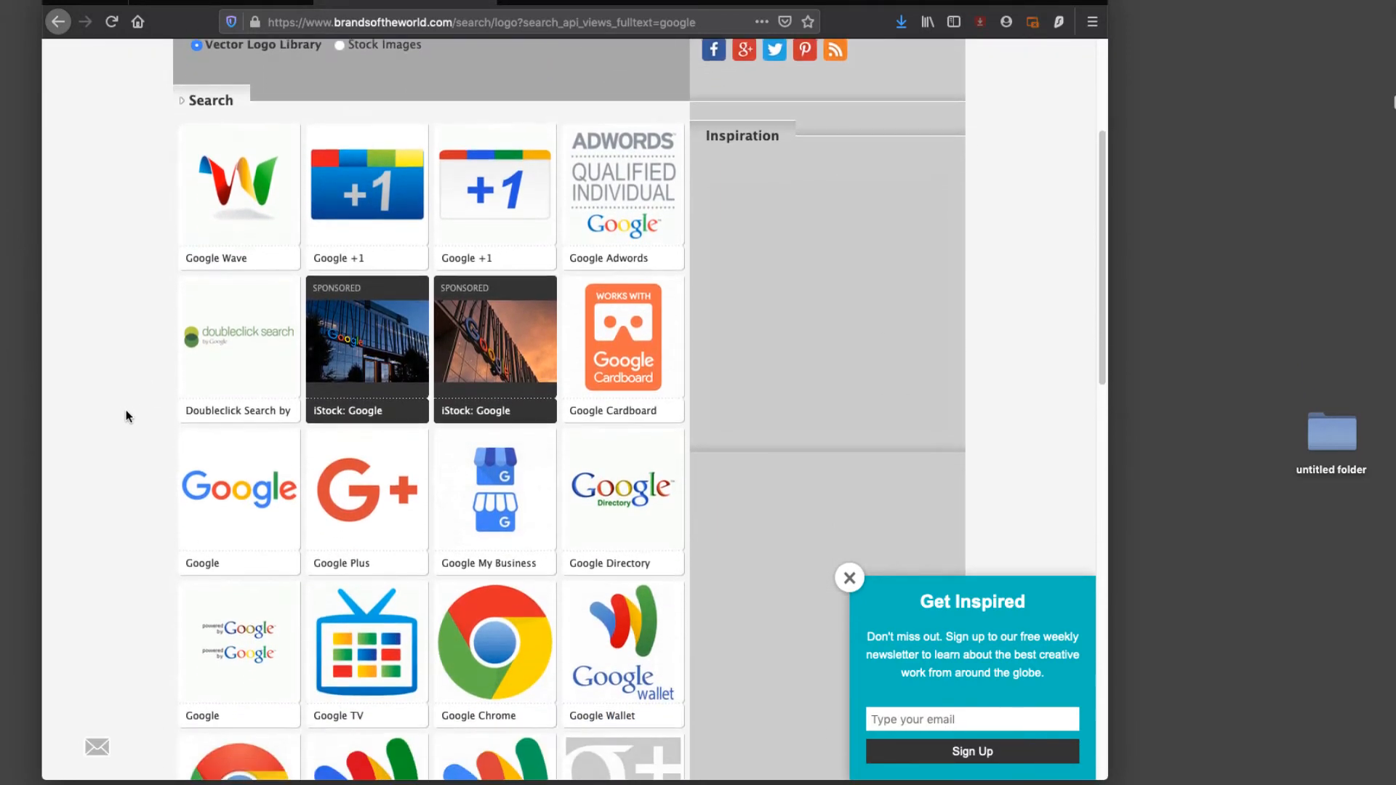
scroll(127, 416, up, 1)
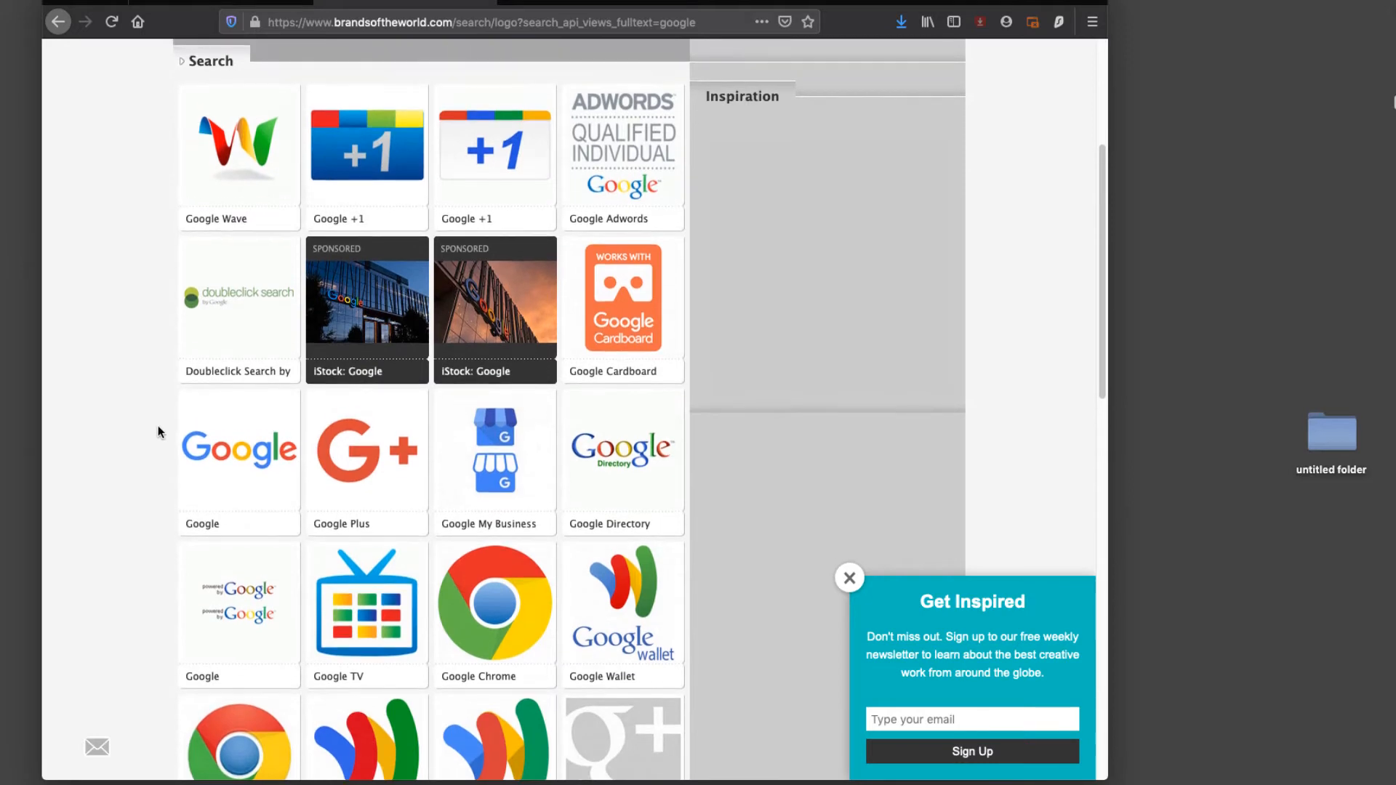
click(233, 452)
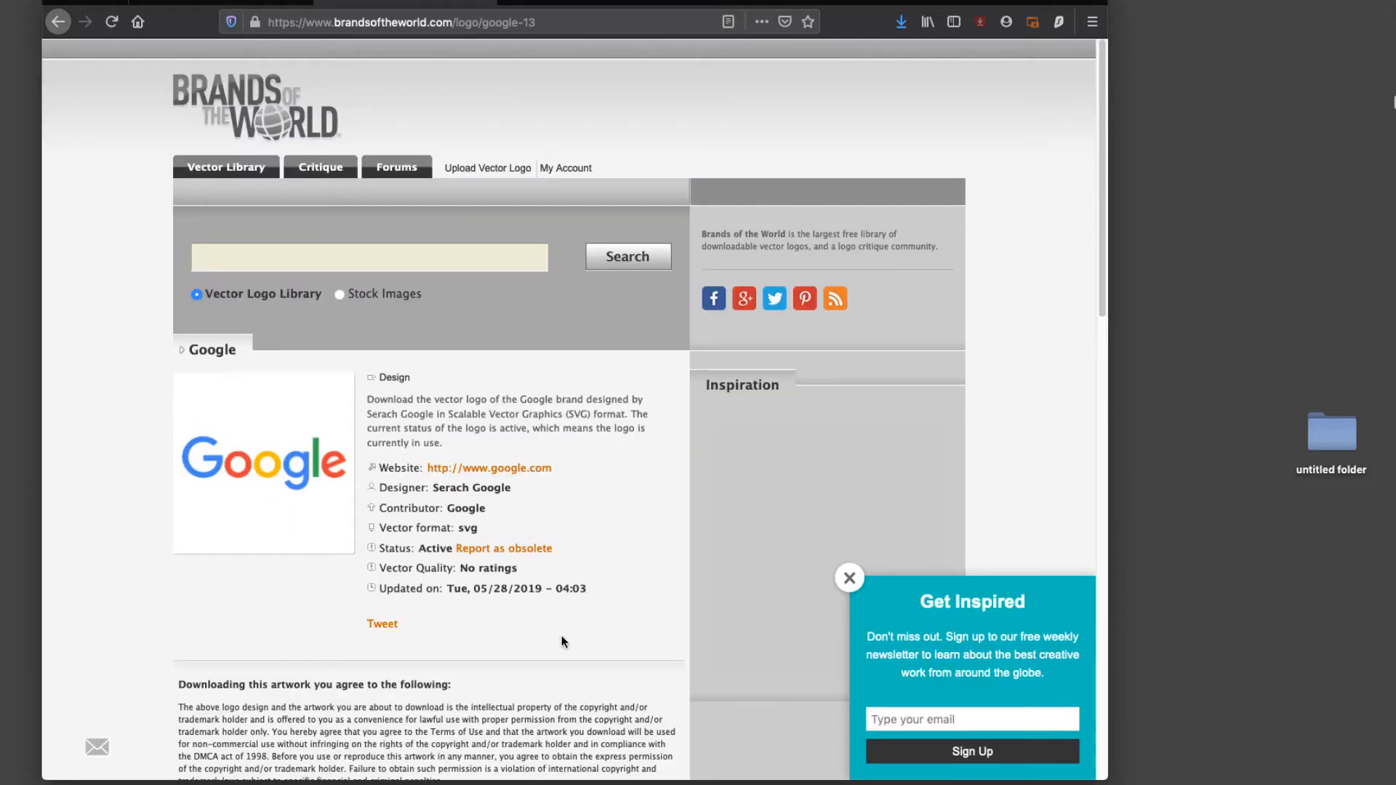
Step: Agree to the terms and download google_2015.svg, saving the file to disk
scroll(563, 640, down, 3)
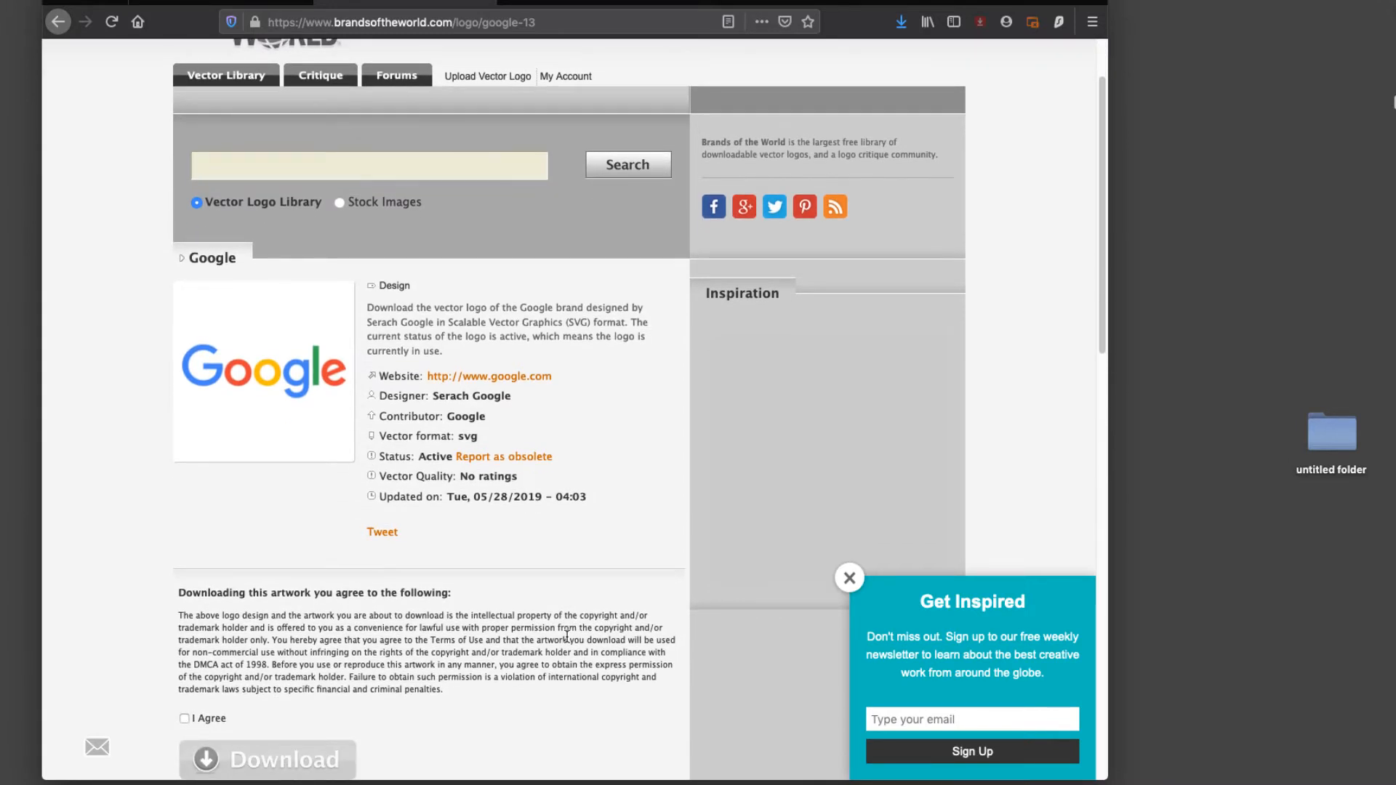
scroll(566, 637, down, 6)
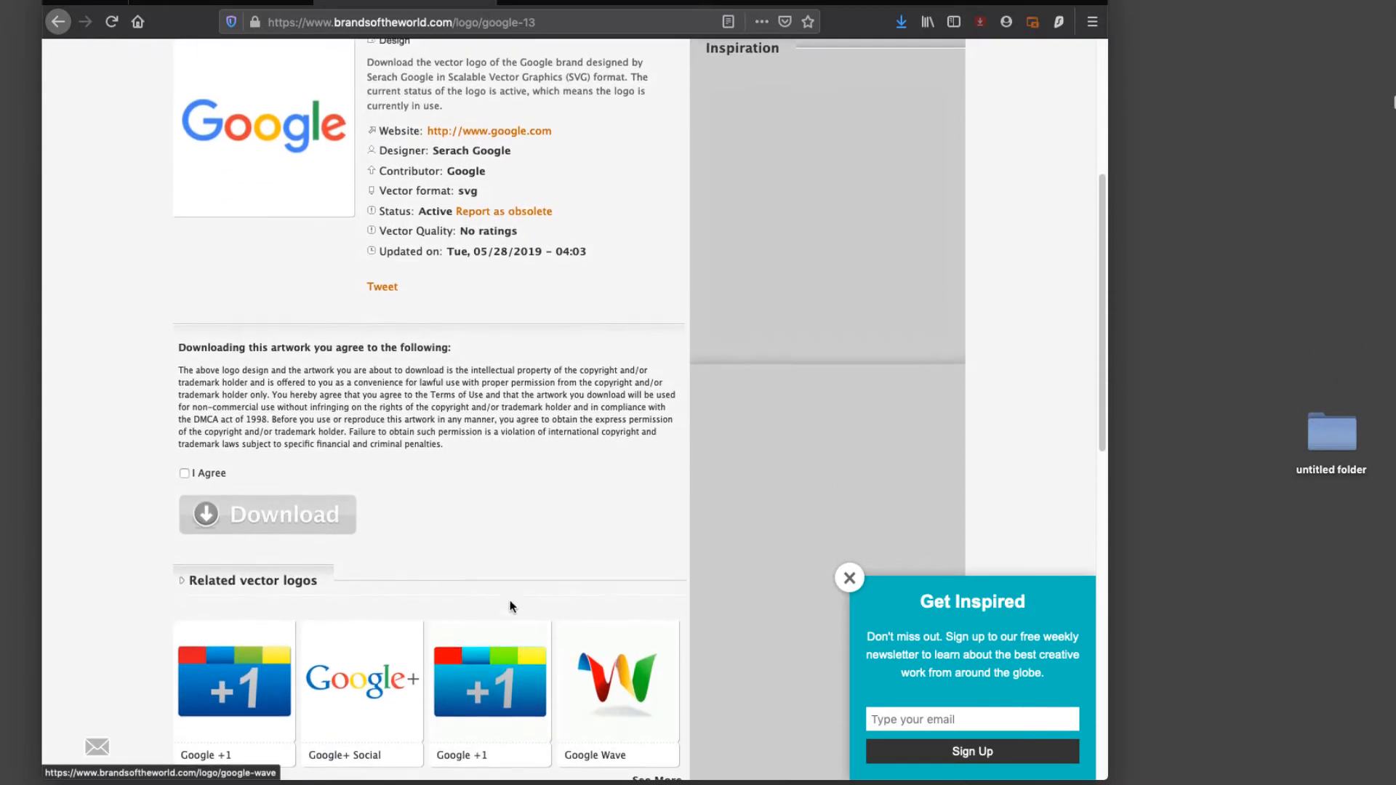
click(184, 470)
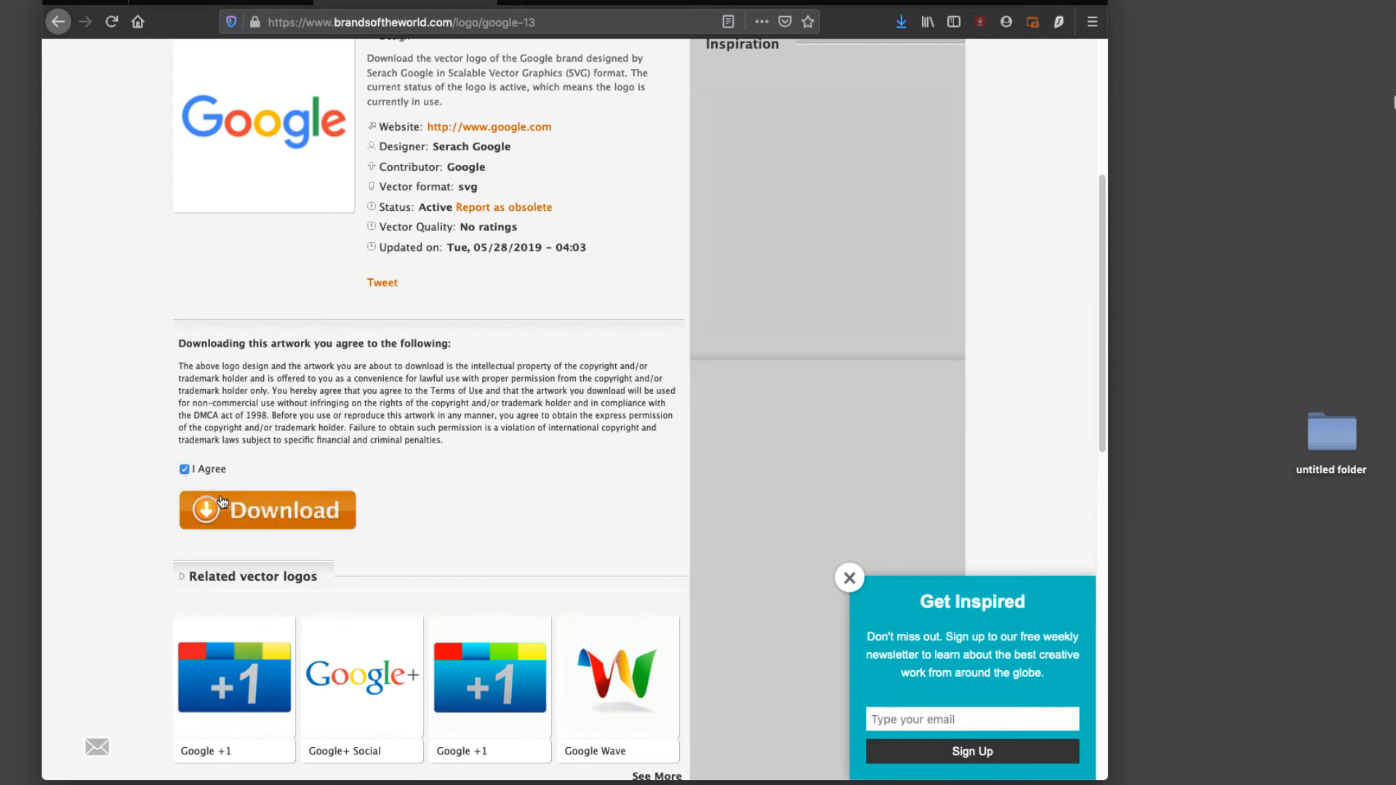
click(275, 512)
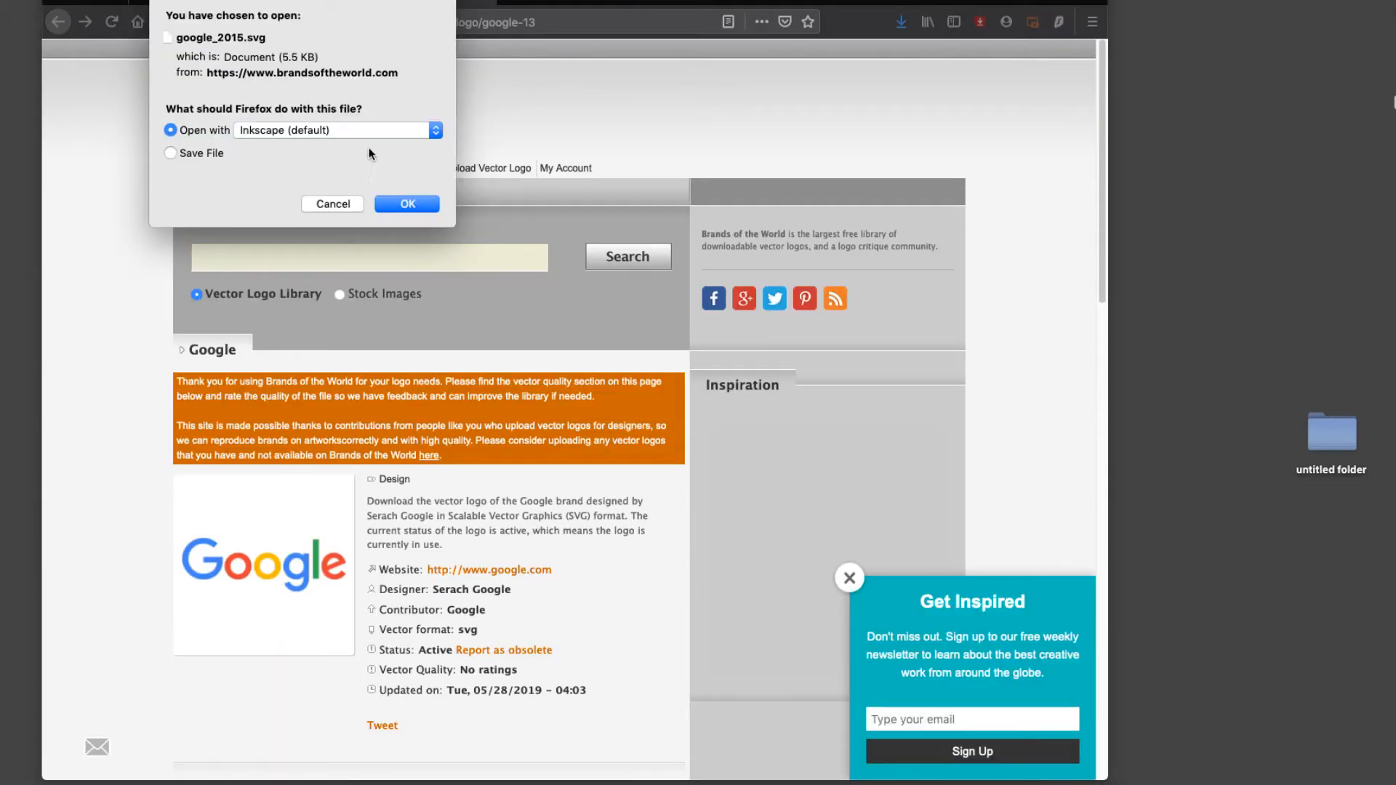
click(188, 154)
click(388, 205)
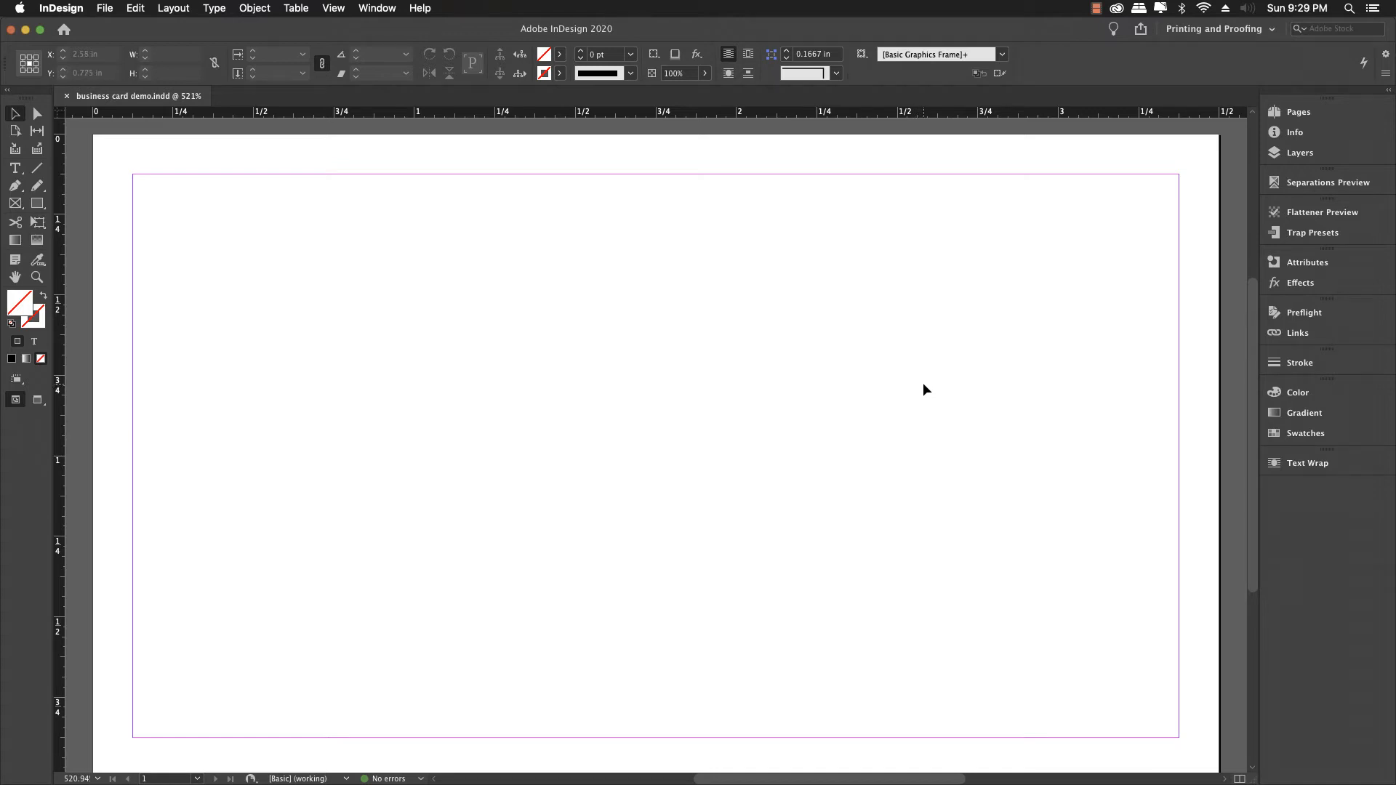
Step: Float the Layers panel over the page and collapse the Pages/Info group
click(1284, 154)
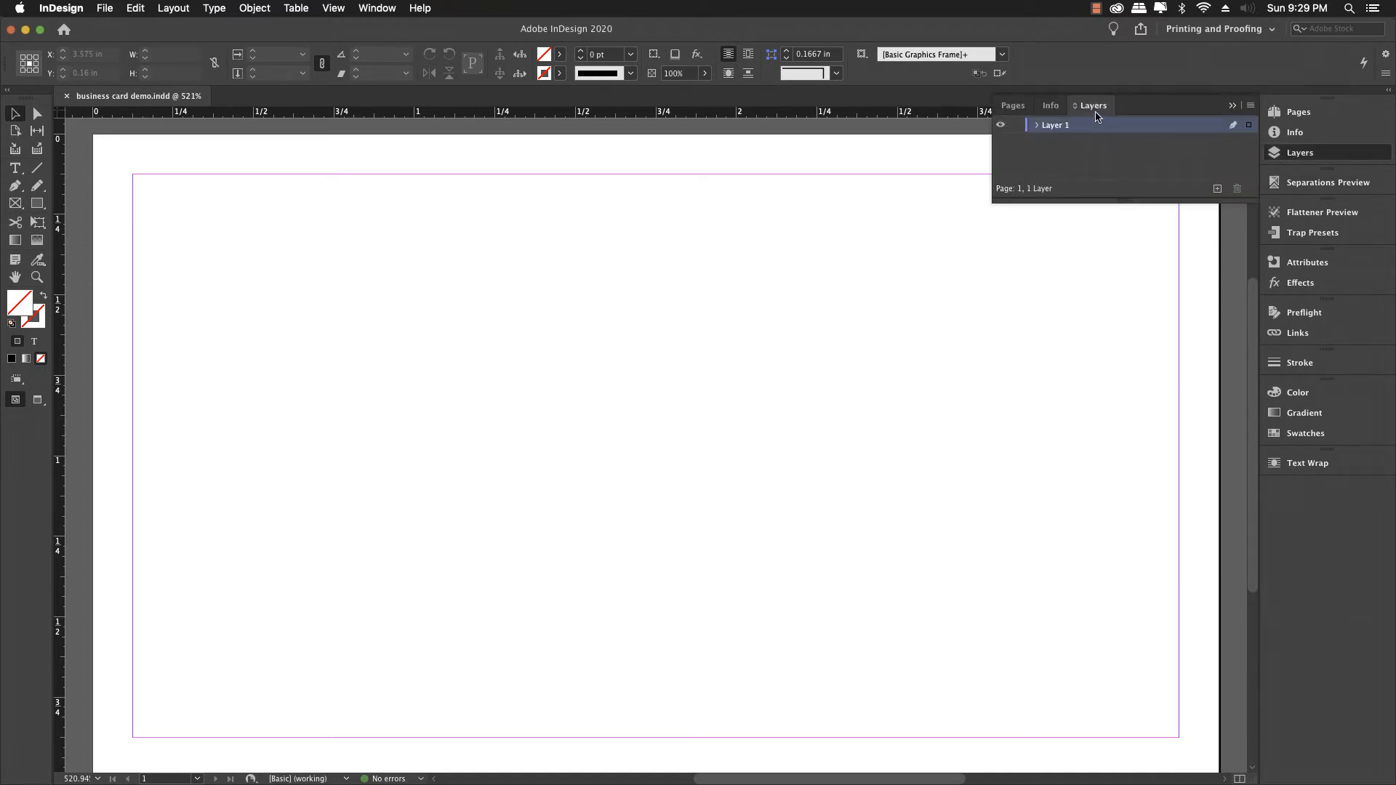
drag(1094, 105, 904, 249)
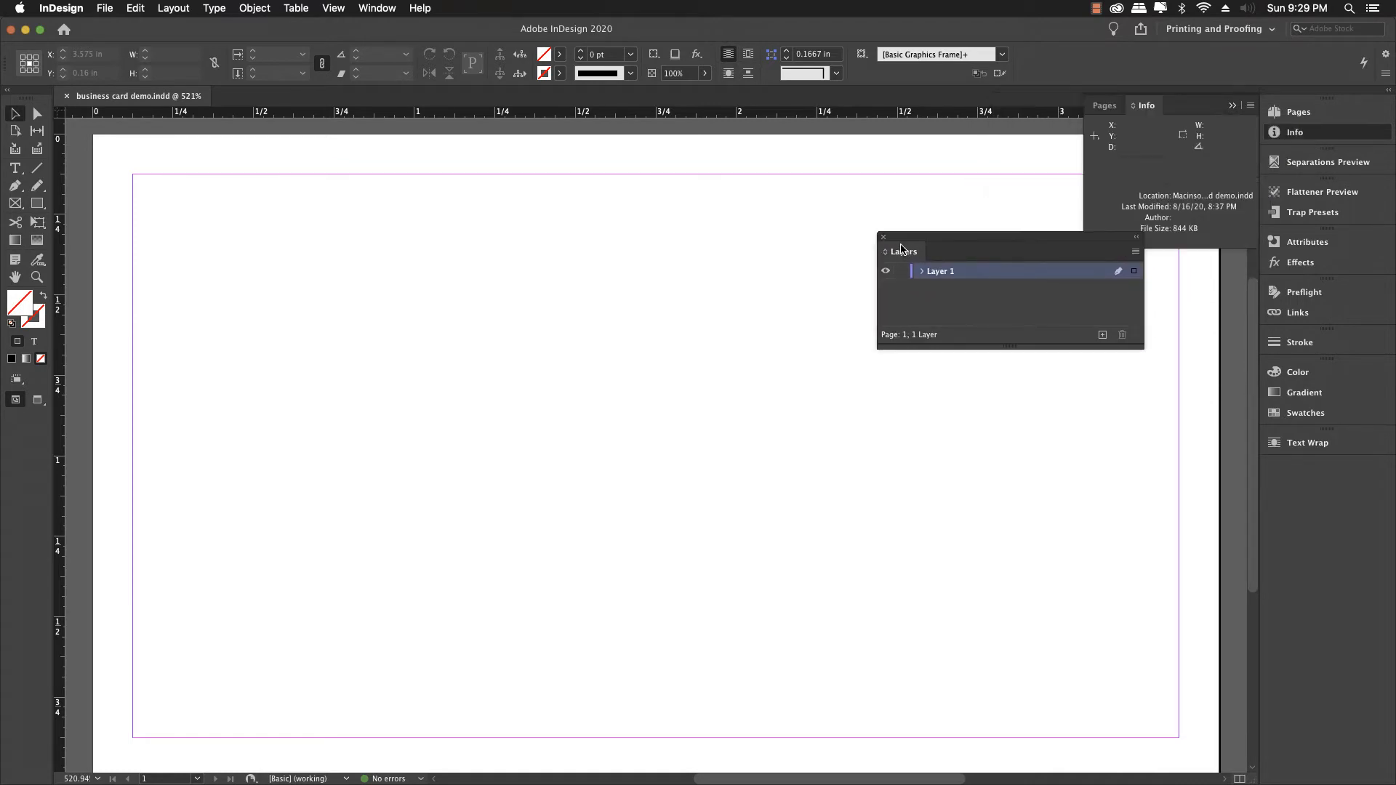
click(1232, 106)
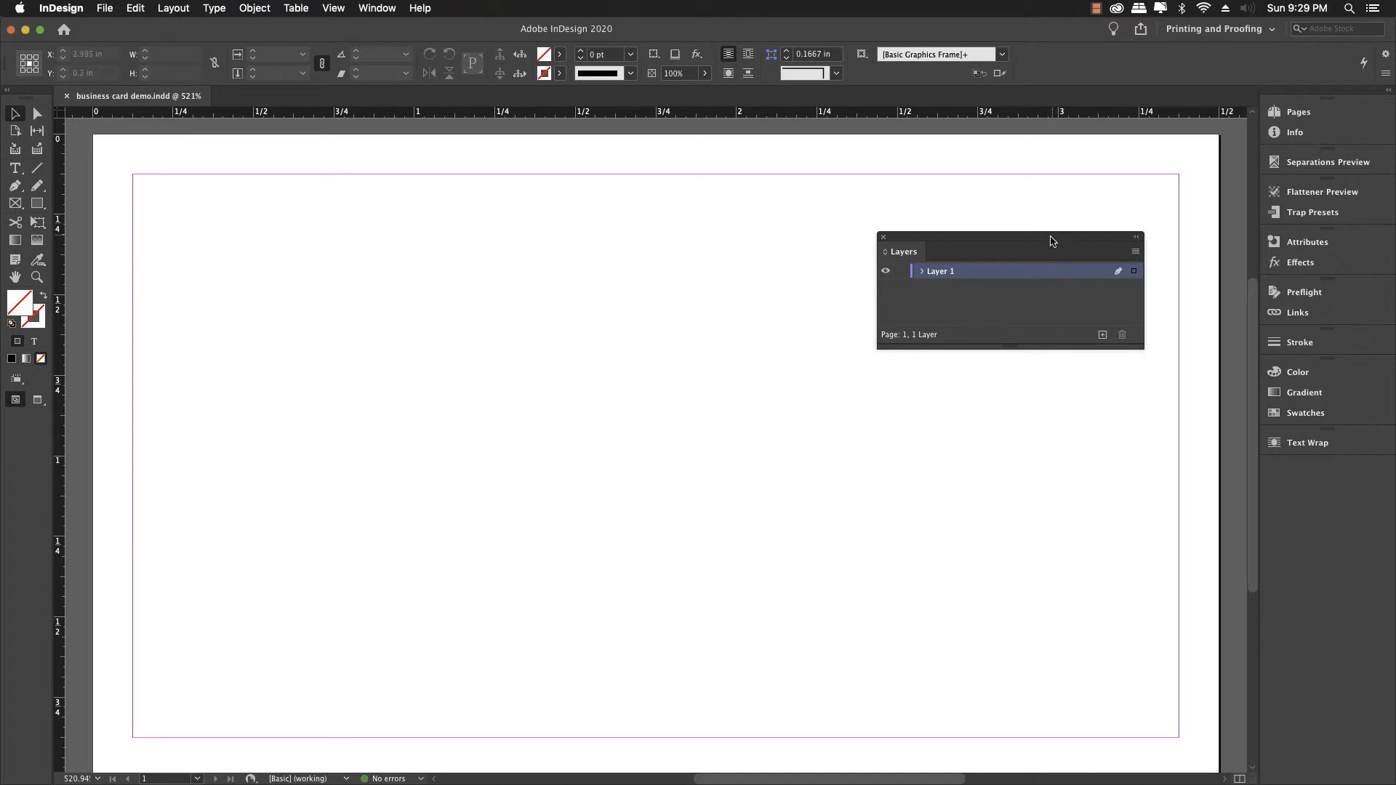
Step: Add a new layer and rename Layer 1 to 'template'
click(1101, 335)
click(944, 288)
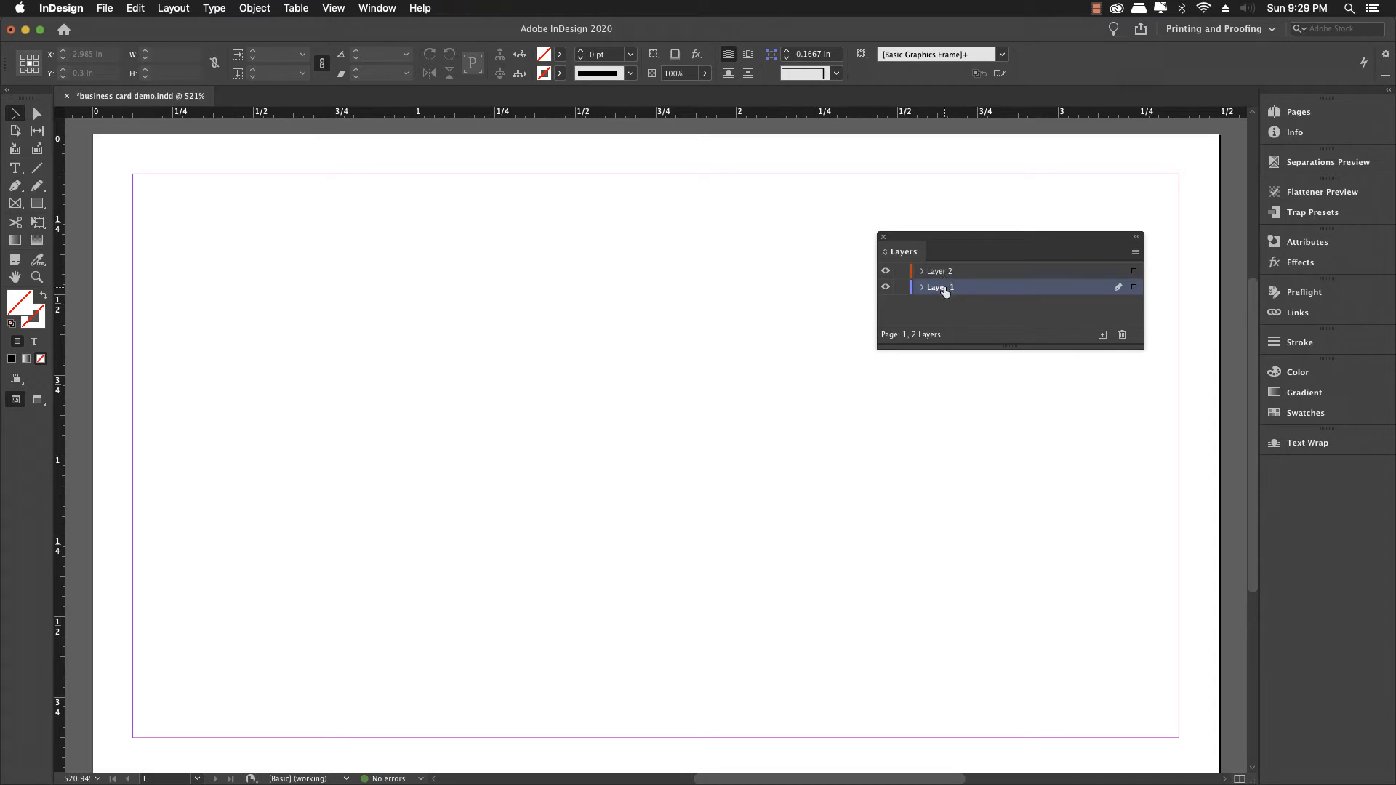
double_click(944, 287)
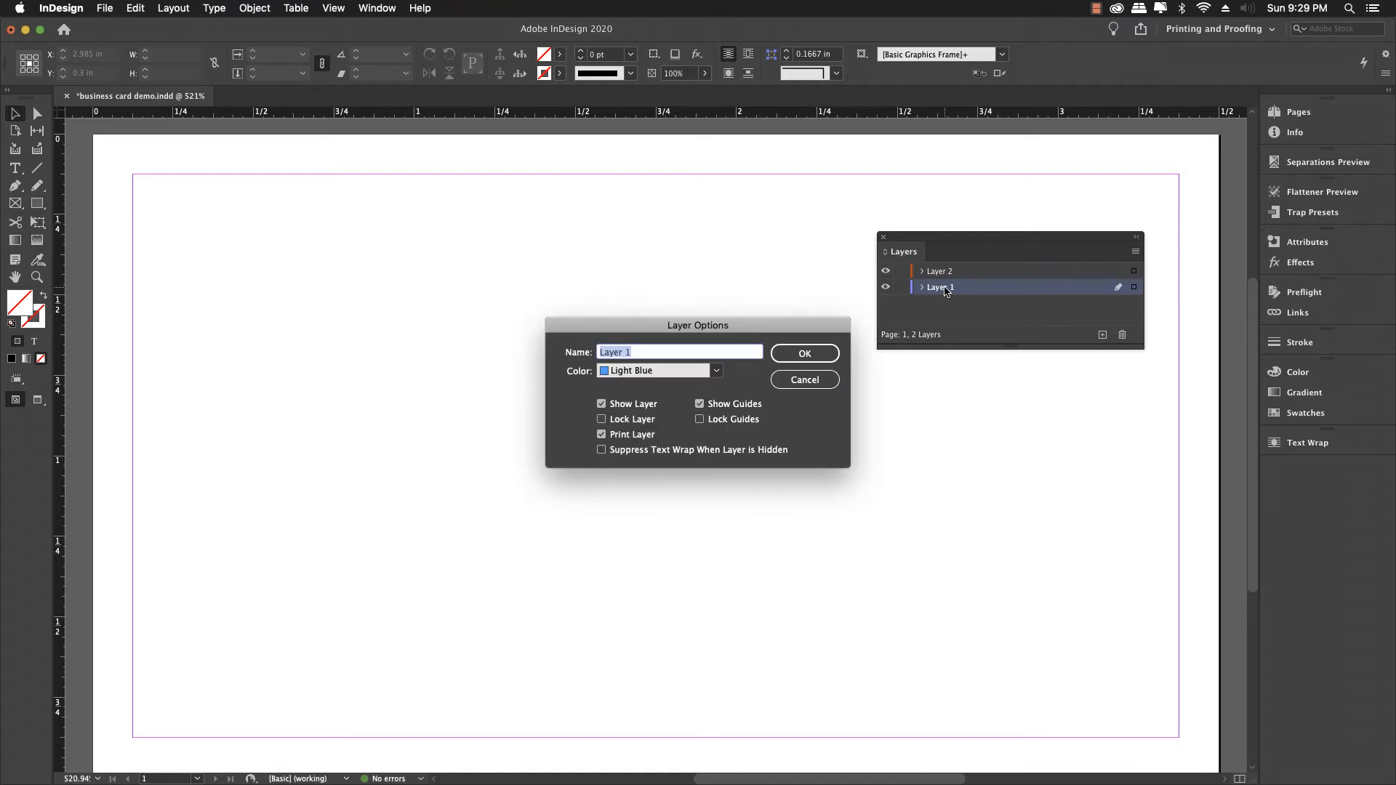
text(template)
key(Return)
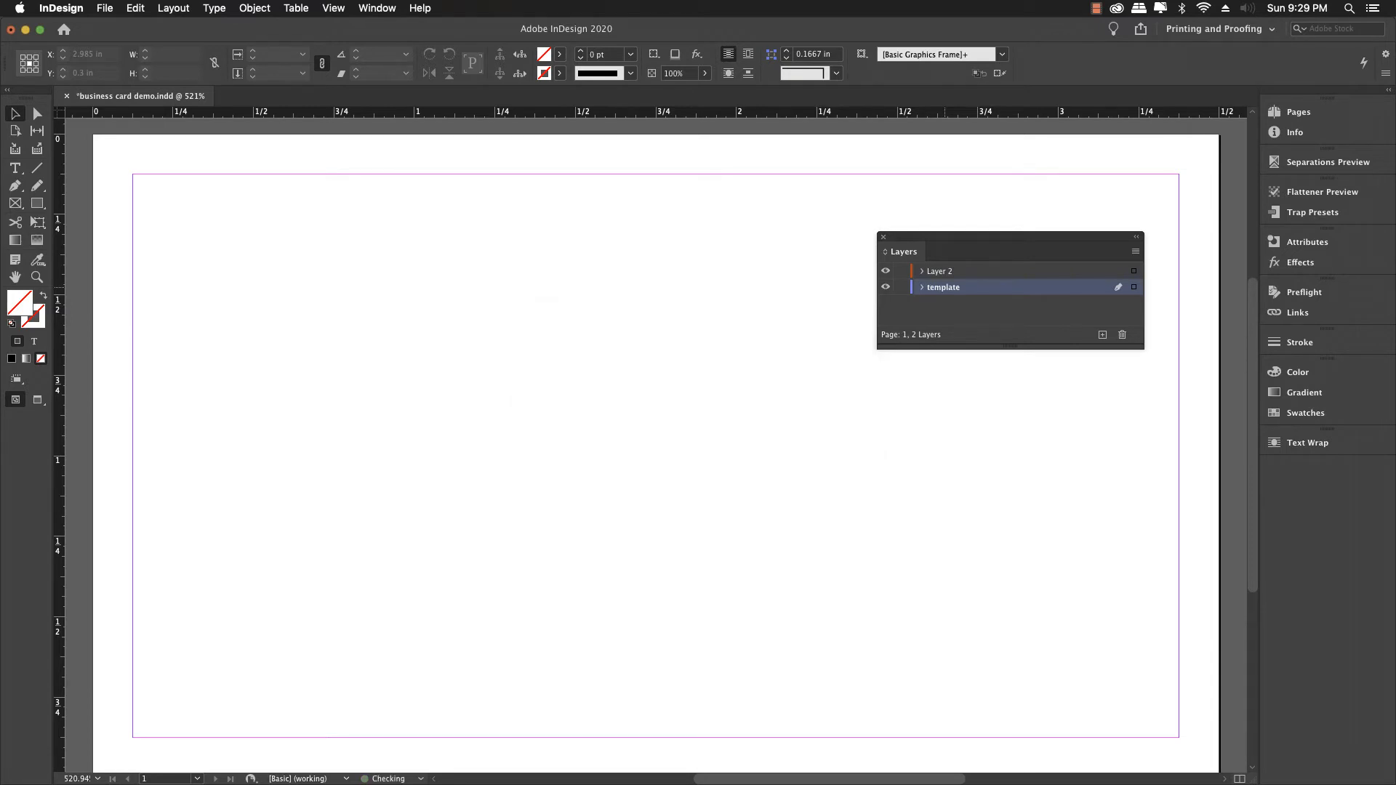
Step: Rename Layer 2 to 'artwork' and make template the active layer
double_click(947, 273)
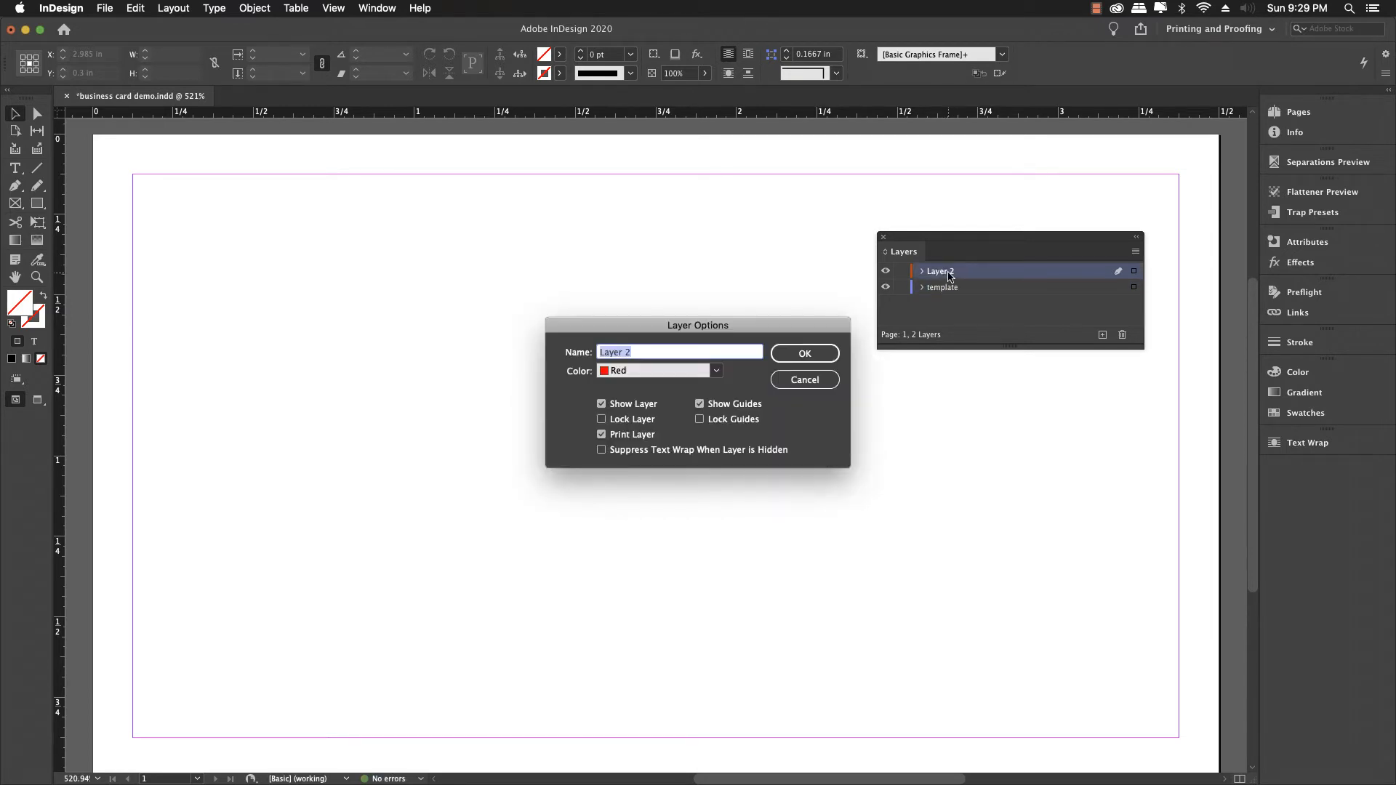
text(artwork)
key(Return)
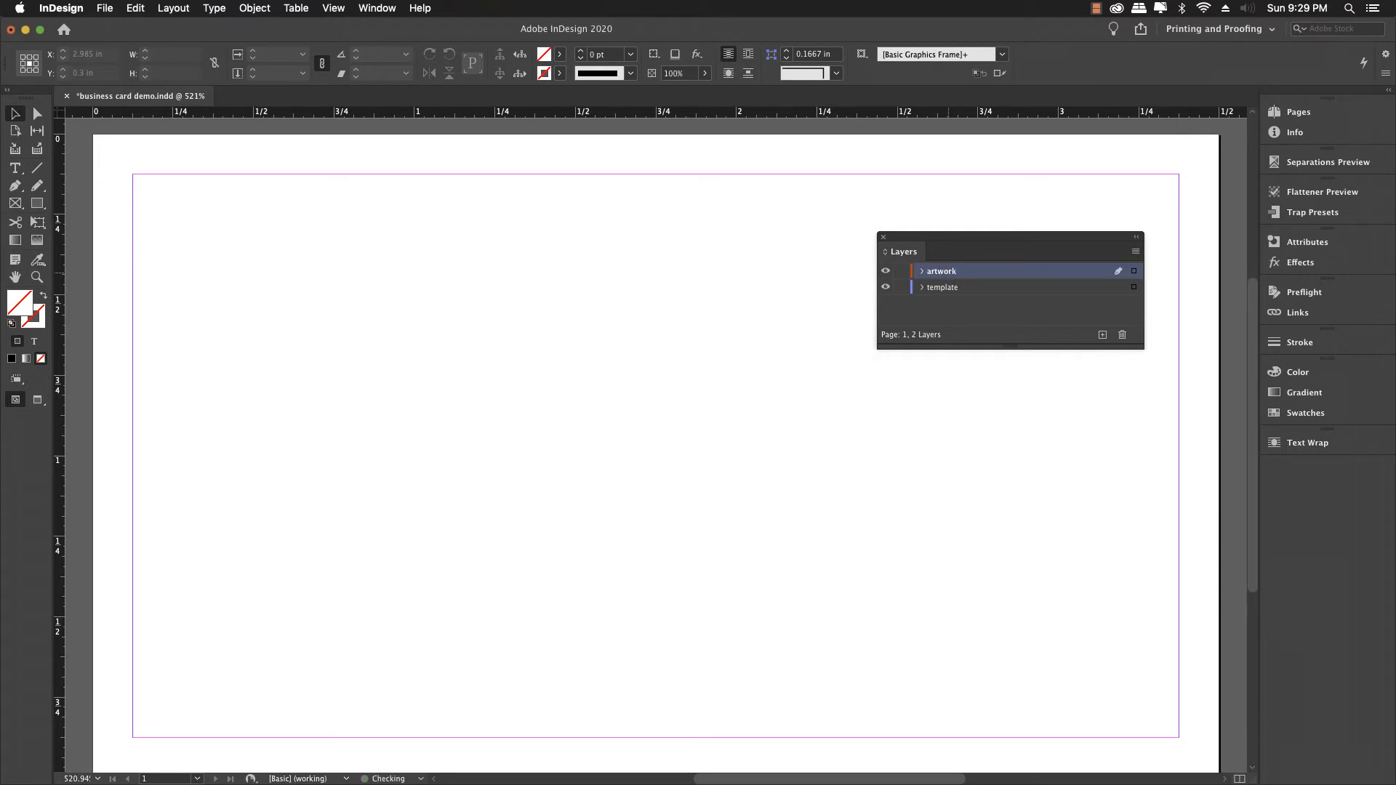
click(948, 289)
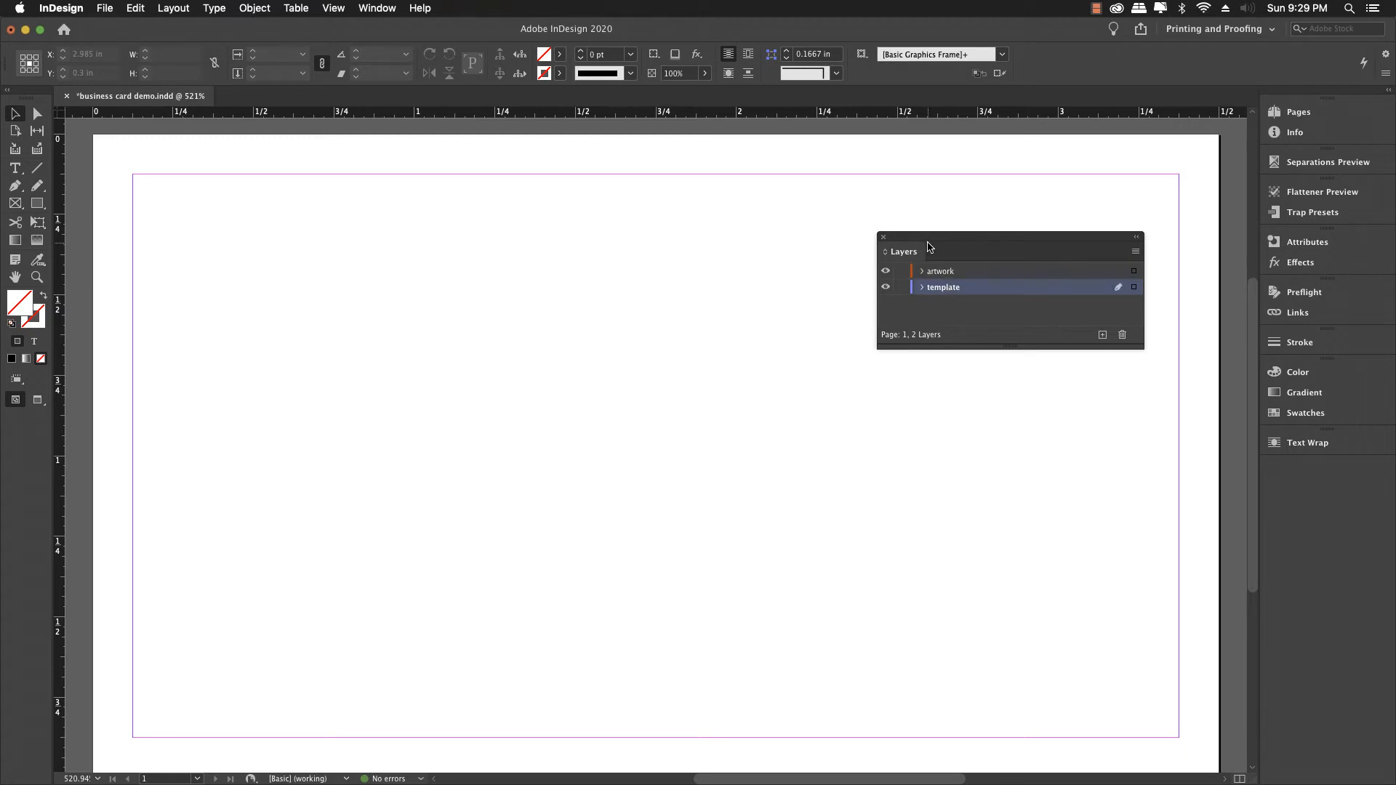
drag(930, 238, 968, 235)
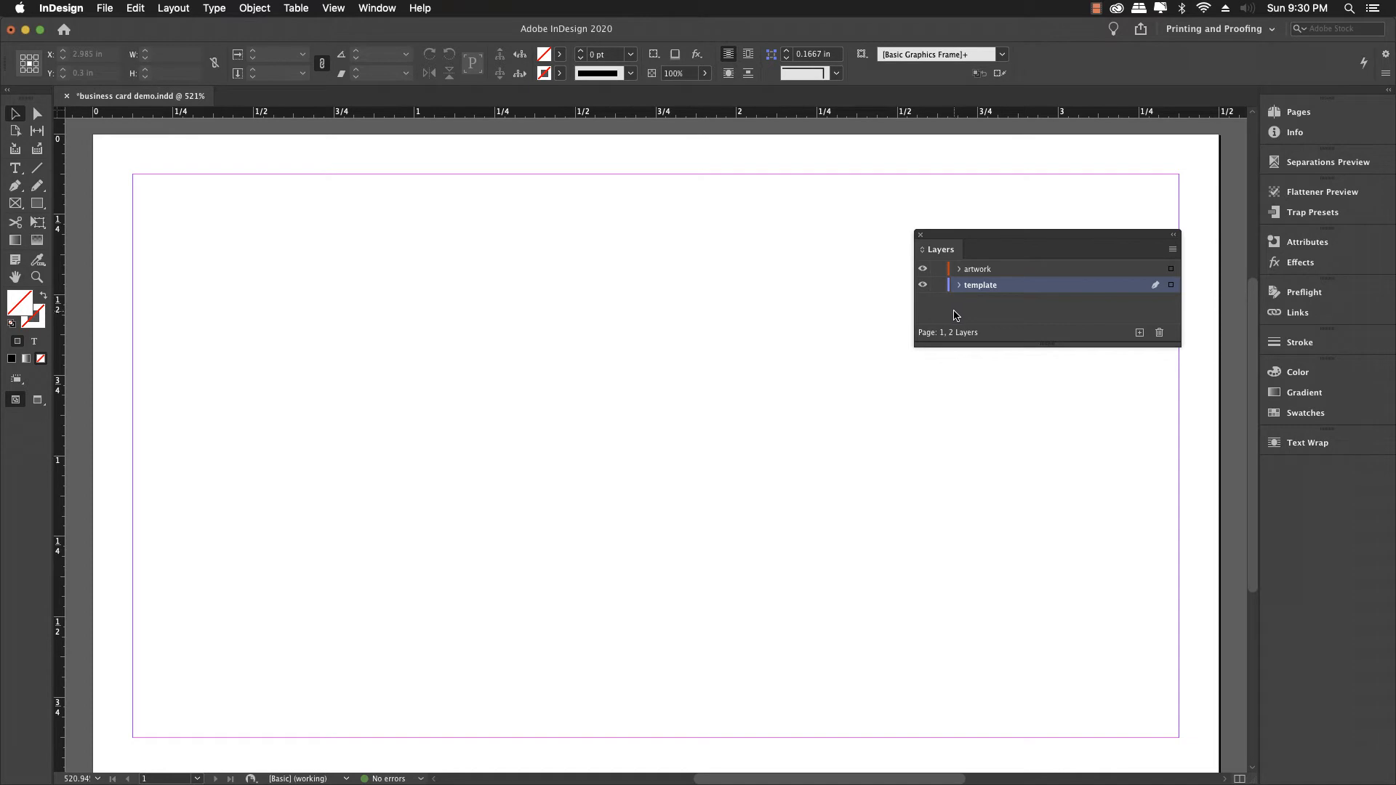
click(109, 7)
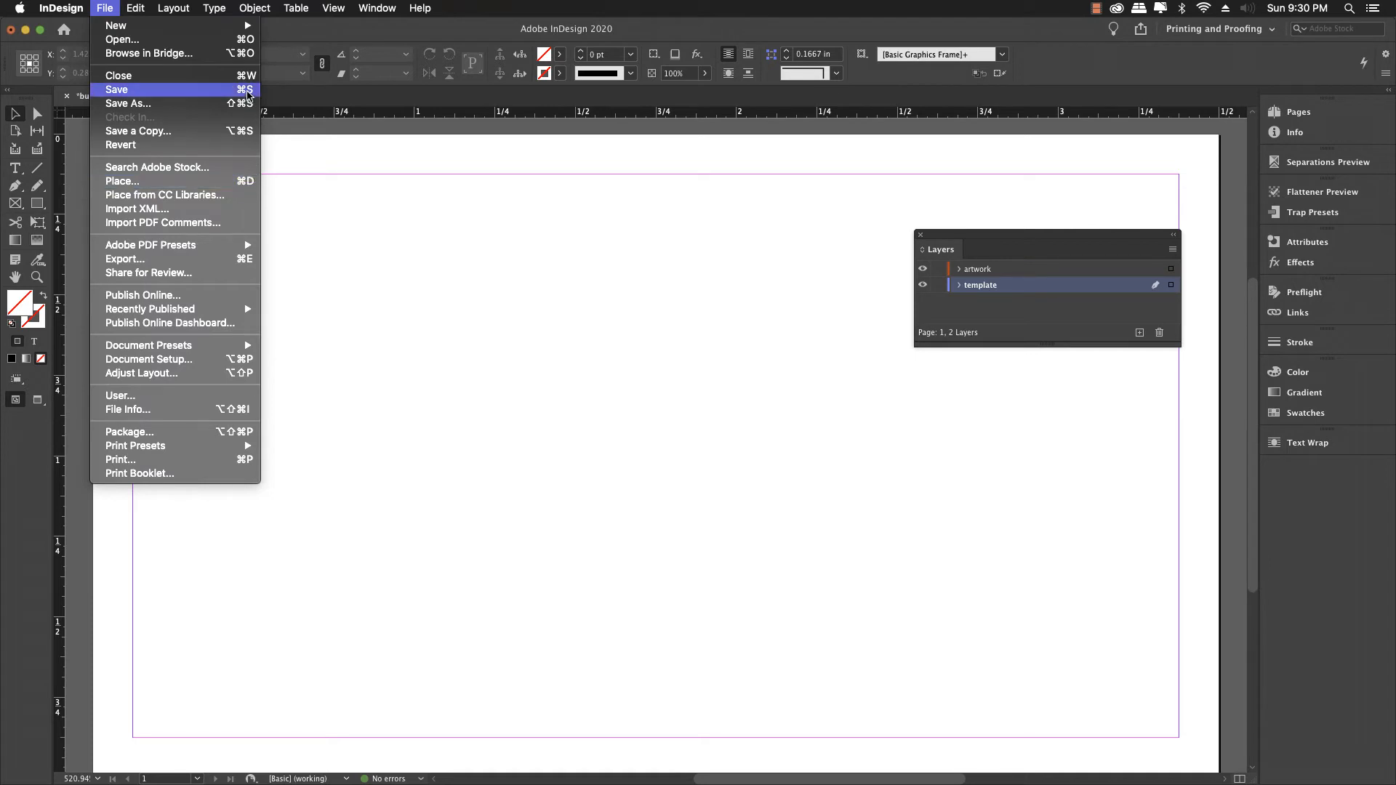
Step: Load larry_page_card.jpg from the Place dialog, ready to place
mouse_move(250, 31)
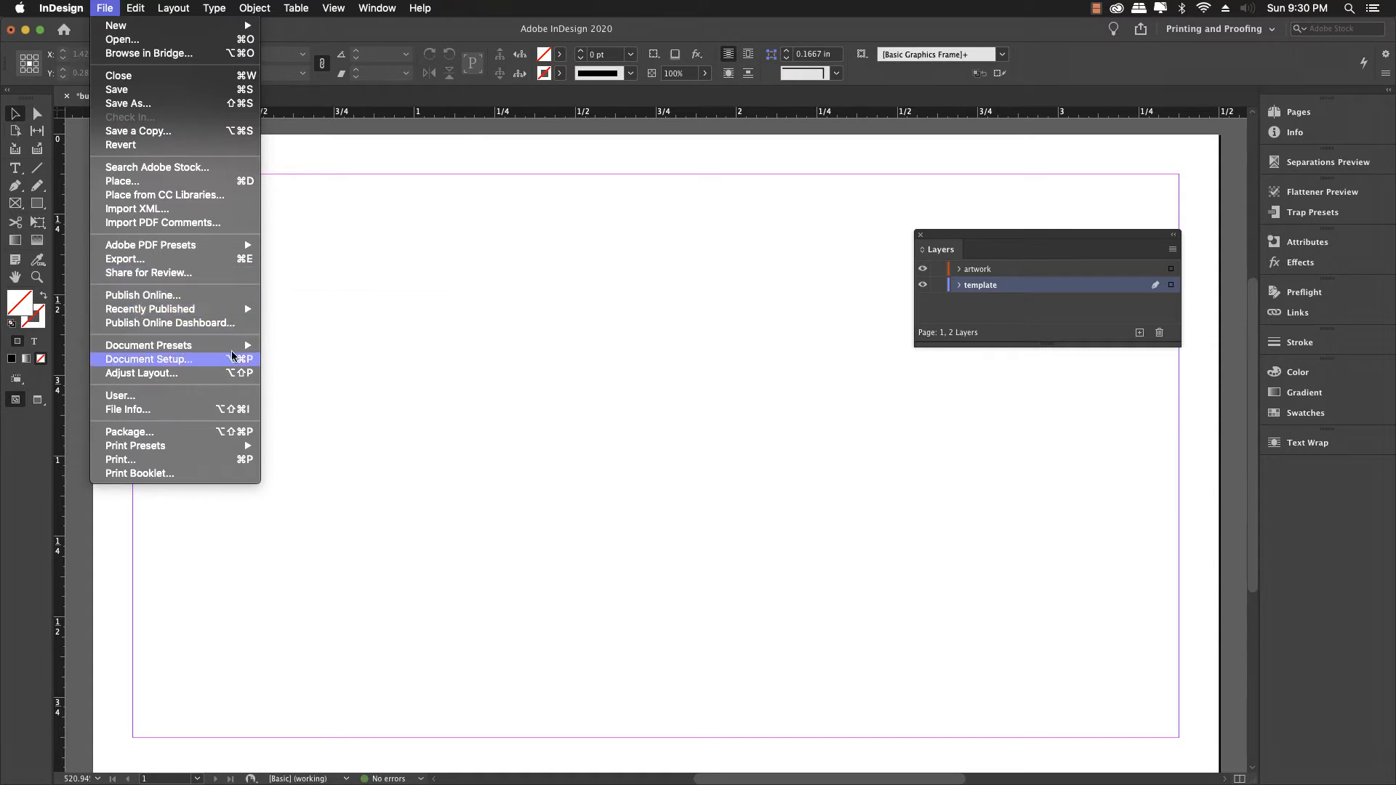
click(172, 186)
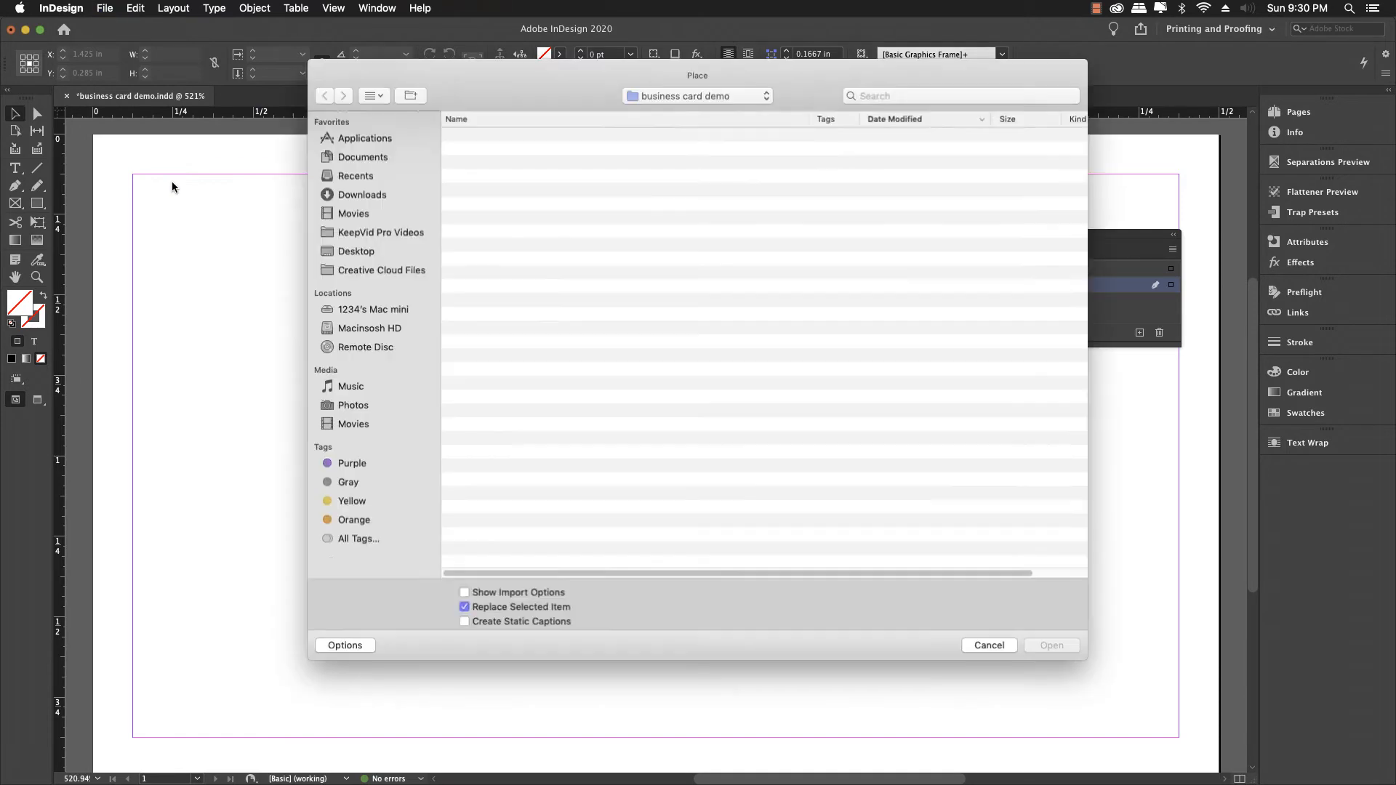
drag(472, 70, 434, 147)
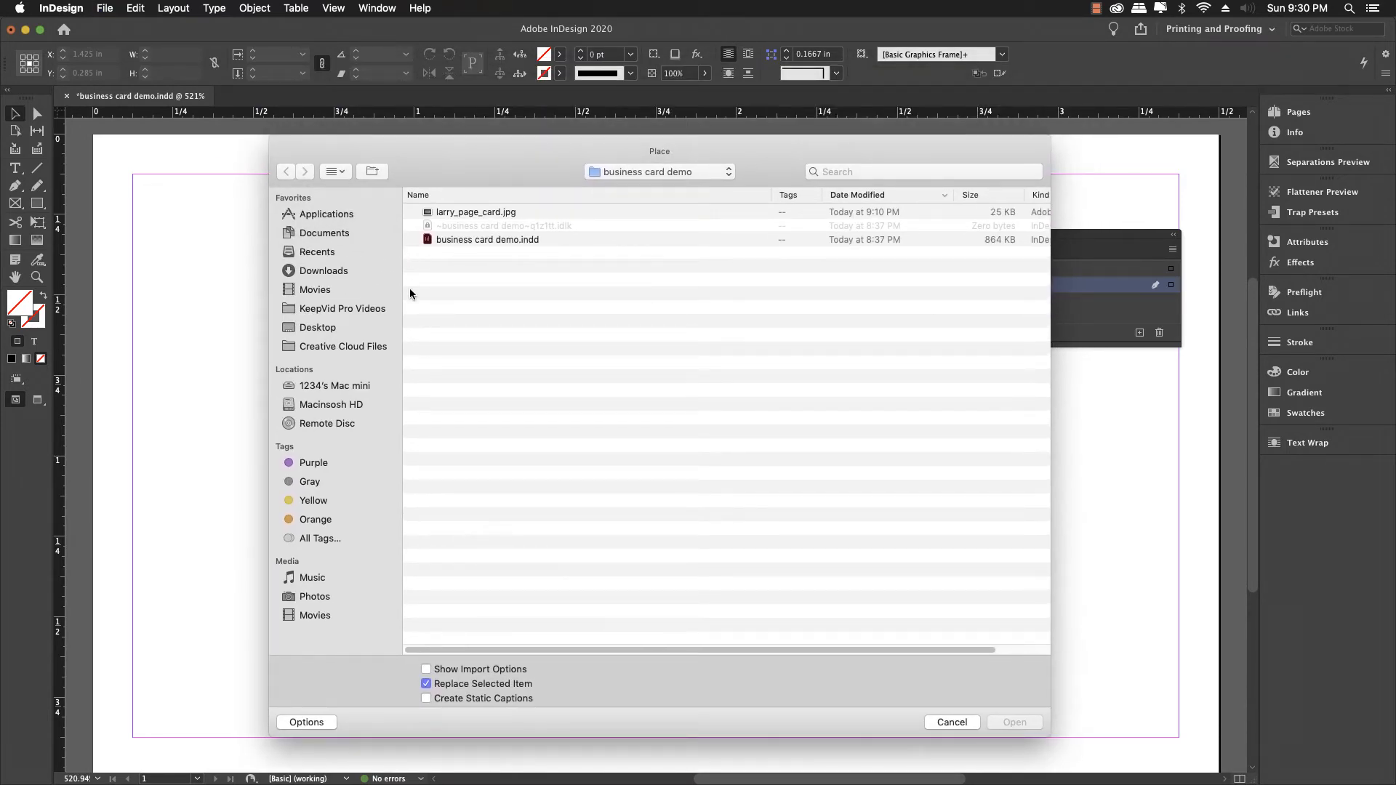
click(470, 213)
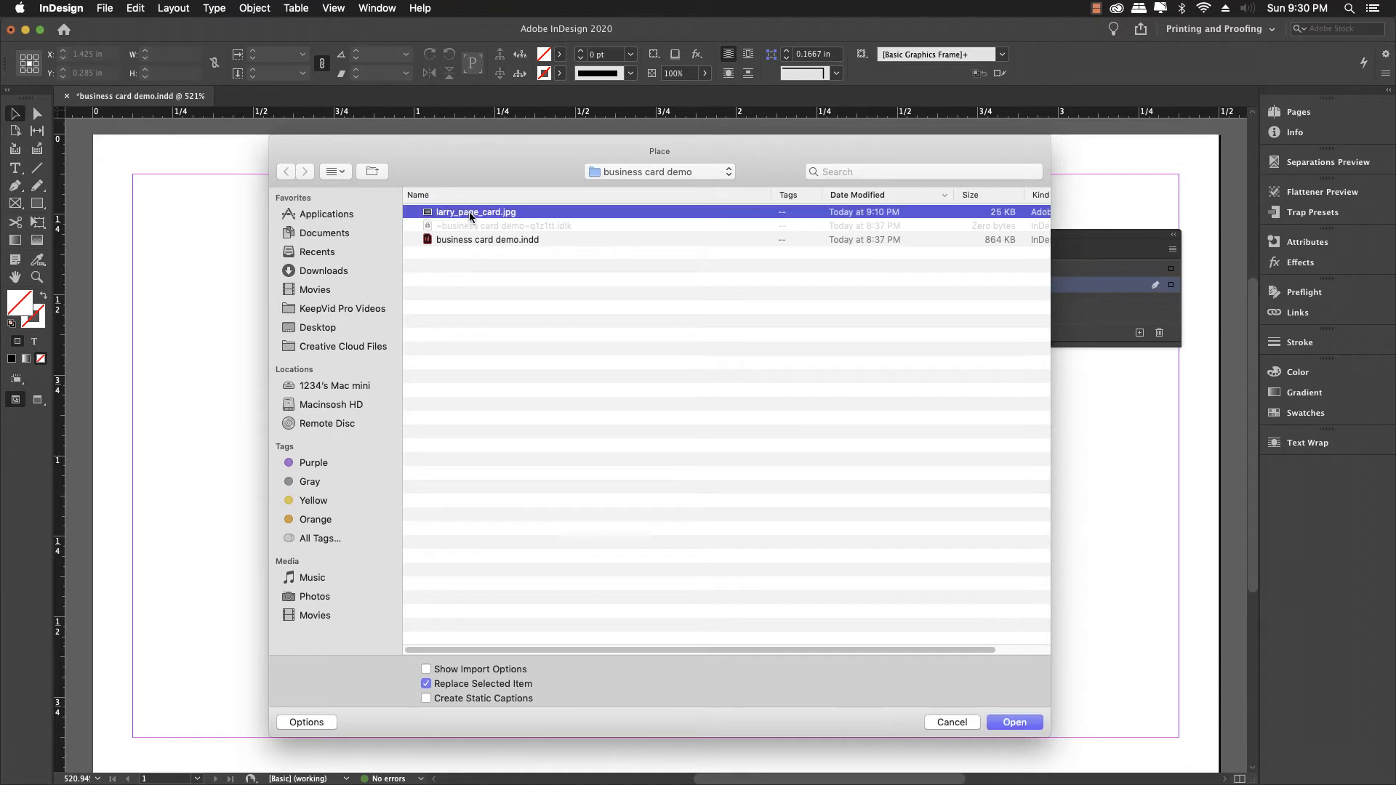
click(1015, 722)
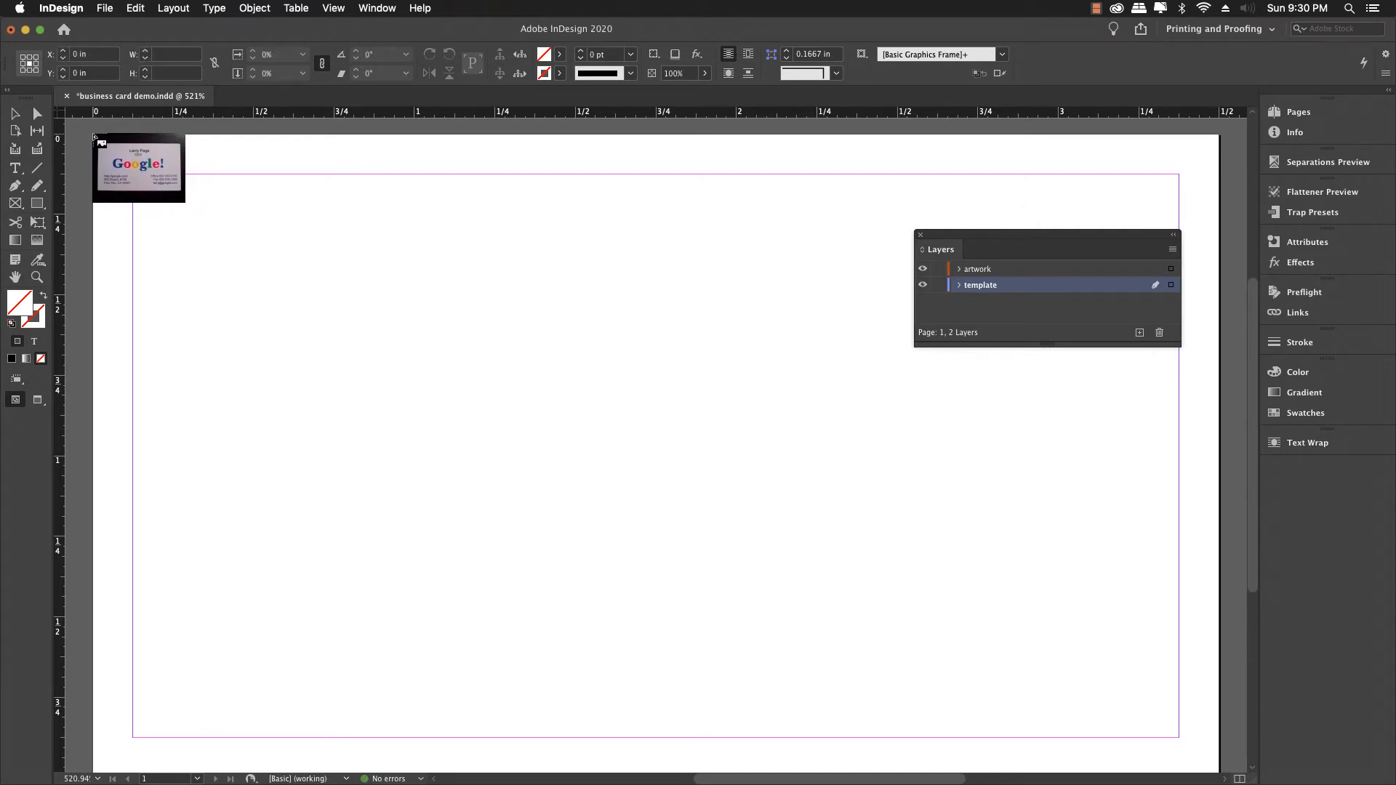
Step: Undo the full-size placement, place the photo about 2.71 × 2.03 in at top-left, and zoom out
click(93, 135)
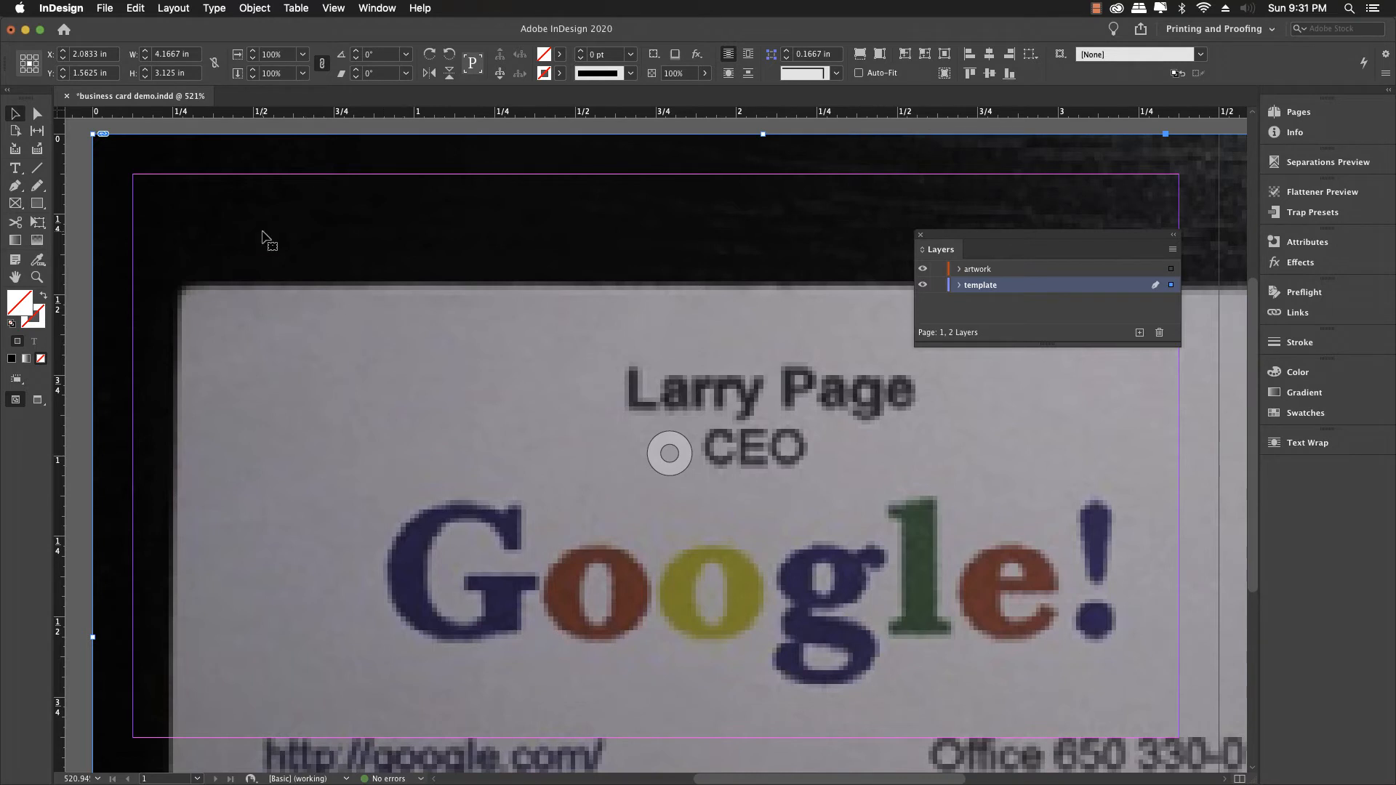
click(131, 9)
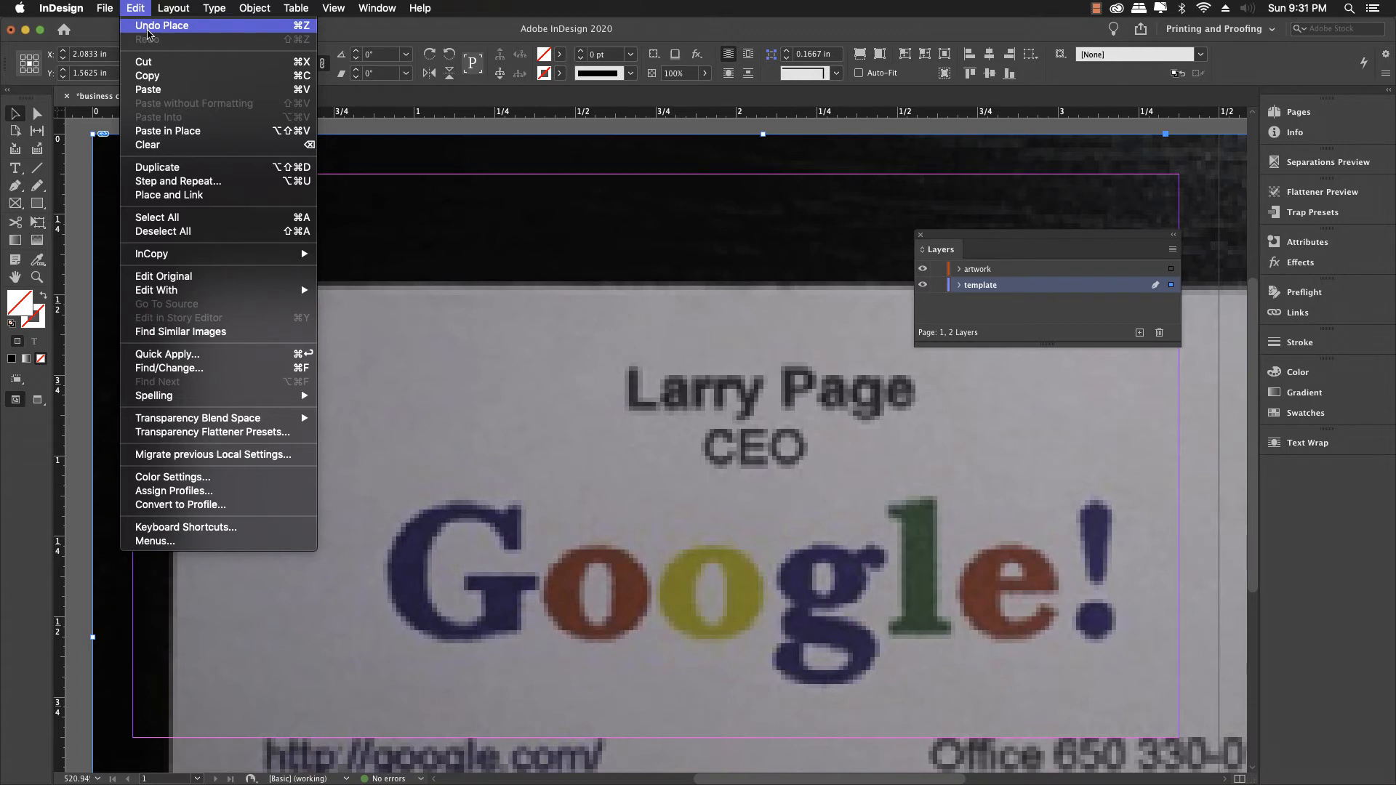
click(148, 28)
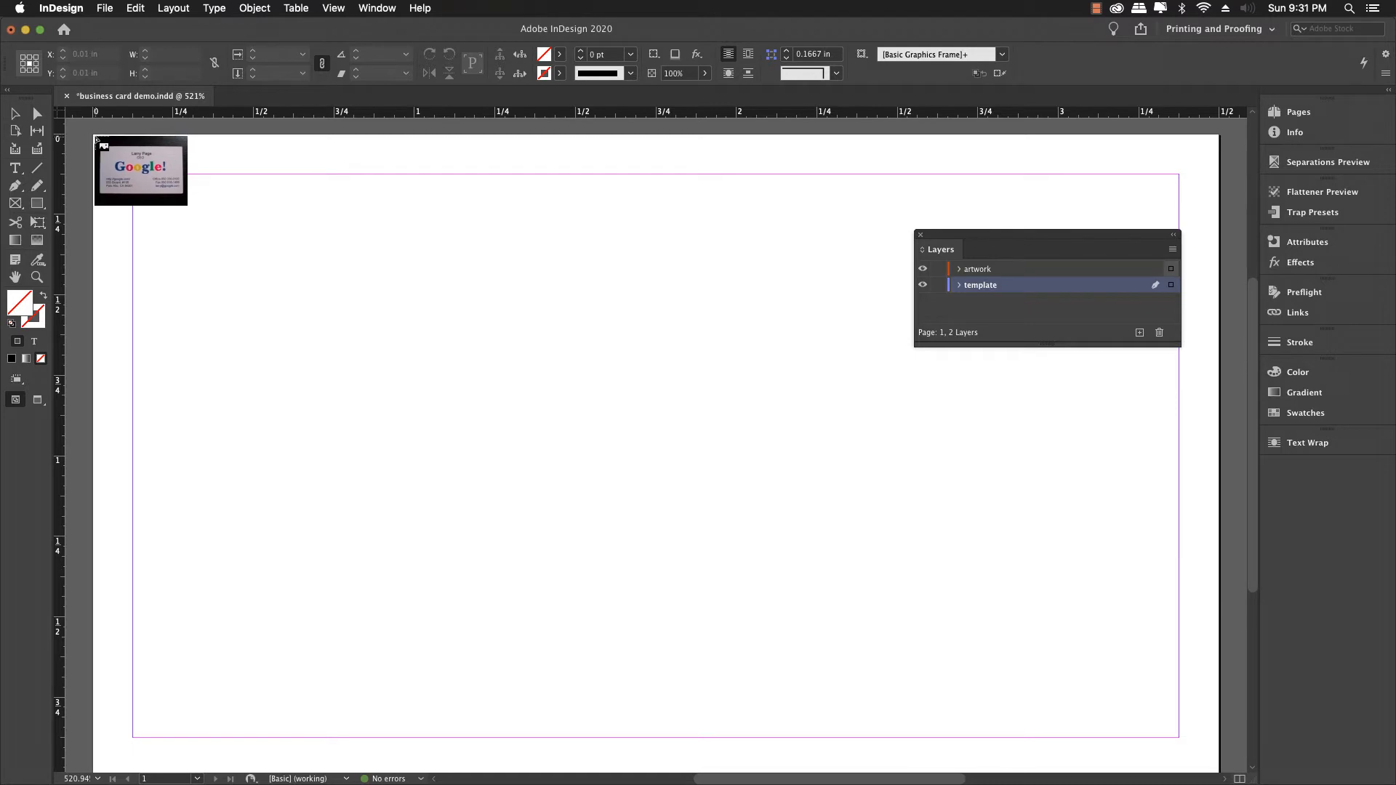
drag(95, 137, 962, 656)
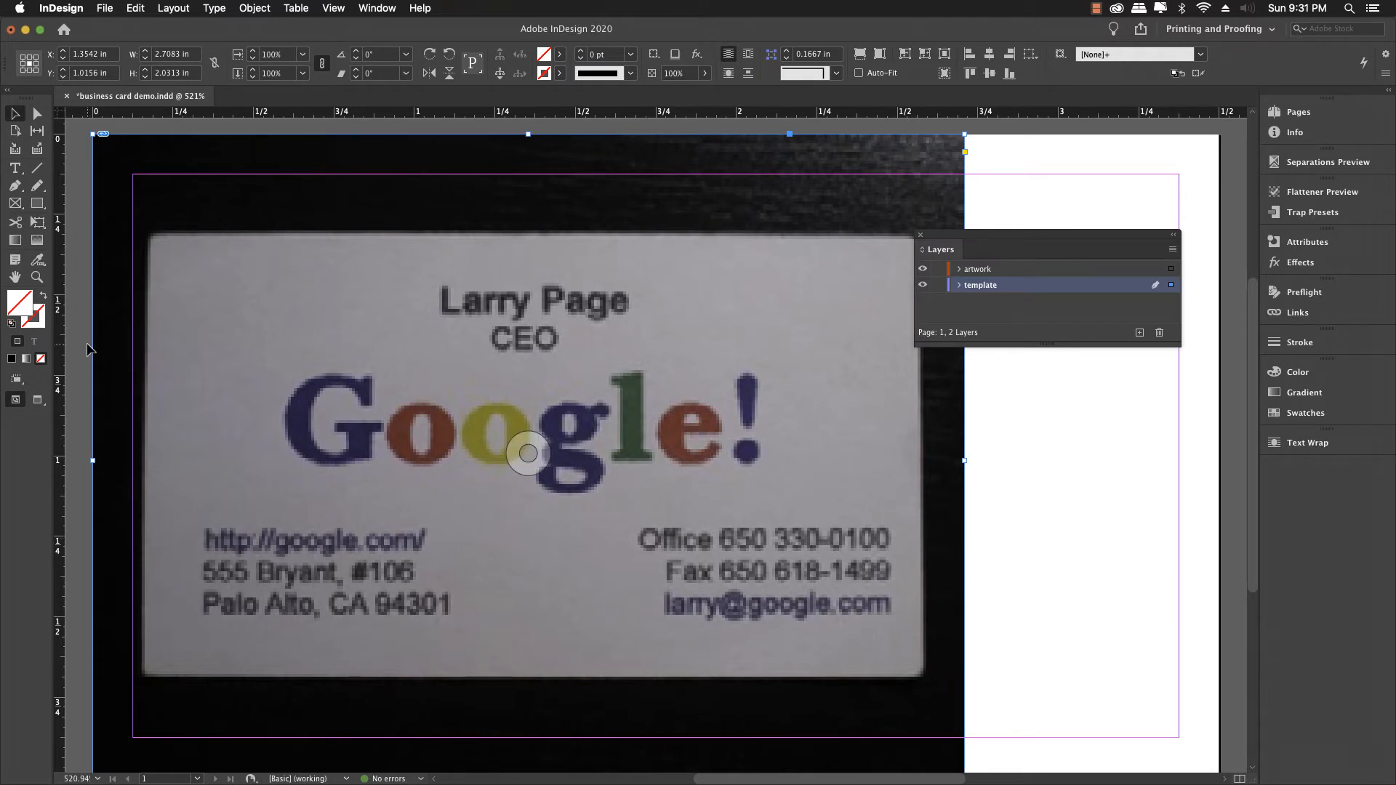
click(37, 276)
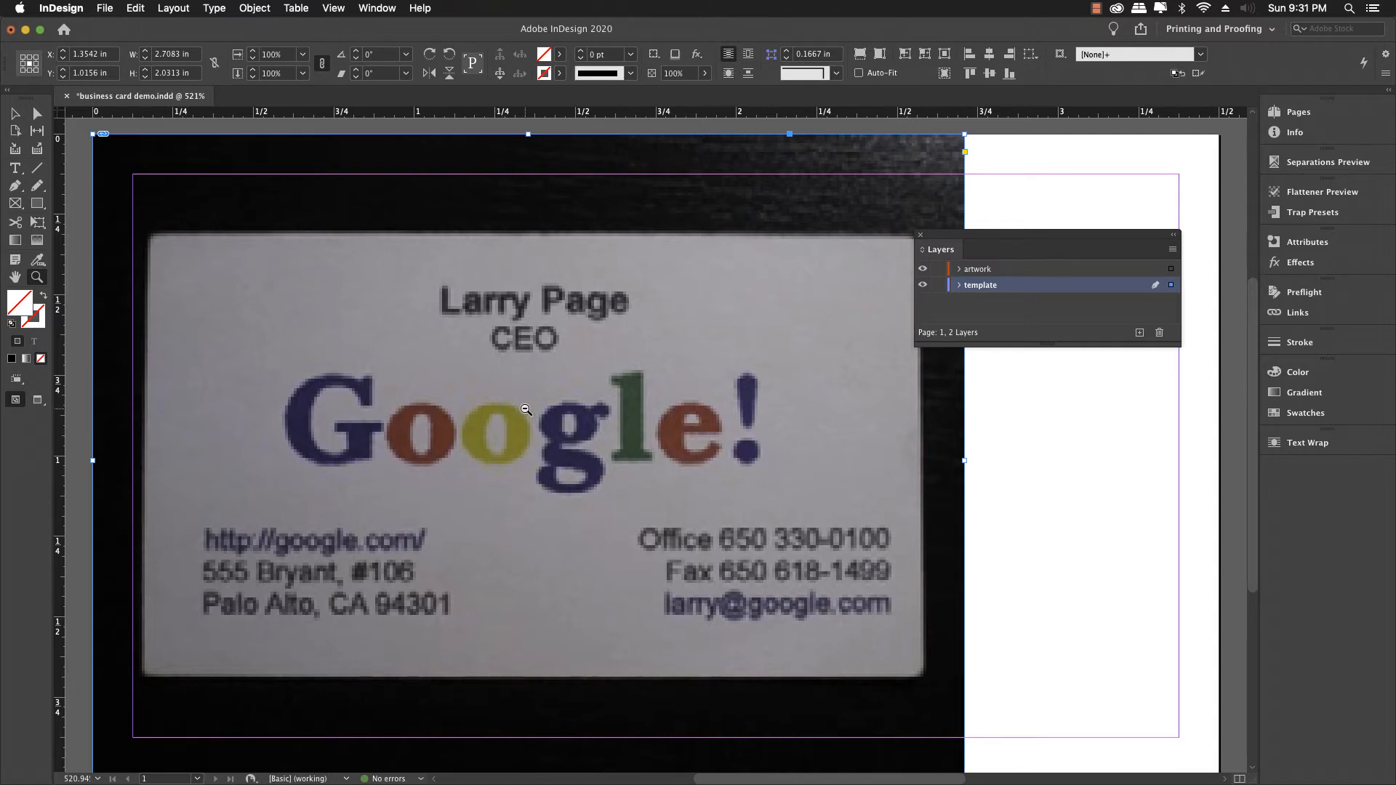
alt+click(523, 409)
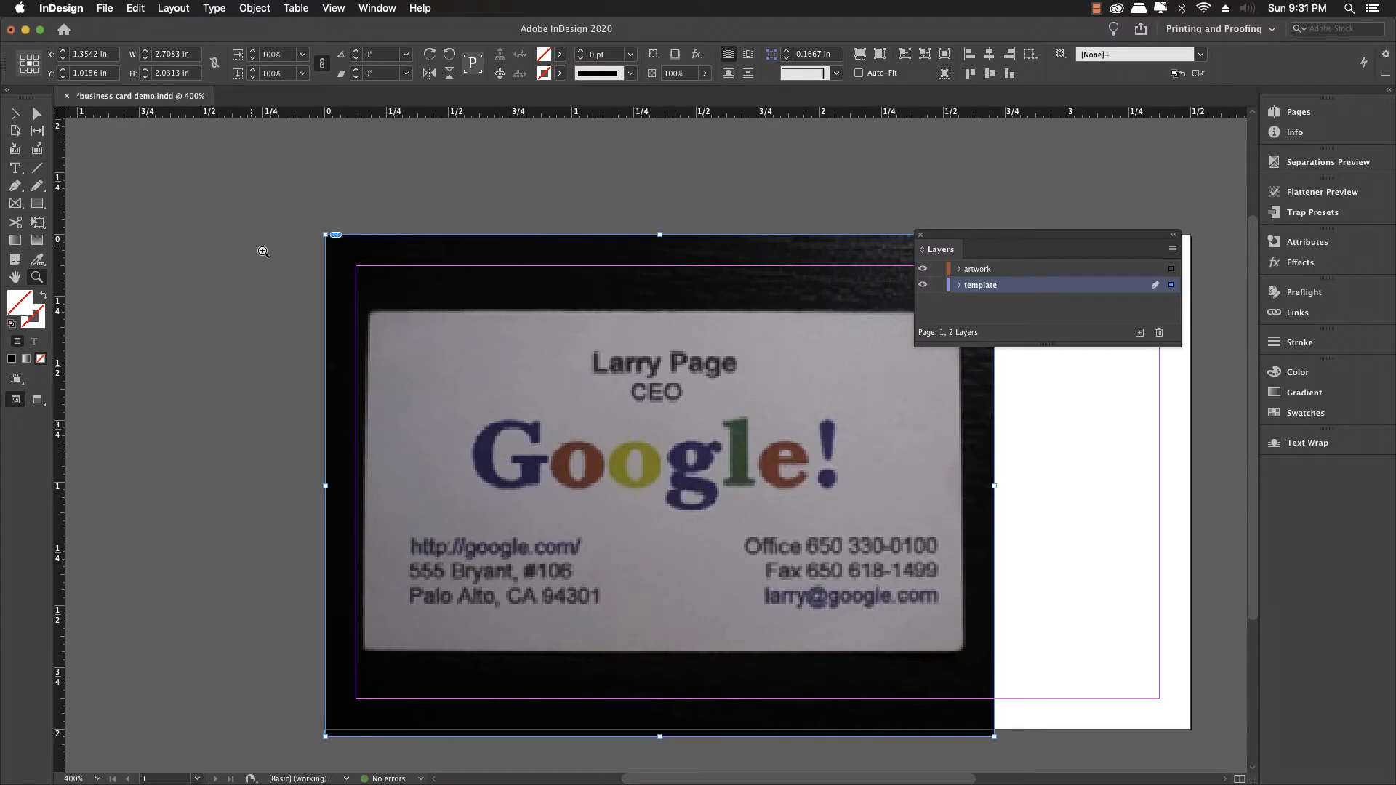
Step: Move the Layers panel aside, deselect the photo, and switch Display Performance to High Quality
click(18, 116)
drag(962, 241, 1295, 477)
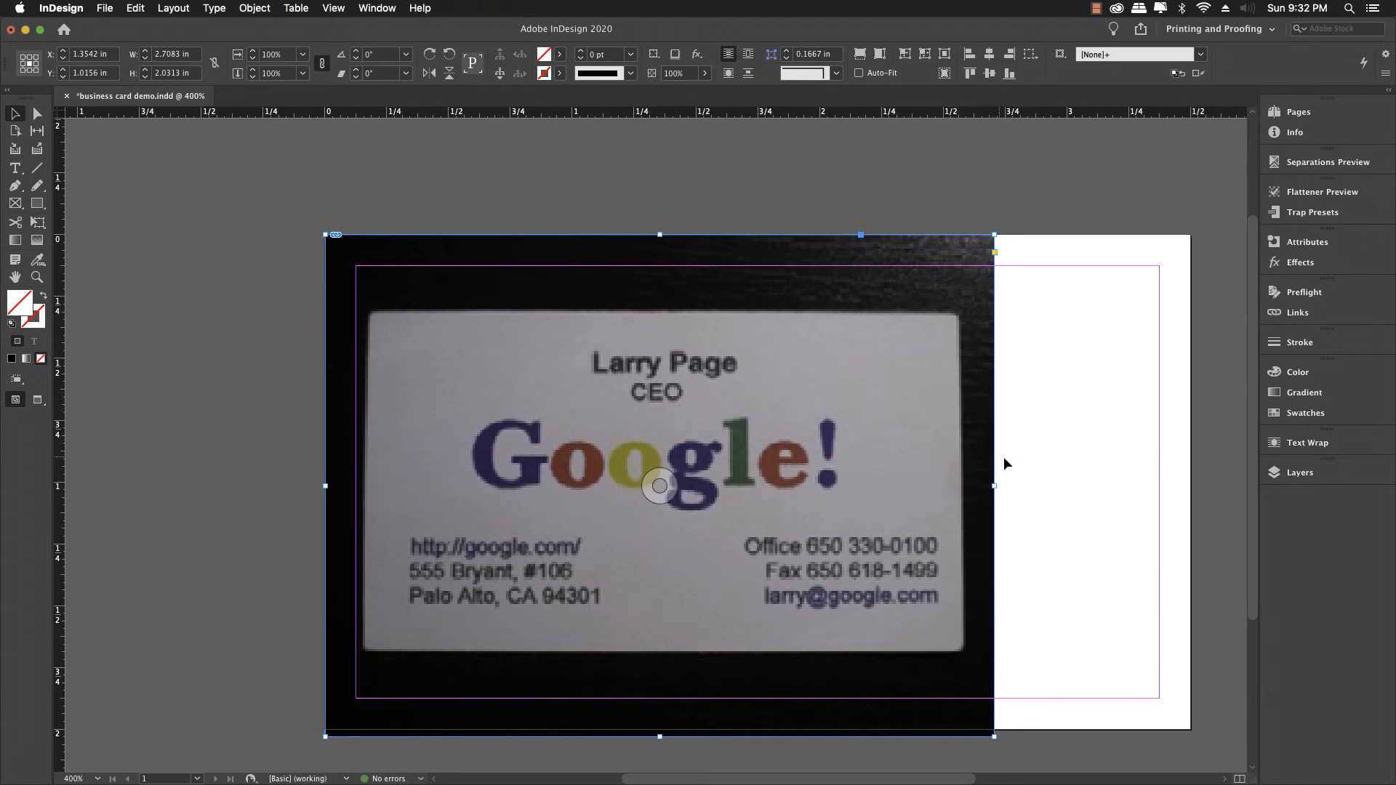
click(1026, 469)
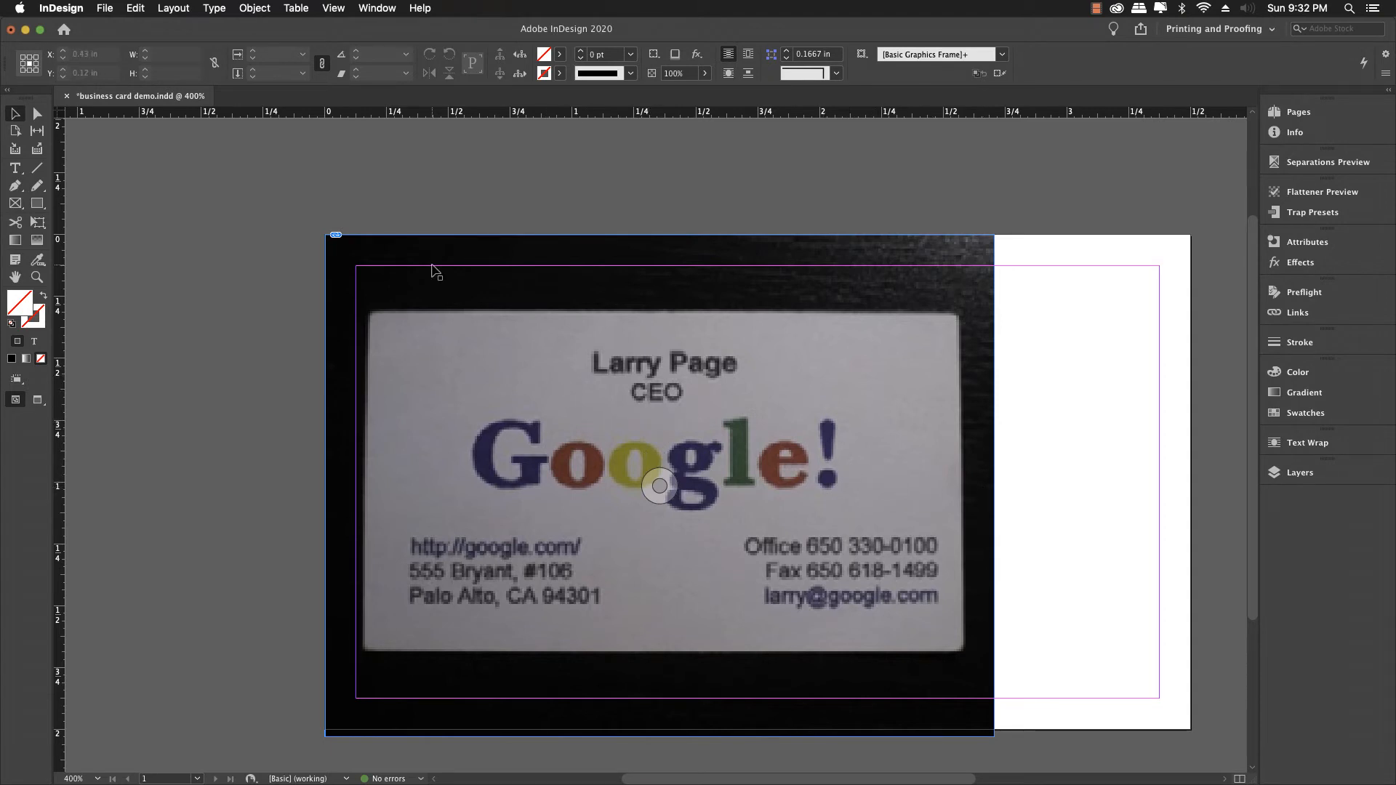
click(331, 8)
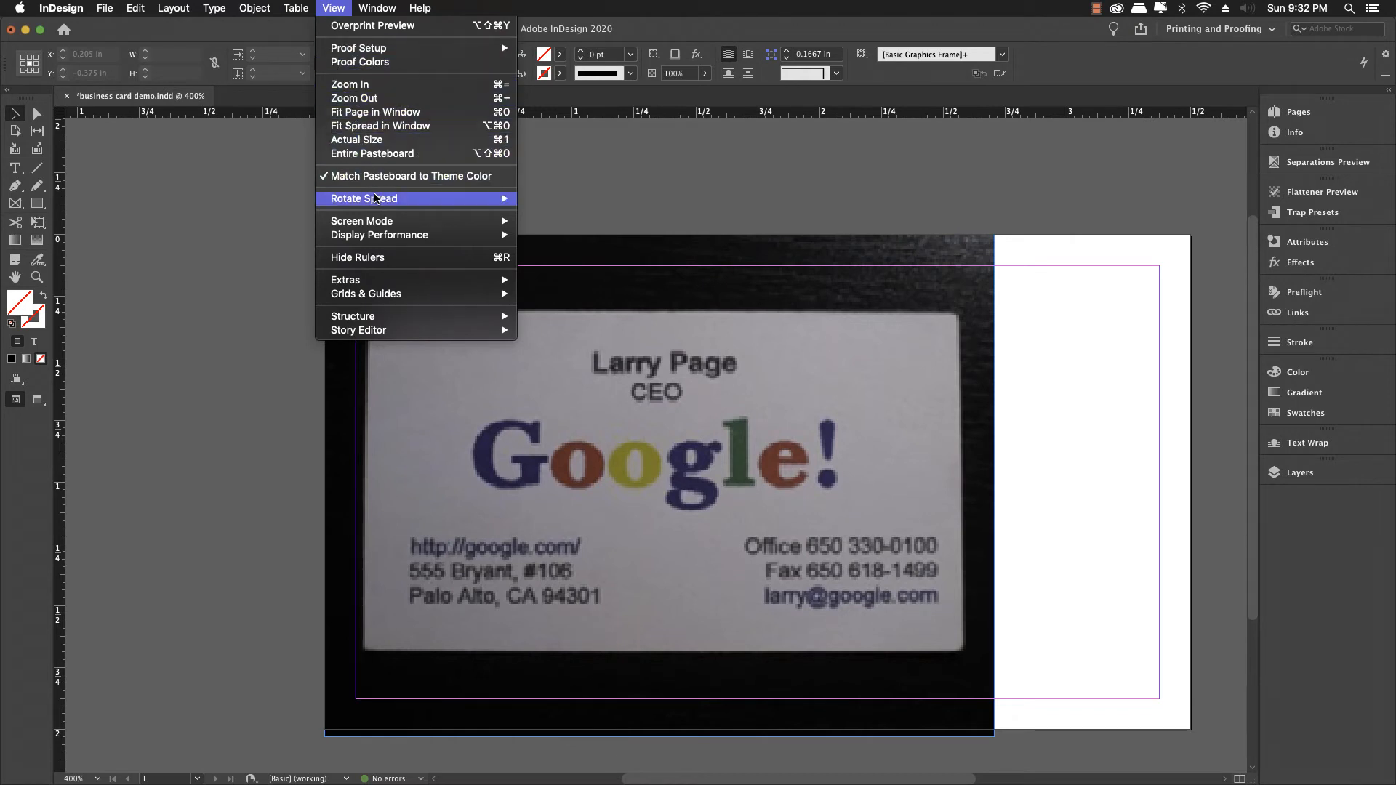
mouse_move(421, 237)
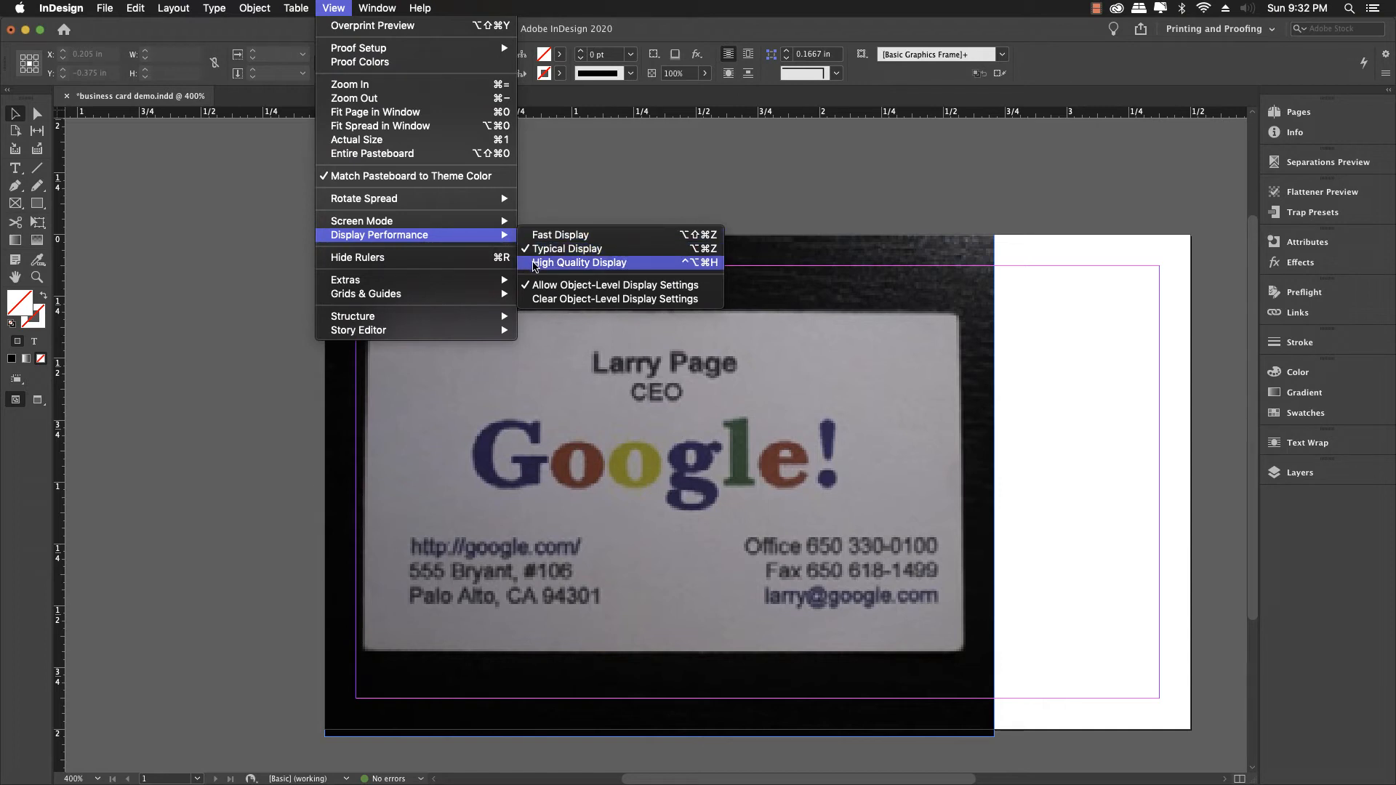
click(535, 264)
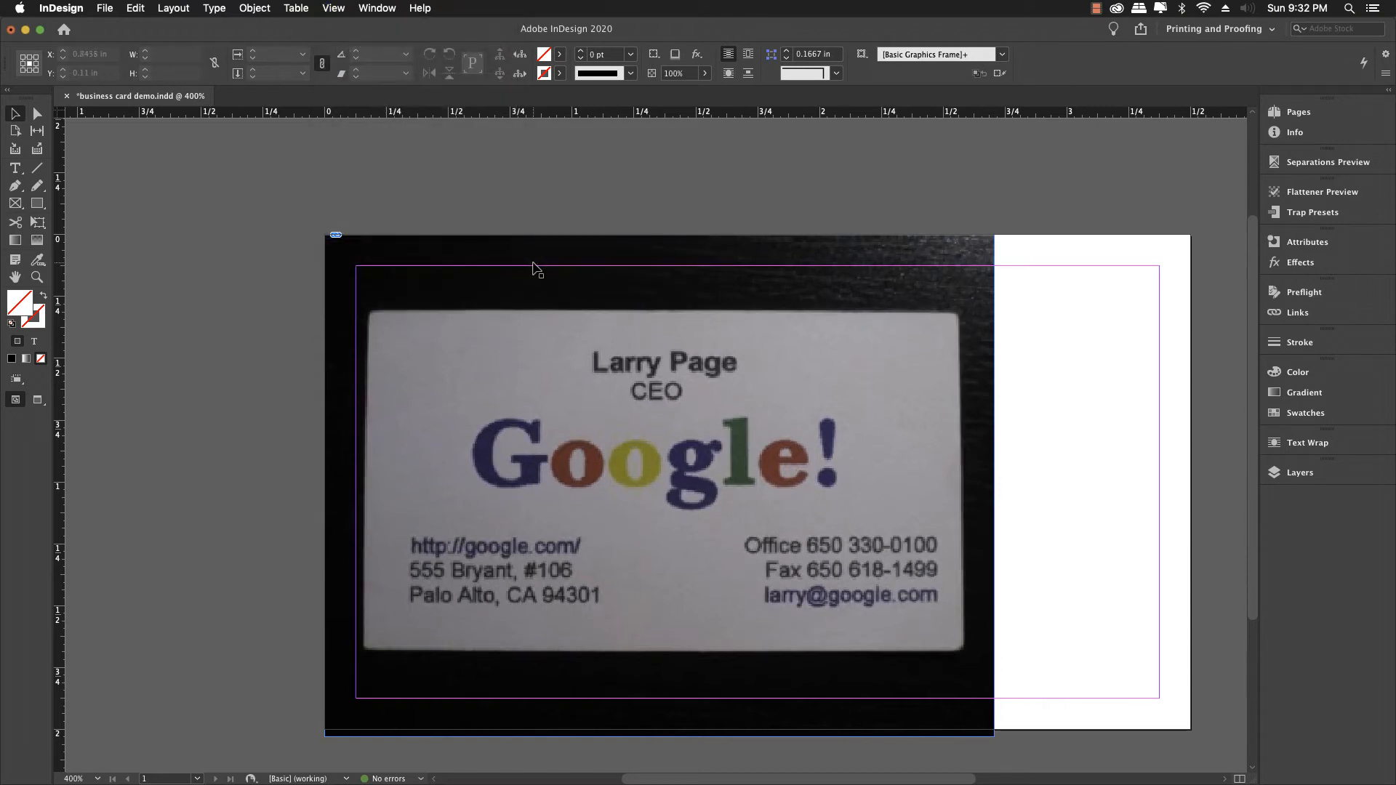
scroll(534, 287, down, 1)
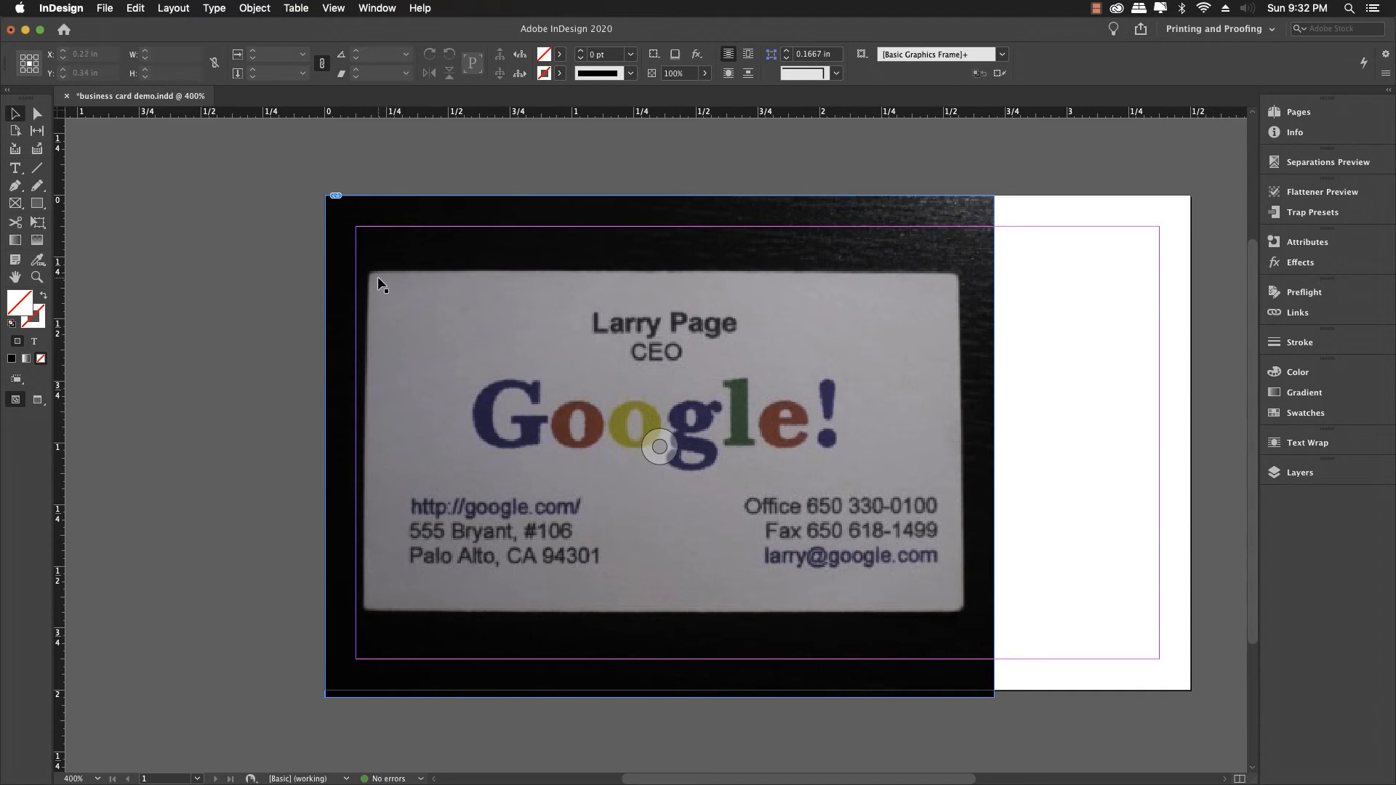
Step: Move the card photo up-left and, anchored top-left, scale it up four small steps
drag(373, 273, 359, 231)
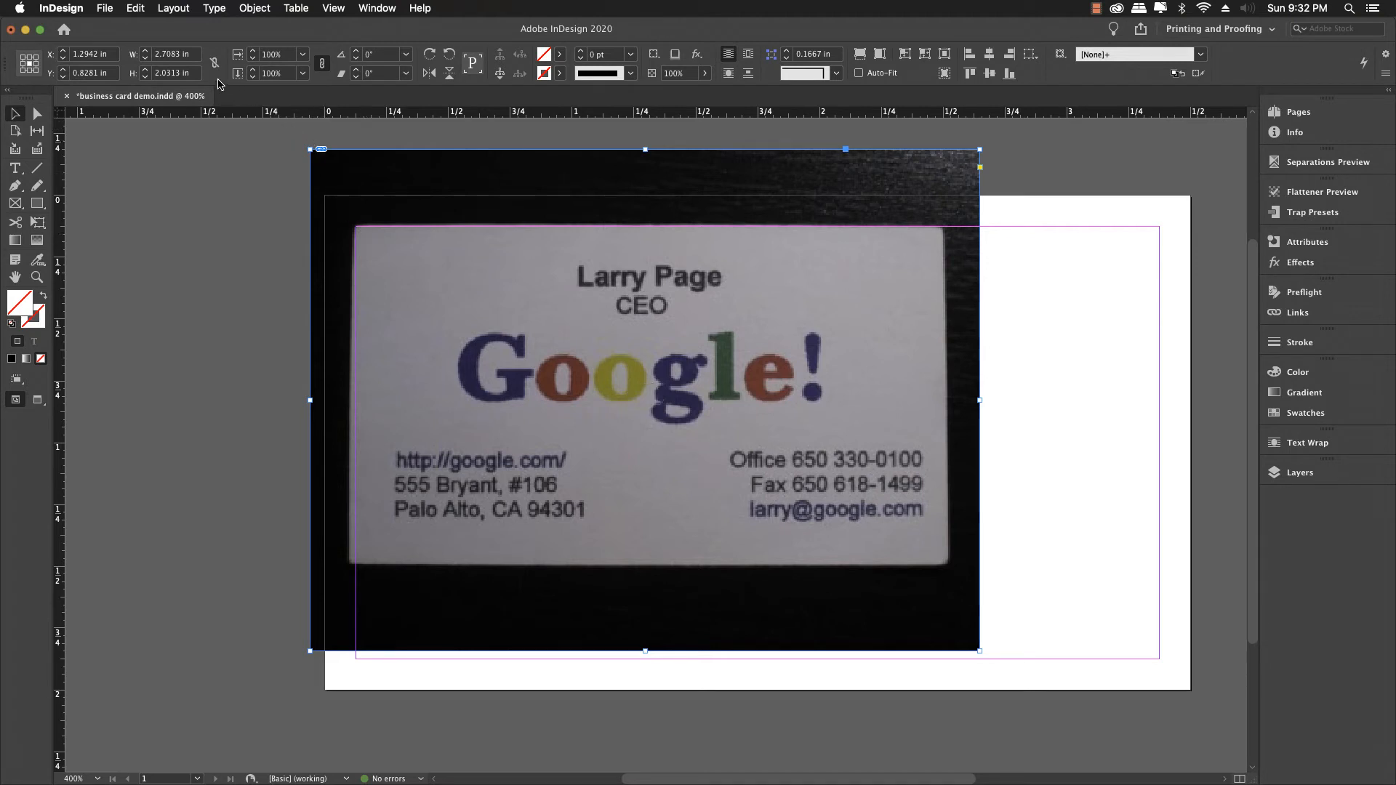
click(23, 58)
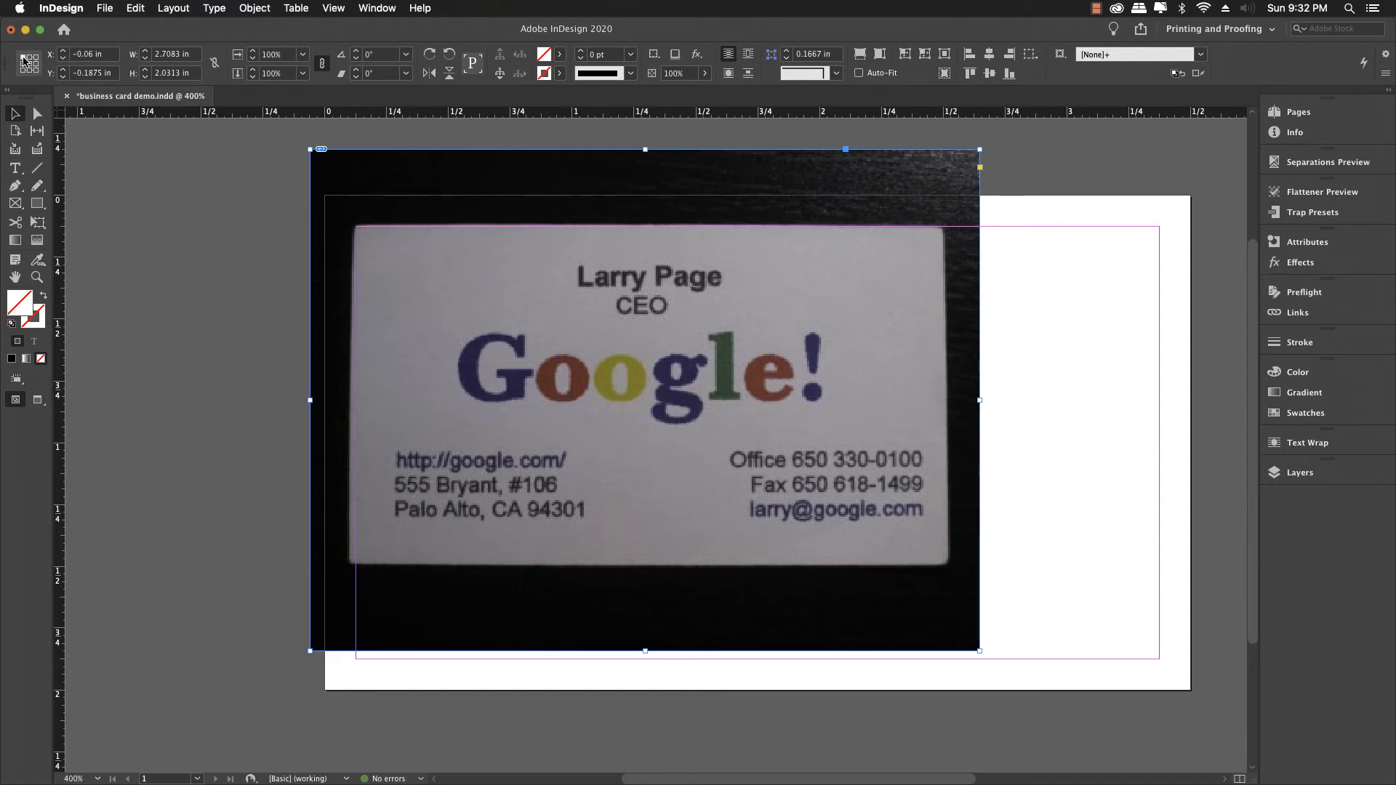
click(239, 58)
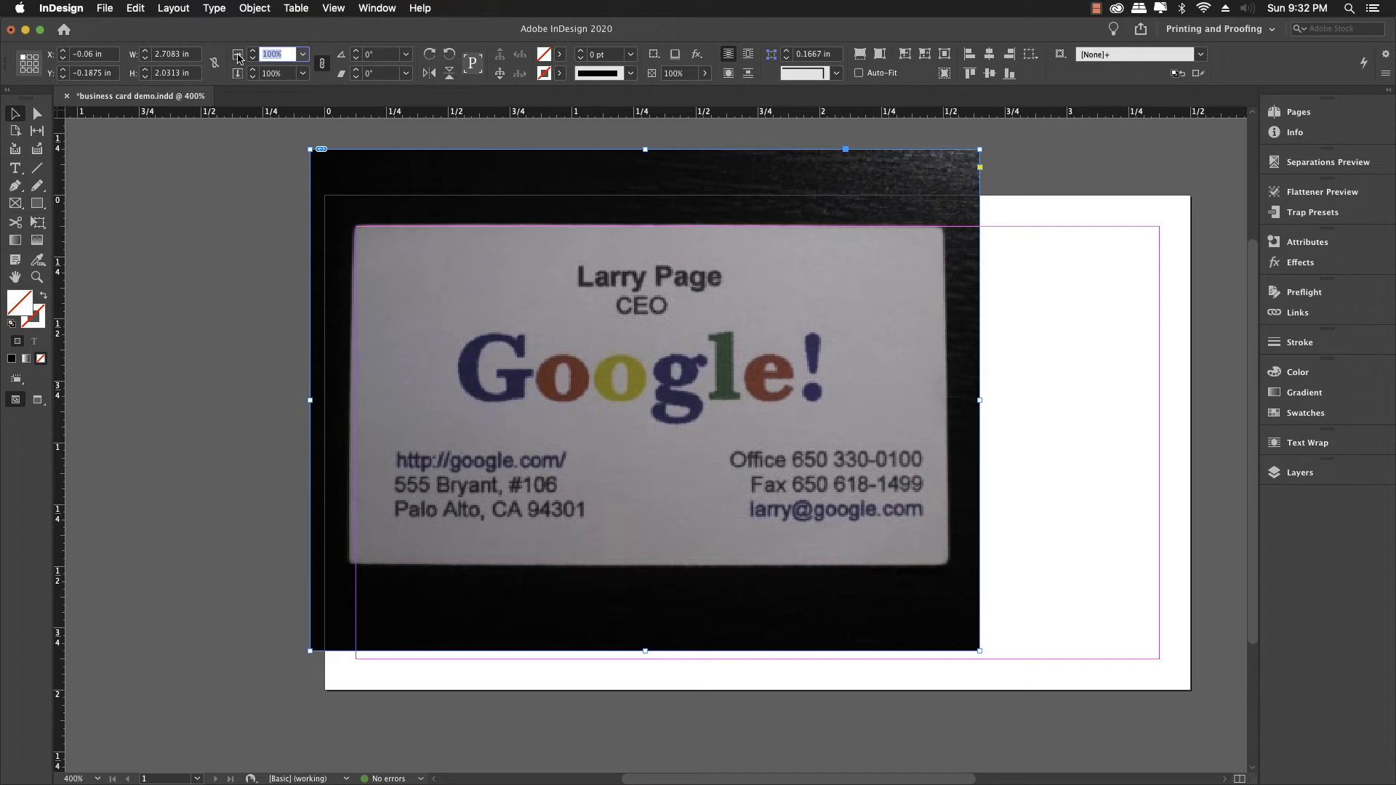
key(Up)
key(Up)
key(Up)
key(Up)
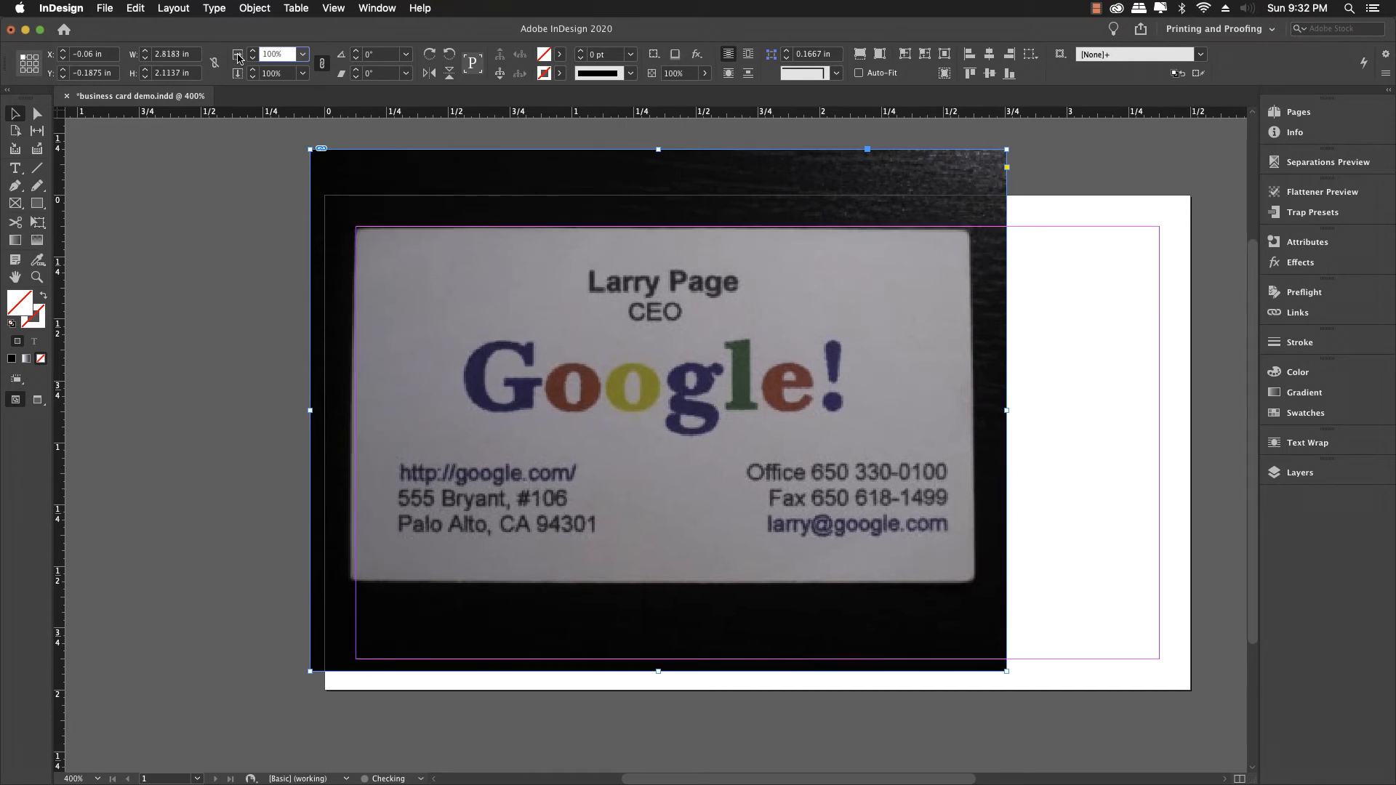
key(Up)
key(Up)
key(Up)
key(Up)
key(Up)
key(Up)
key(Up)
key(Up)
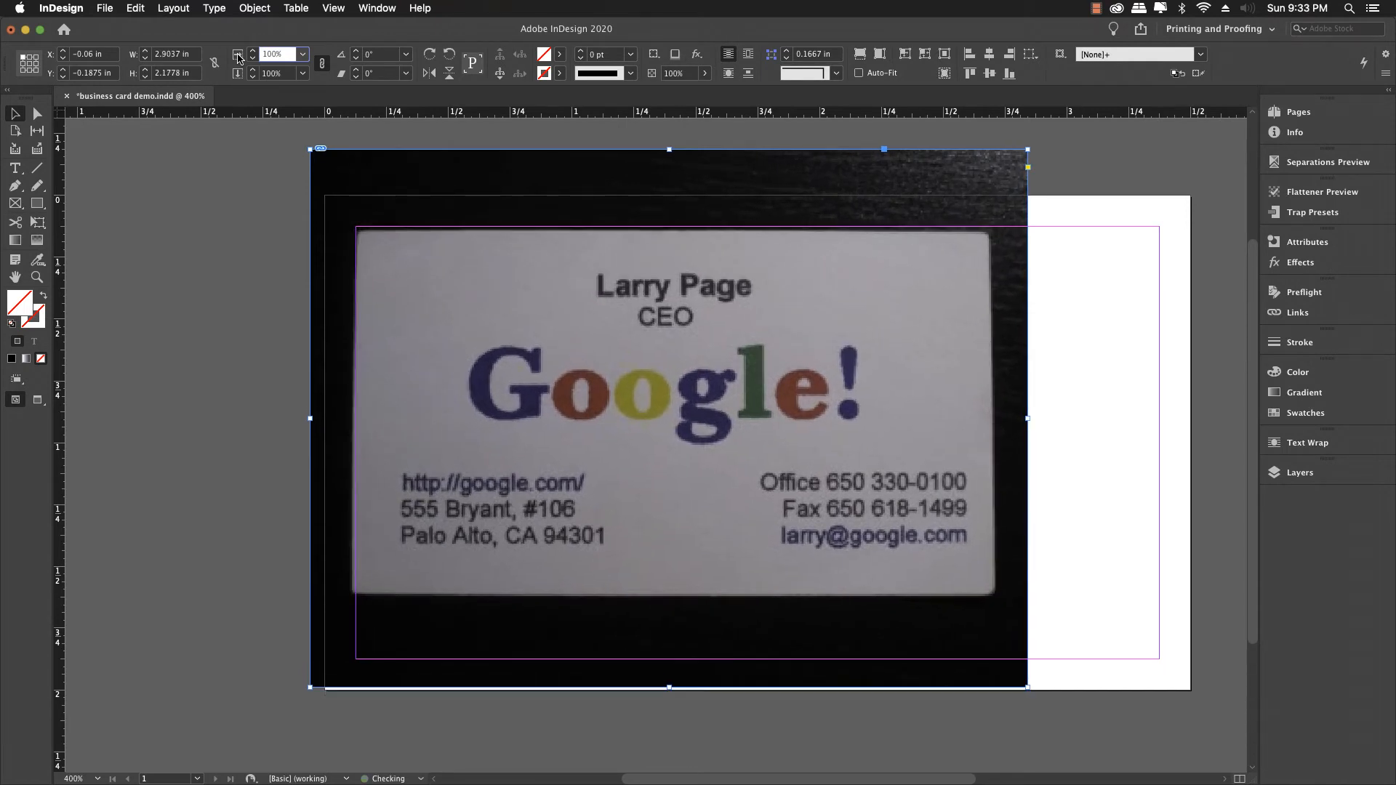
key(Up)
key(Up)
key(Up)
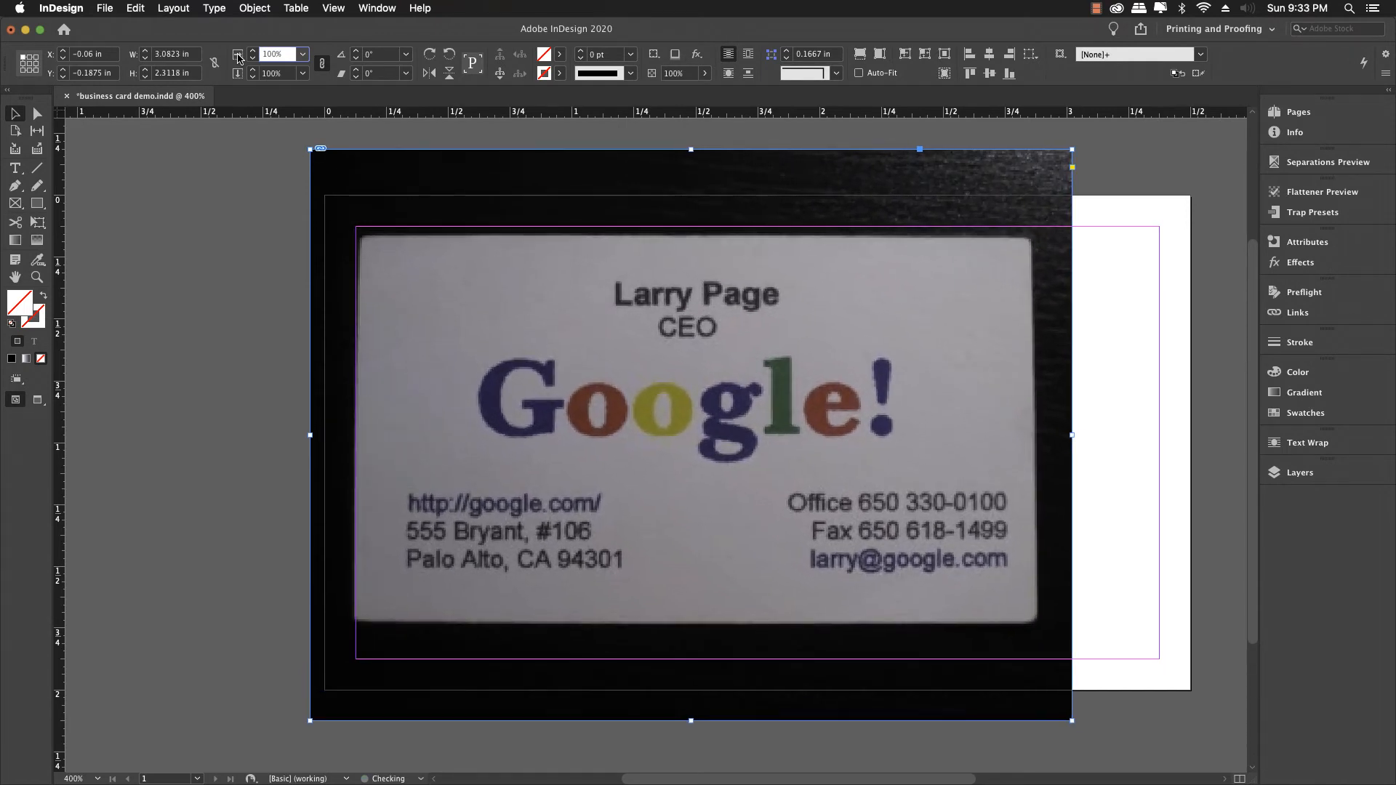
key(Up)
key(Up)
key(Up)
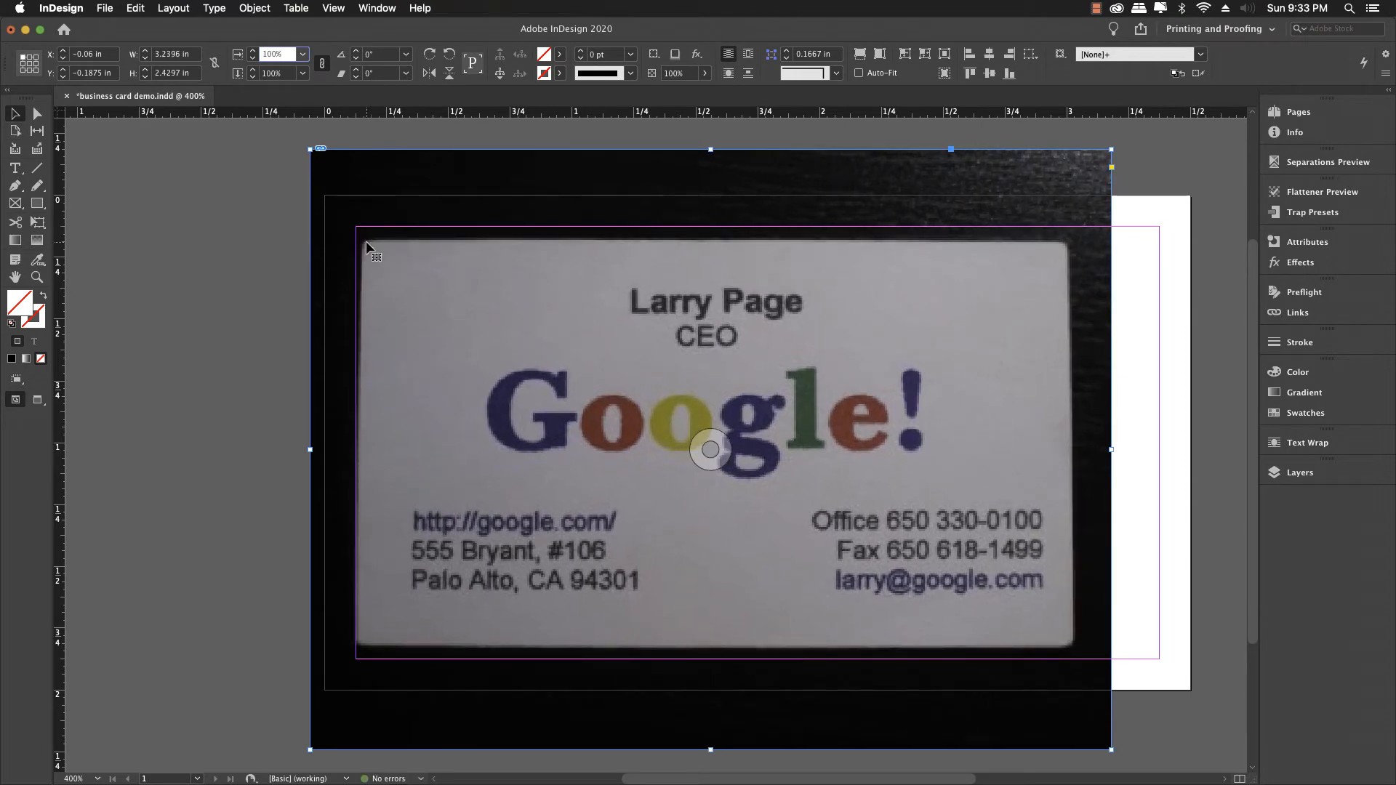
Step: Shift the enlarged photo further up-left and scale it up four more steps
drag(359, 240, 324, 200)
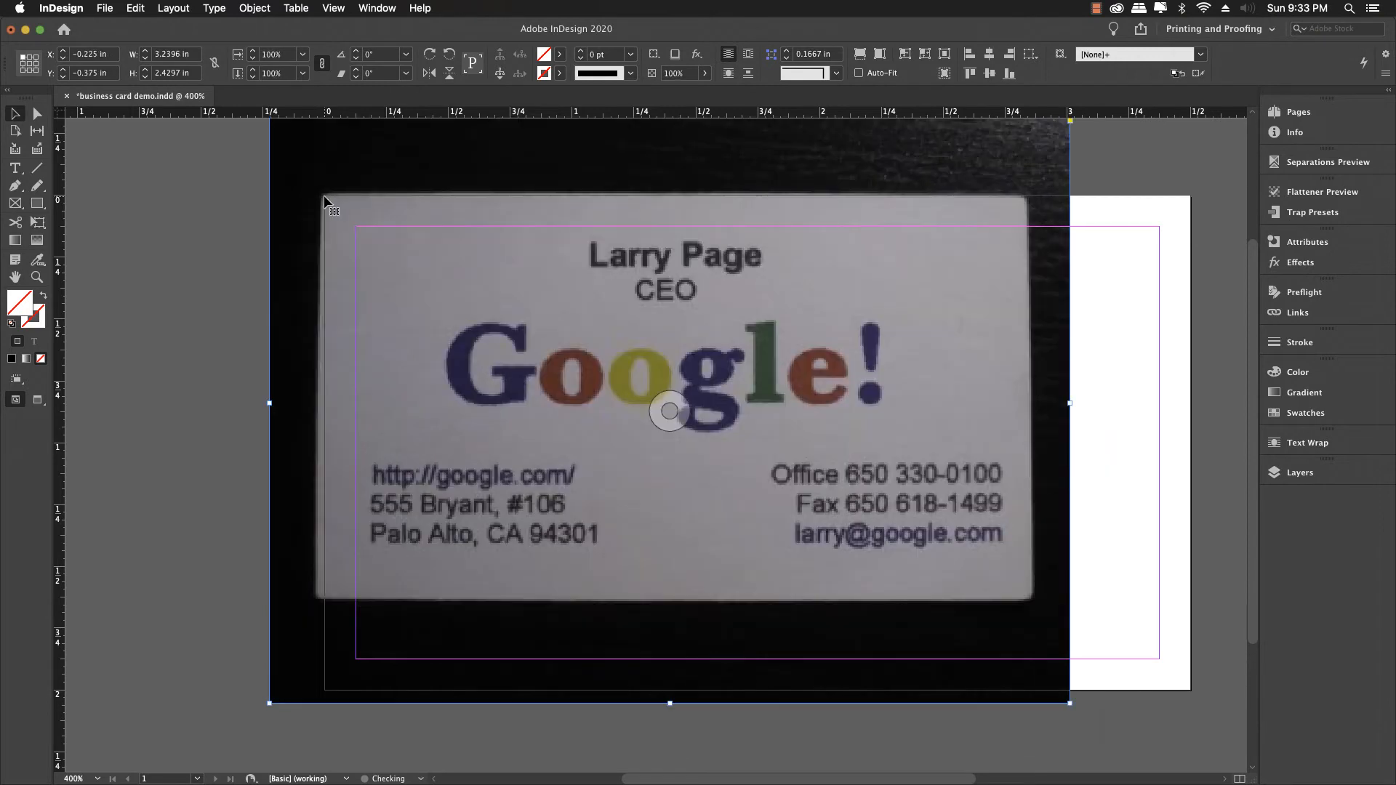
click(237, 58)
key(Up)
key(Up)
key(Up)
key(Up)
key(Up)
key(Up)
key(Up)
key(Up)
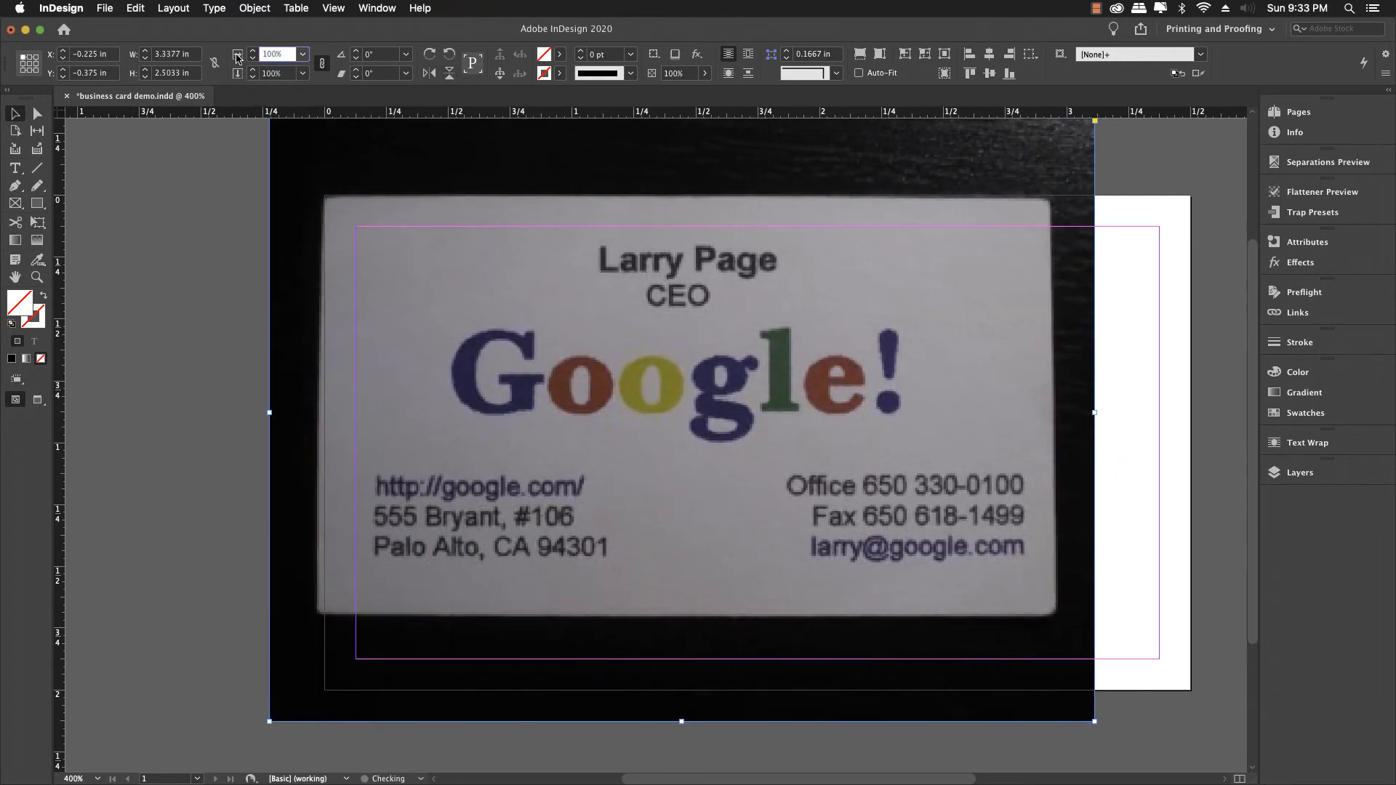
key(Up)
key(Up)
key(Up)
key(Up)
key(Up)
key(Up)
key(Up)
key(Up)
key(Up)
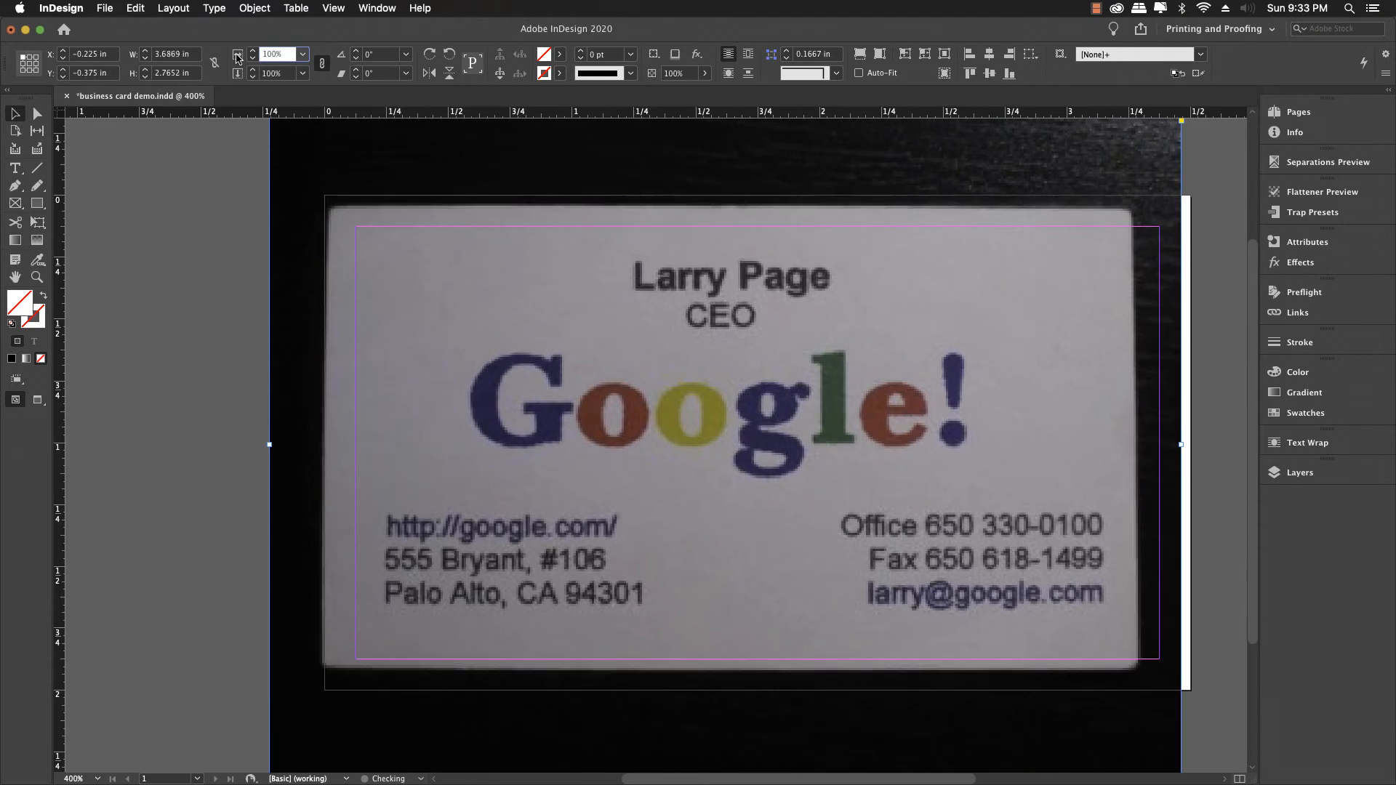
key(Up)
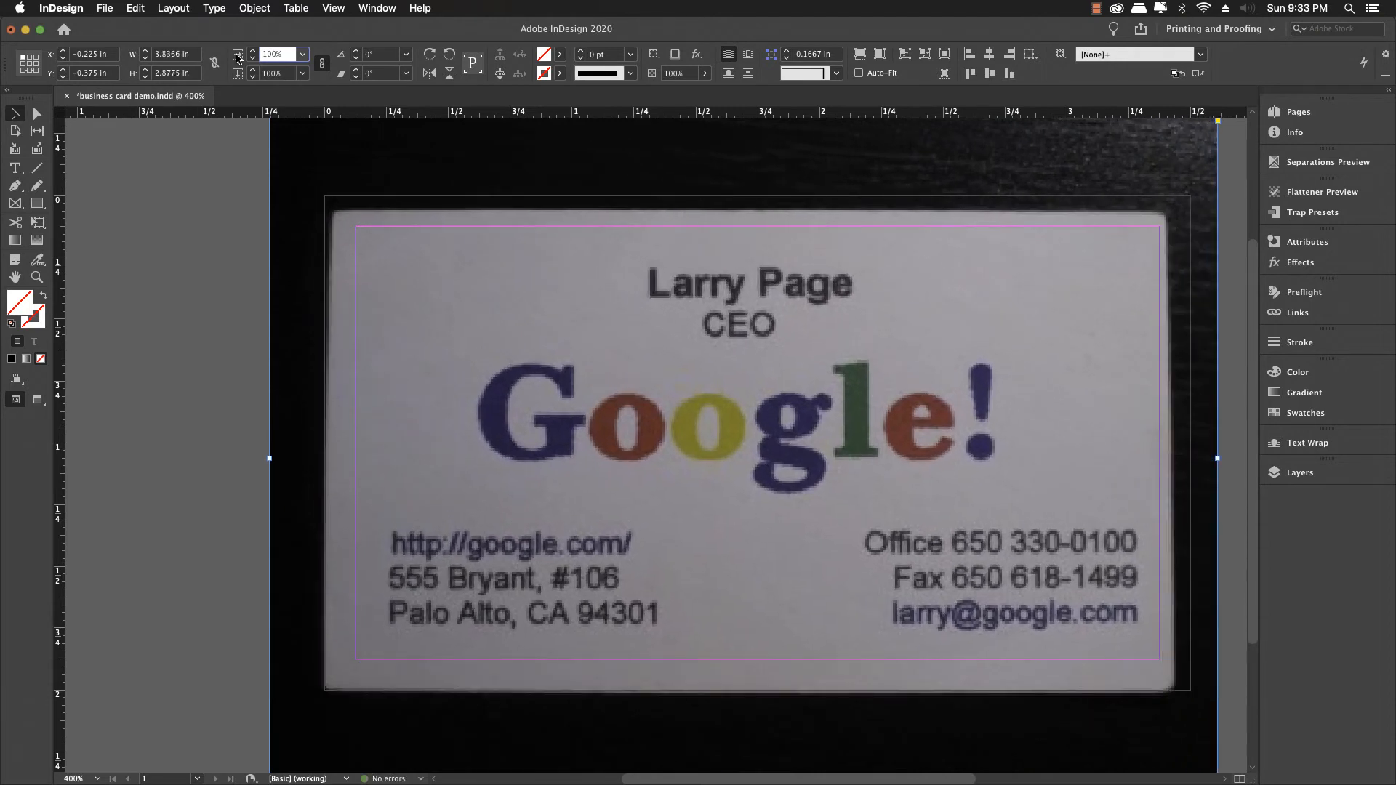
key(Up)
key(Up)
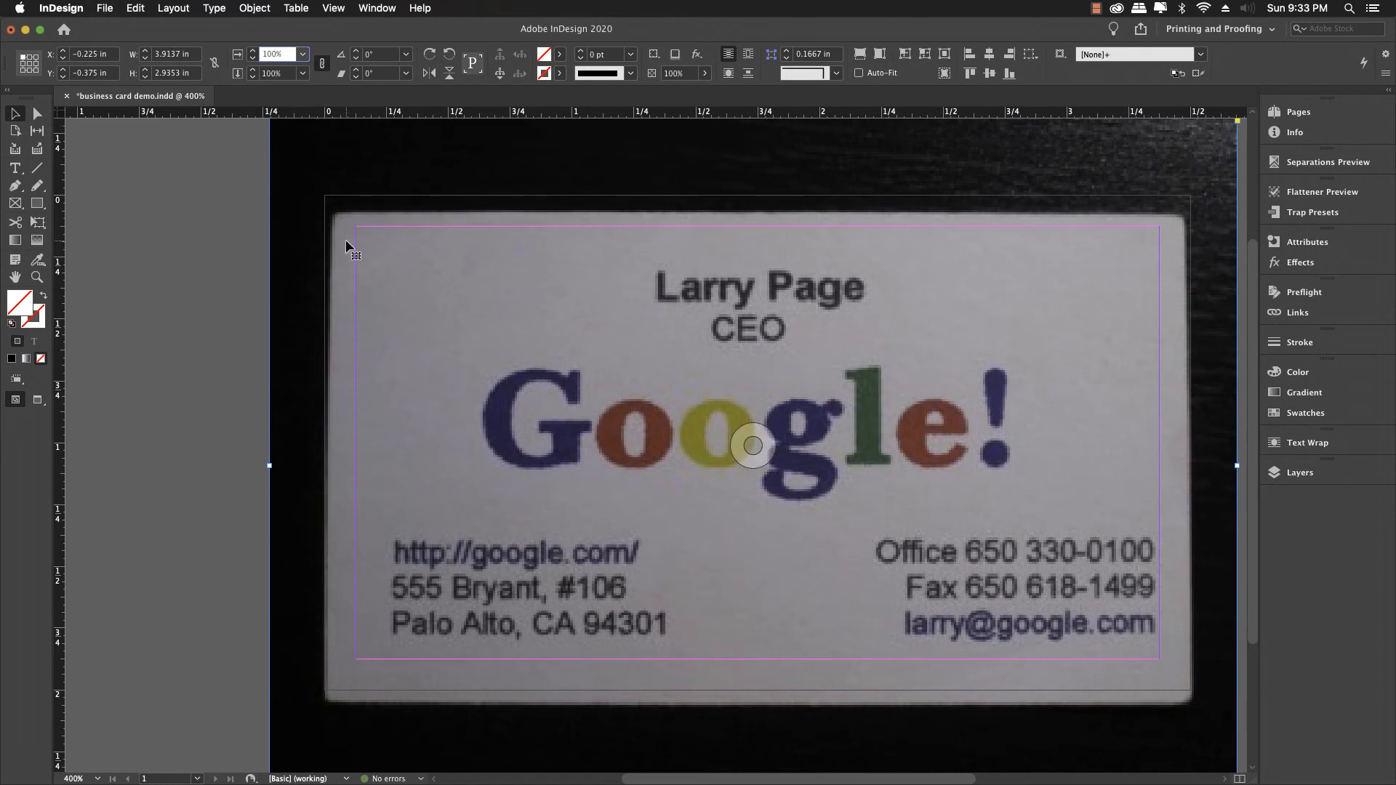
Step: Nudge the photo to -0.25, -0.445 in and enlarge it to 3.95 × 2.96 in
drag(335, 213, 331, 199)
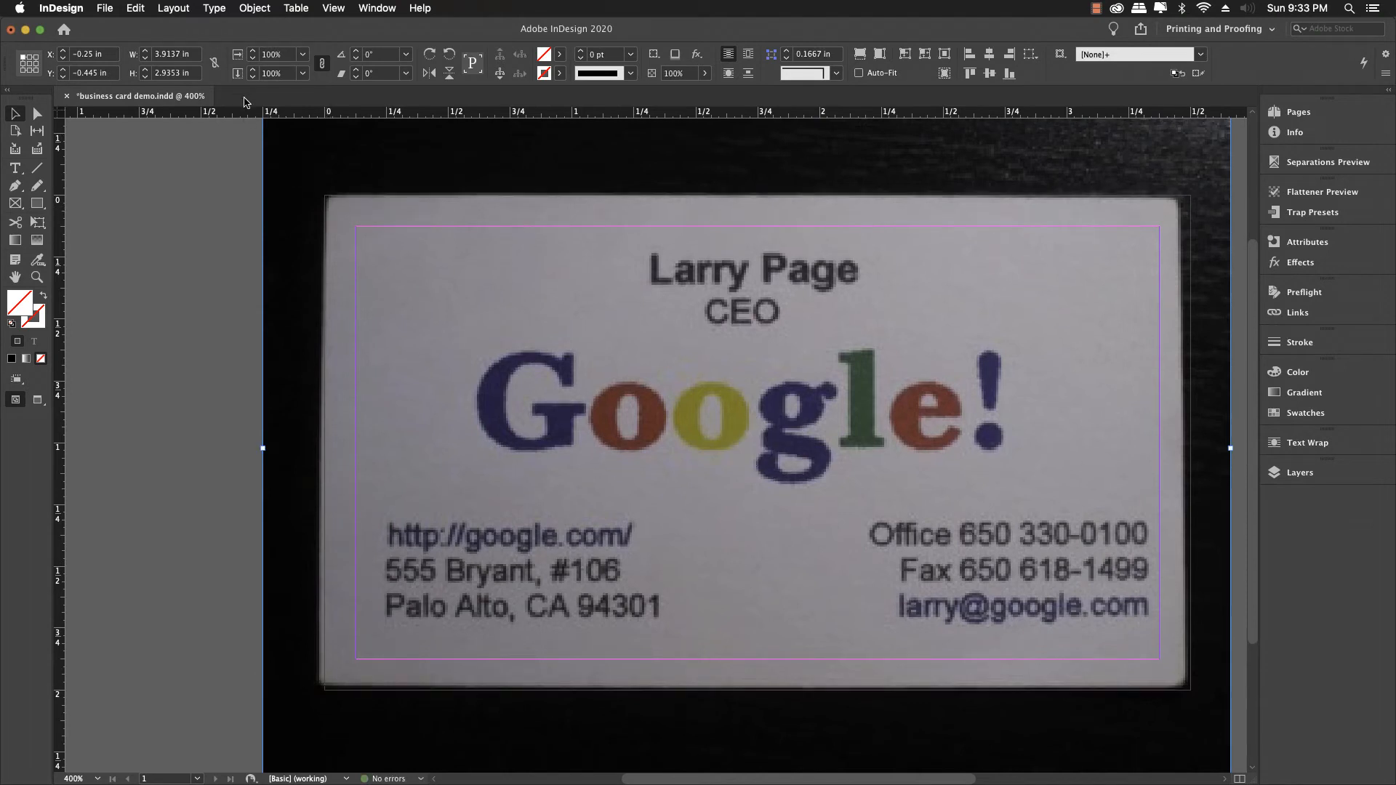
click(240, 58)
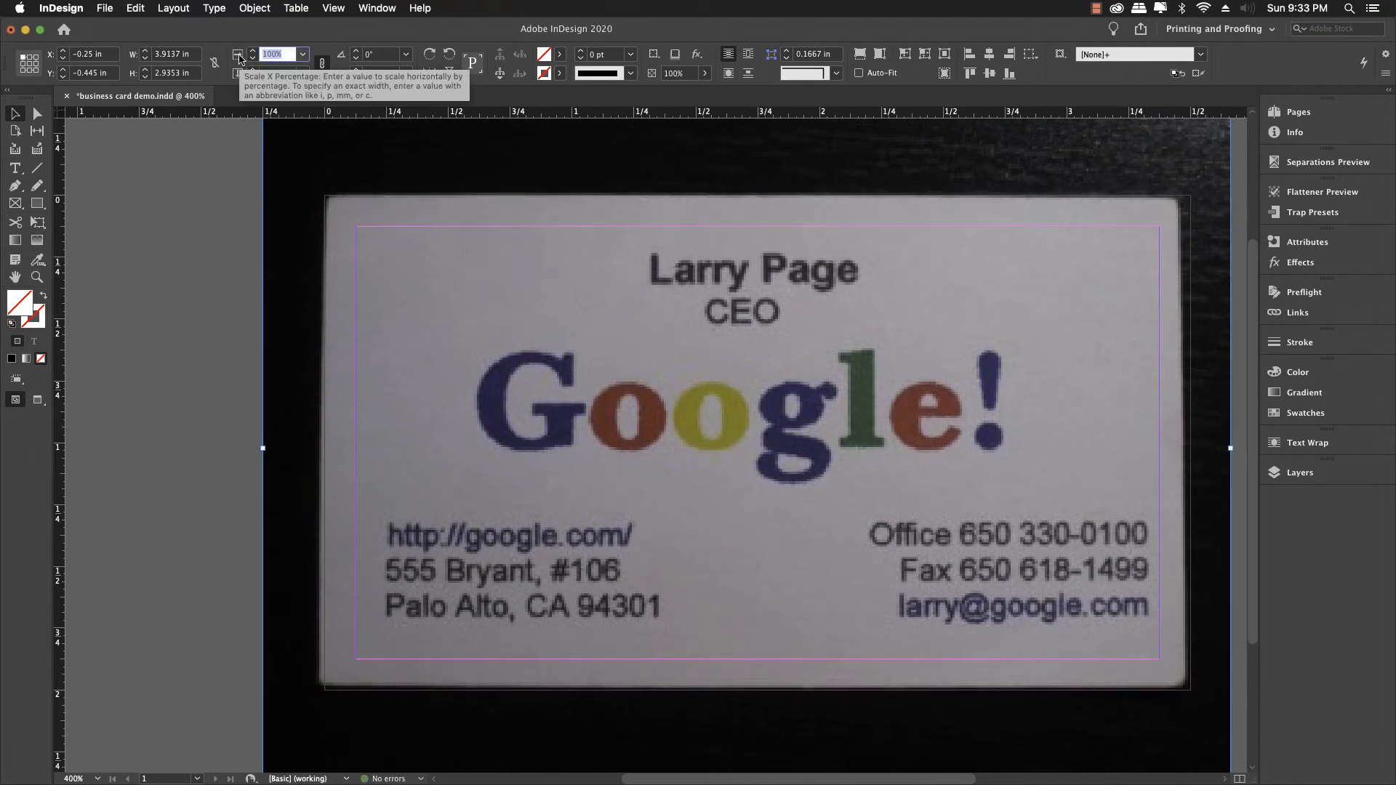
key(Up)
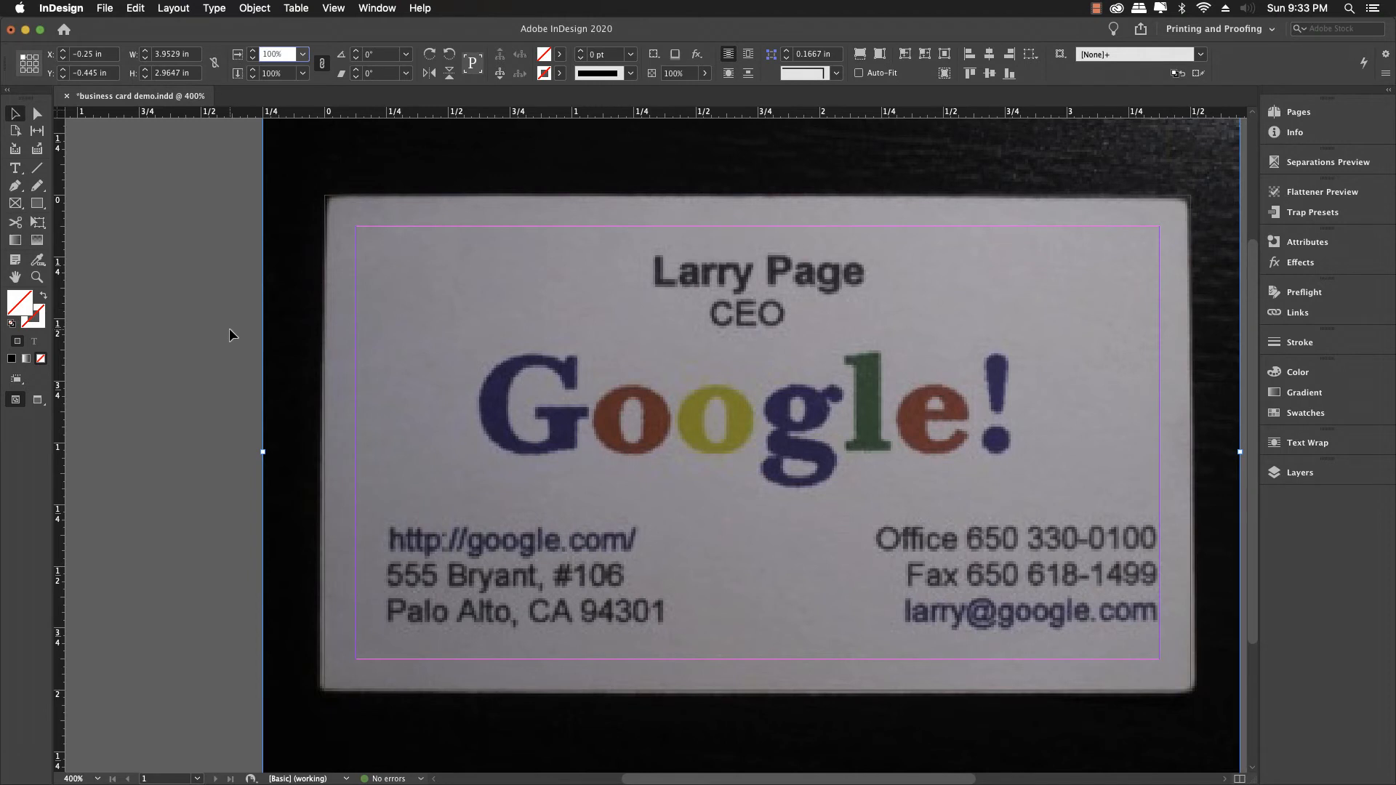
click(229, 329)
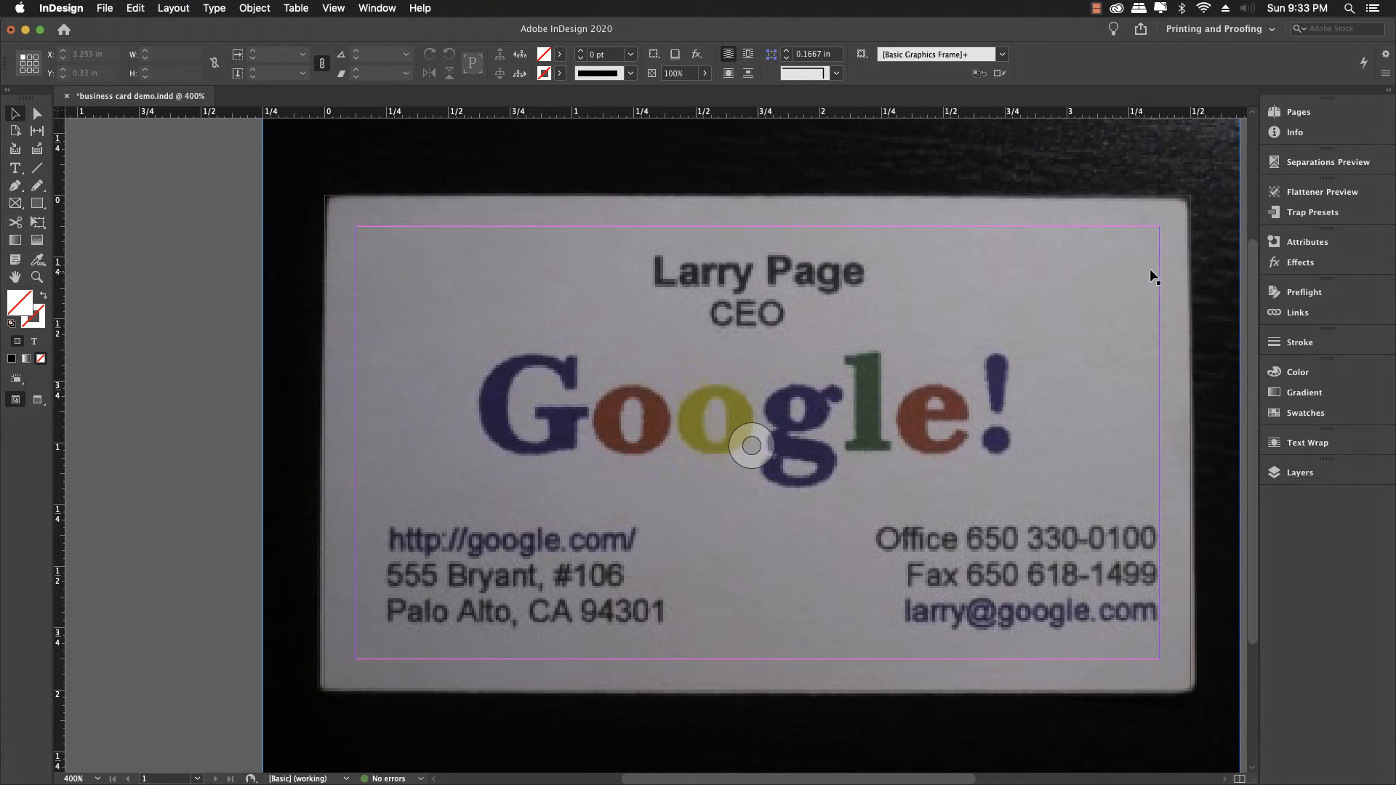
Step: In the Layers panel, check the template layer's visibility and try locking it
click(1300, 473)
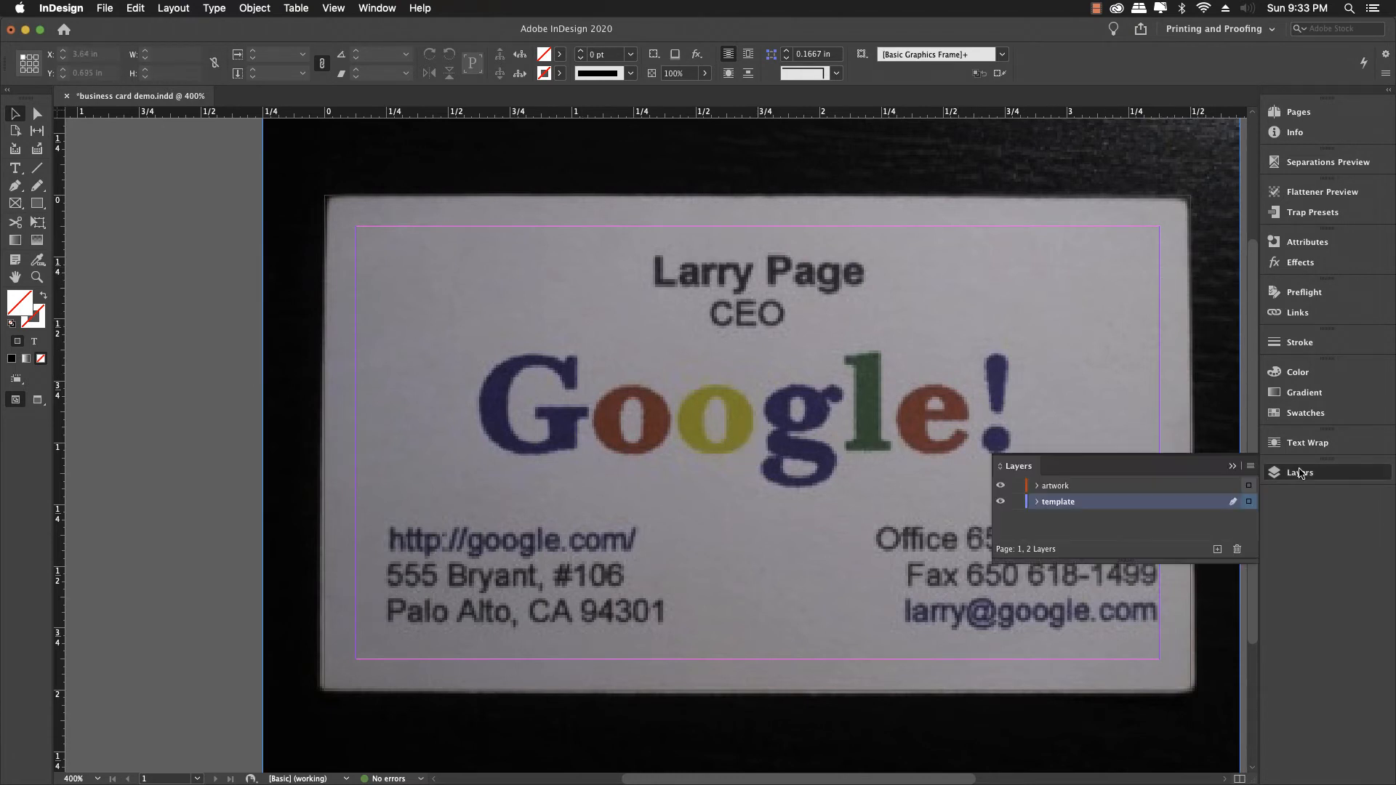
click(999, 503)
click(1000, 503)
click(1015, 501)
click(1016, 503)
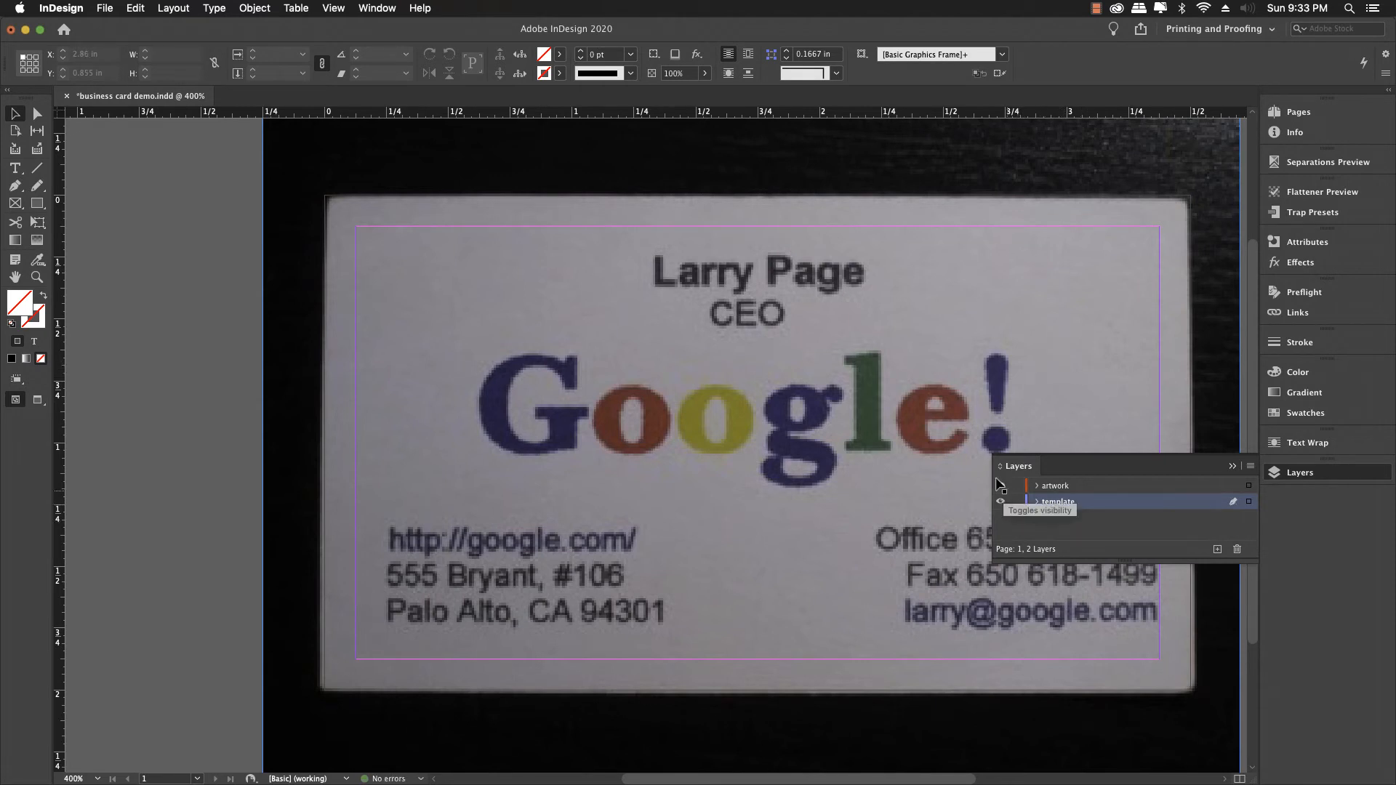
Step: Undo an accidental move of the template photo, relock the template layer, and save
click(822, 420)
drag(750, 416, 750, 417)
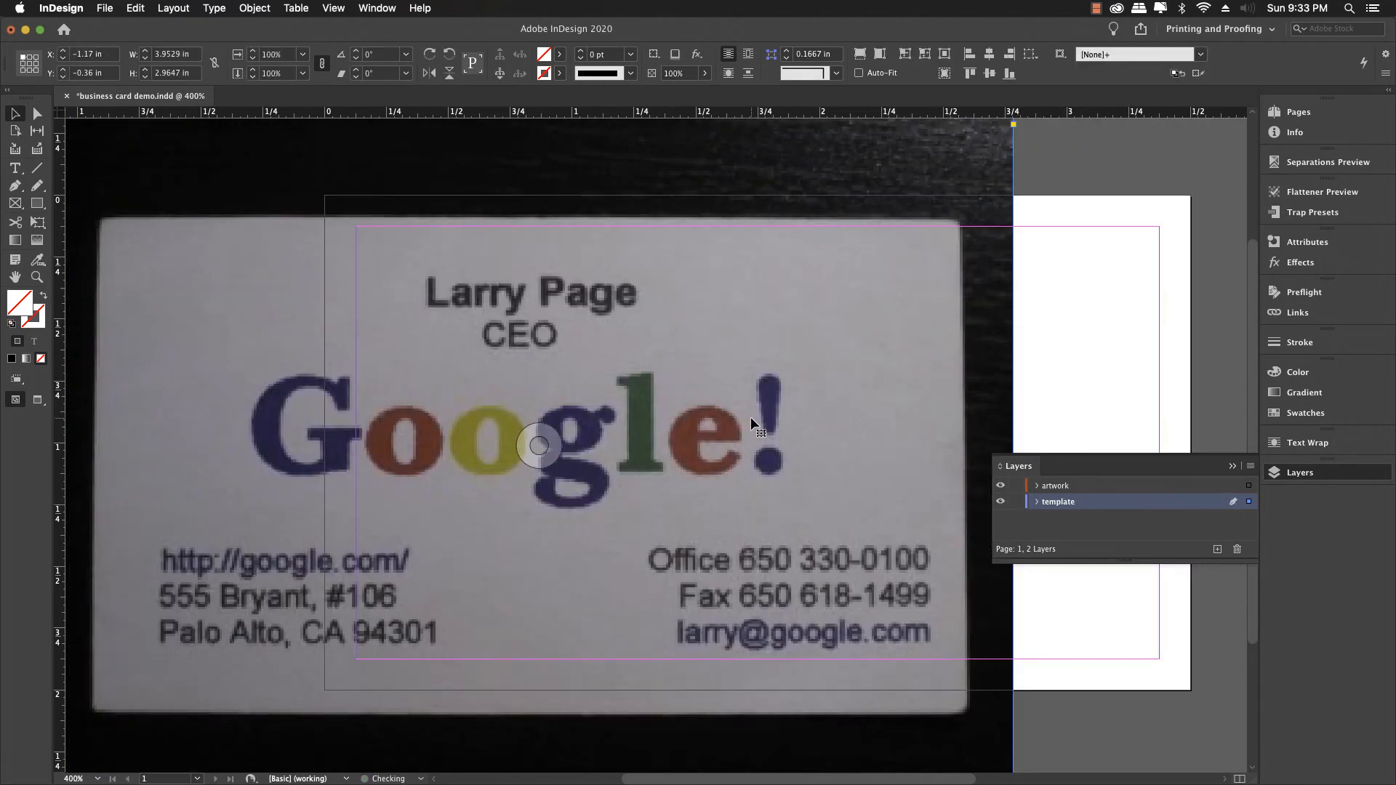
key(super+z)
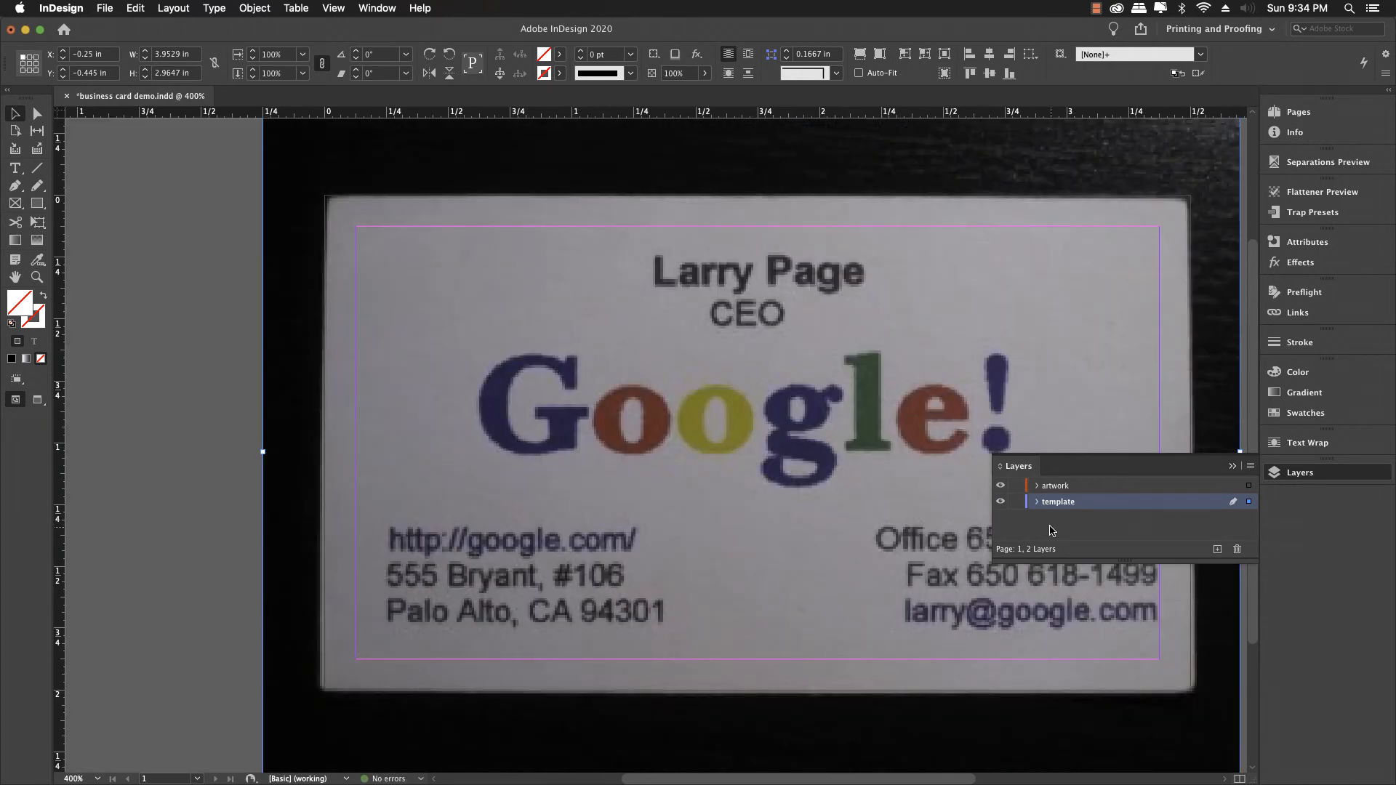
click(1017, 502)
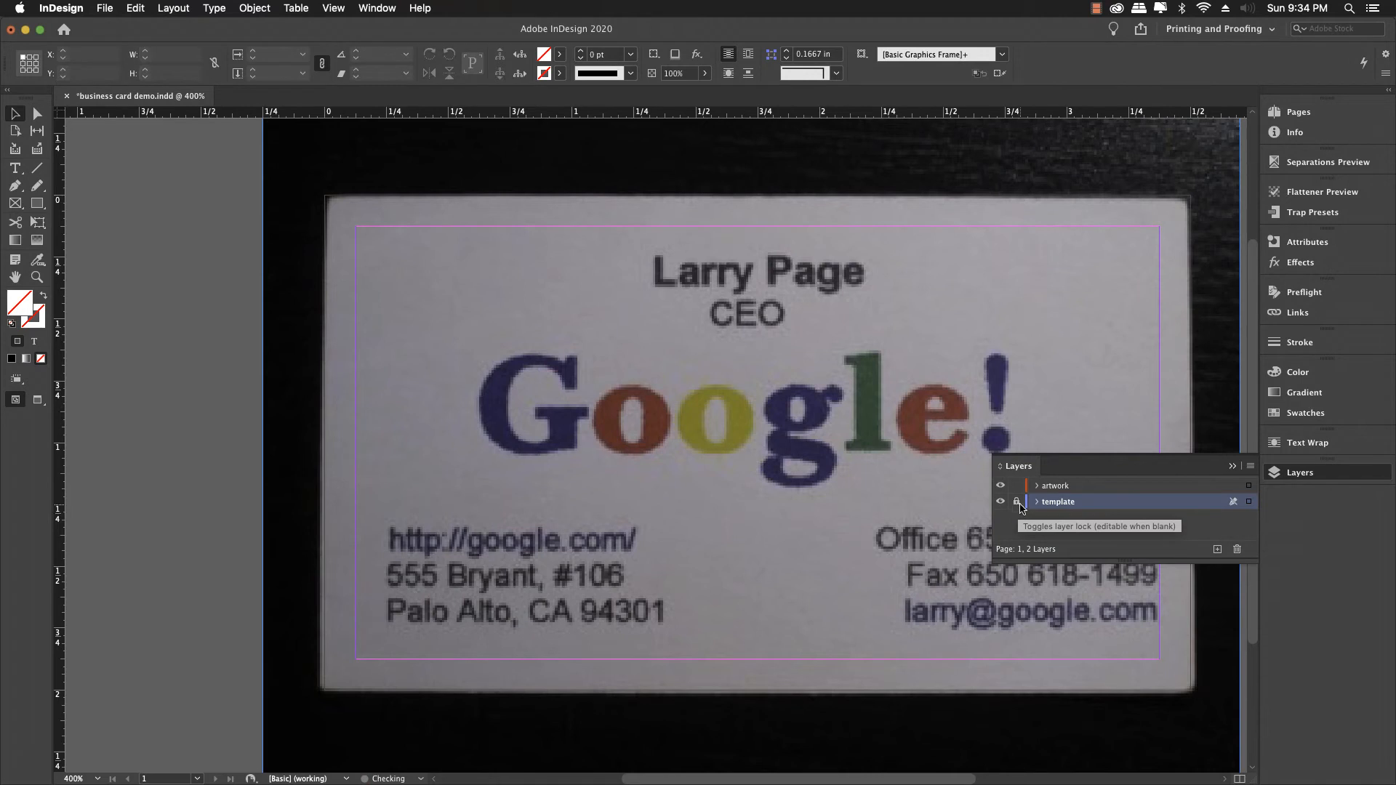
click(1232, 467)
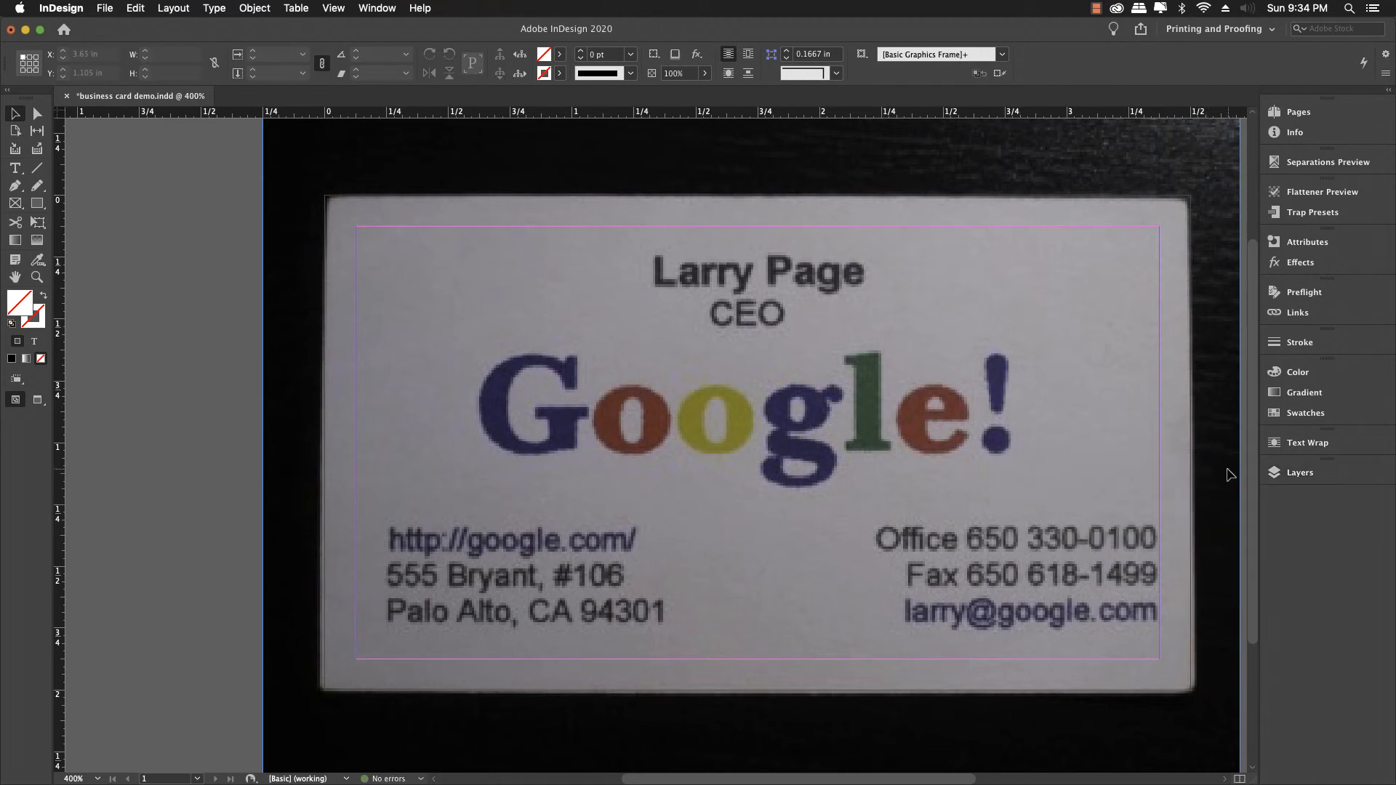
key(super+s)
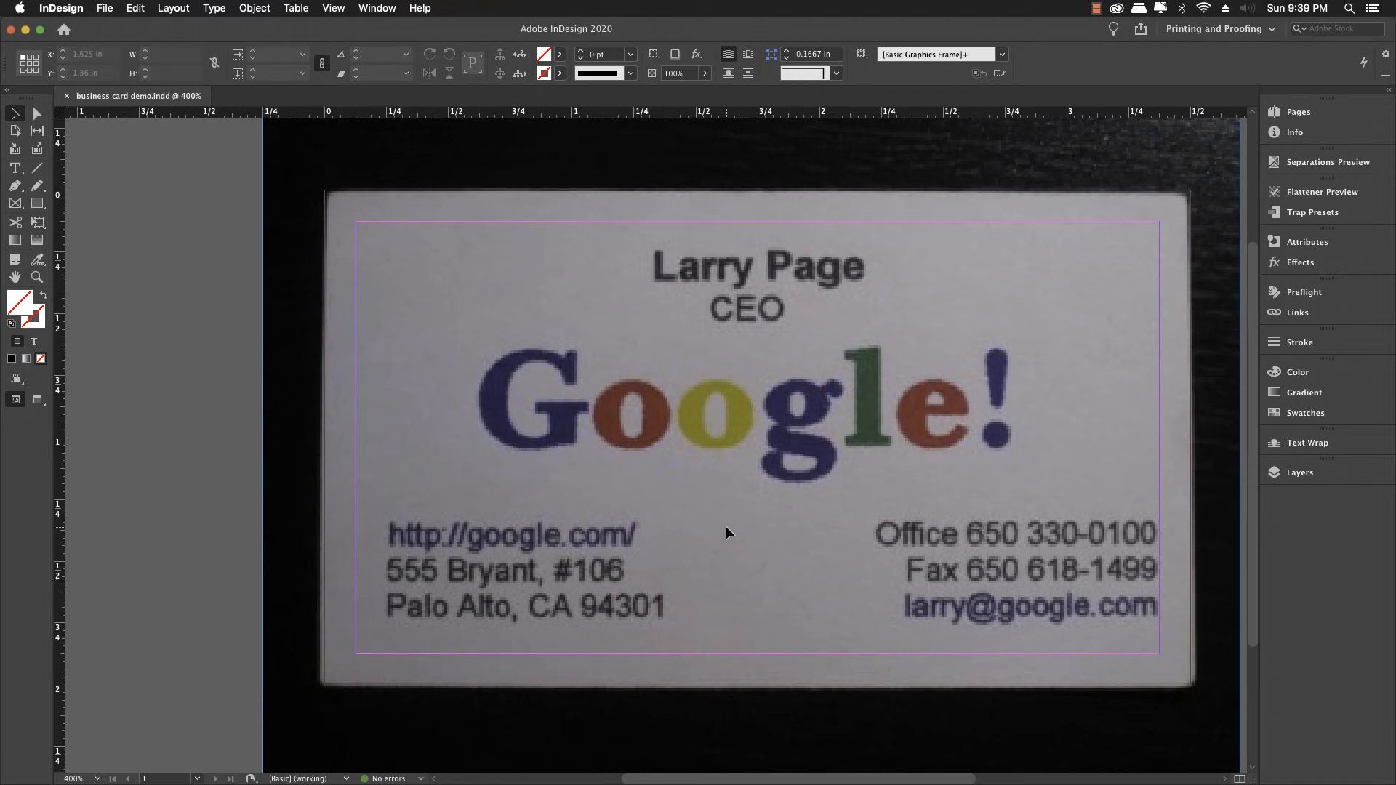
key(w)
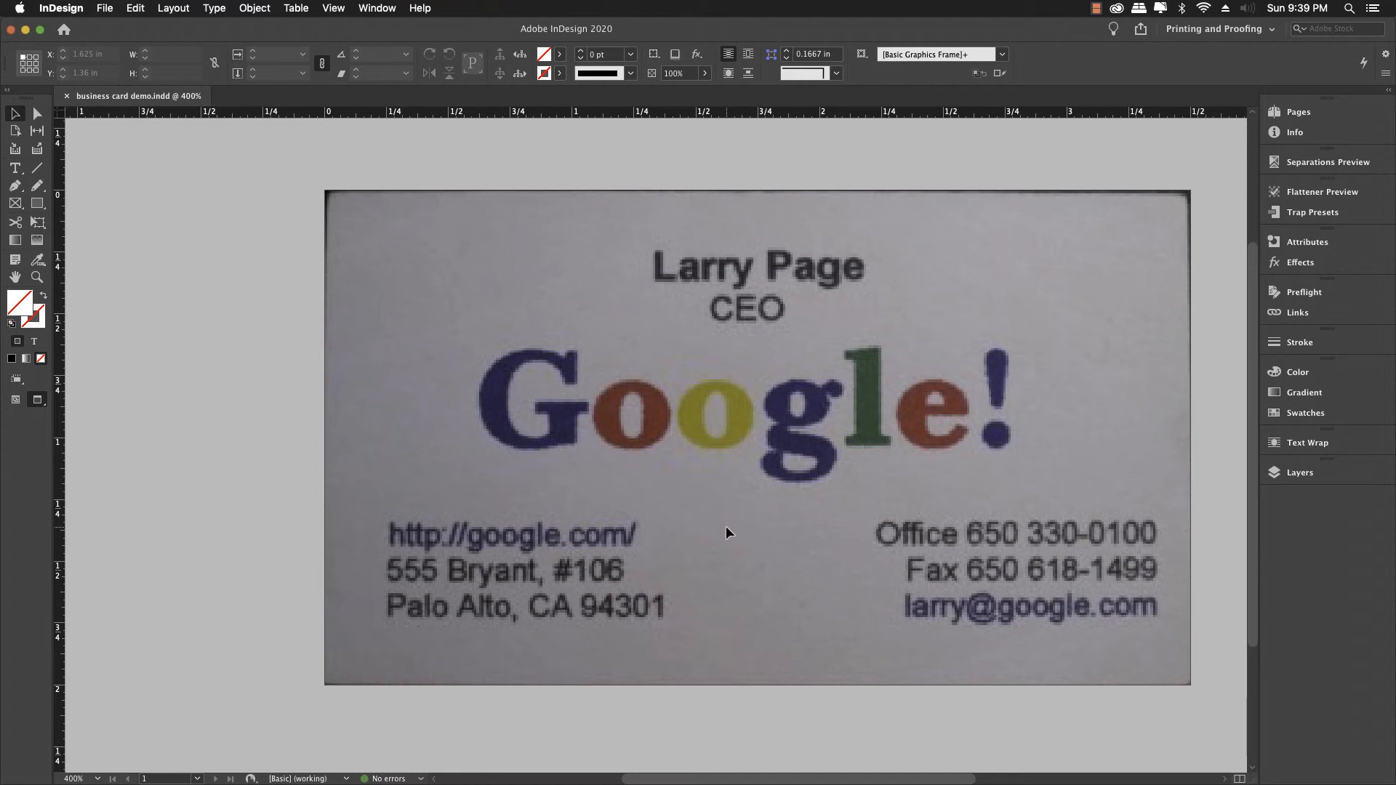
key(w)
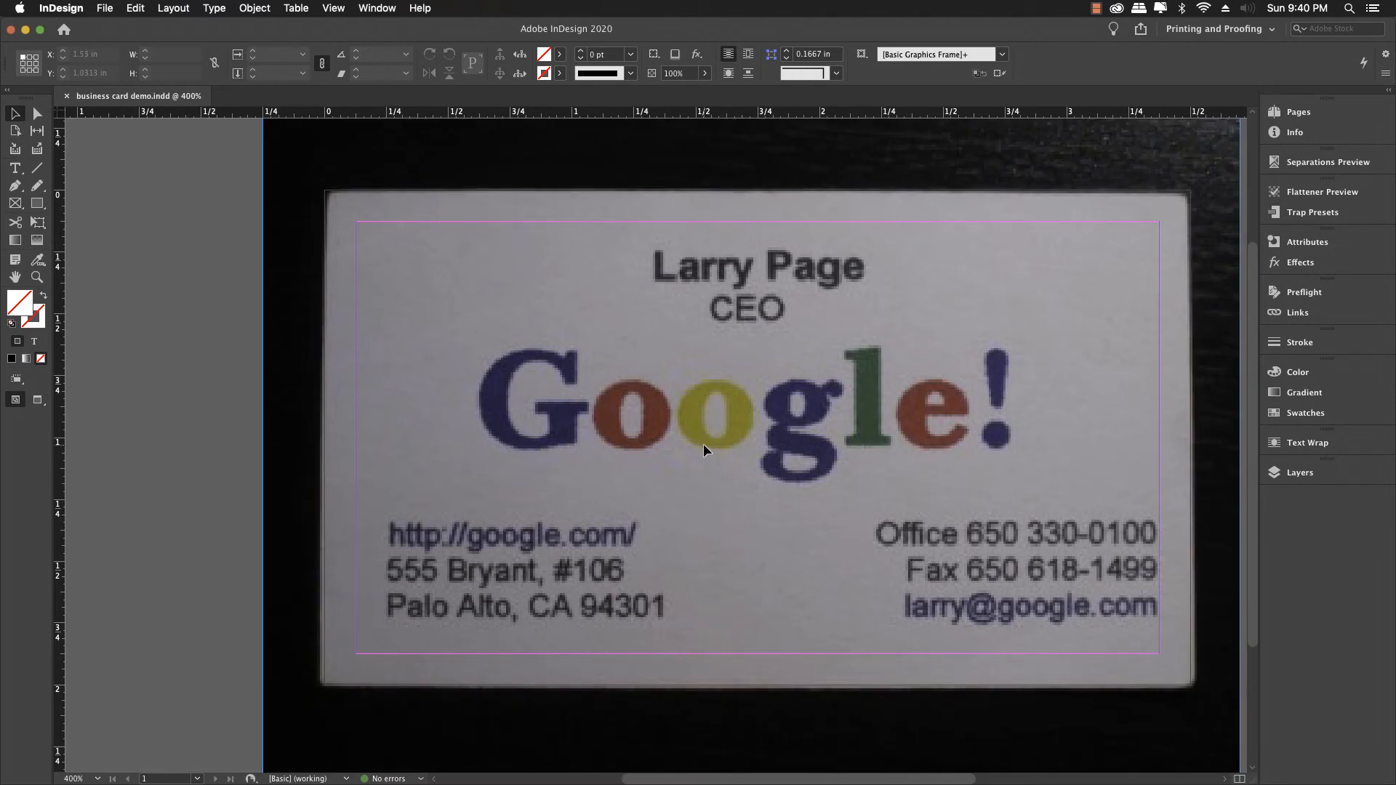
Step: Make the artwork layer the active layer and close the Layers panel
click(1299, 474)
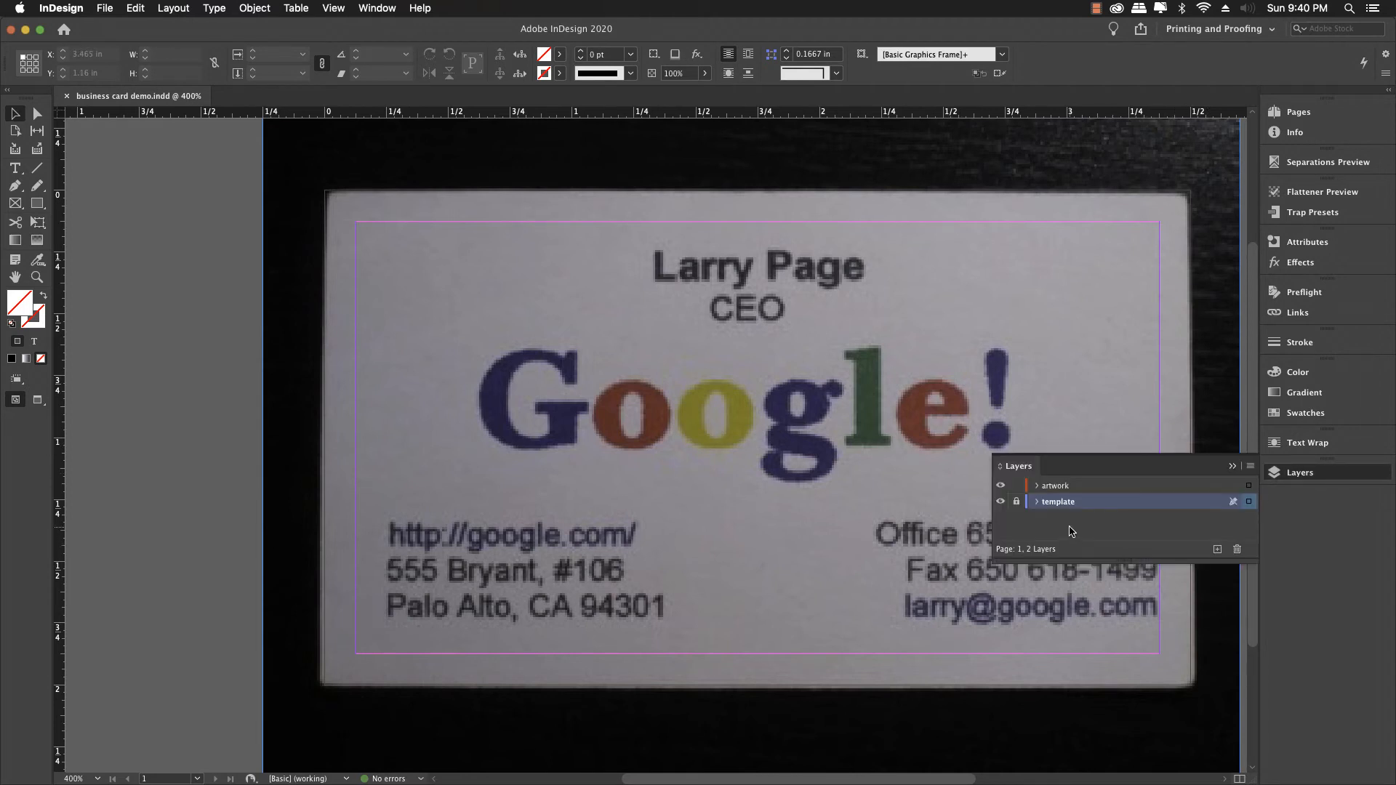
click(1064, 487)
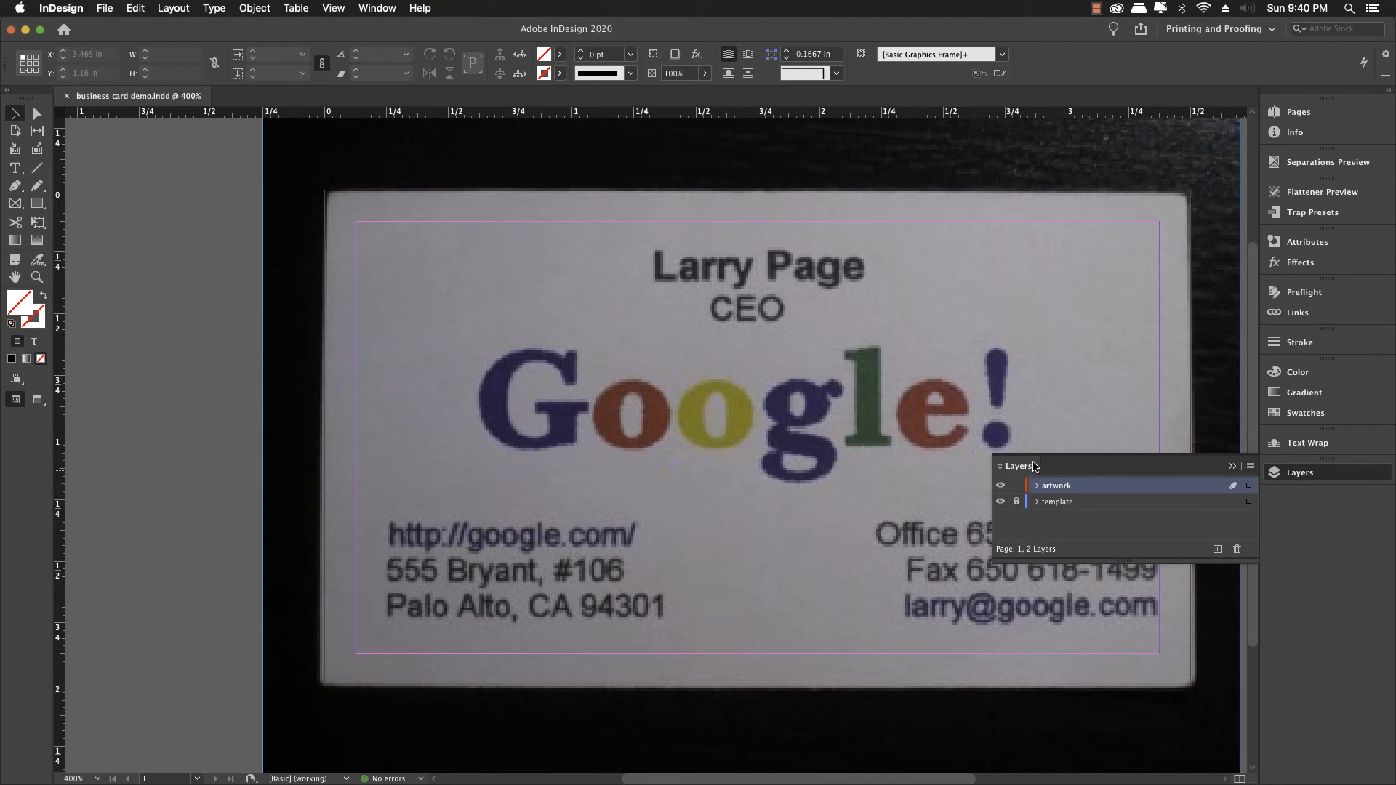
click(1232, 466)
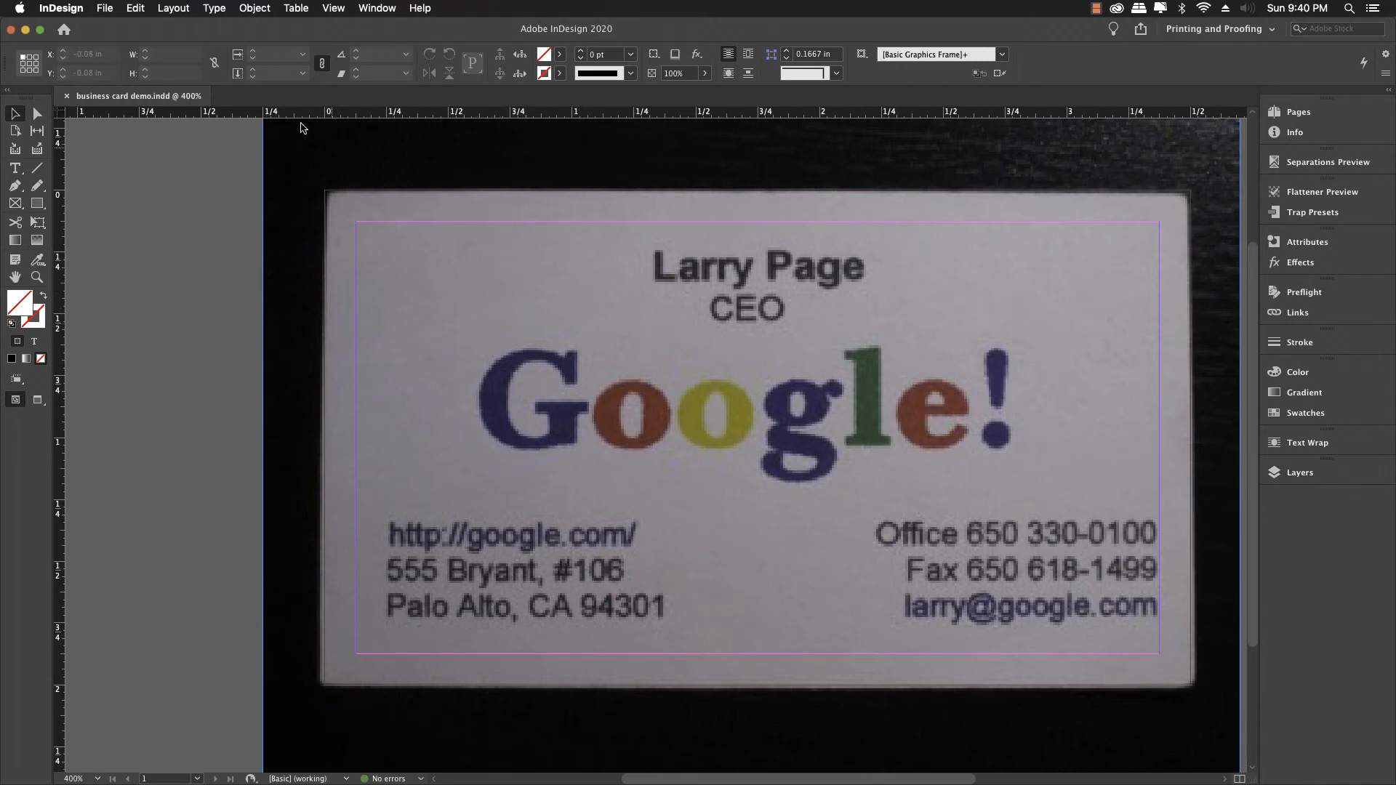
Step: Link all four margins in Margins and Columns and raise them to 0.25 in
click(191, 10)
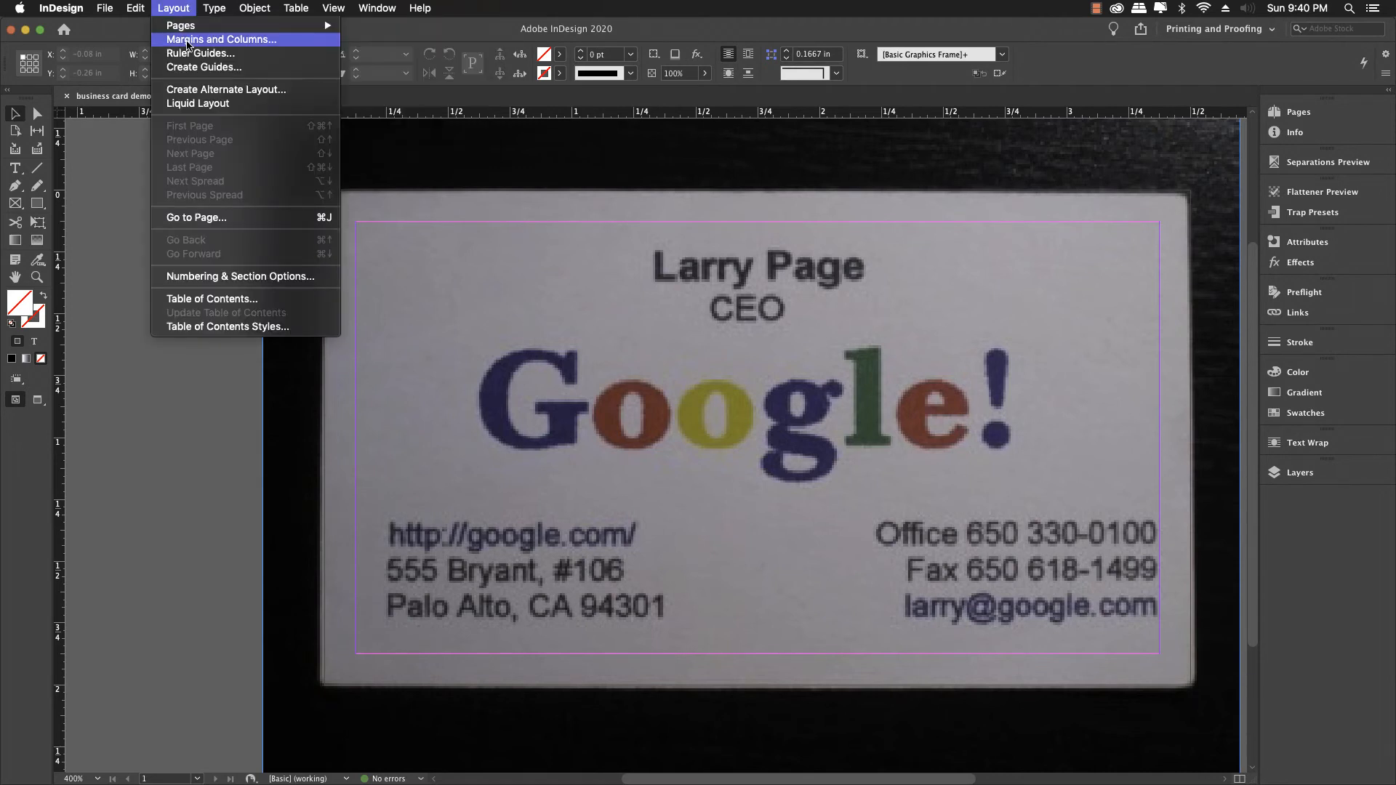
click(188, 38)
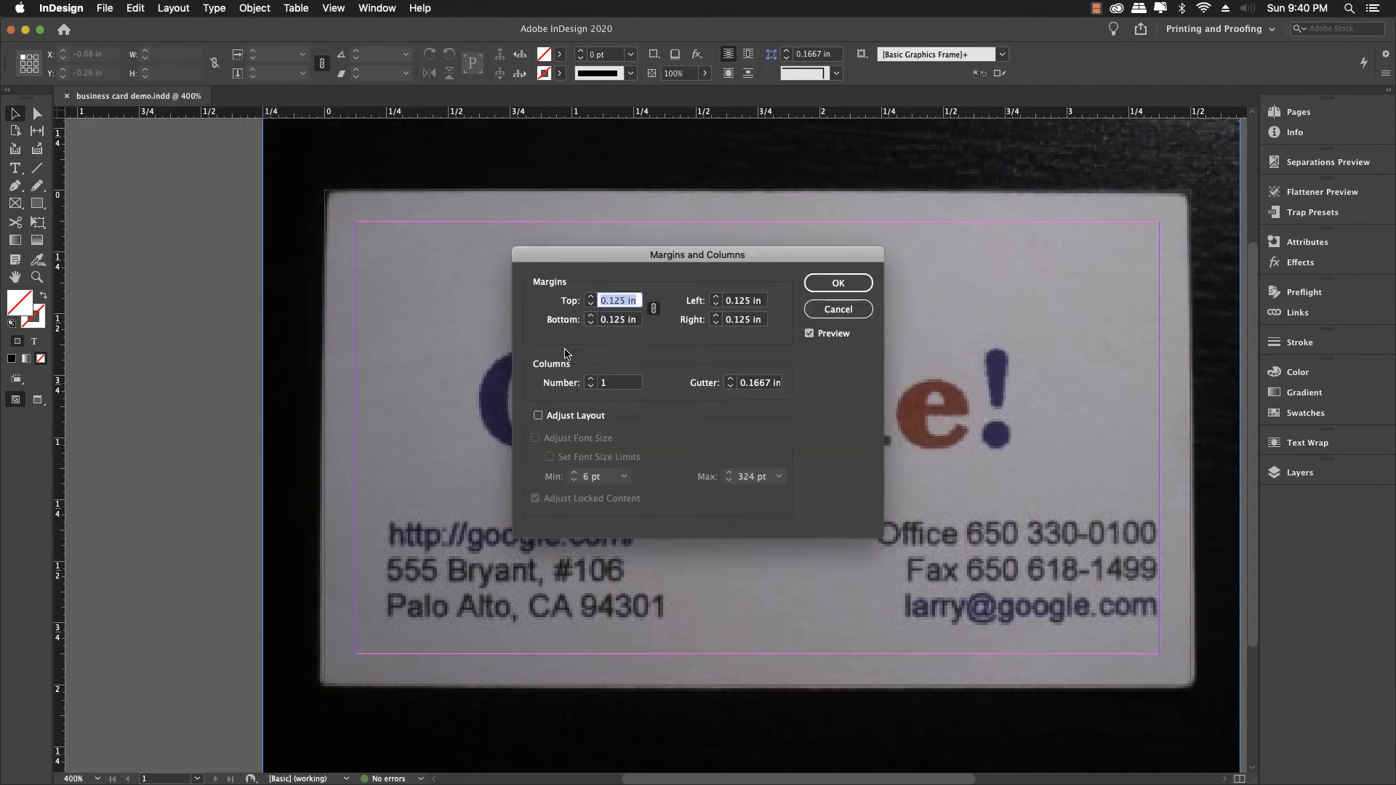
click(655, 310)
click(590, 297)
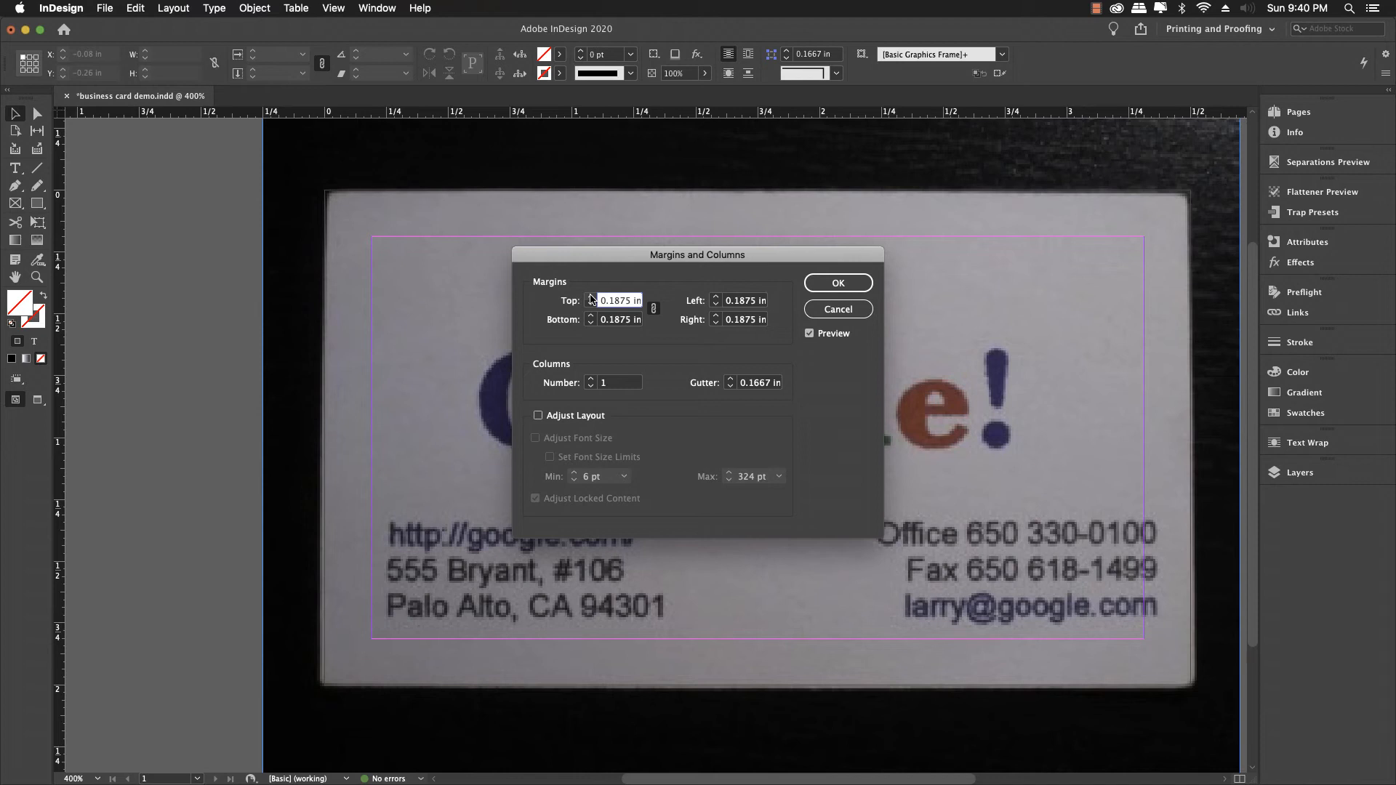
click(591, 297)
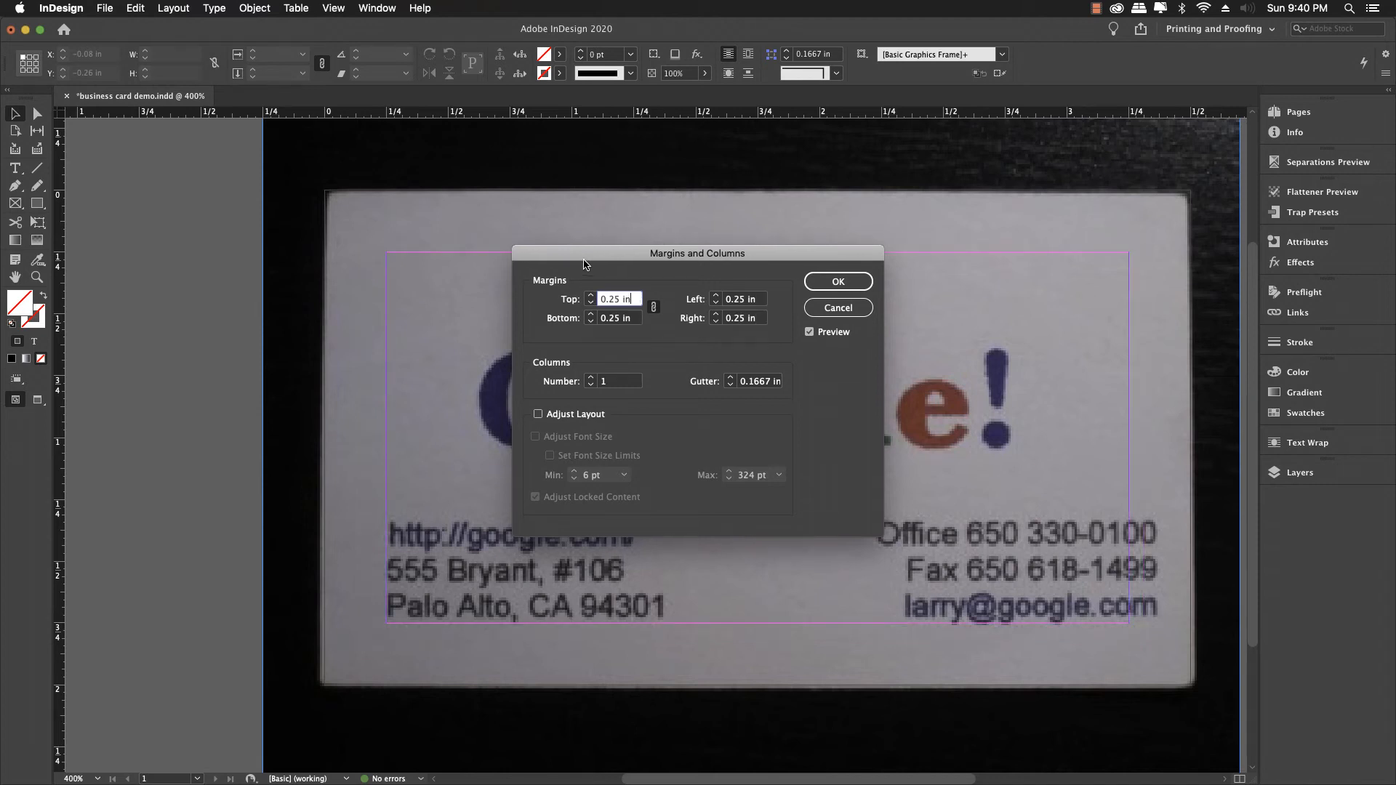
drag(583, 260, 641, 363)
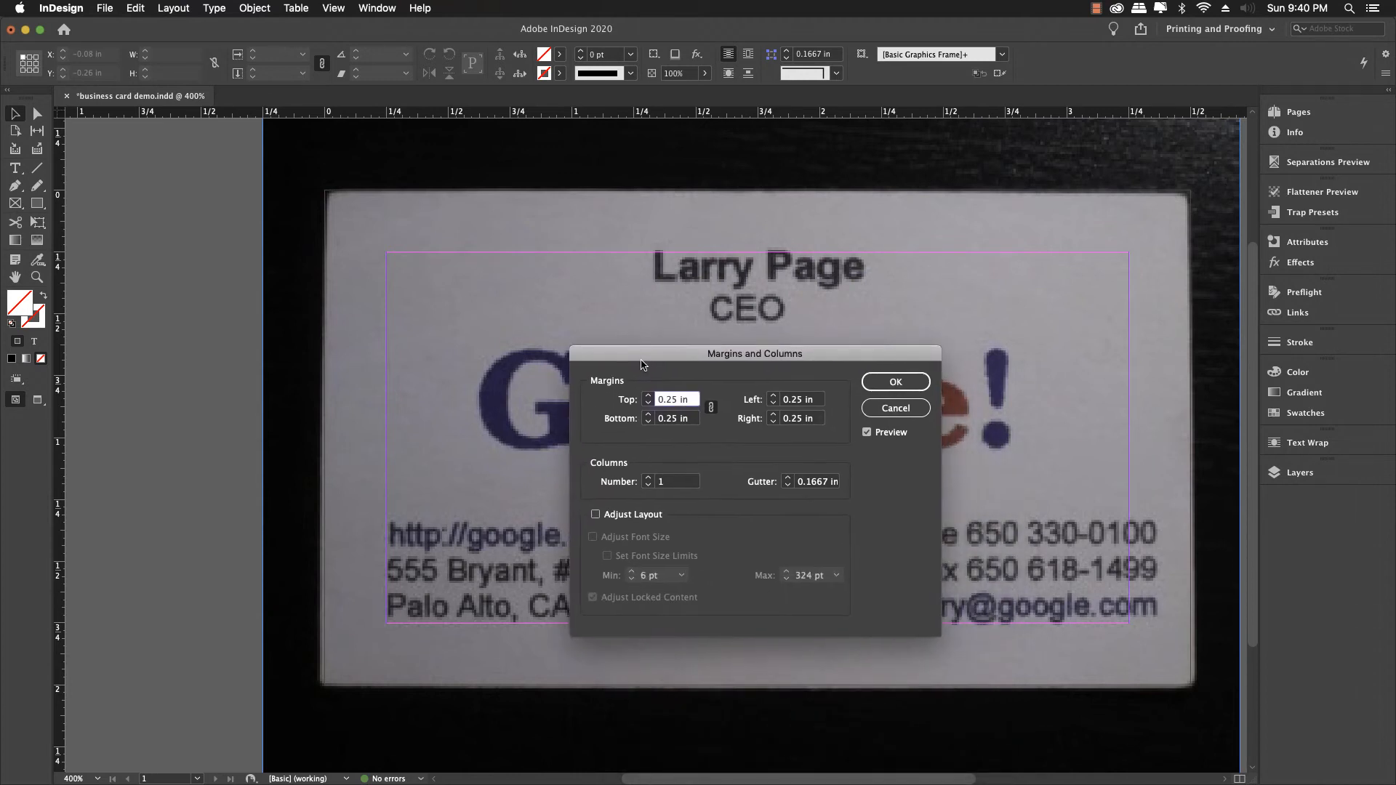
click(886, 387)
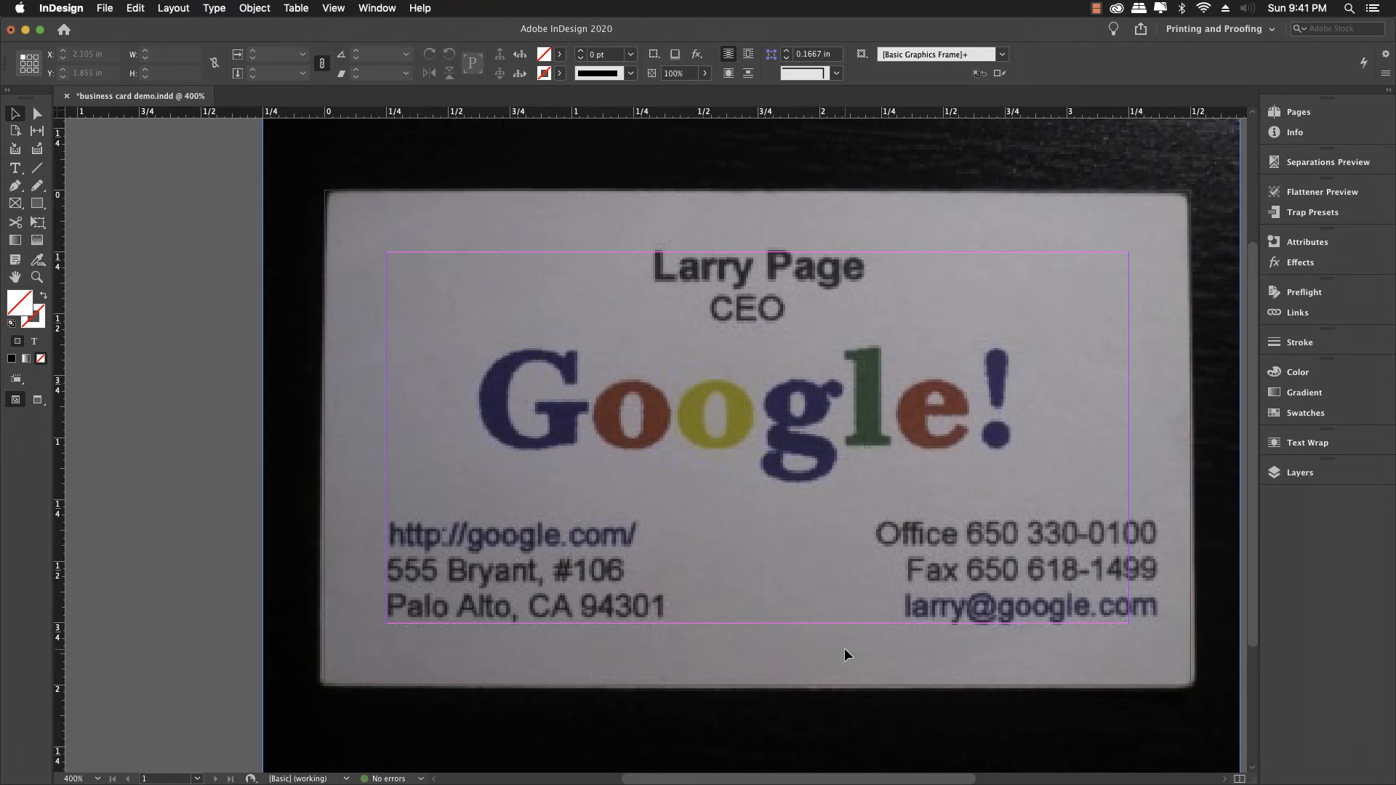
Step: Place google_2015.svg at the card's upper-left and enlarge its frame
key(super+d)
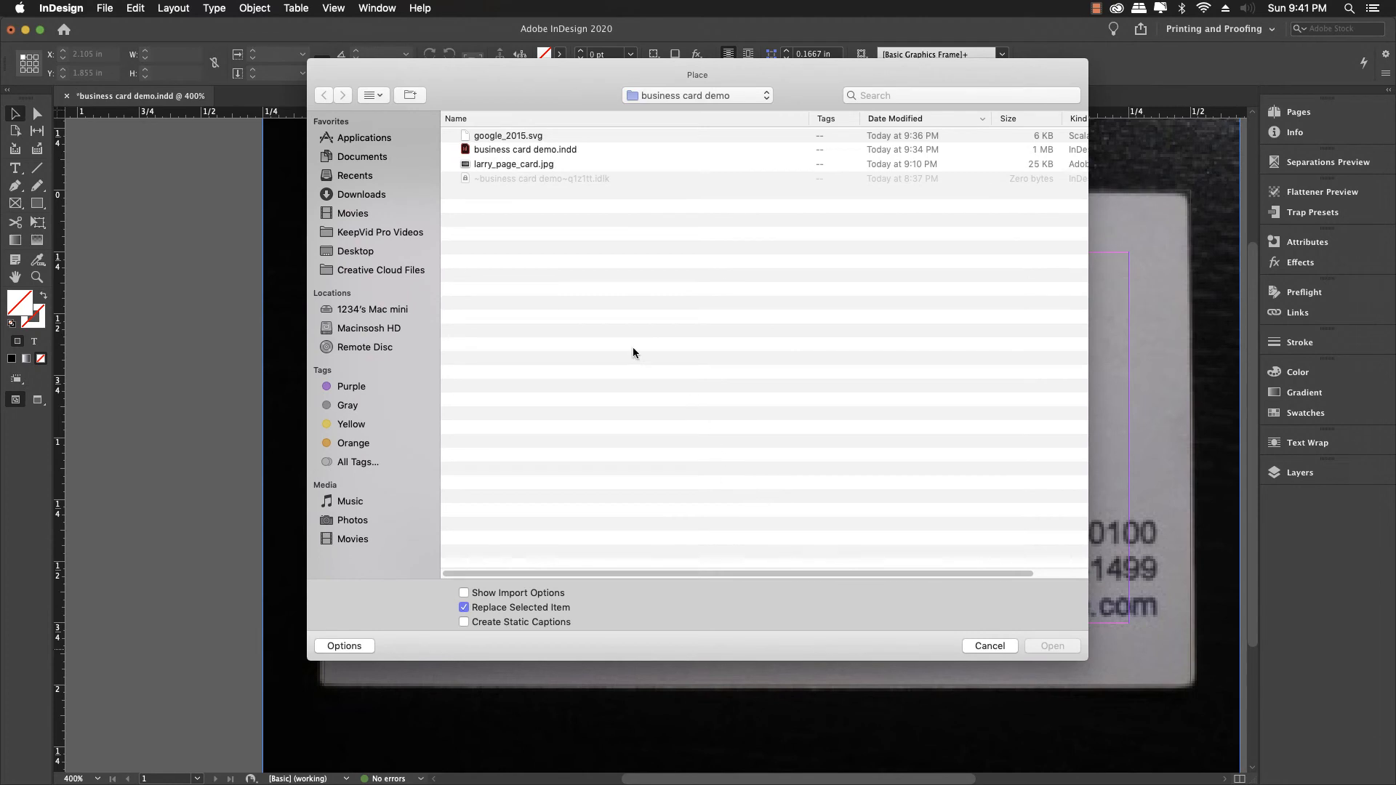
double_click(486, 135)
drag(487, 138, 578, 360)
drag(664, 393, 772, 437)
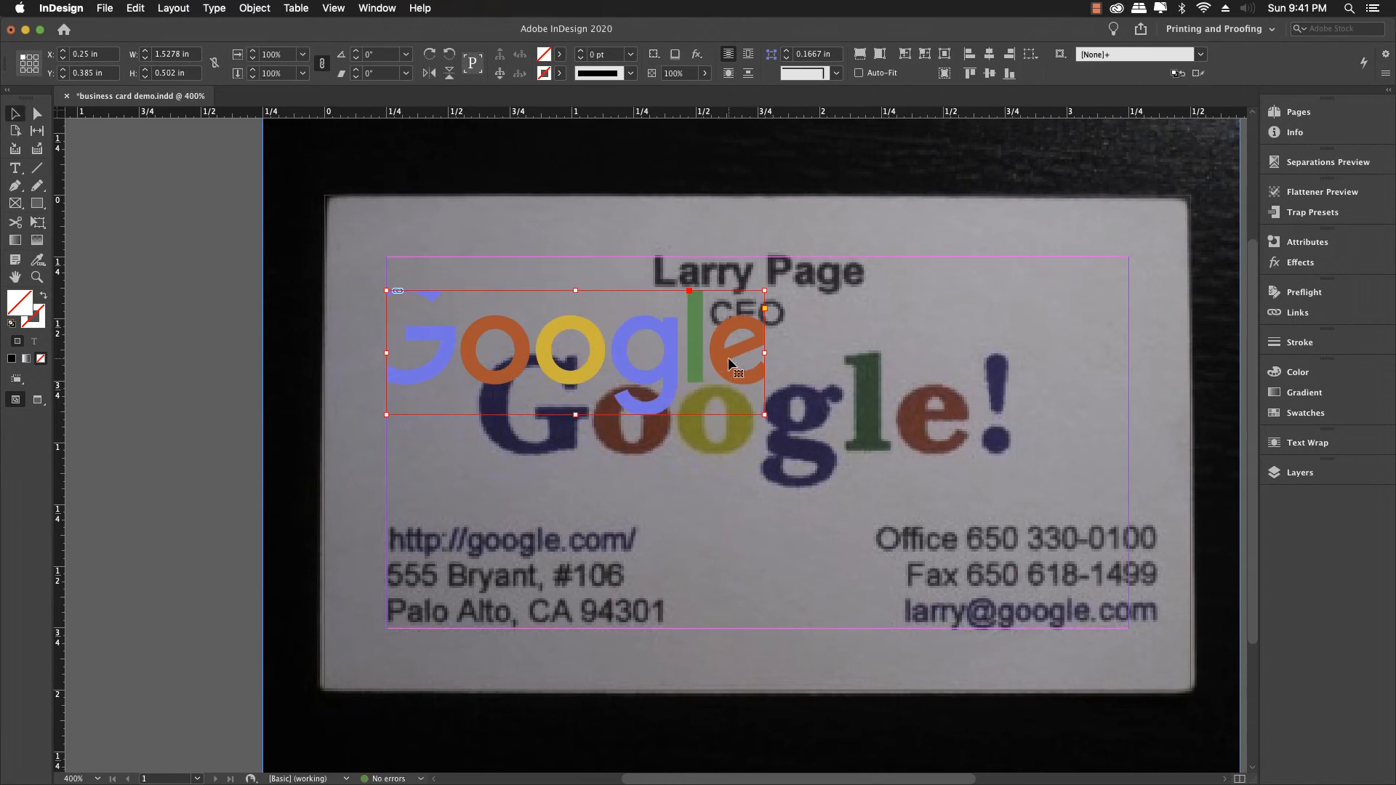
Step: Fit the logo proportionally at about 1.71 × 0.63 in over the photo's Google! wordmark
drag(729, 361, 822, 418)
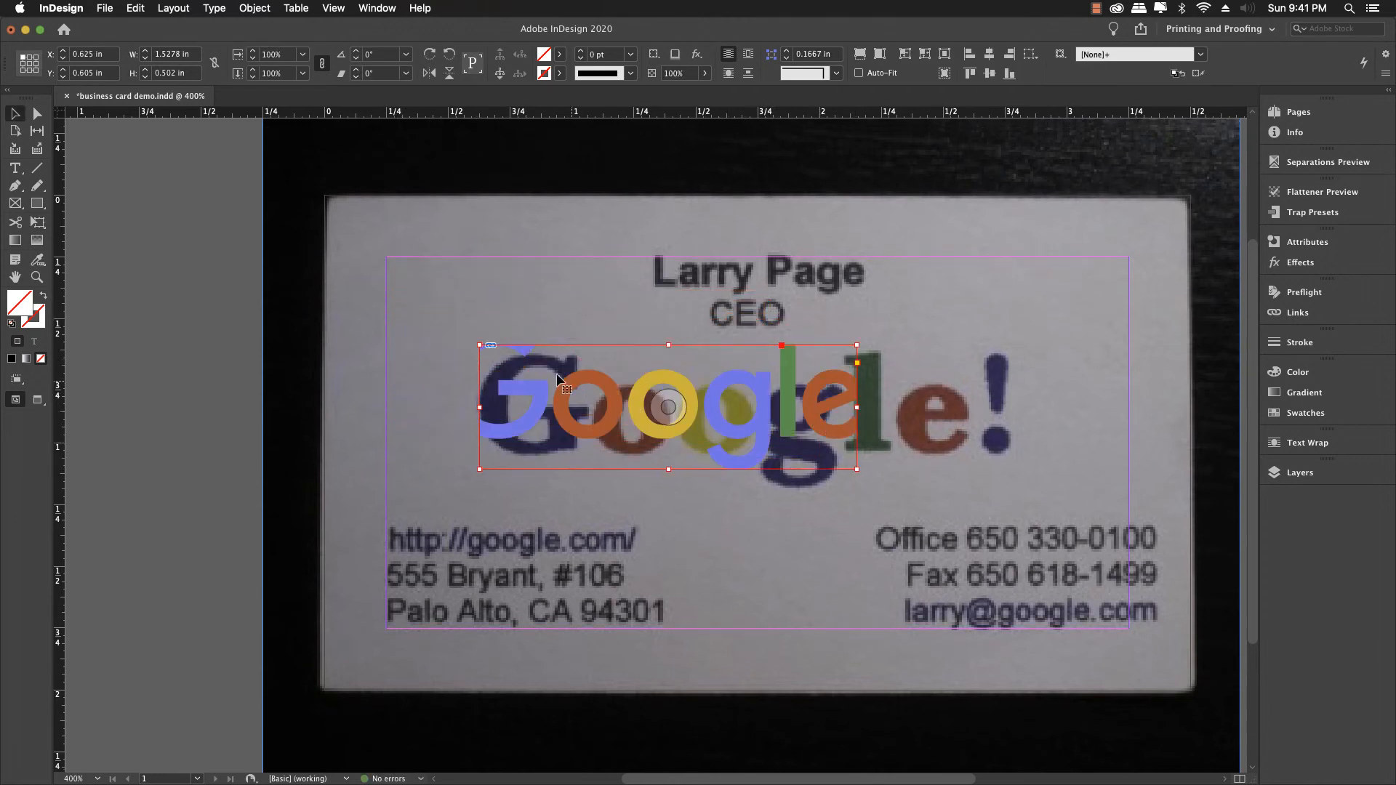
drag(479, 345, 400, 283)
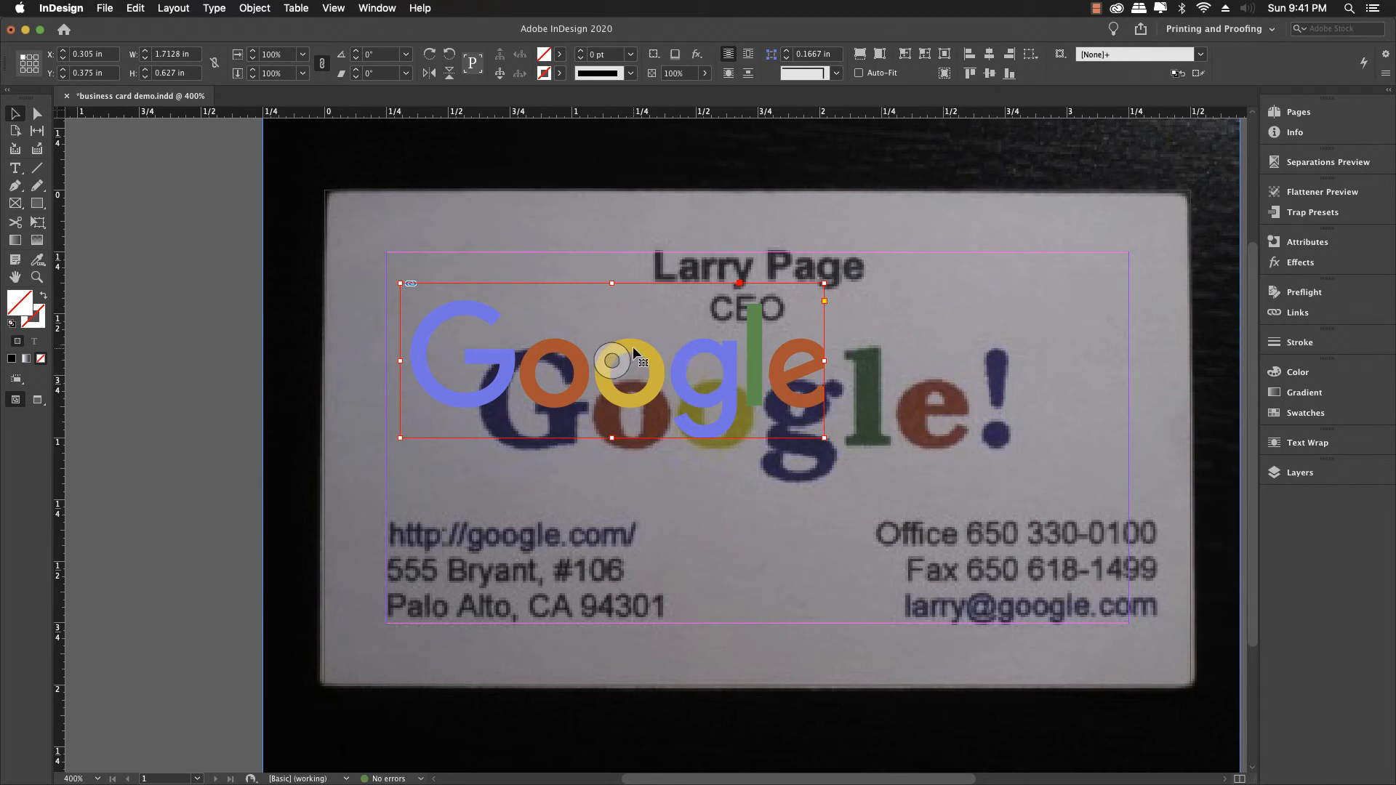
drag(630, 356, 745, 386)
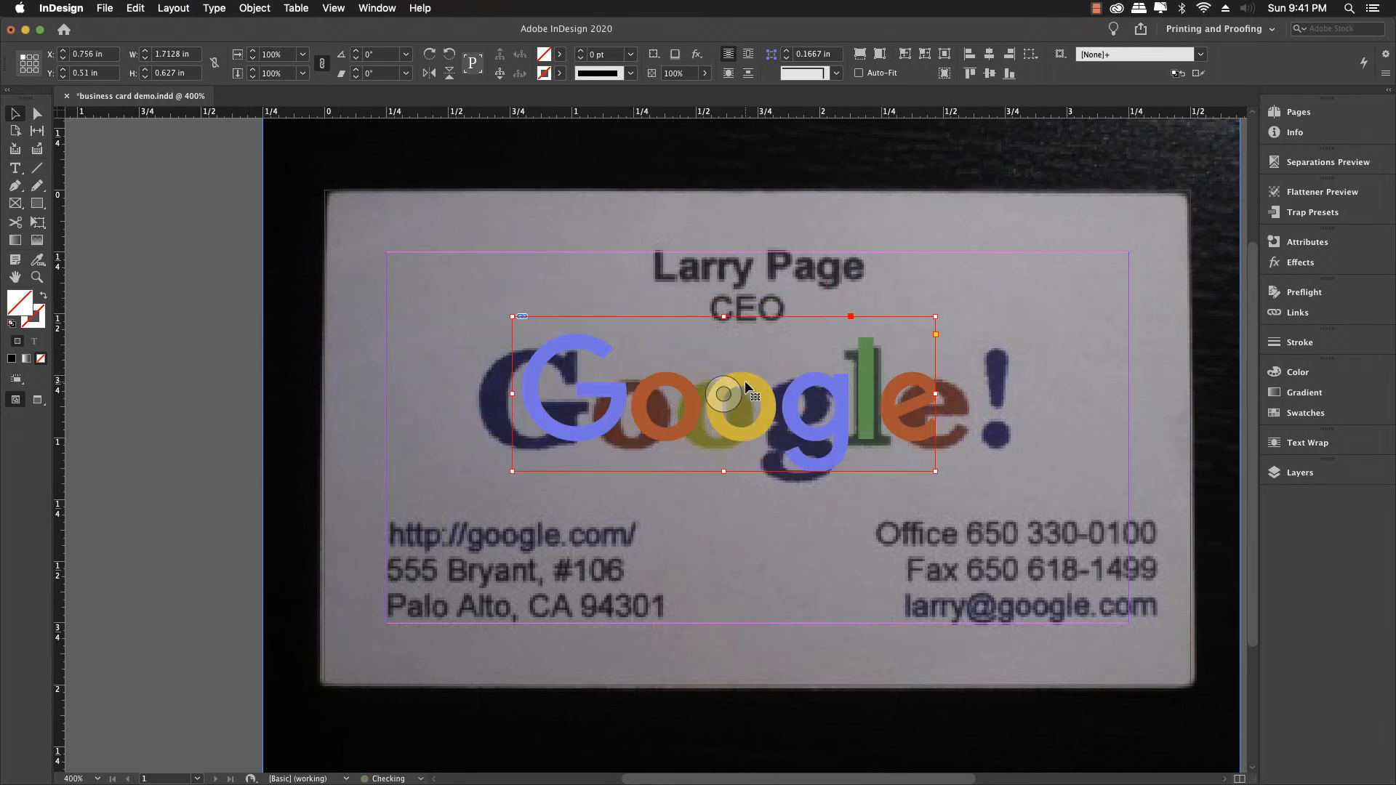
click(878, 58)
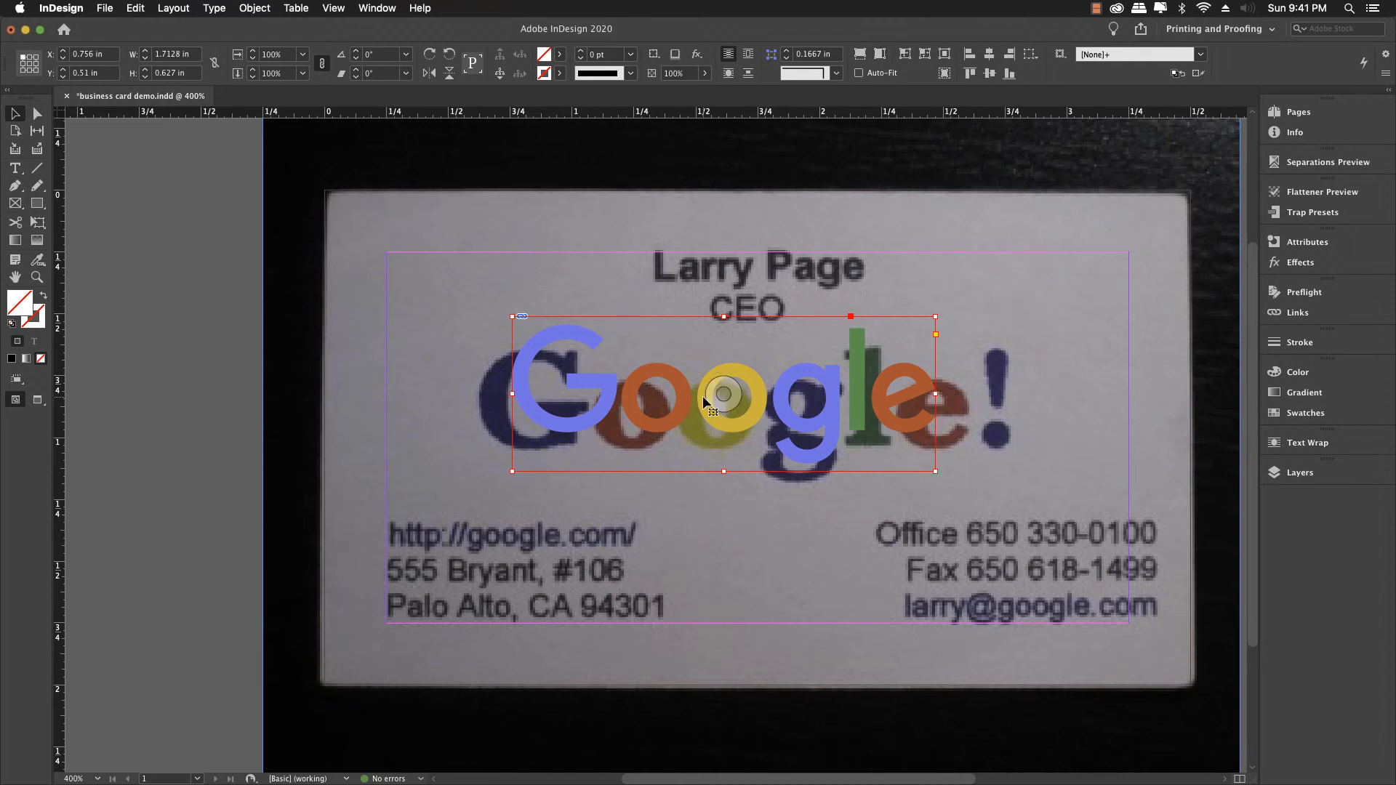
drag(706, 412, 694, 429)
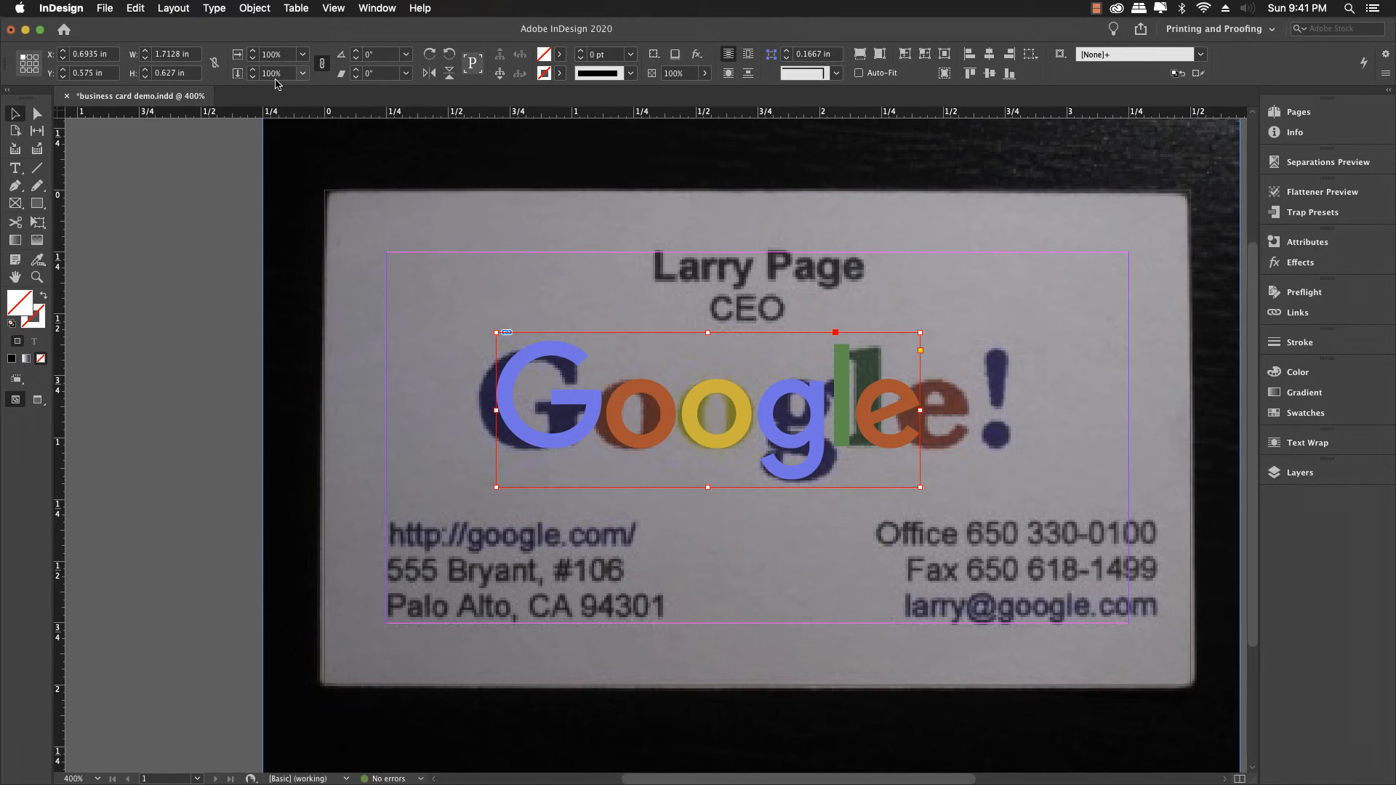
click(241, 58)
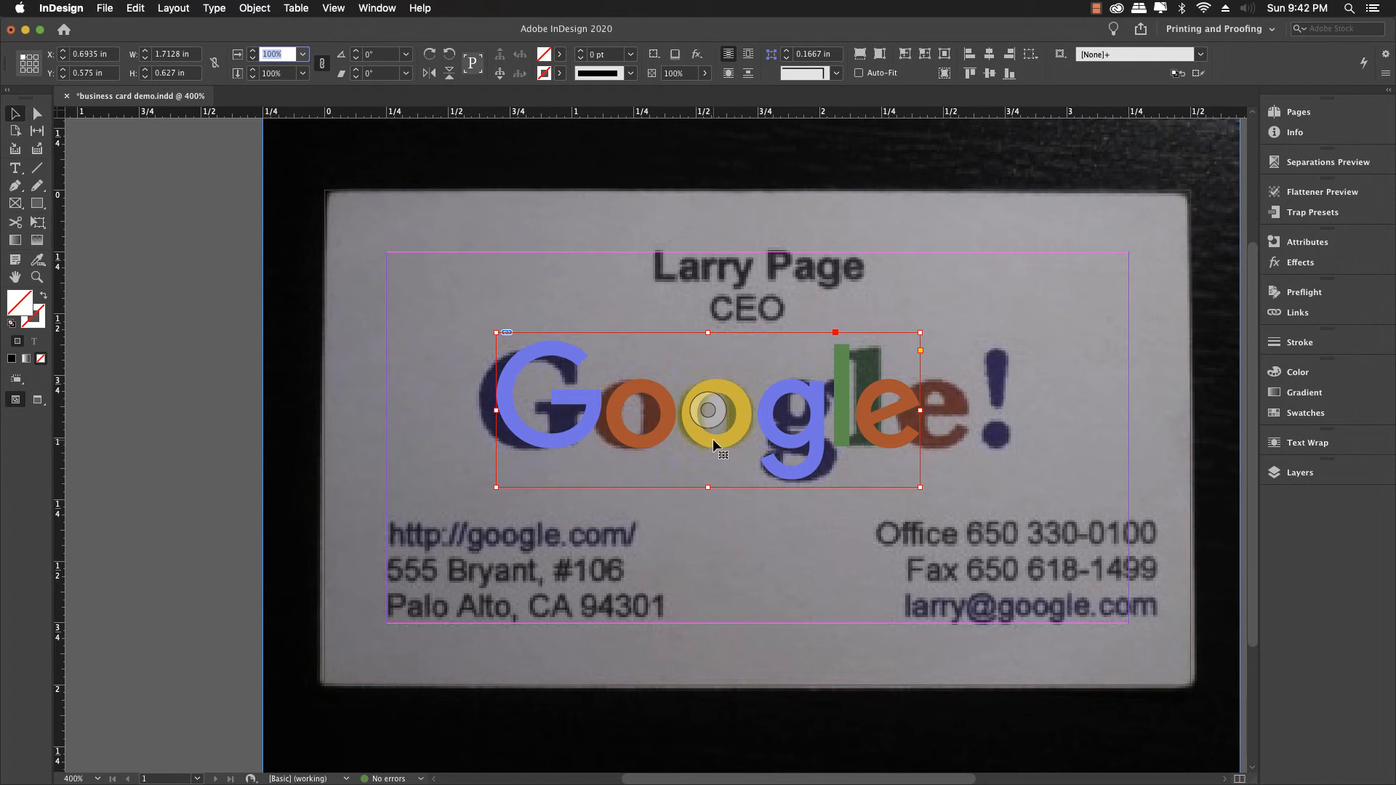
drag(716, 439, 735, 438)
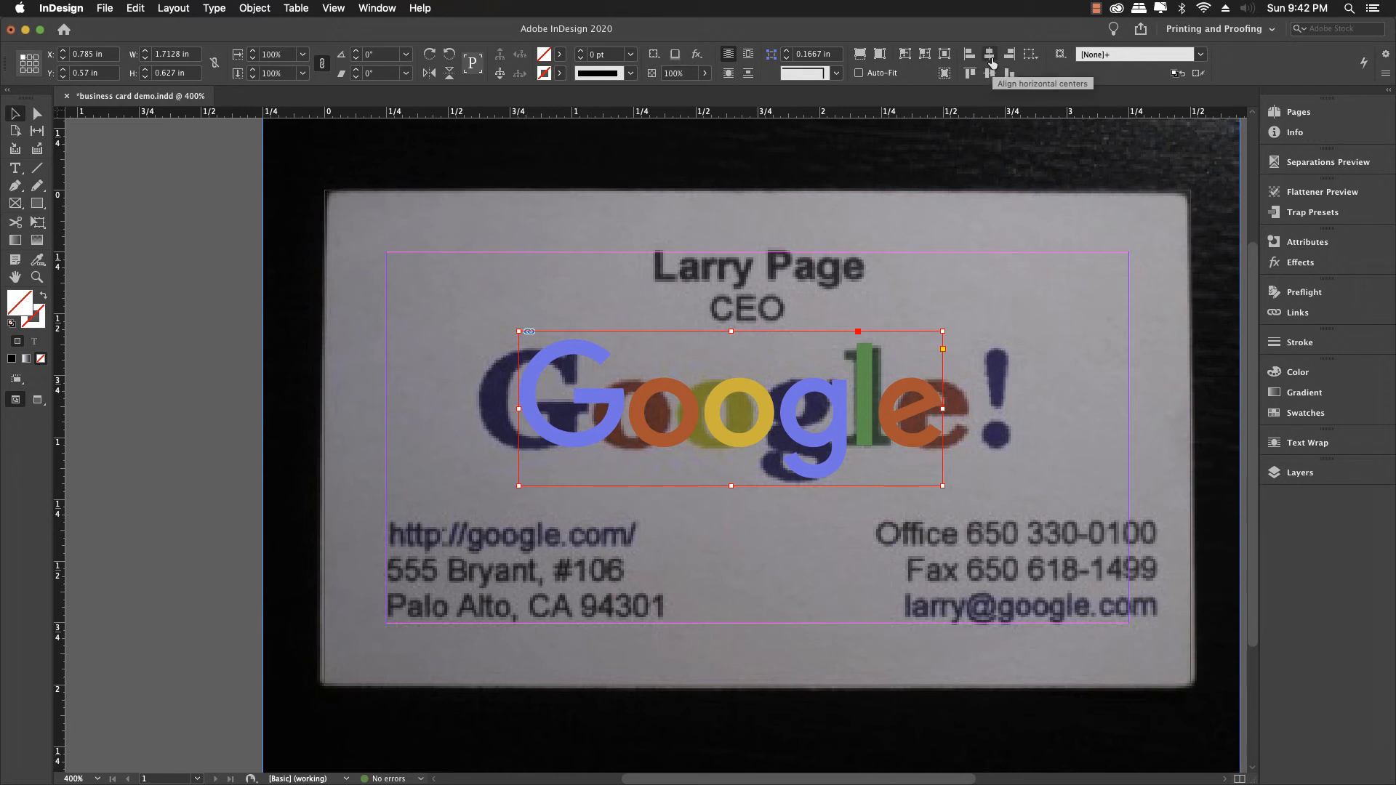
Step: Align the Google logo to the page's horizontal and vertical centres
click(1031, 55)
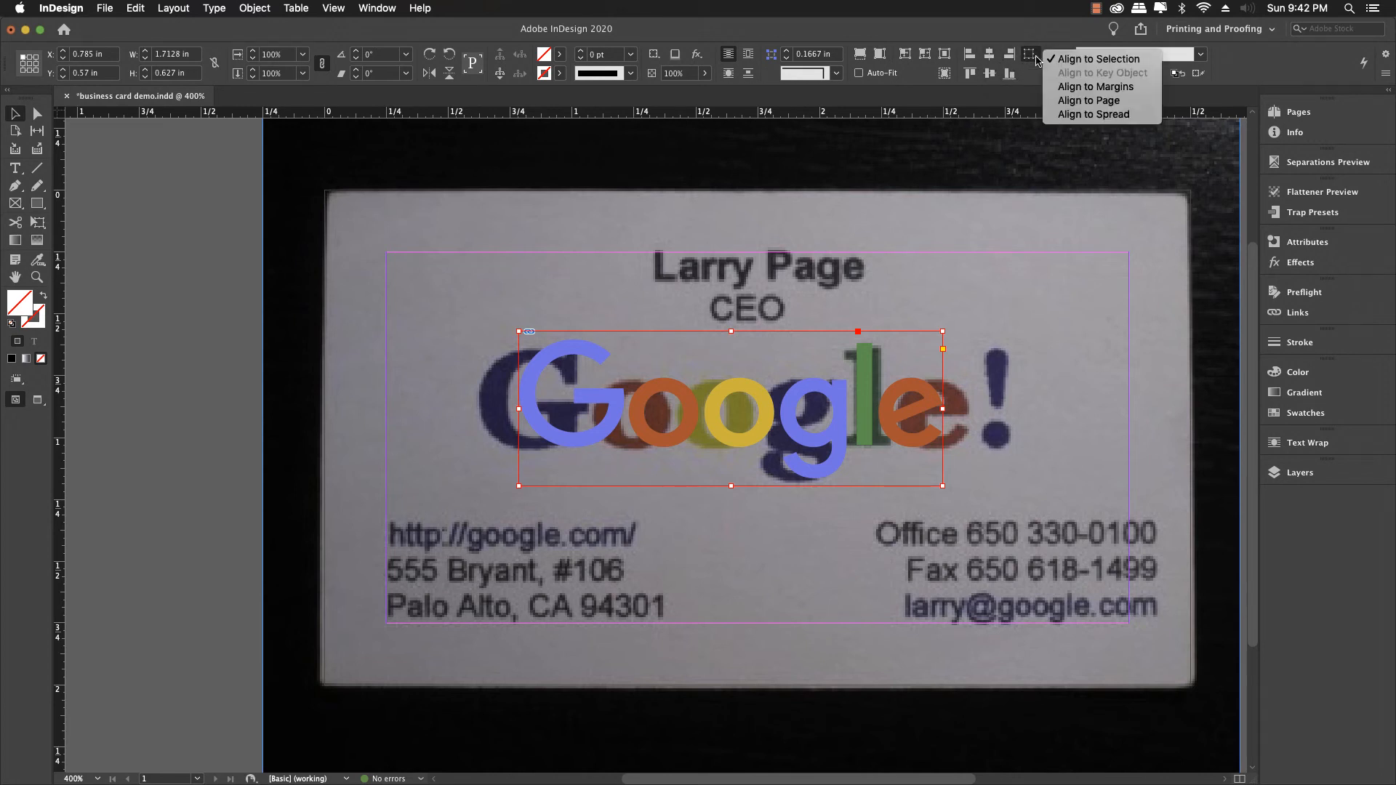
click(1062, 106)
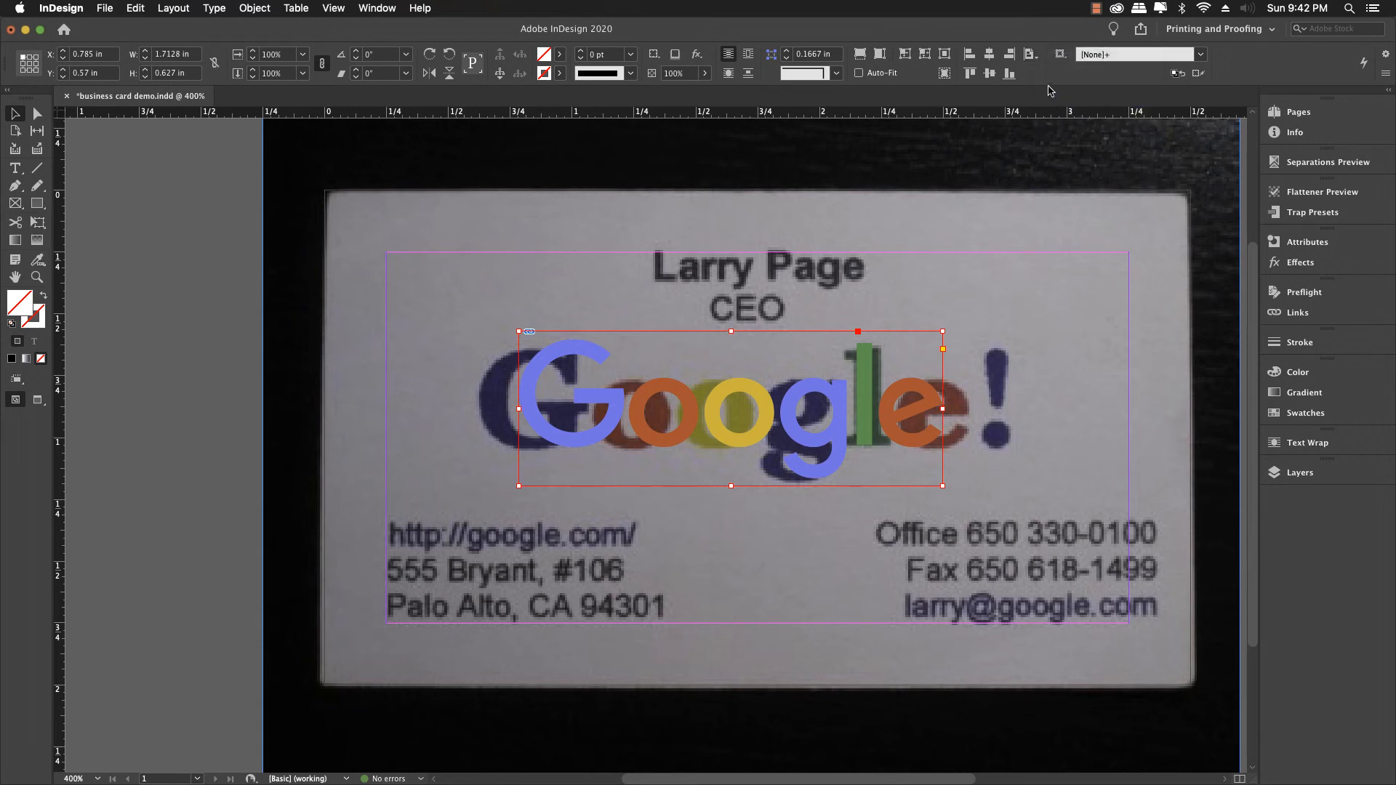
click(989, 55)
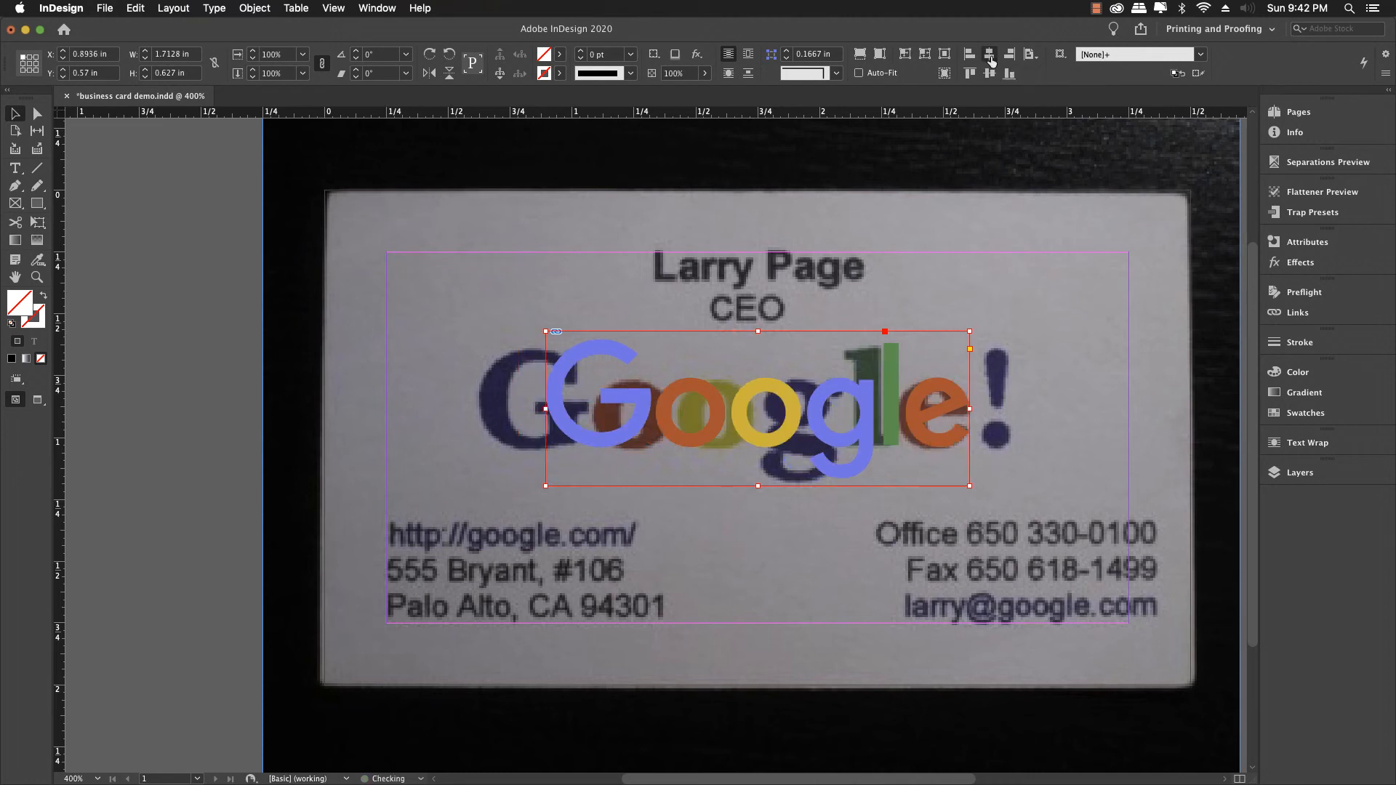
click(1046, 231)
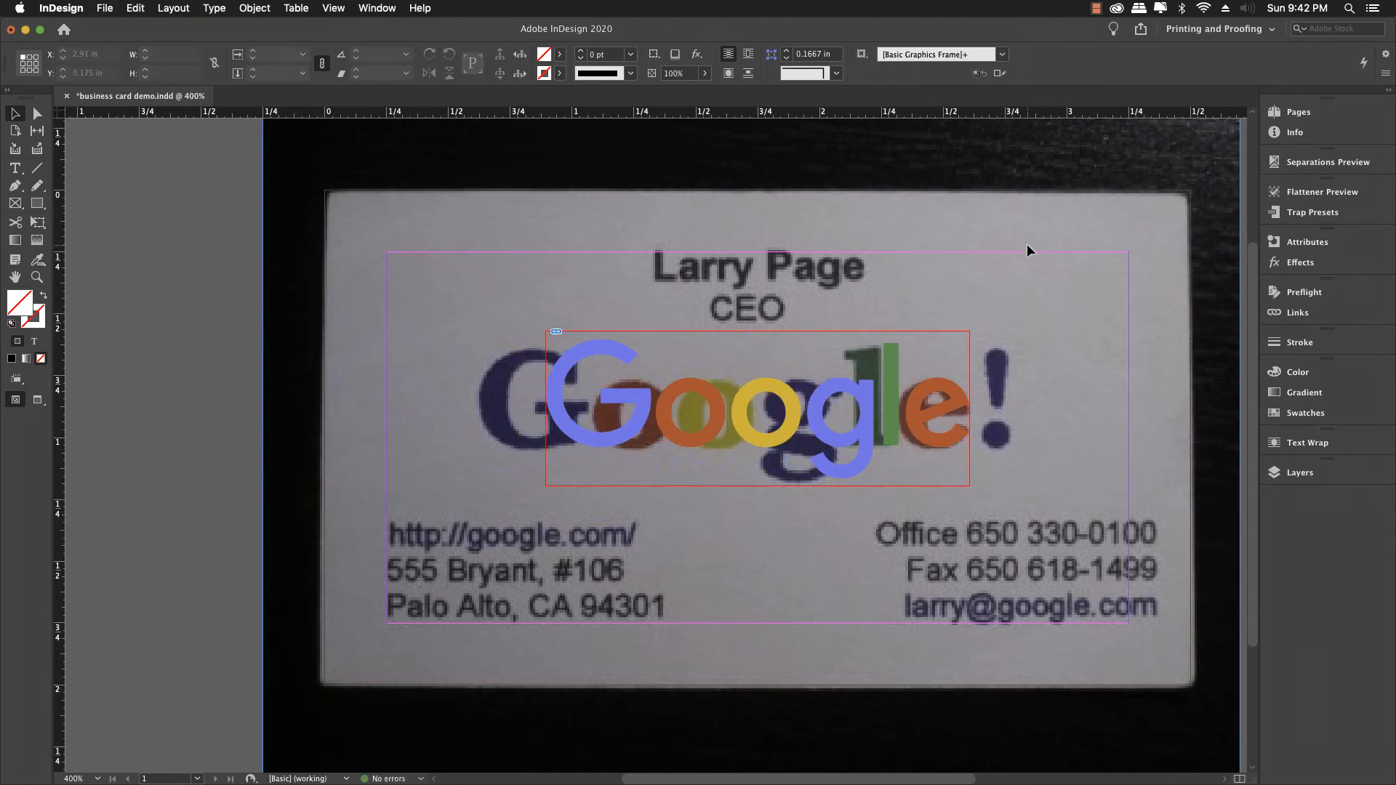
click(936, 398)
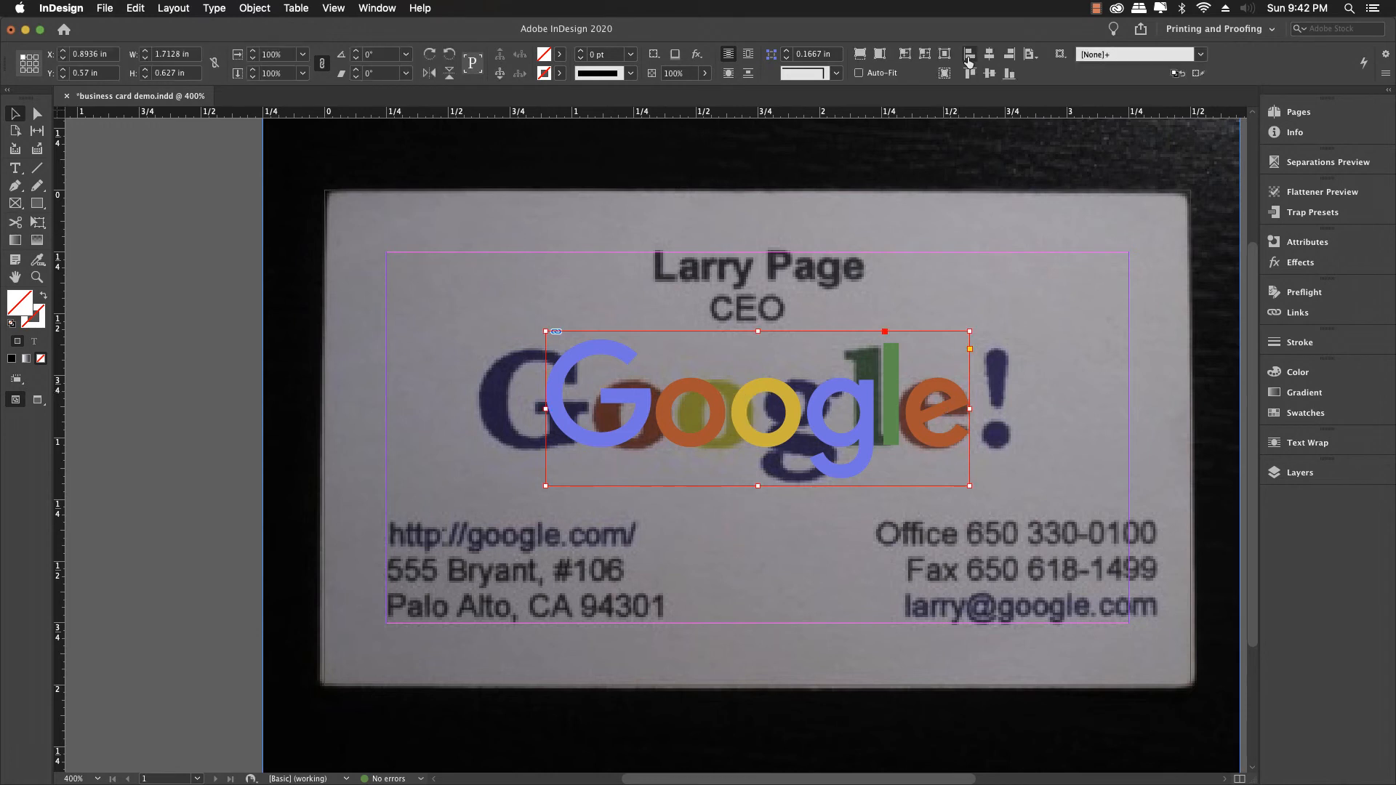
click(990, 75)
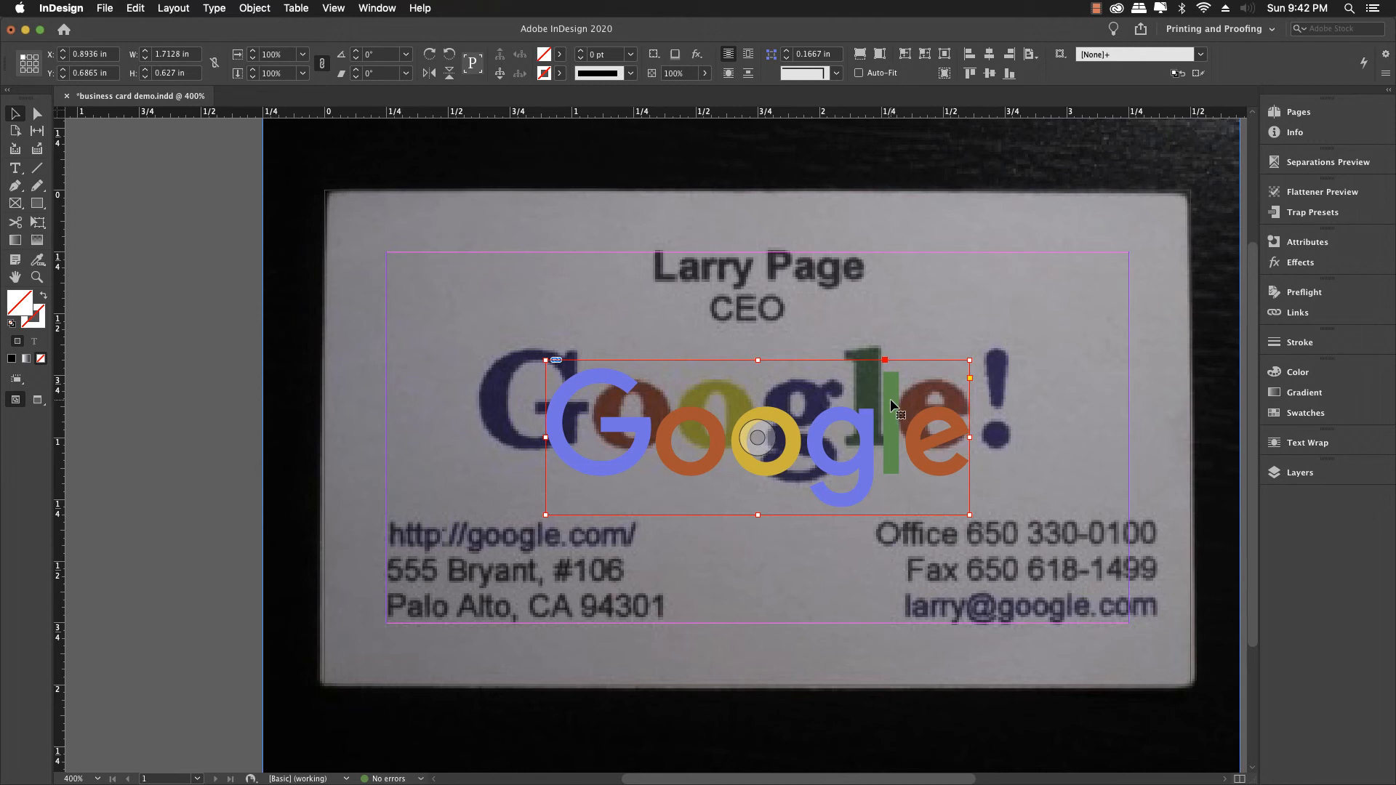
Step: Nudge the logo up to about 0.575 in from the top and save
key(Up)
key(Up)
key(Up)
key(Up)
key(Up)
key(Up)
key(Up)
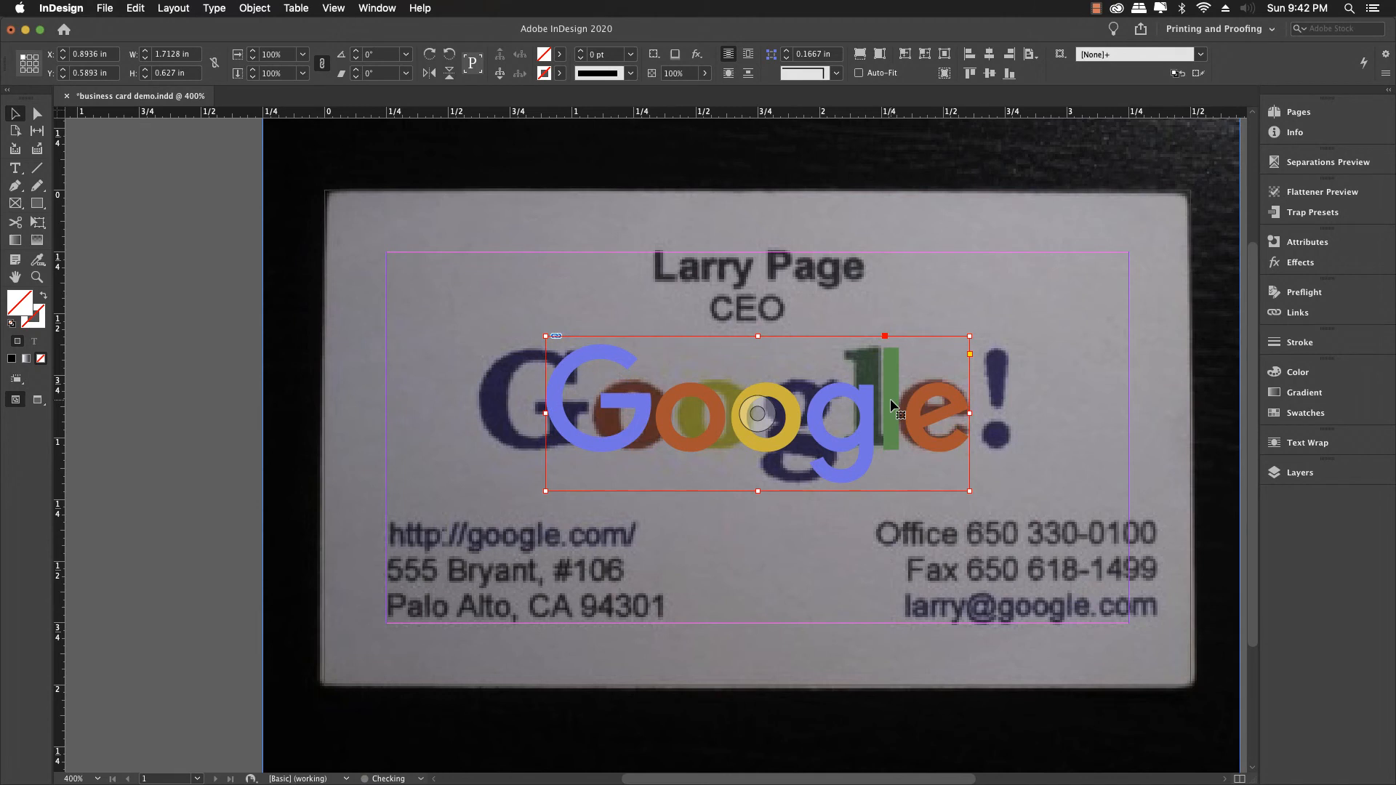
key(Up)
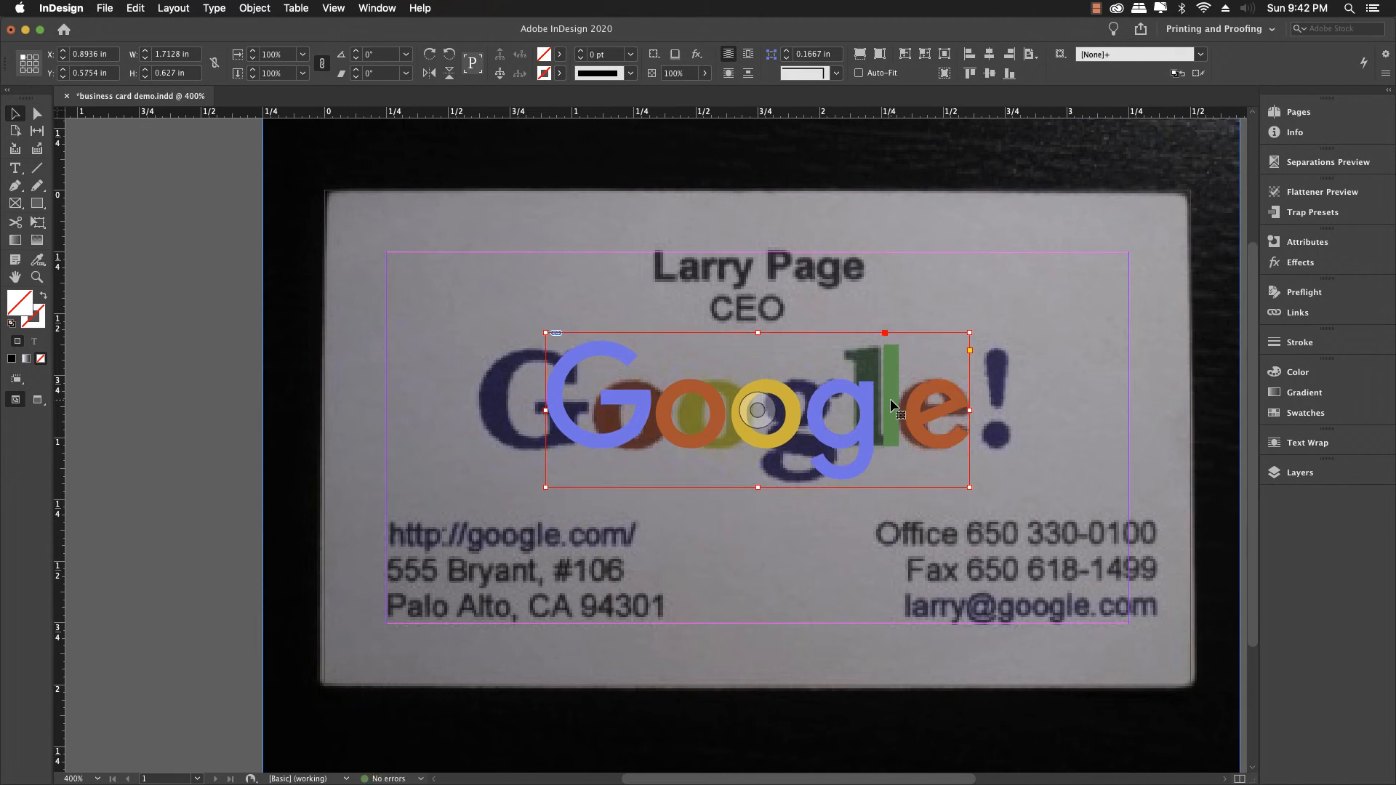
click(232, 359)
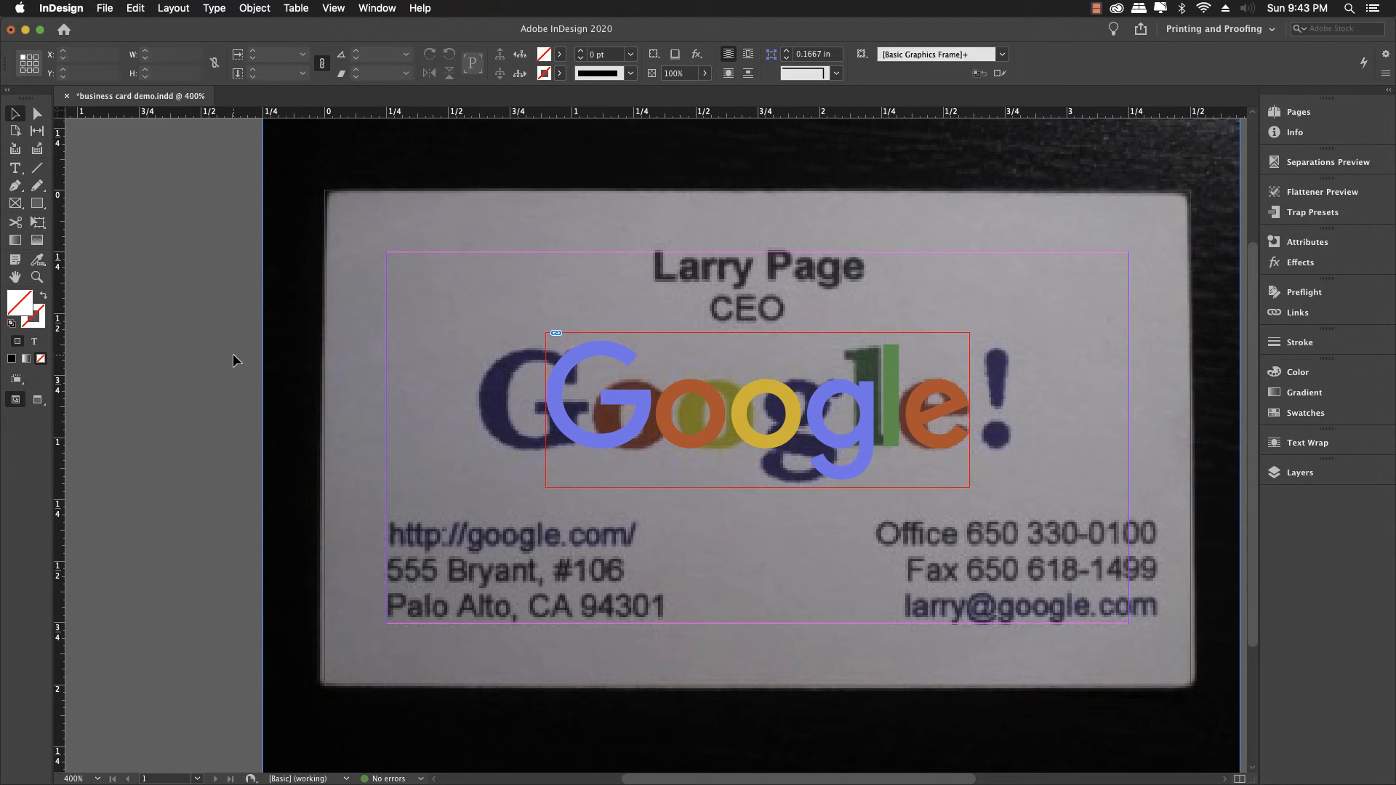
key(super+s)
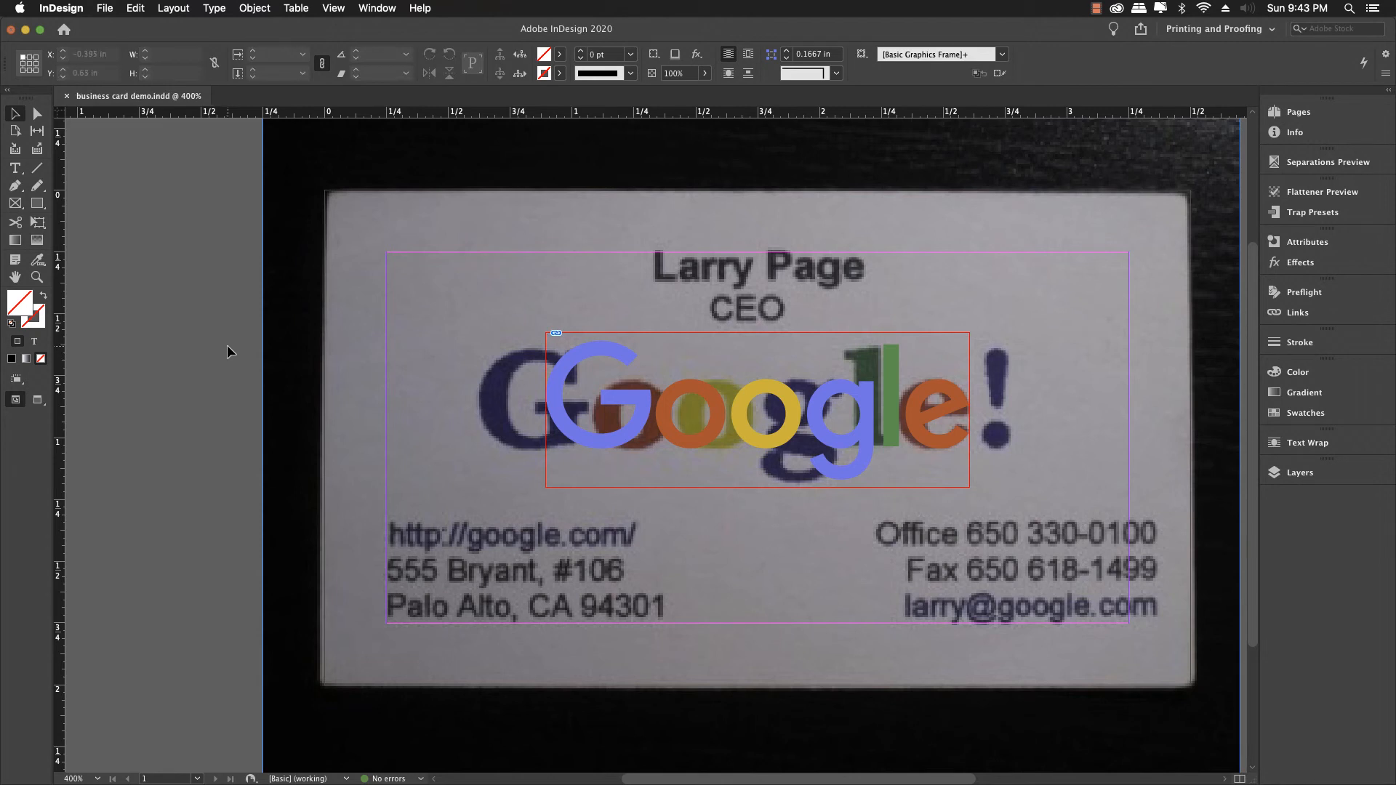
Step: Draw a text frame across the card's top holding the cardholder's name over CEO
click(15, 169)
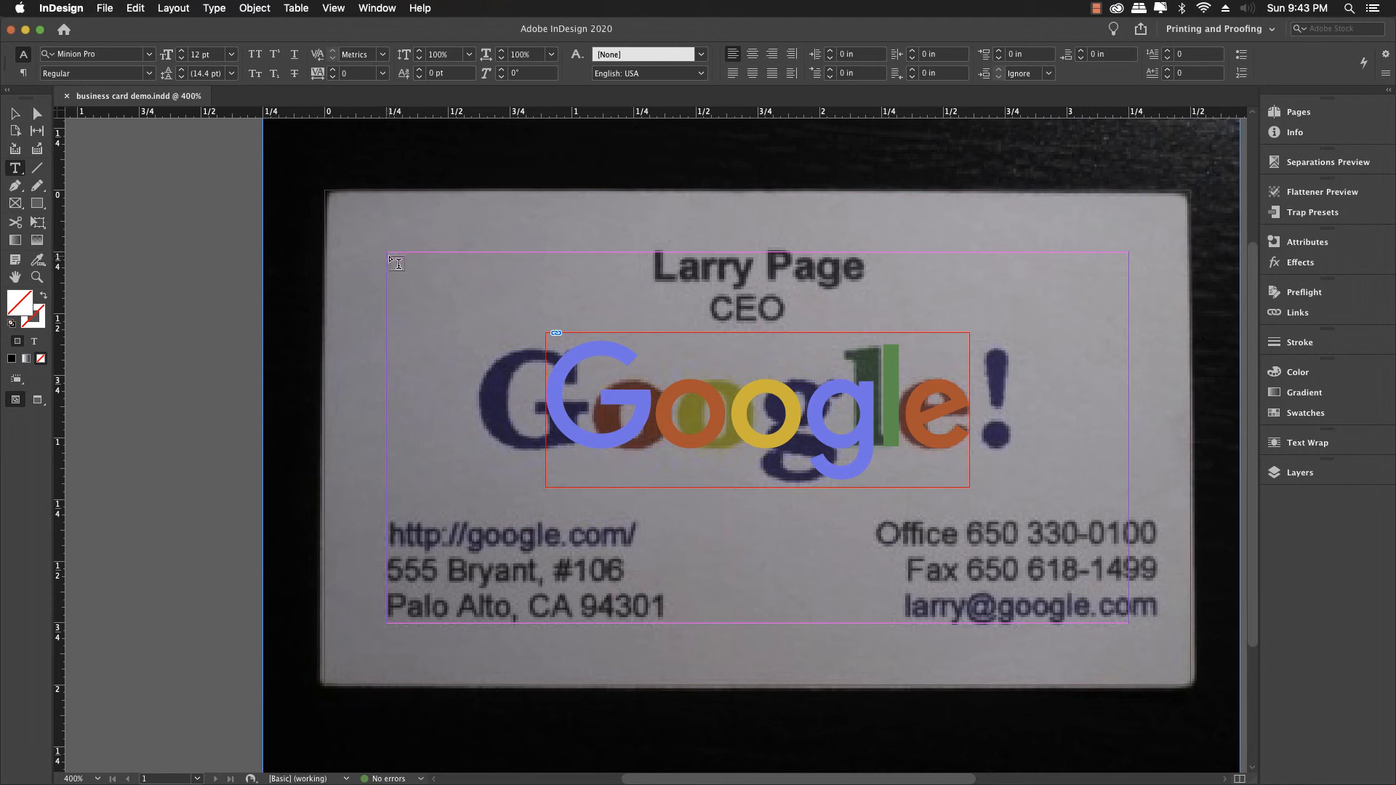
drag(389, 255, 1128, 341)
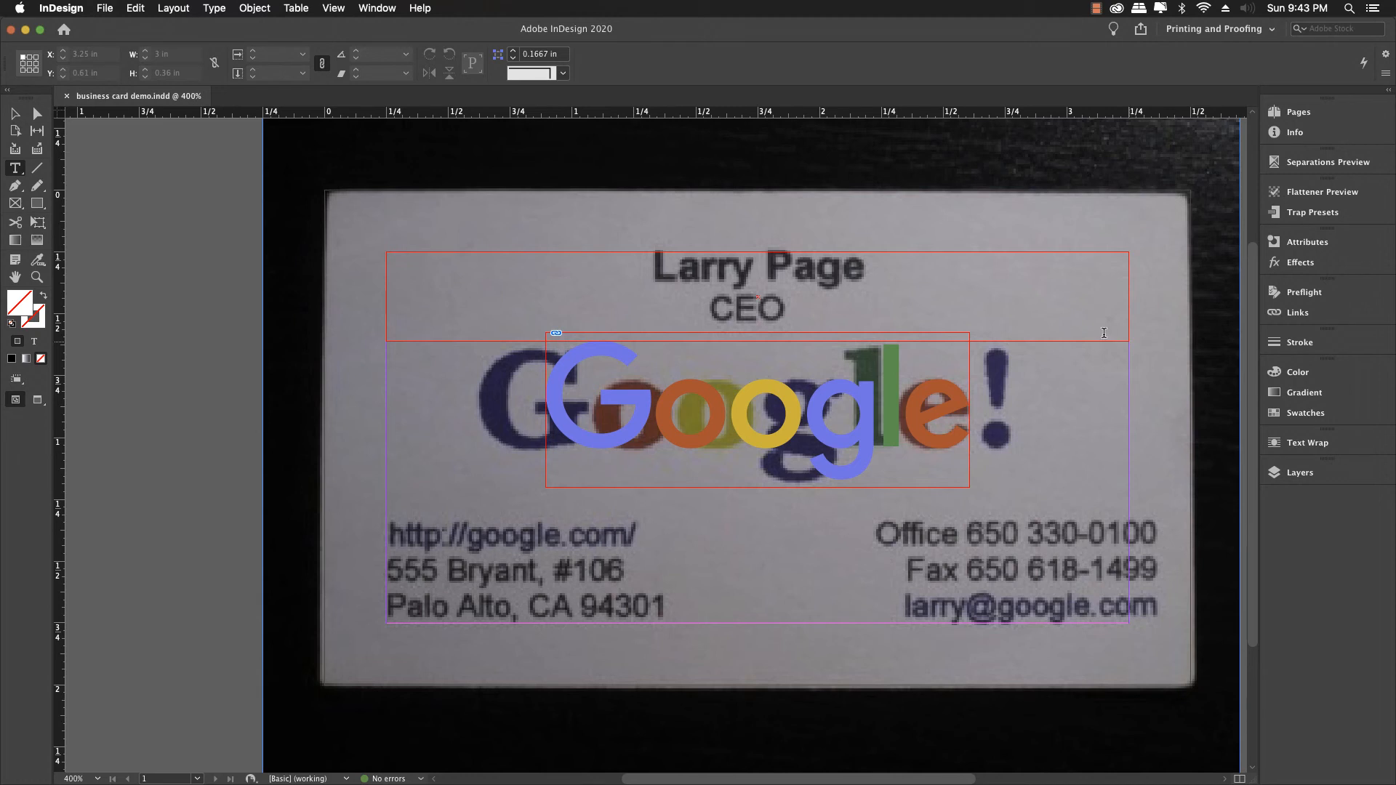
click(1104, 333)
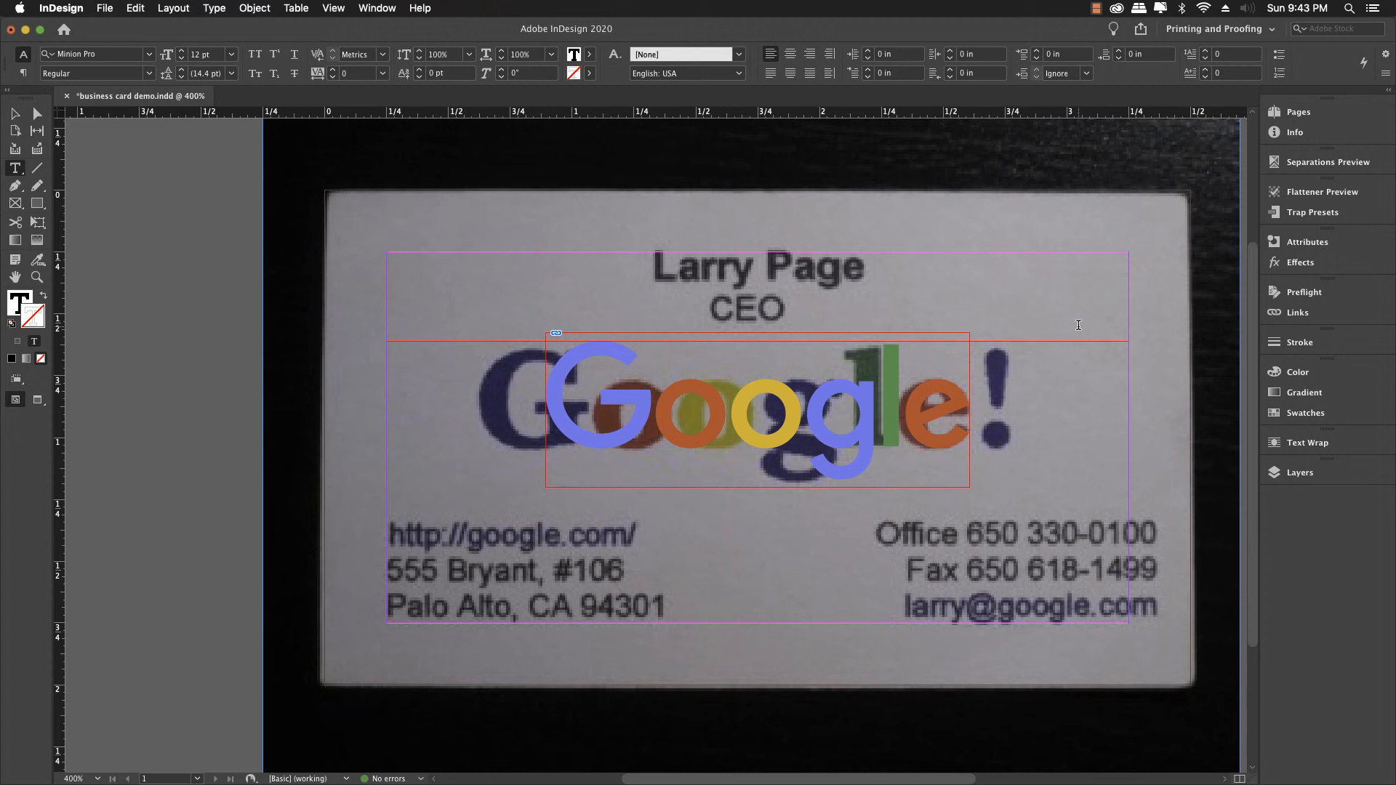
text(Larry P)
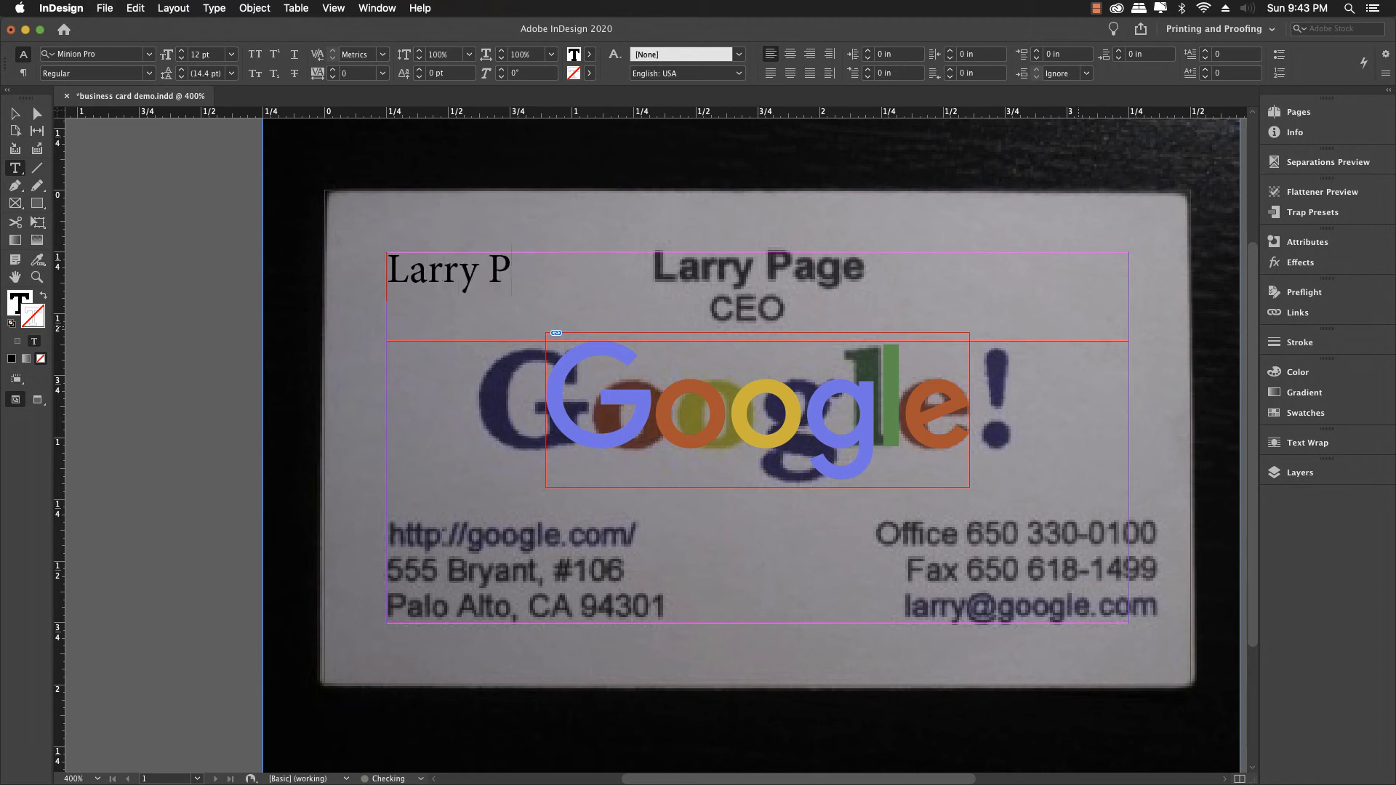
text(age)
key(Return)
text(C)
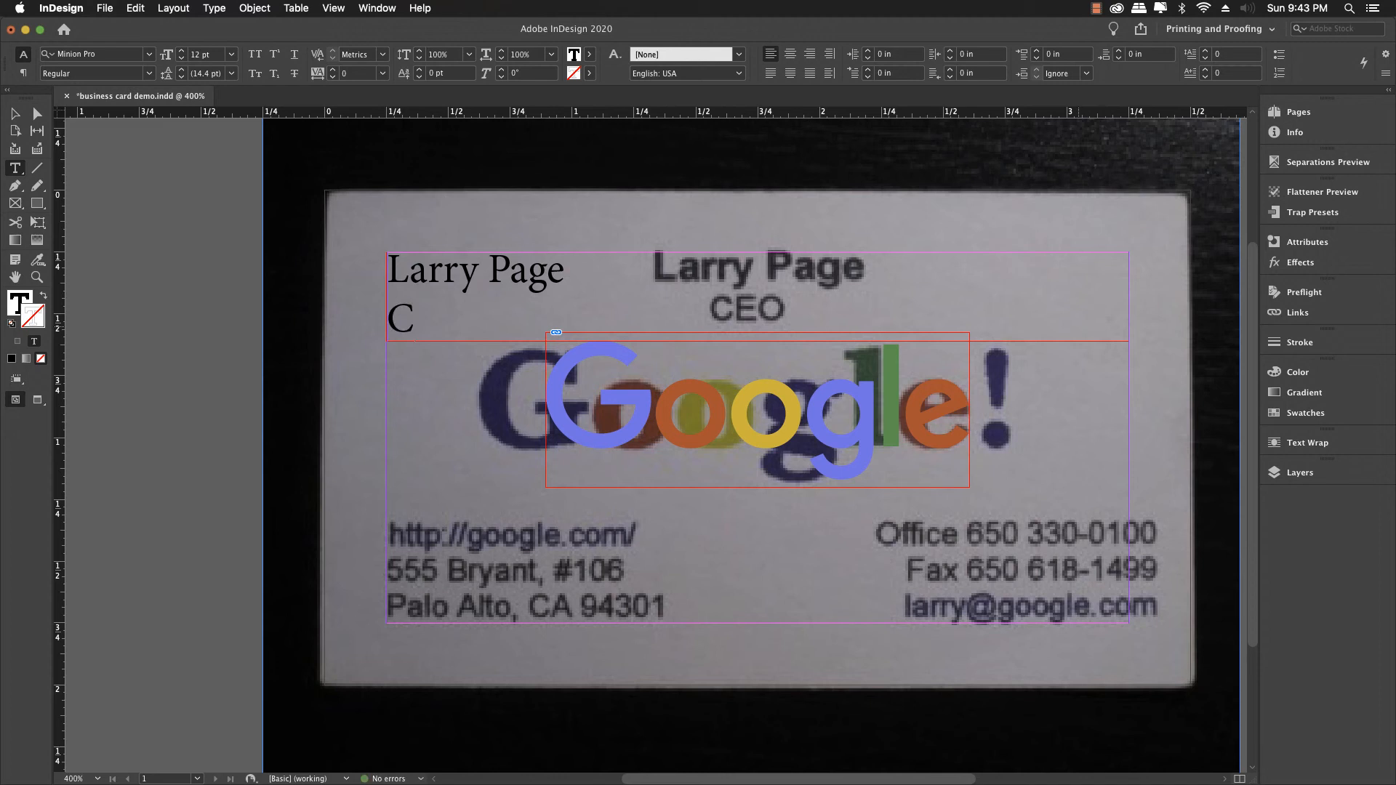
text(EO)
drag(477, 320, 396, 269)
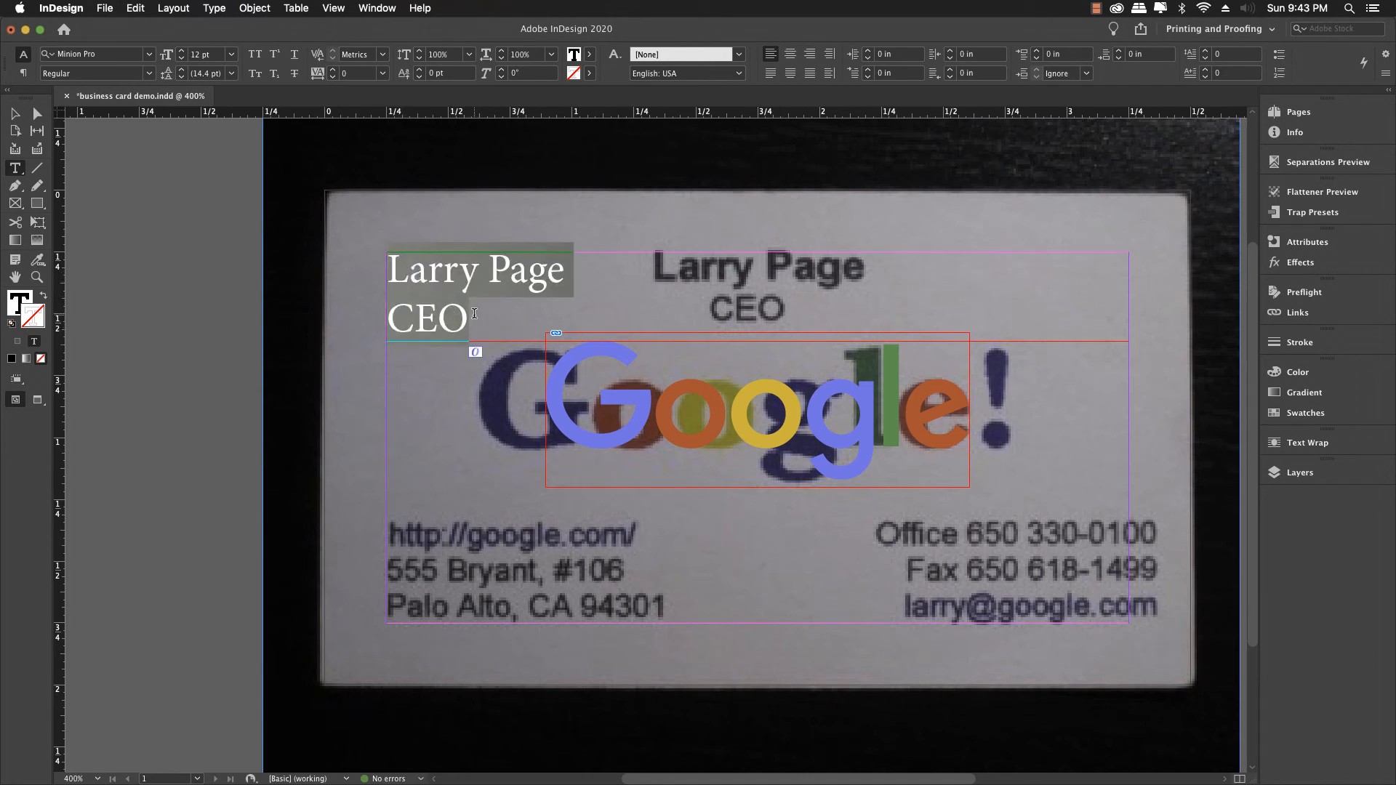
key(Escape)
key(super+a)
Step: Set the name and title in Arial Regular, centred
click(150, 55)
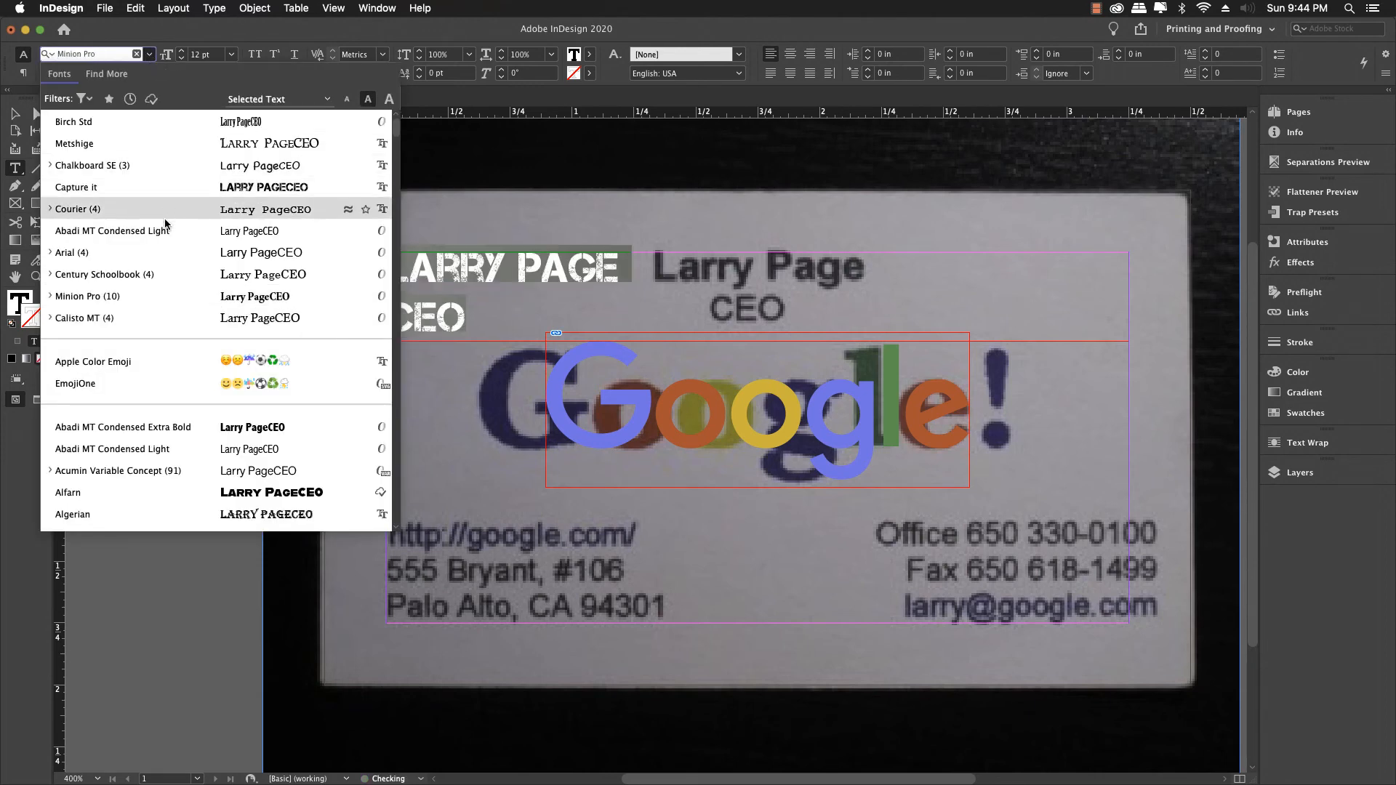
scroll(165, 231, down, 3)
scroll(164, 231, down, 5)
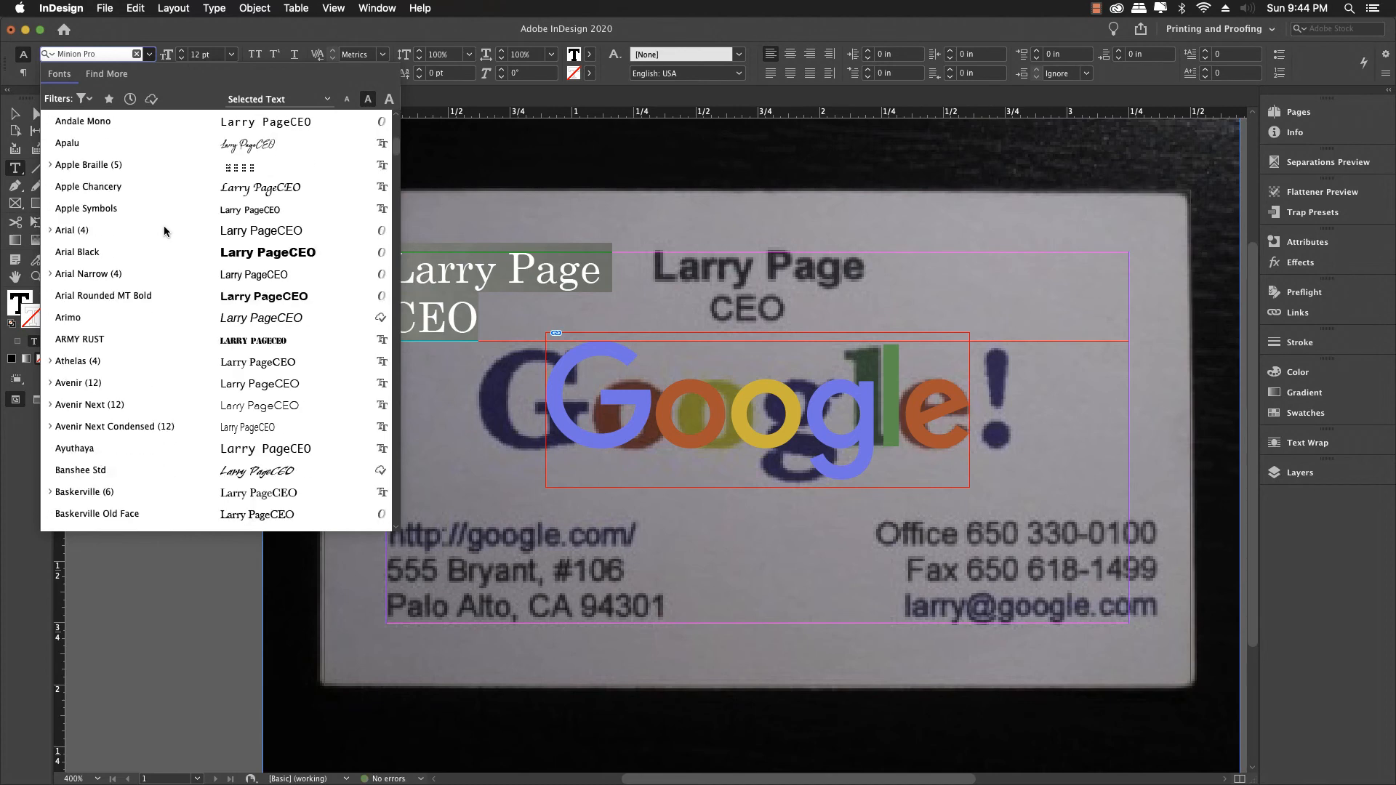
click(51, 230)
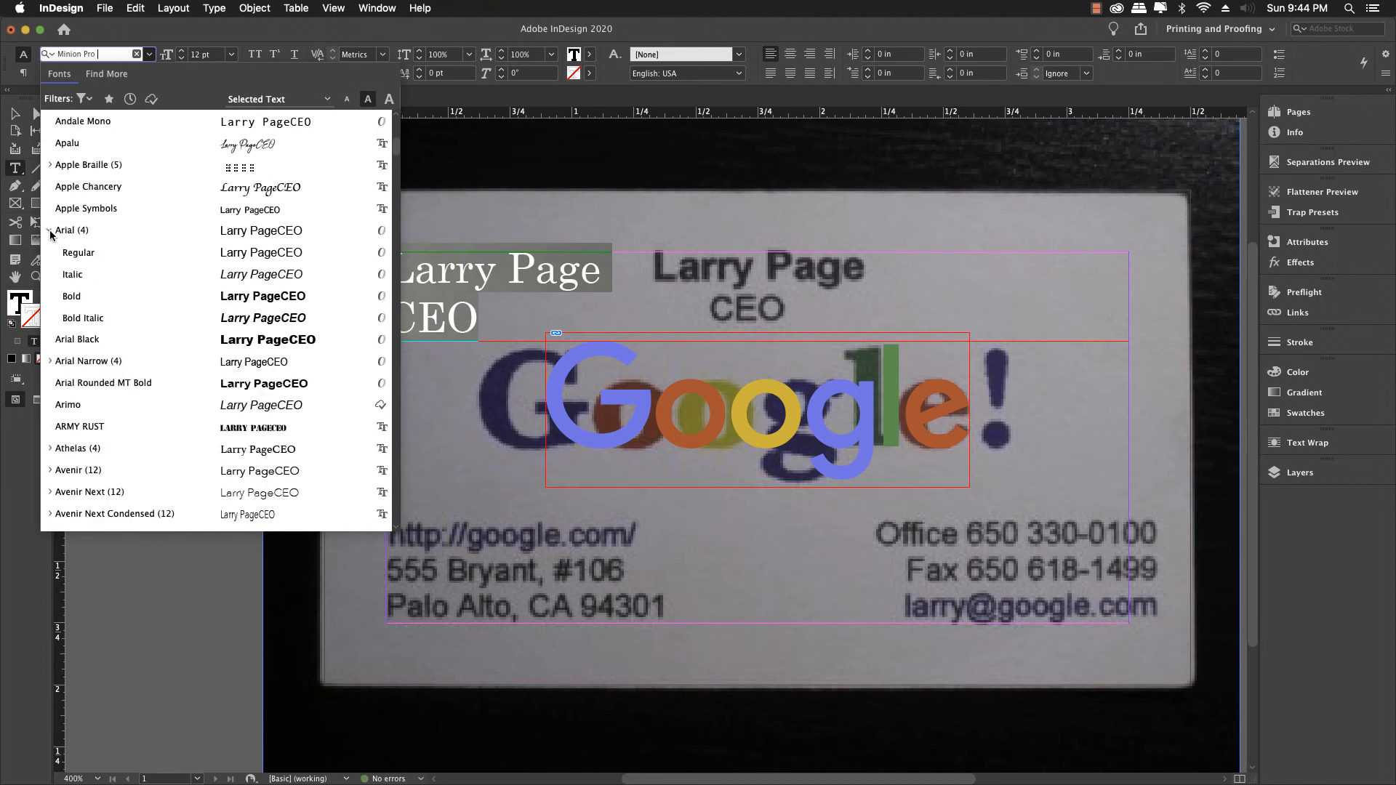
click(81, 253)
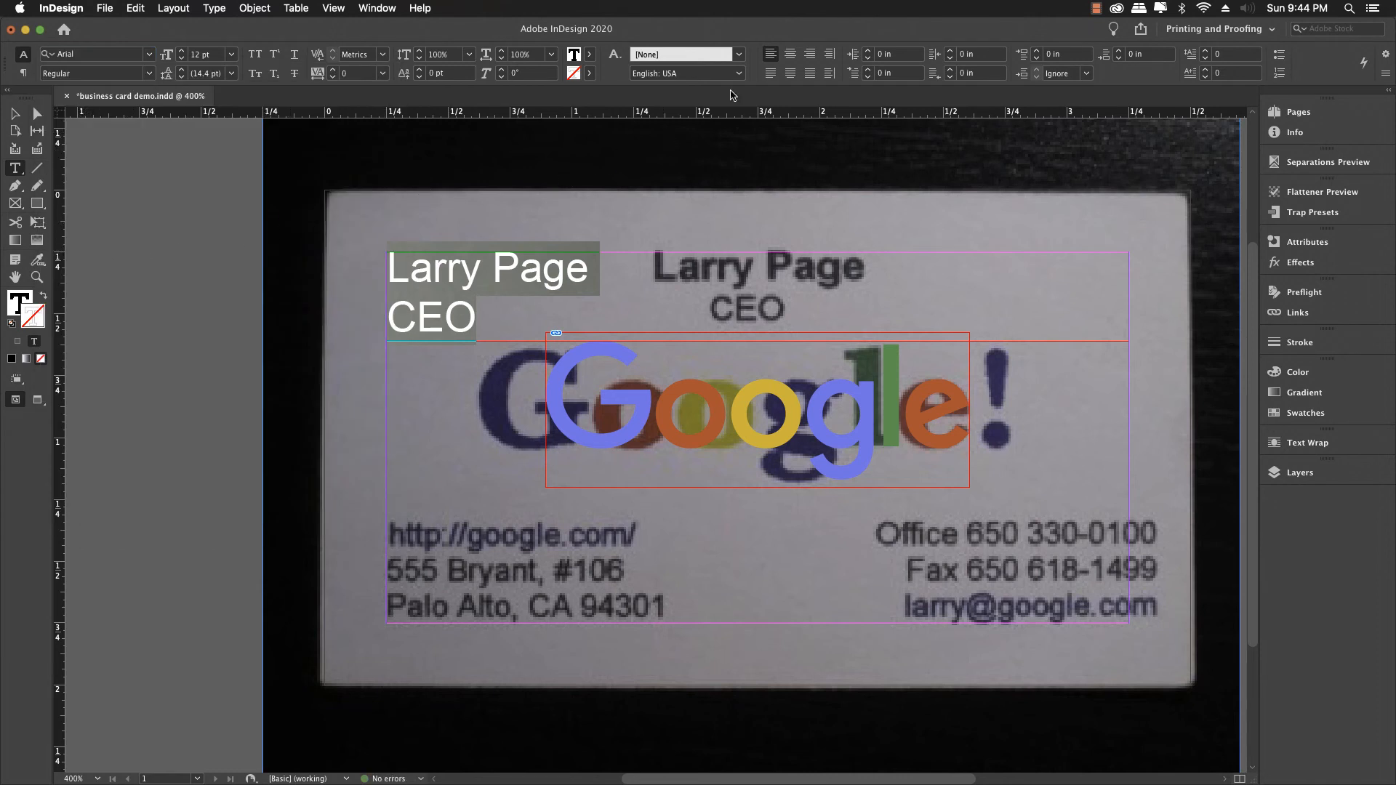
click(788, 55)
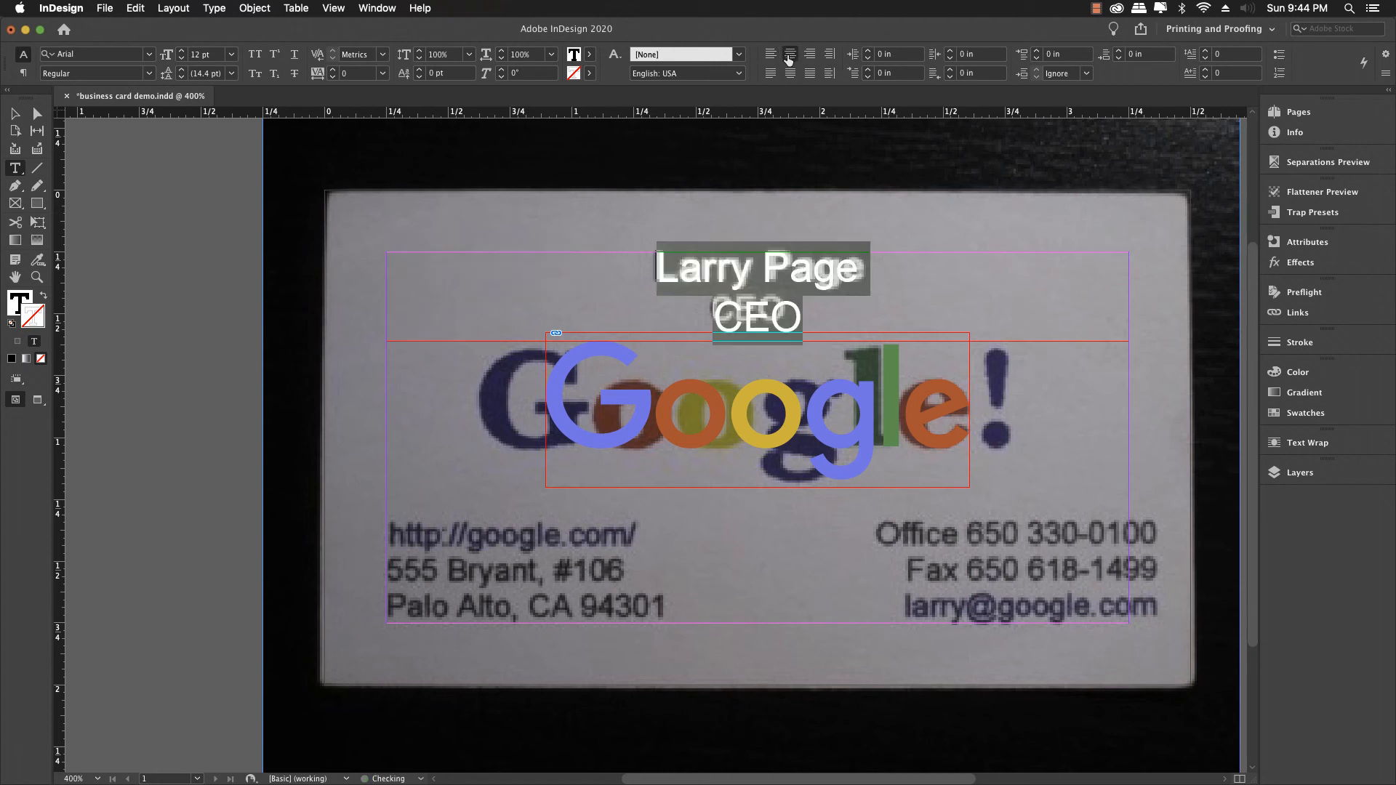
click(794, 299)
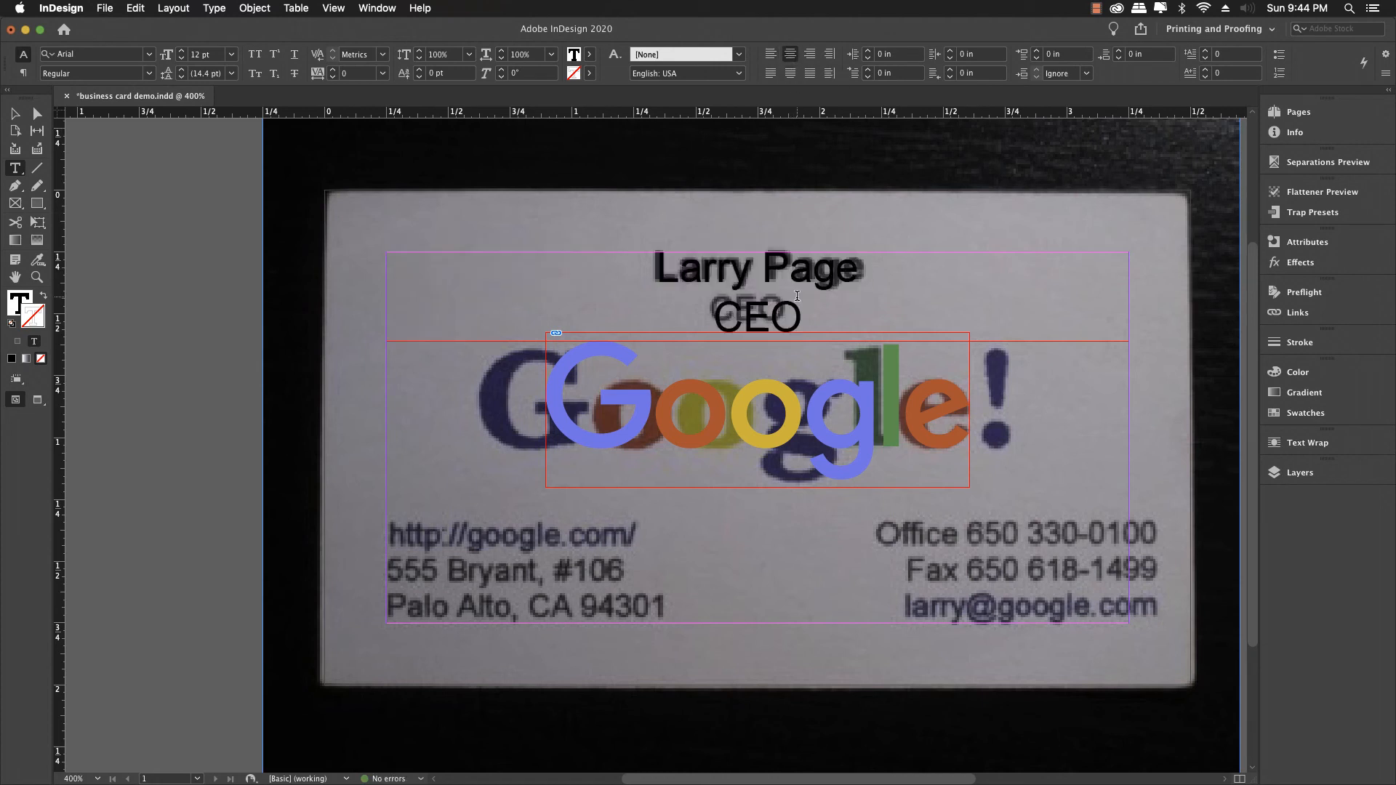
Step: Make the name line Arial Bold 12 pt
triple_click(723, 275)
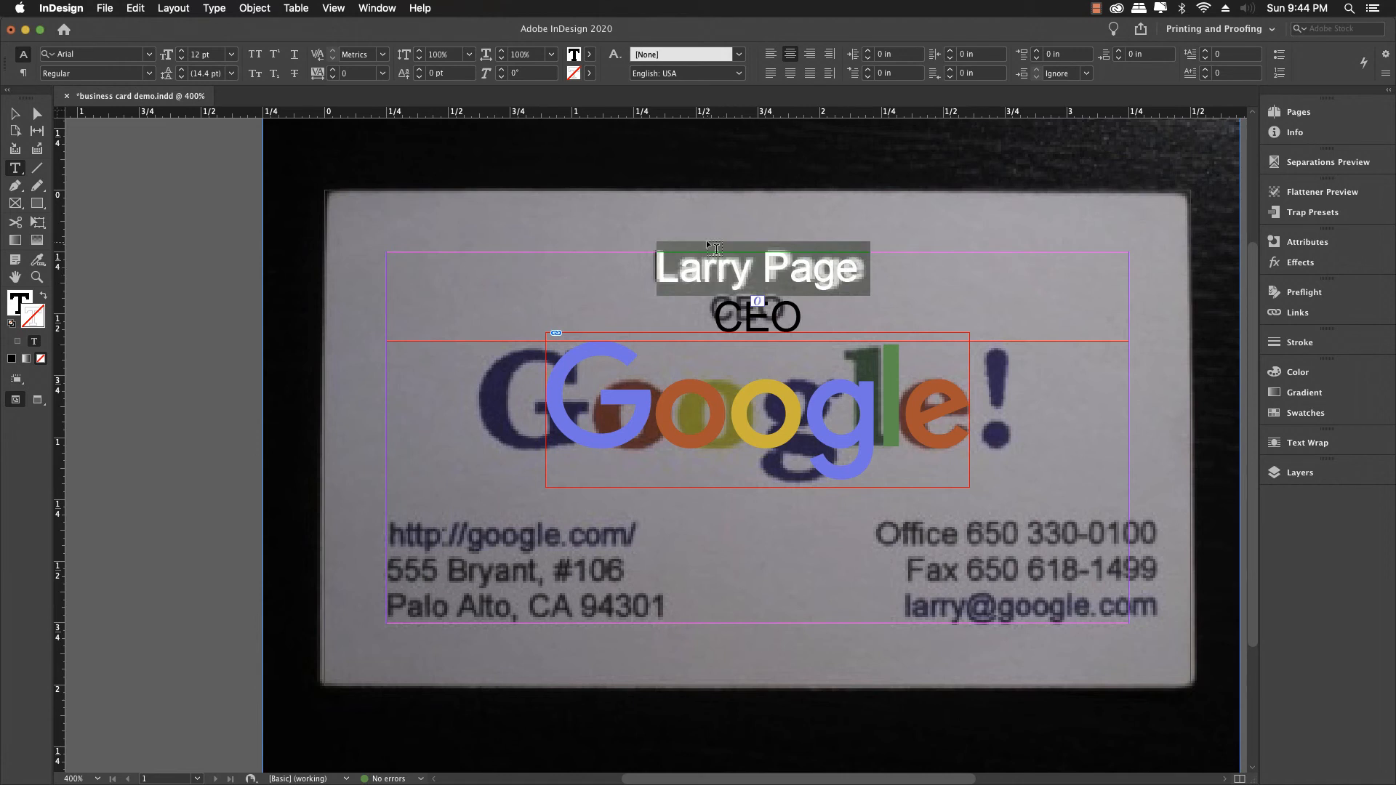
scroll(603, 173, down, 1)
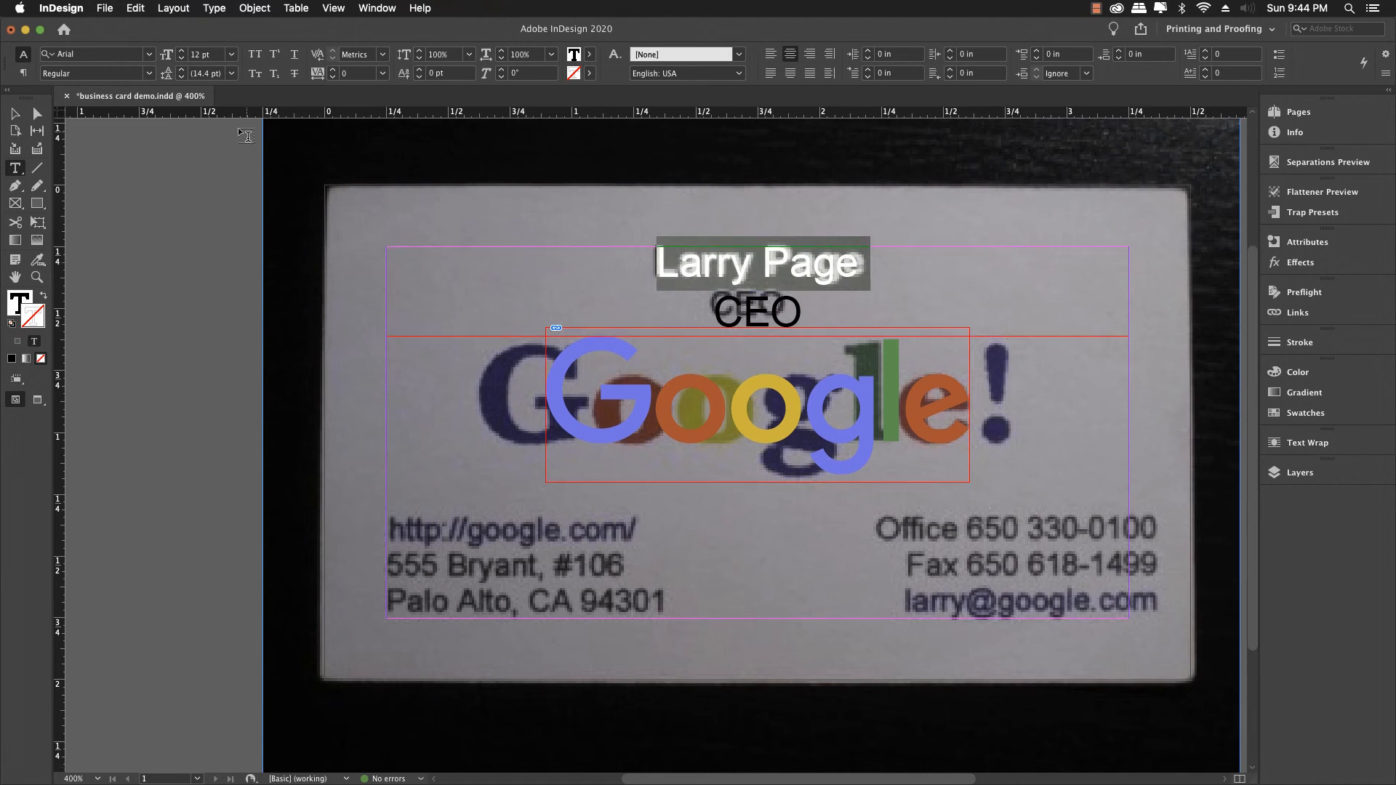
click(147, 75)
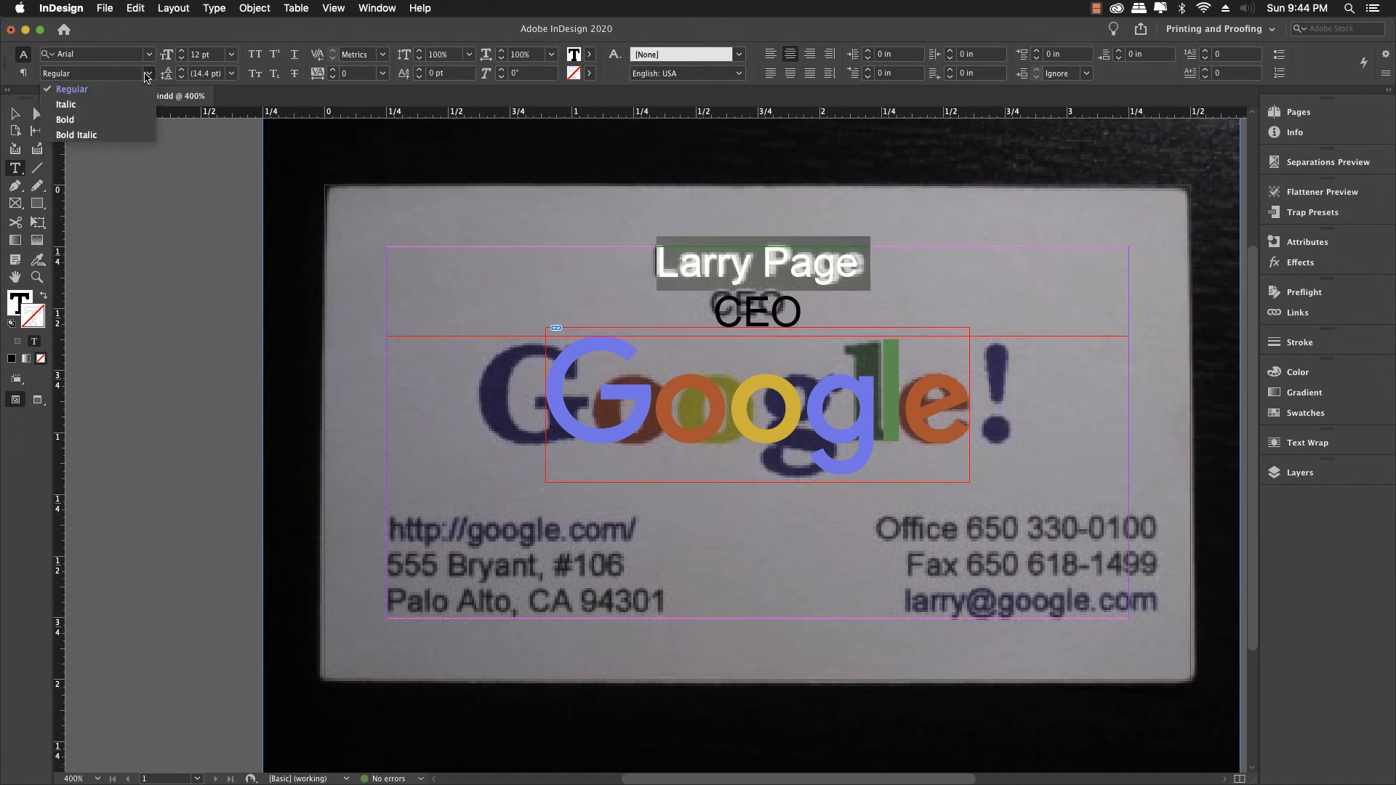
click(116, 118)
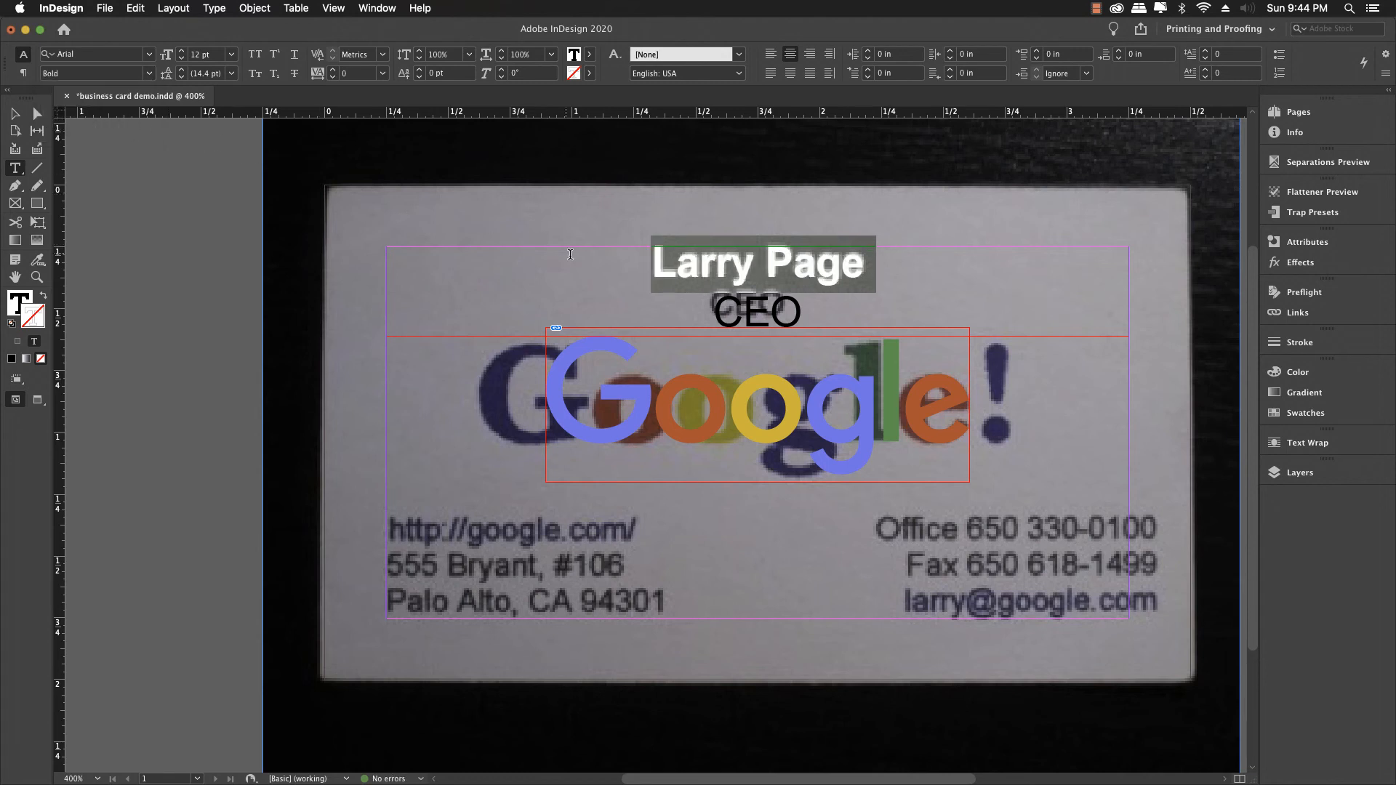
click(763, 317)
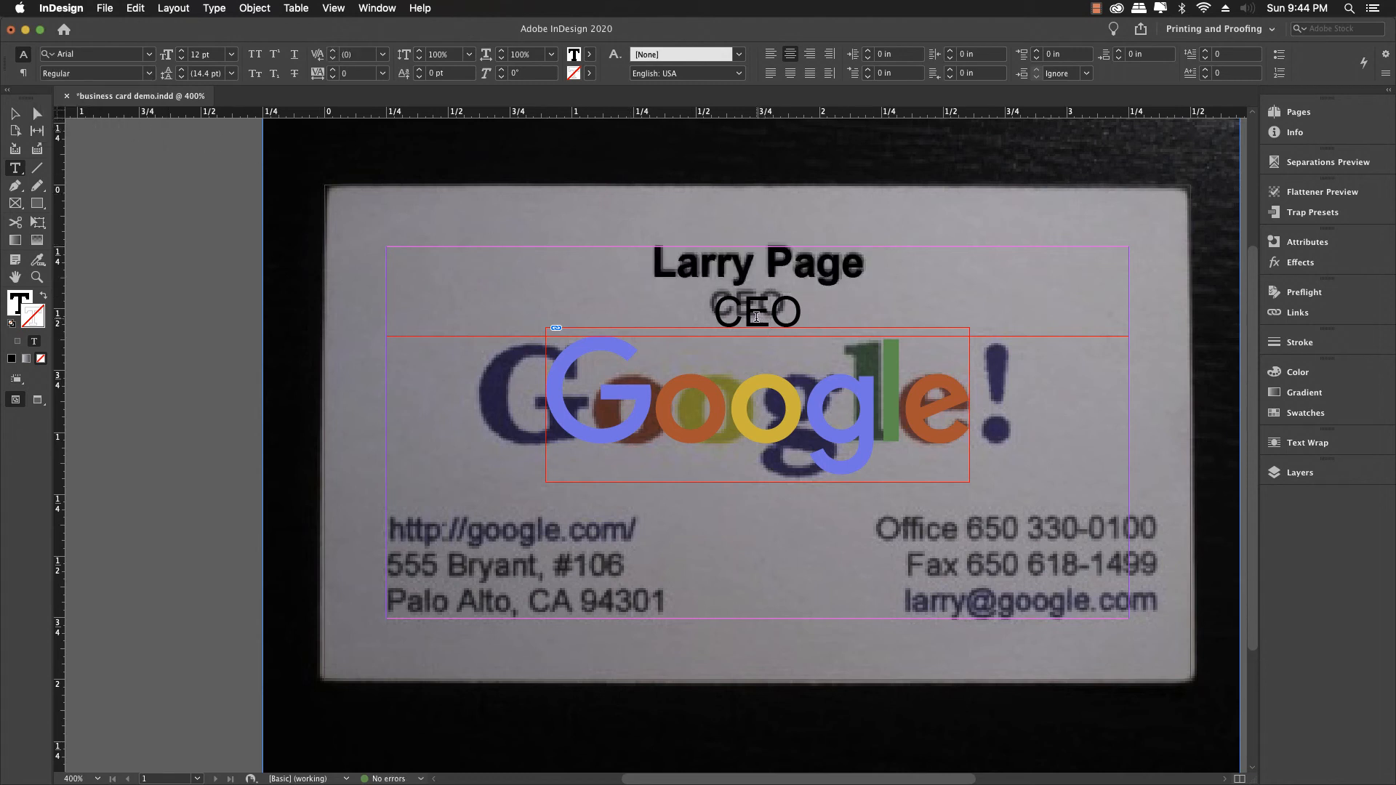
double_click(756, 317)
Step: Reduce CEO to 11 pt with tighter leading
scroll(420, 153, down, 1)
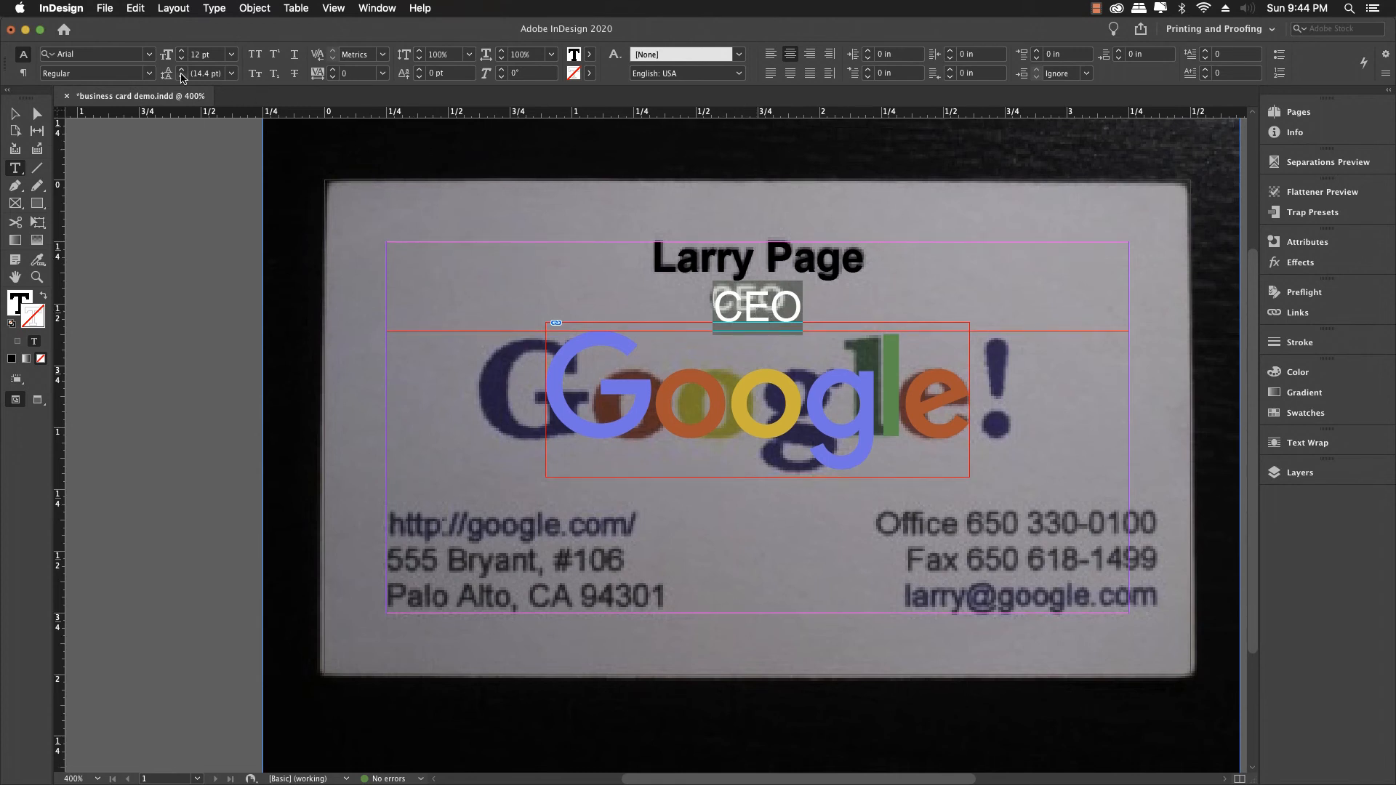
click(183, 58)
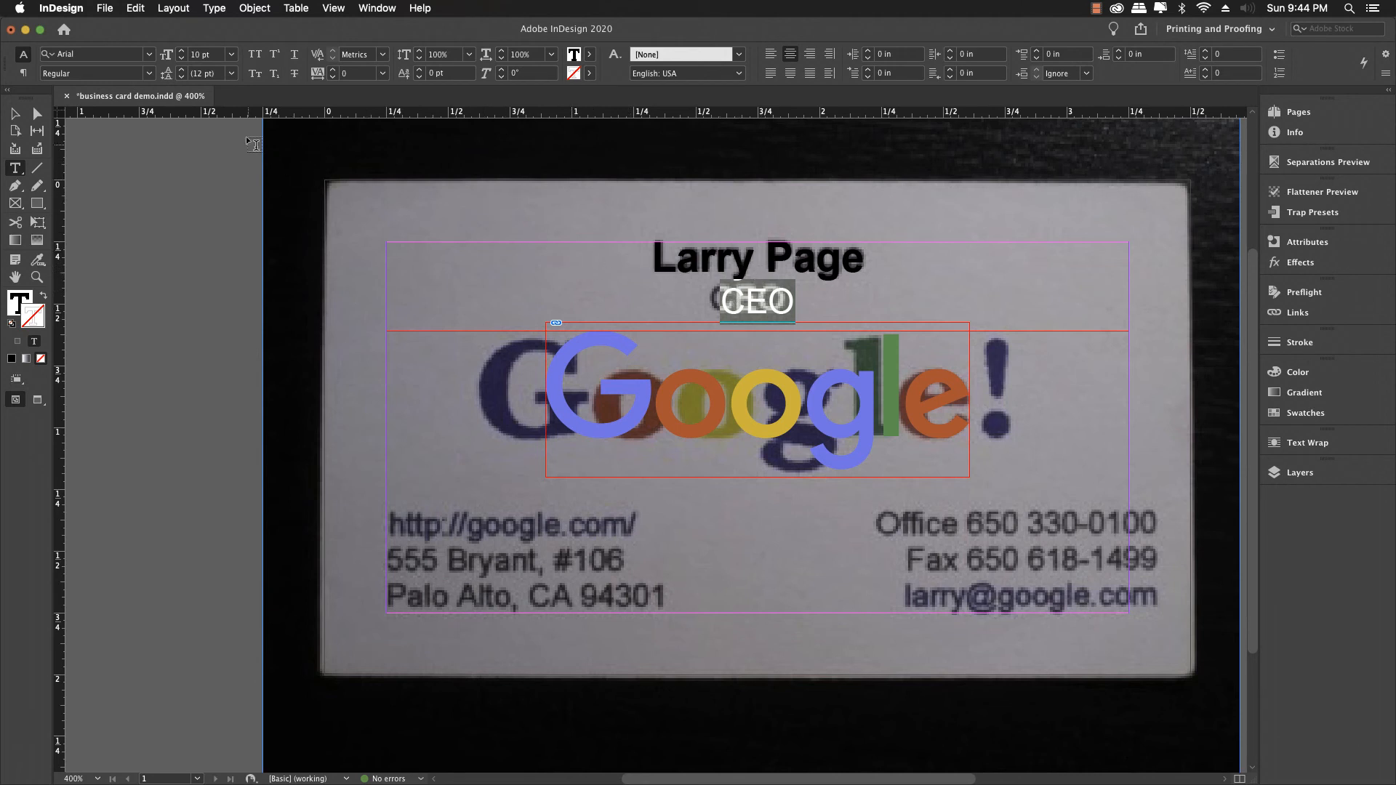
click(181, 77)
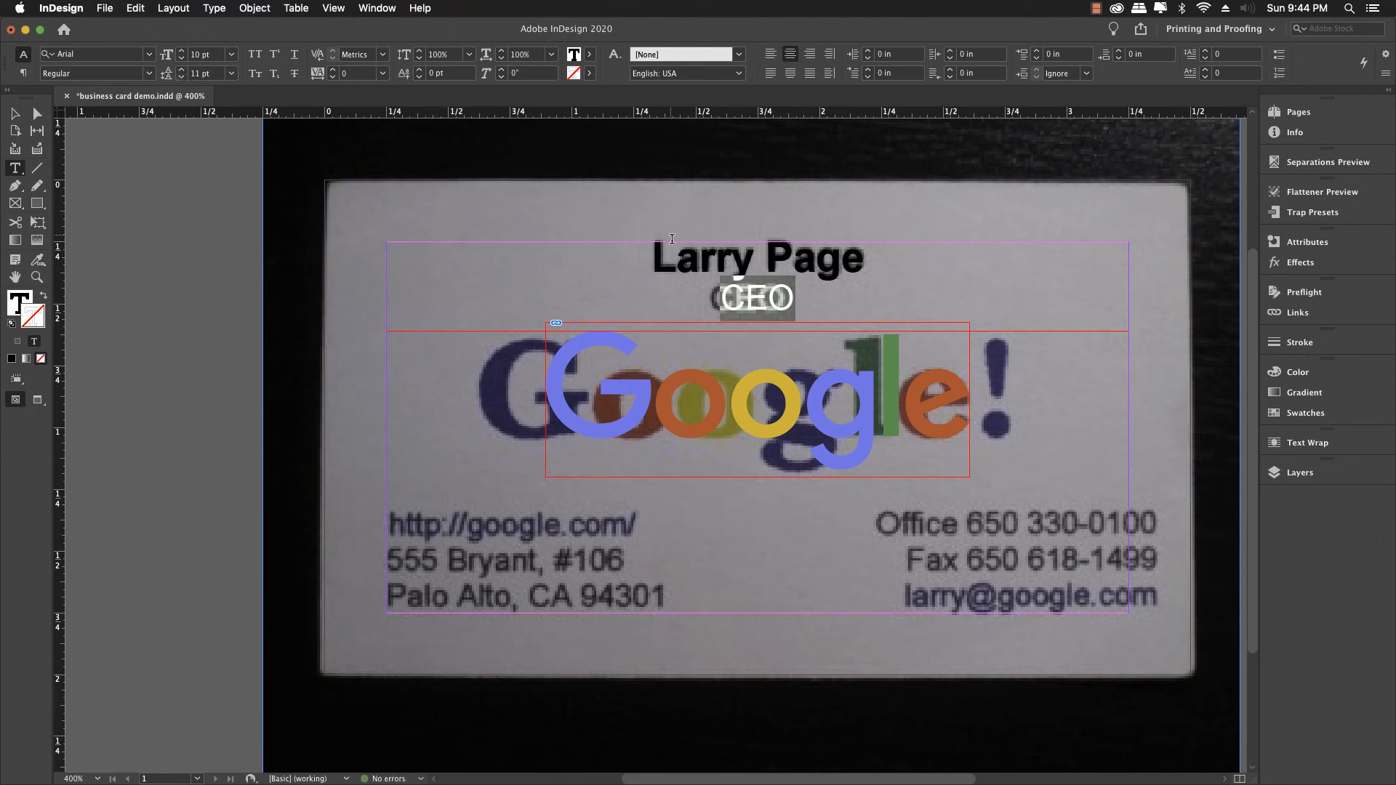
click(672, 242)
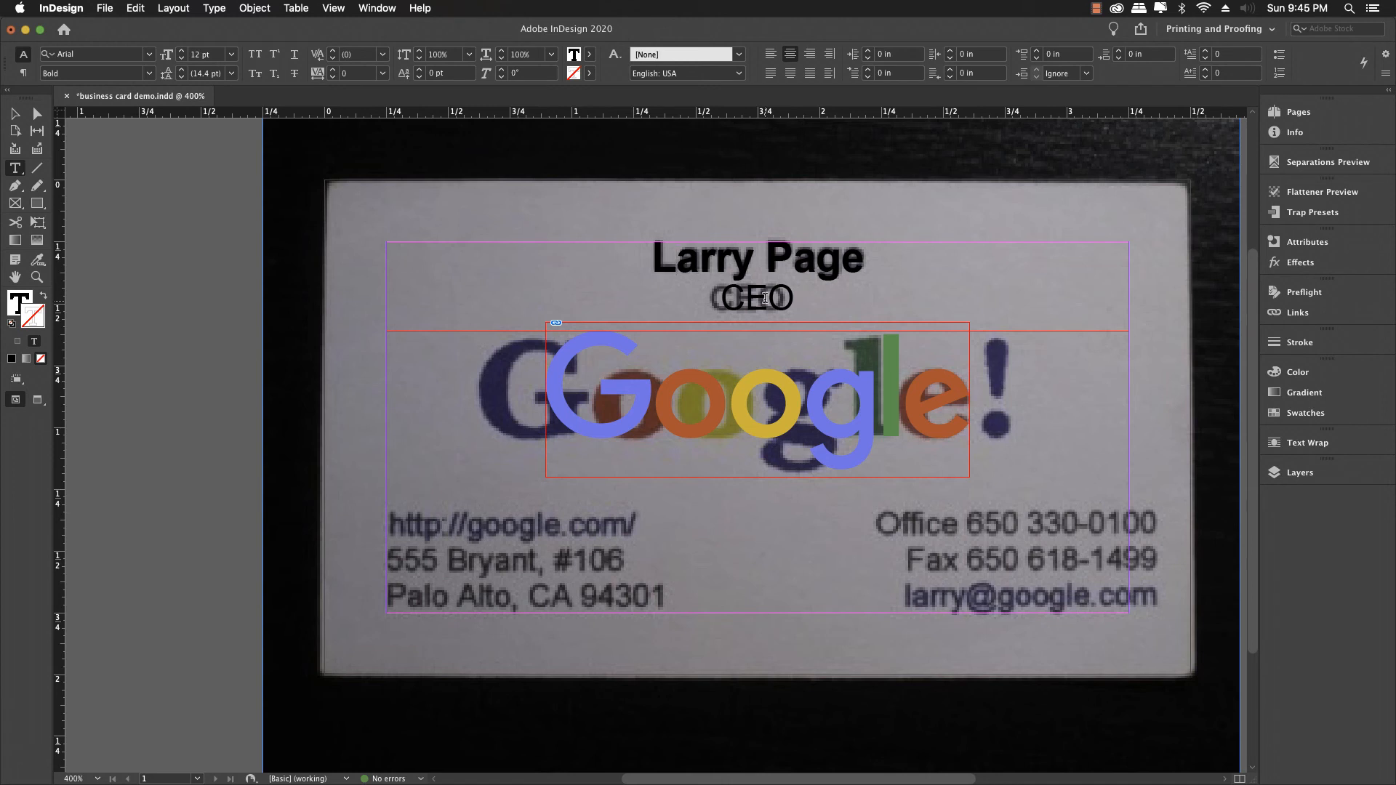
click(1273, 477)
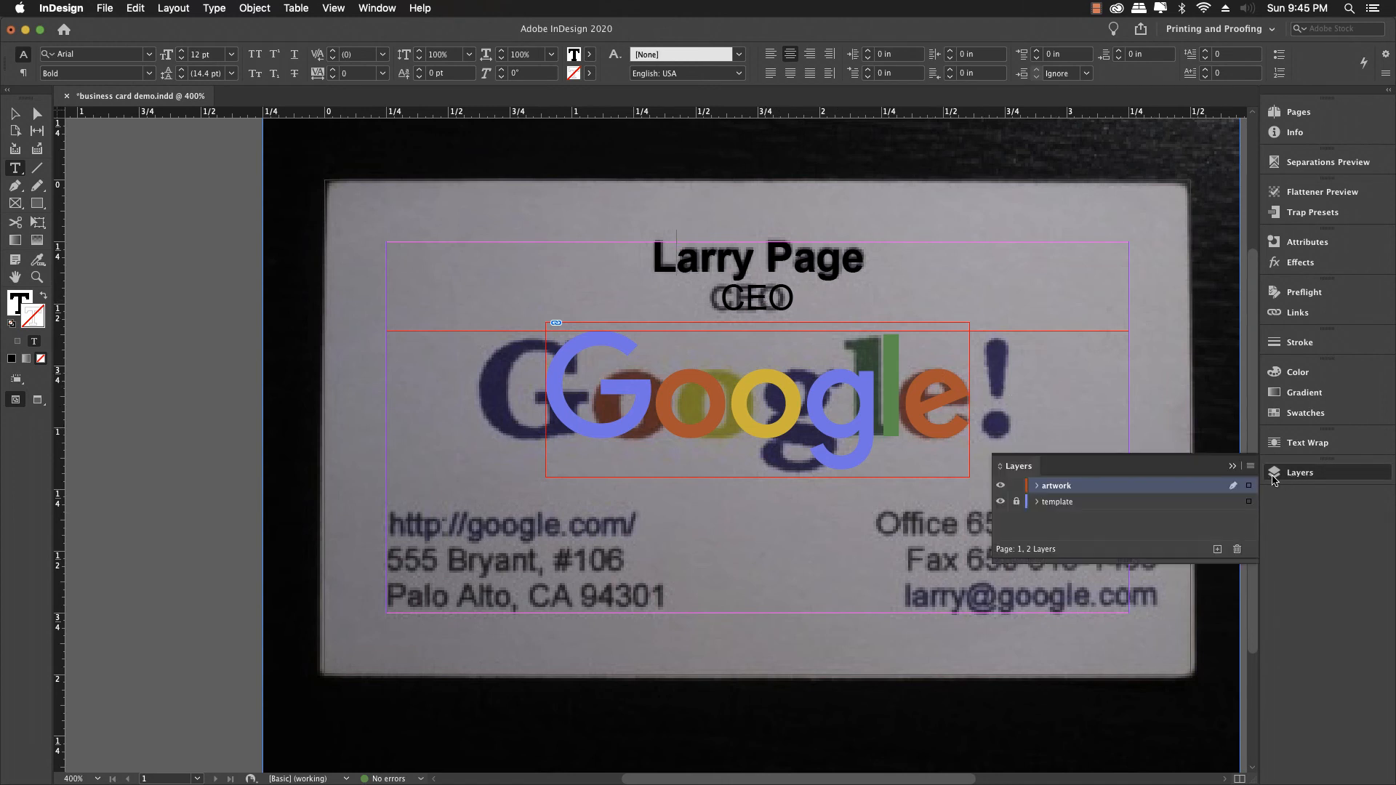
Step: Toggle the template and artwork layers to compare, leaving both visible and the panel collapsed
click(1000, 502)
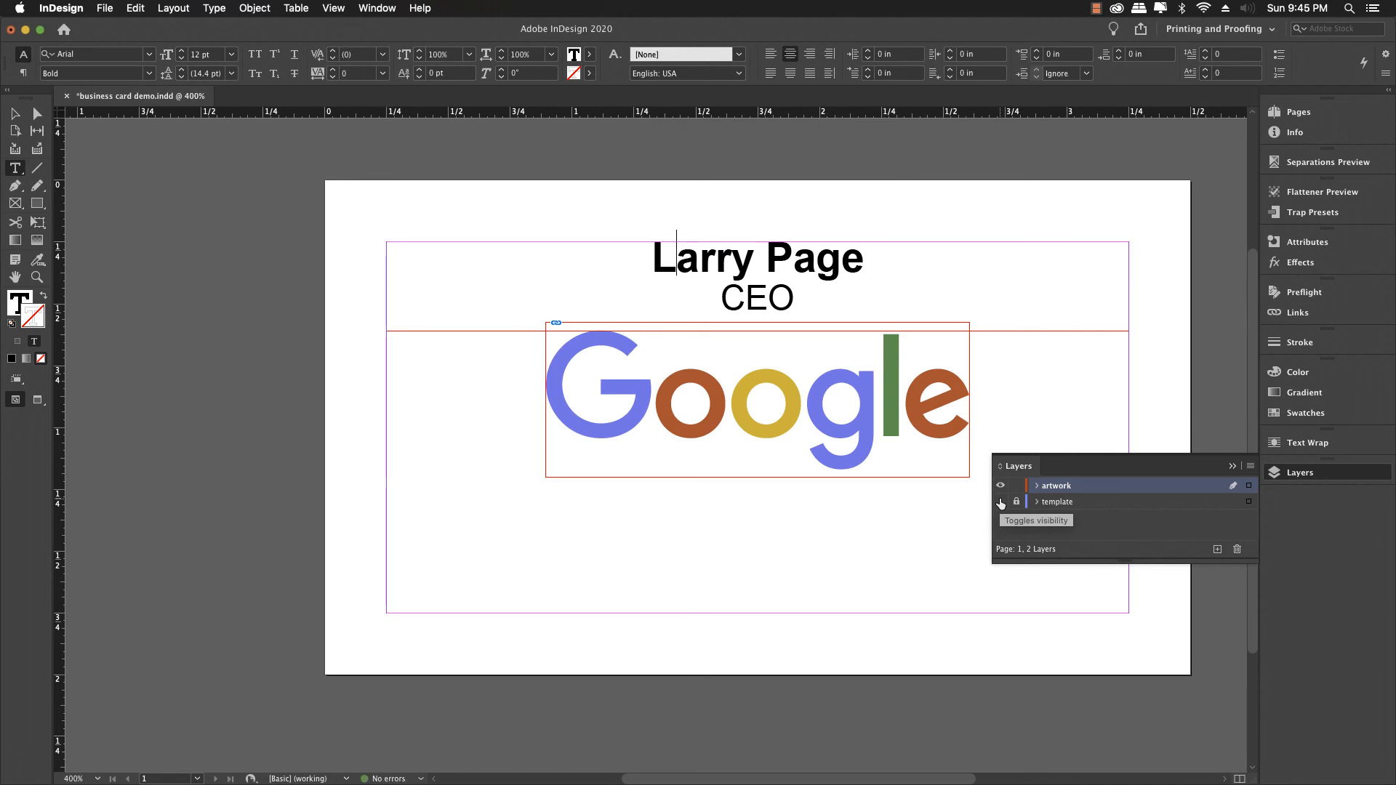
click(1001, 501)
click(1001, 484)
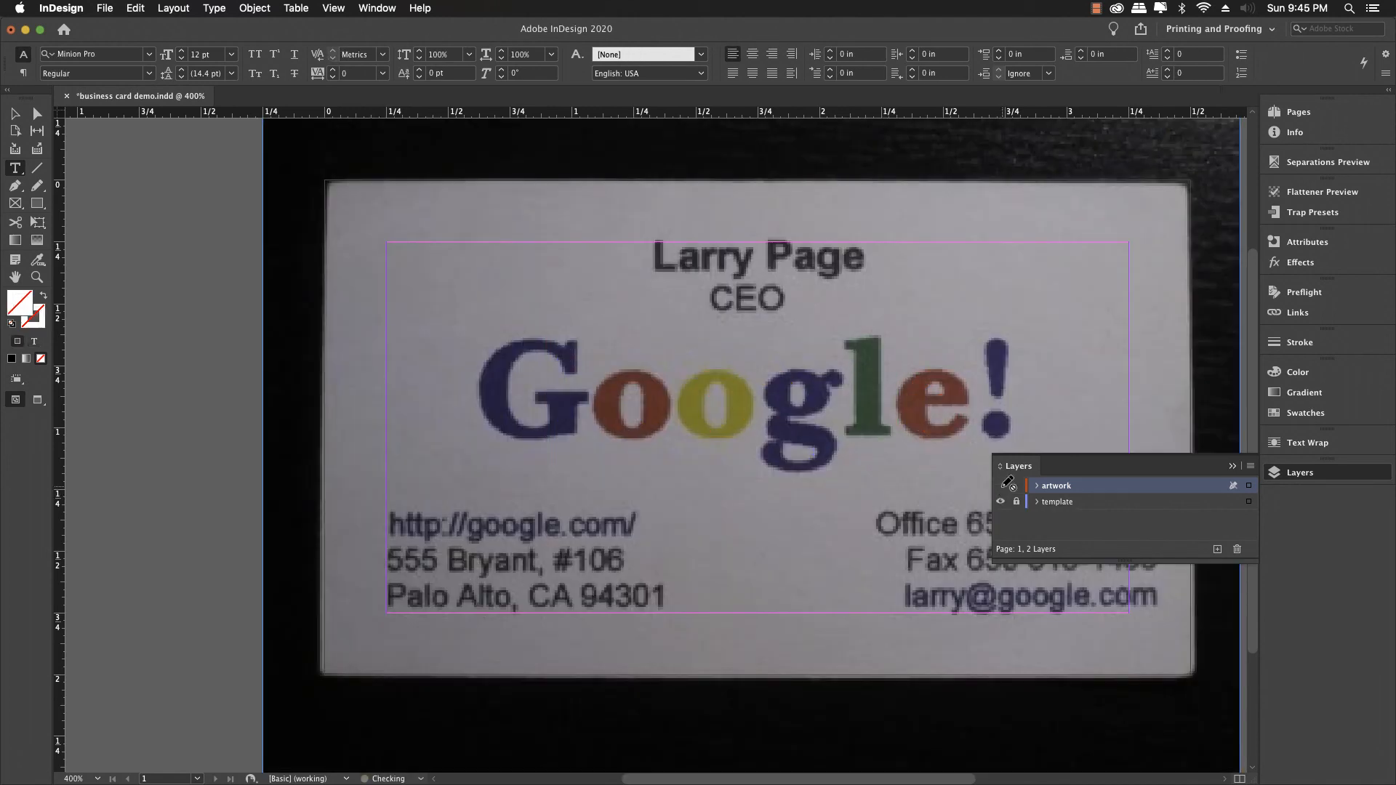
click(1001, 485)
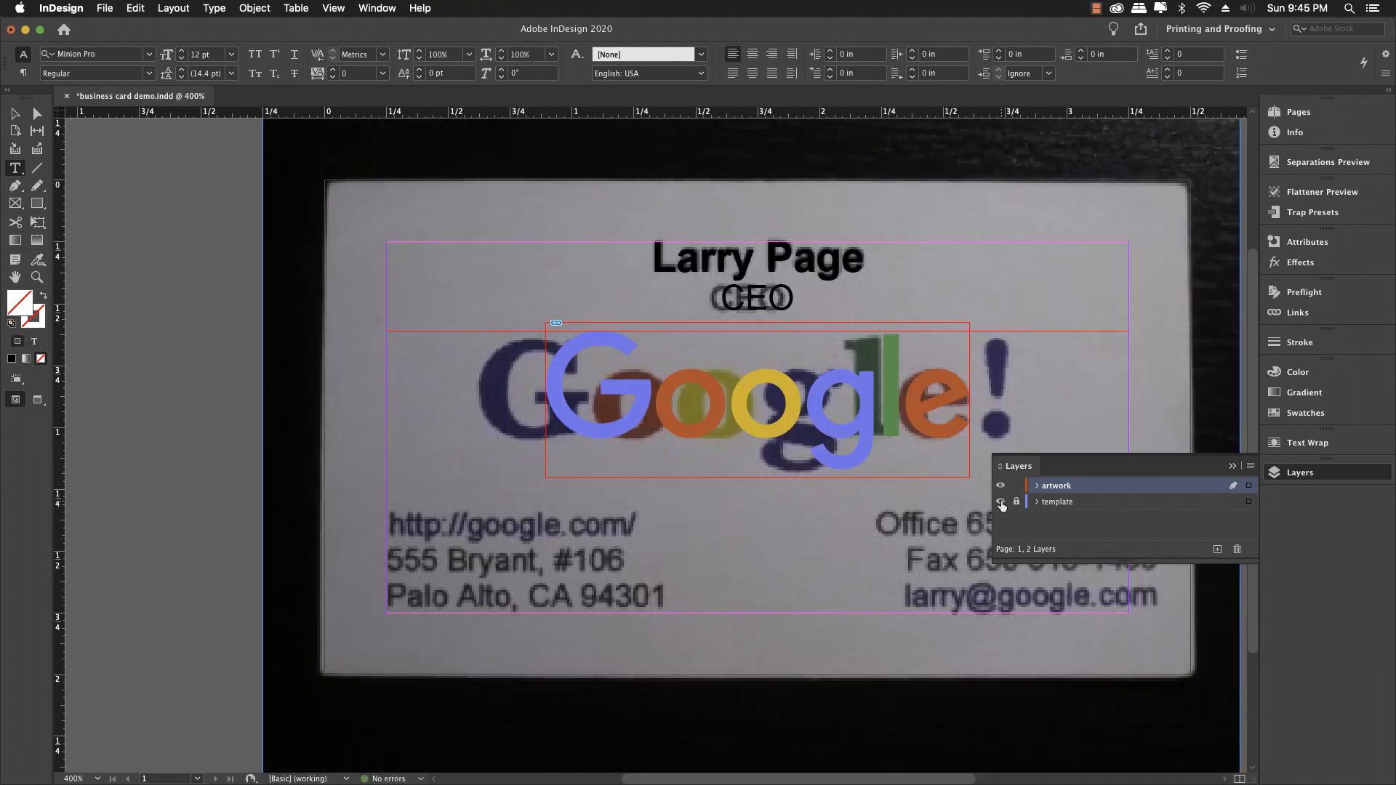
click(1001, 501)
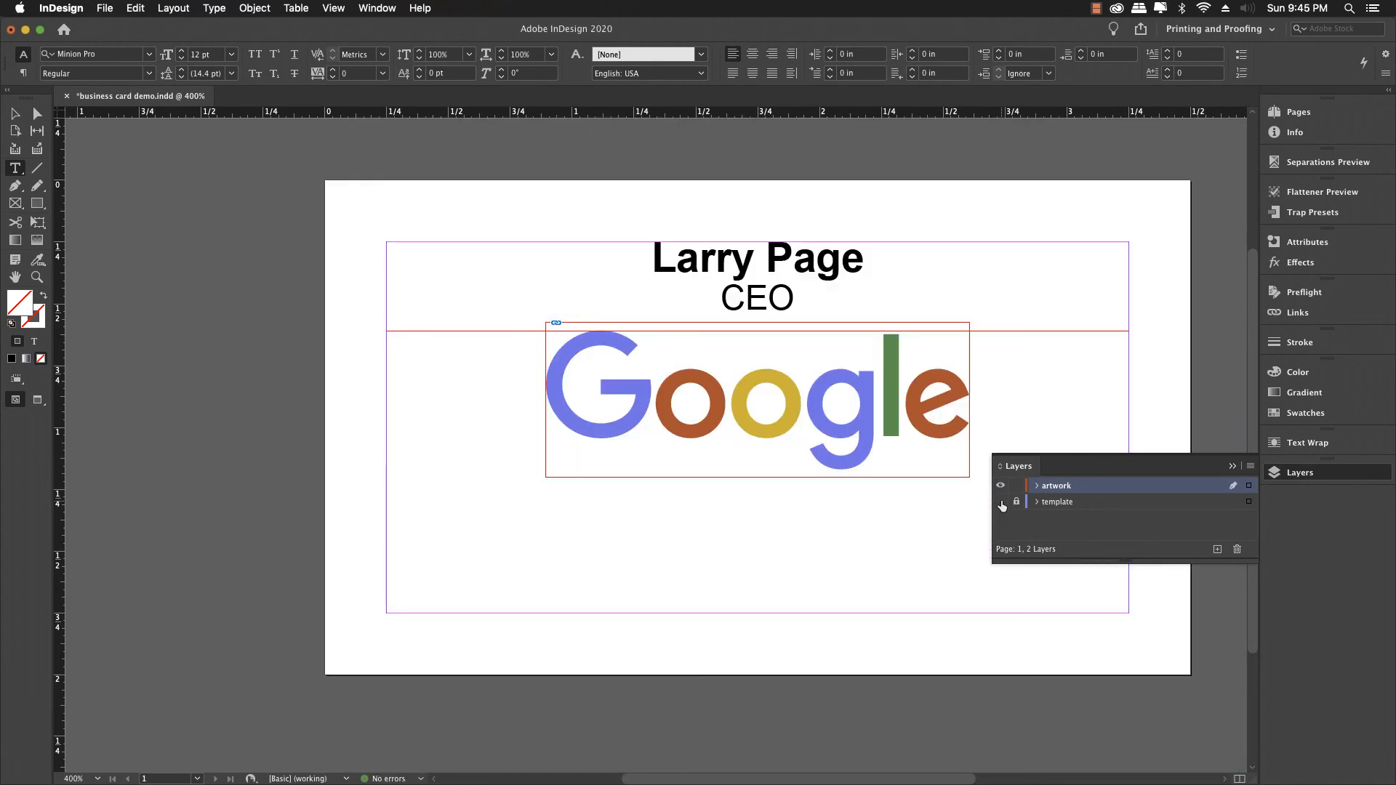
click(1001, 503)
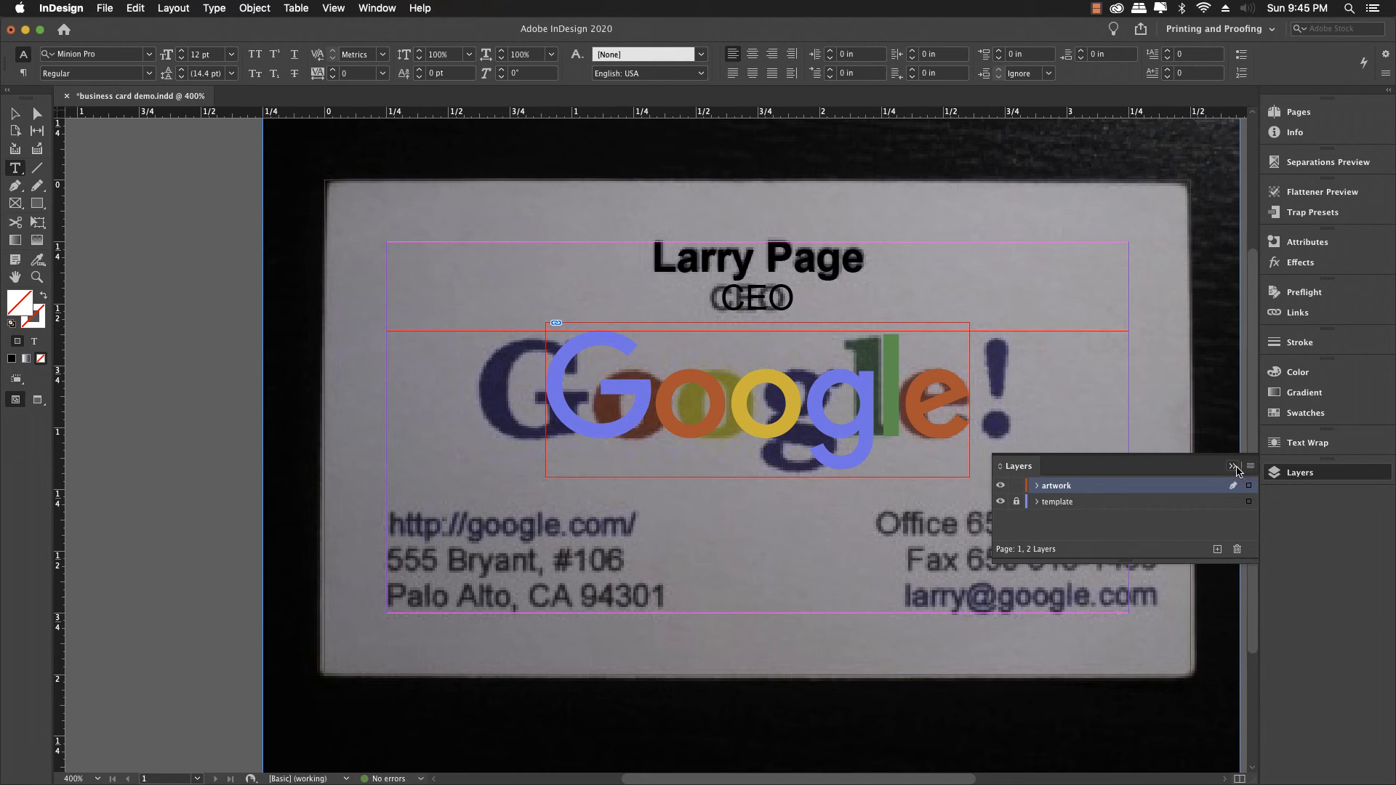
click(1234, 466)
scroll(641, 570, up, 2)
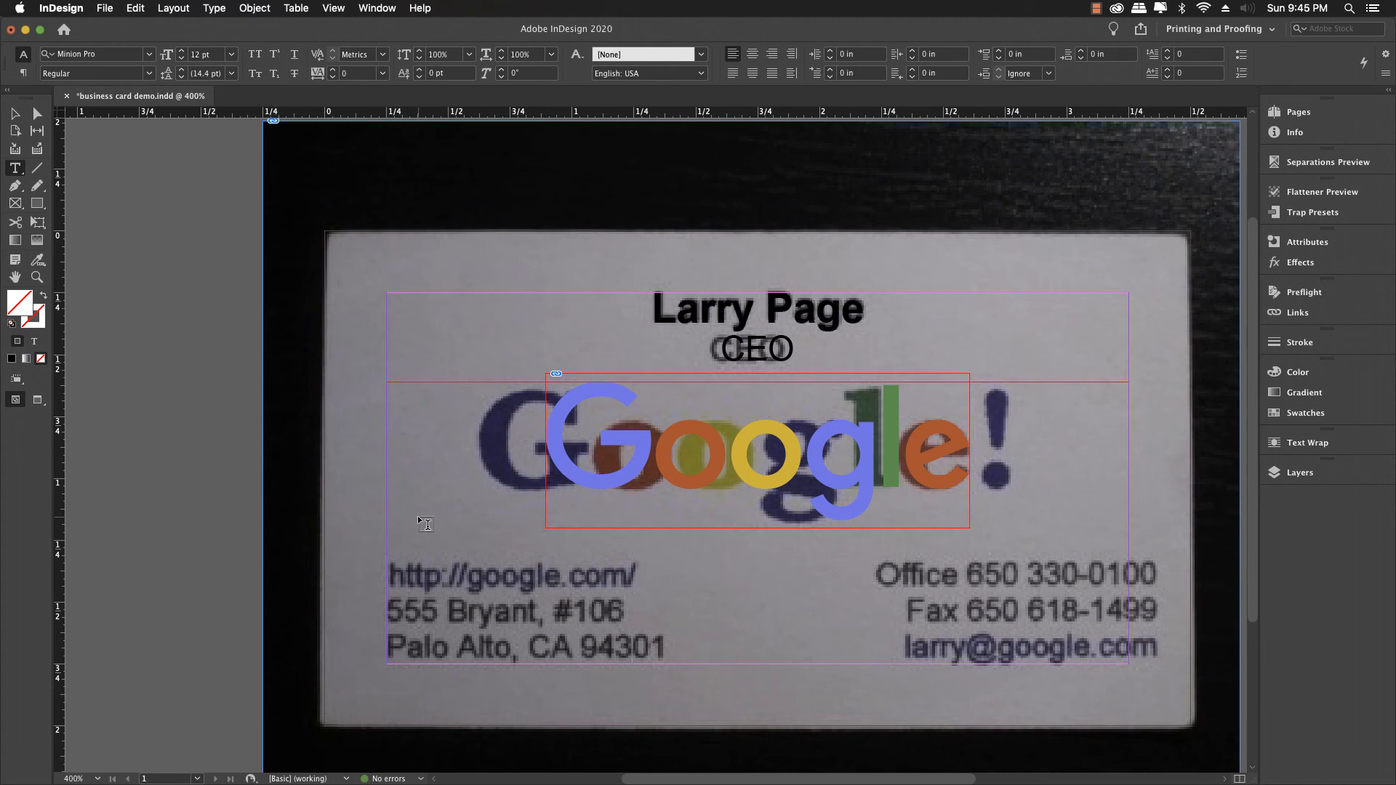
Step: Draw an Arial Regular 12 pt text frame over the lower-left web and street address lines
scroll(417, 516, down, 1)
scroll(418, 517, up, 1)
drag(387, 555, 819, 663)
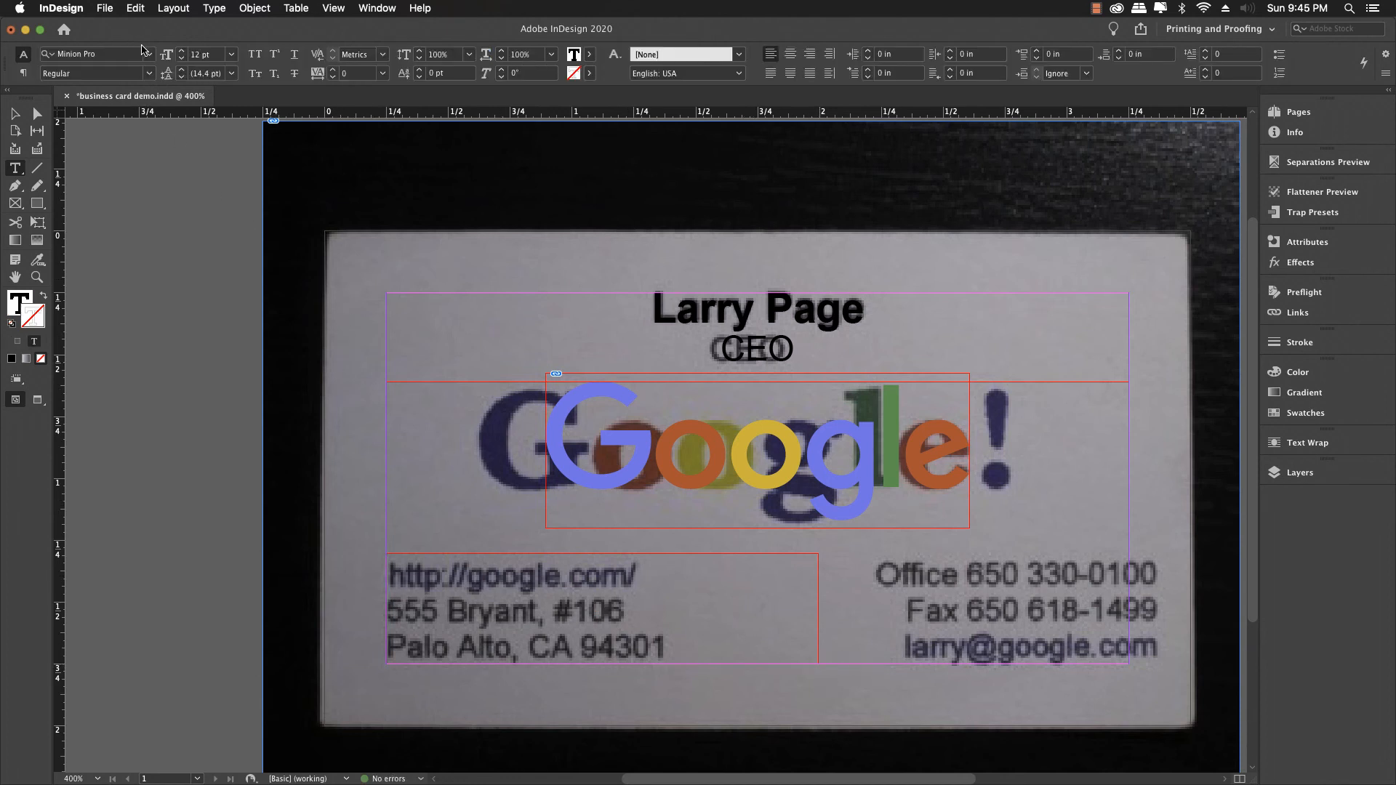
click(150, 54)
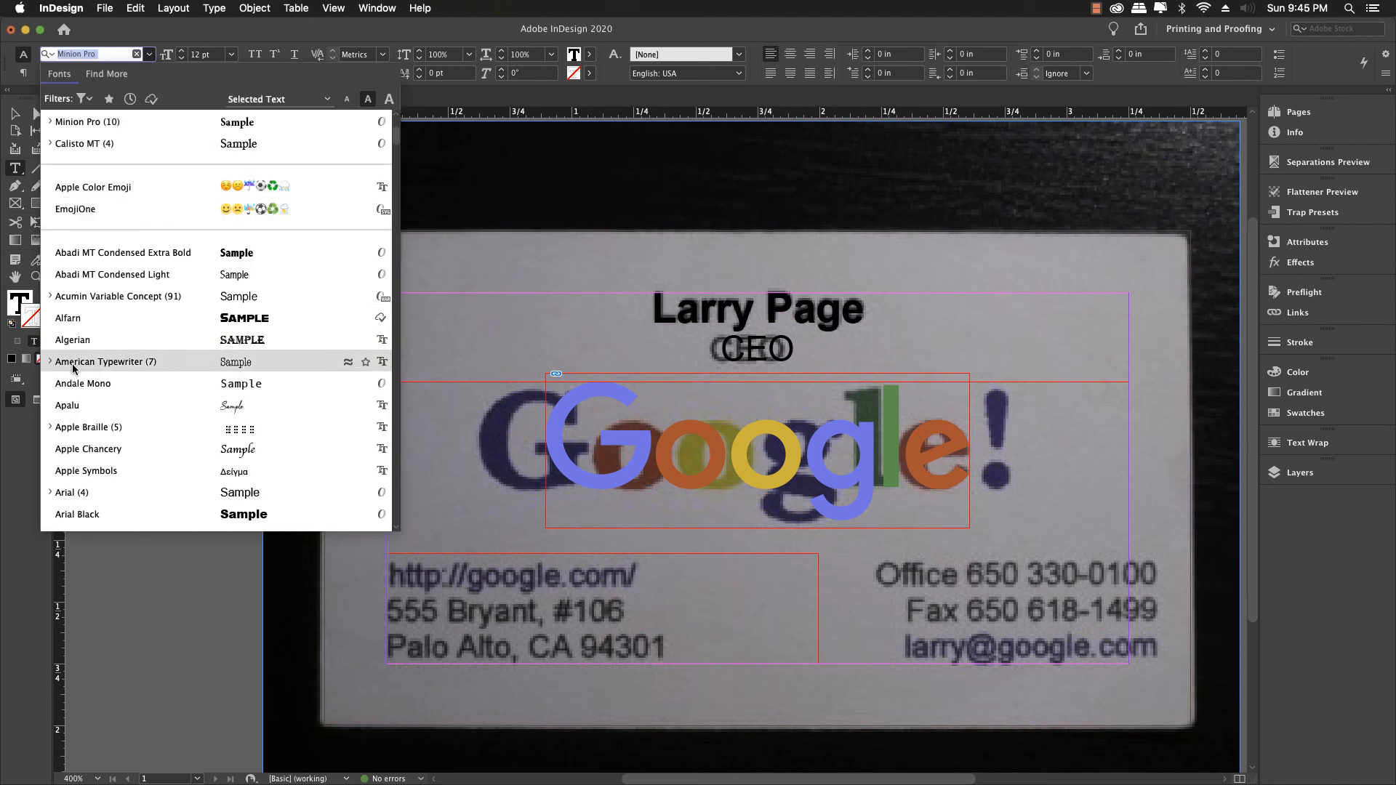
click(50, 493)
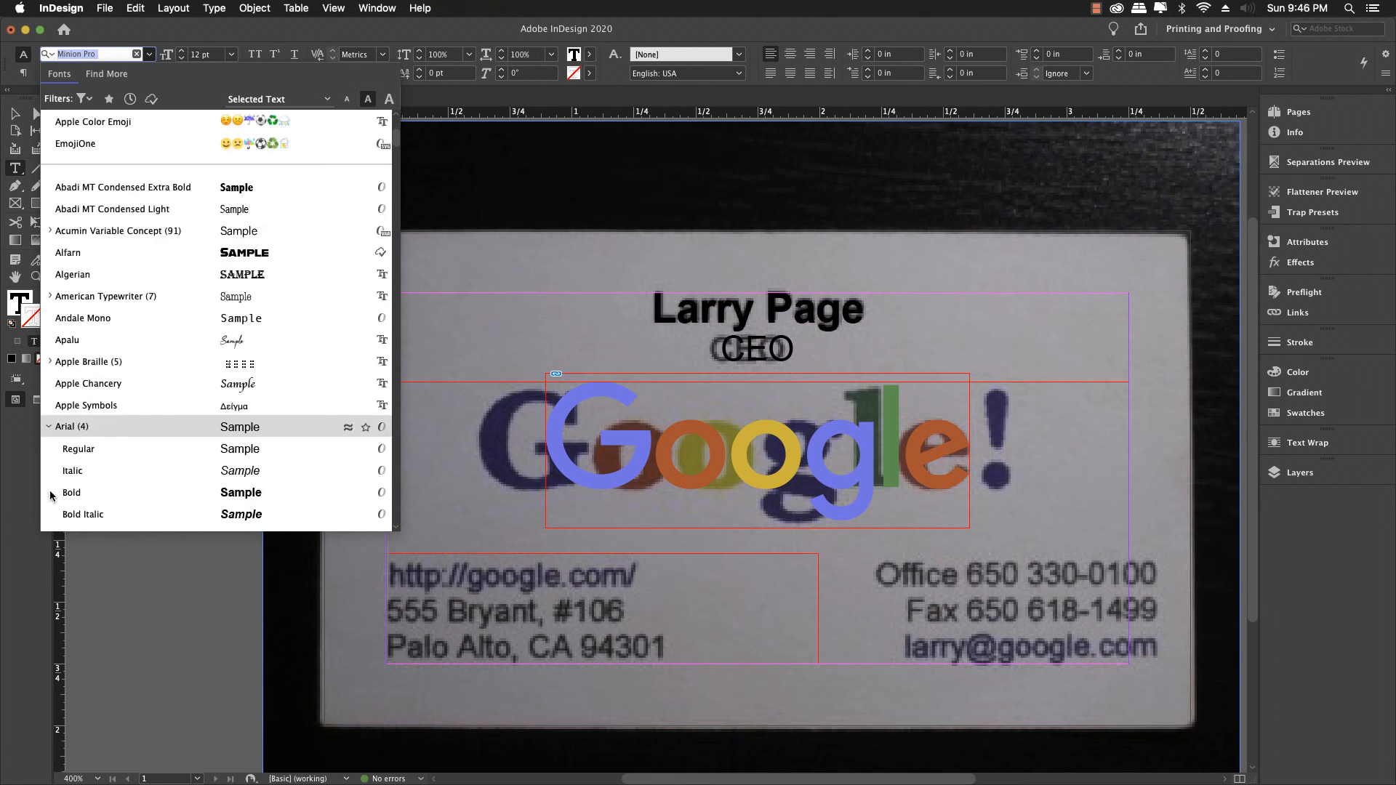
click(76, 450)
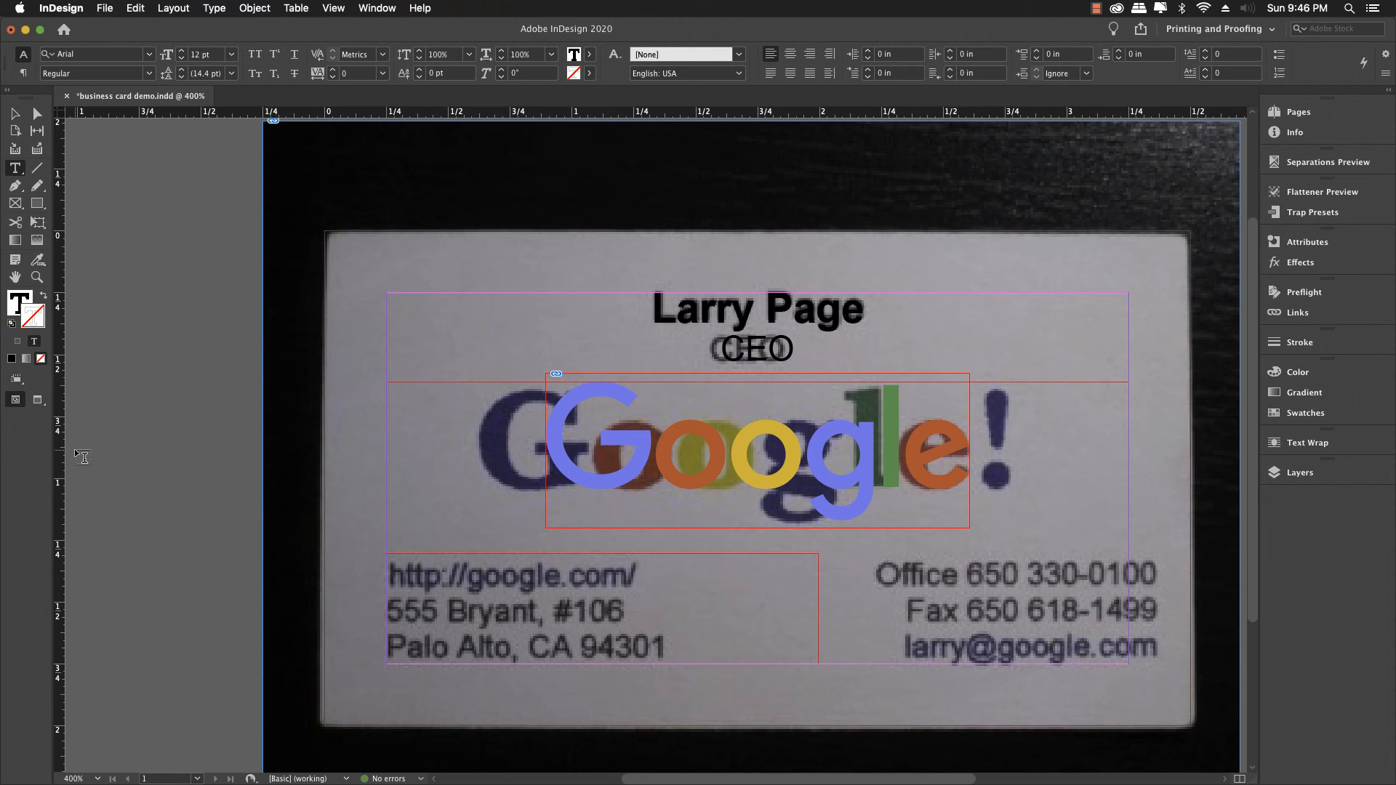
click(393, 570)
text(http)
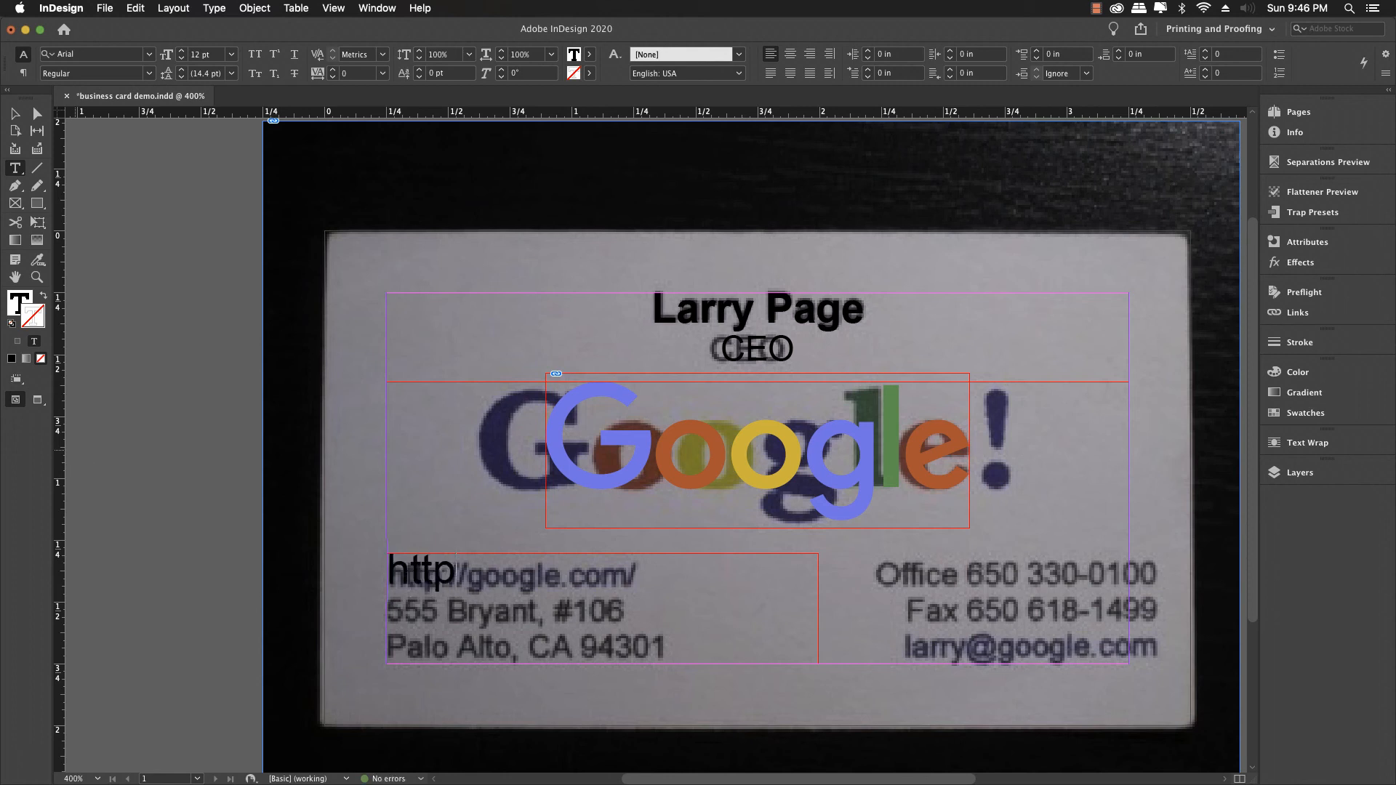
text(://goo)
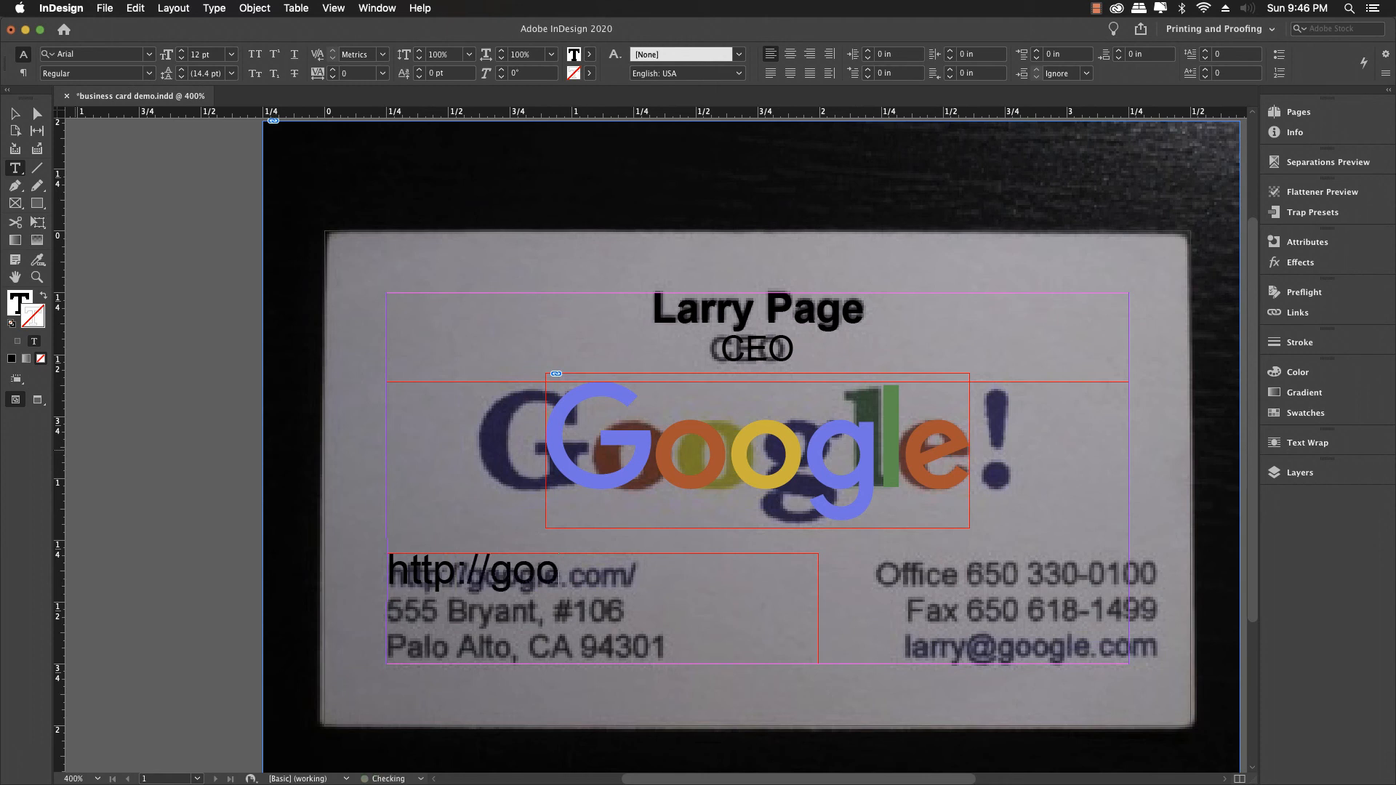
text(gle.com)
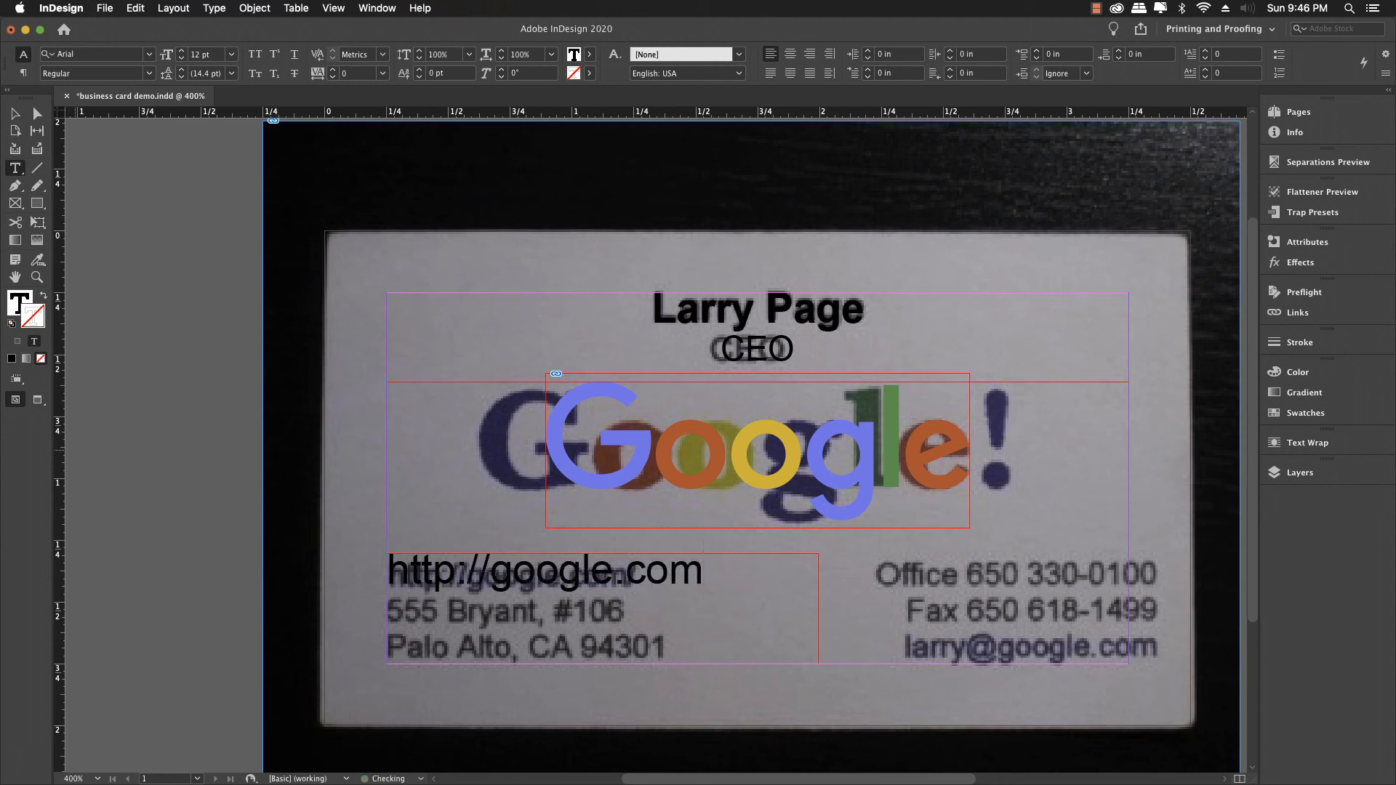
key(super+a)
scroll(709, 601, down, 1)
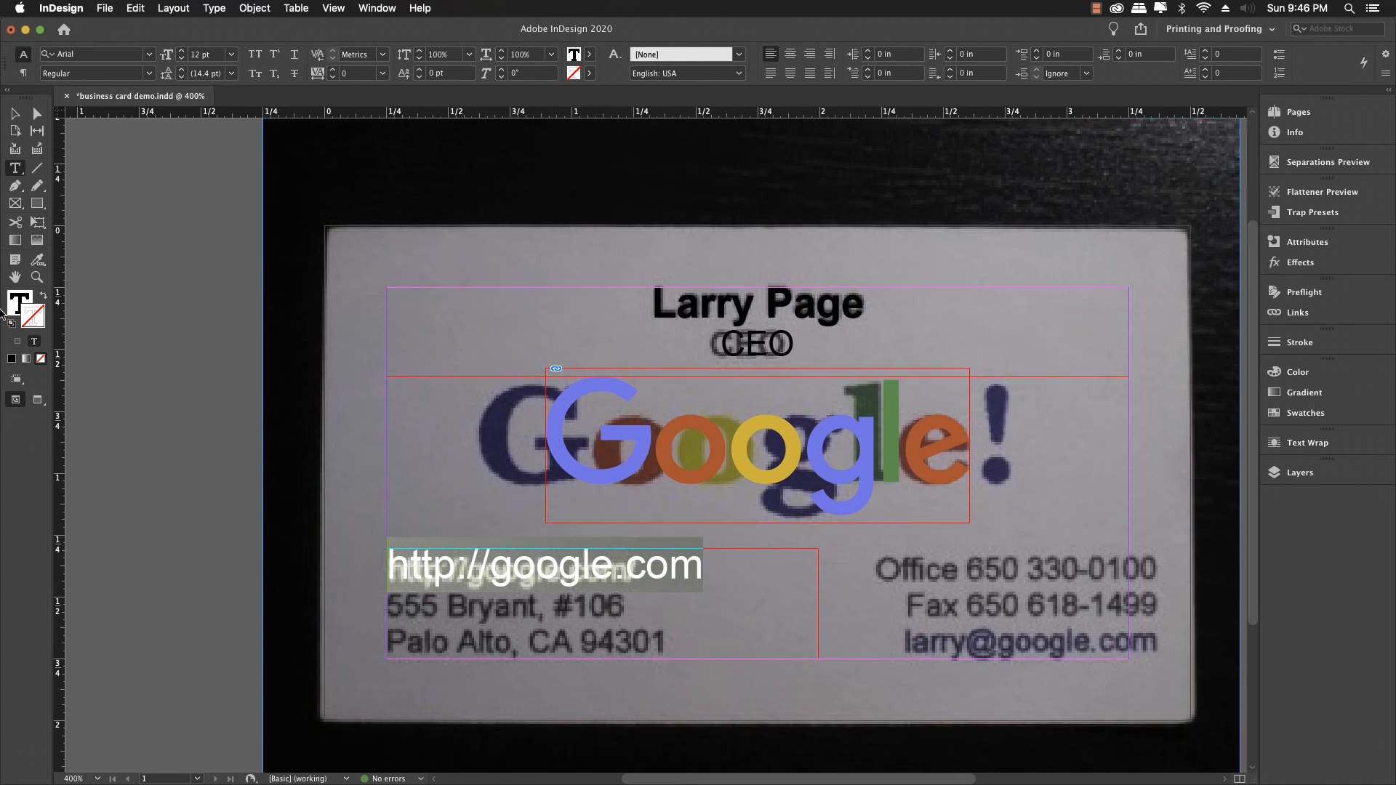
click(182, 59)
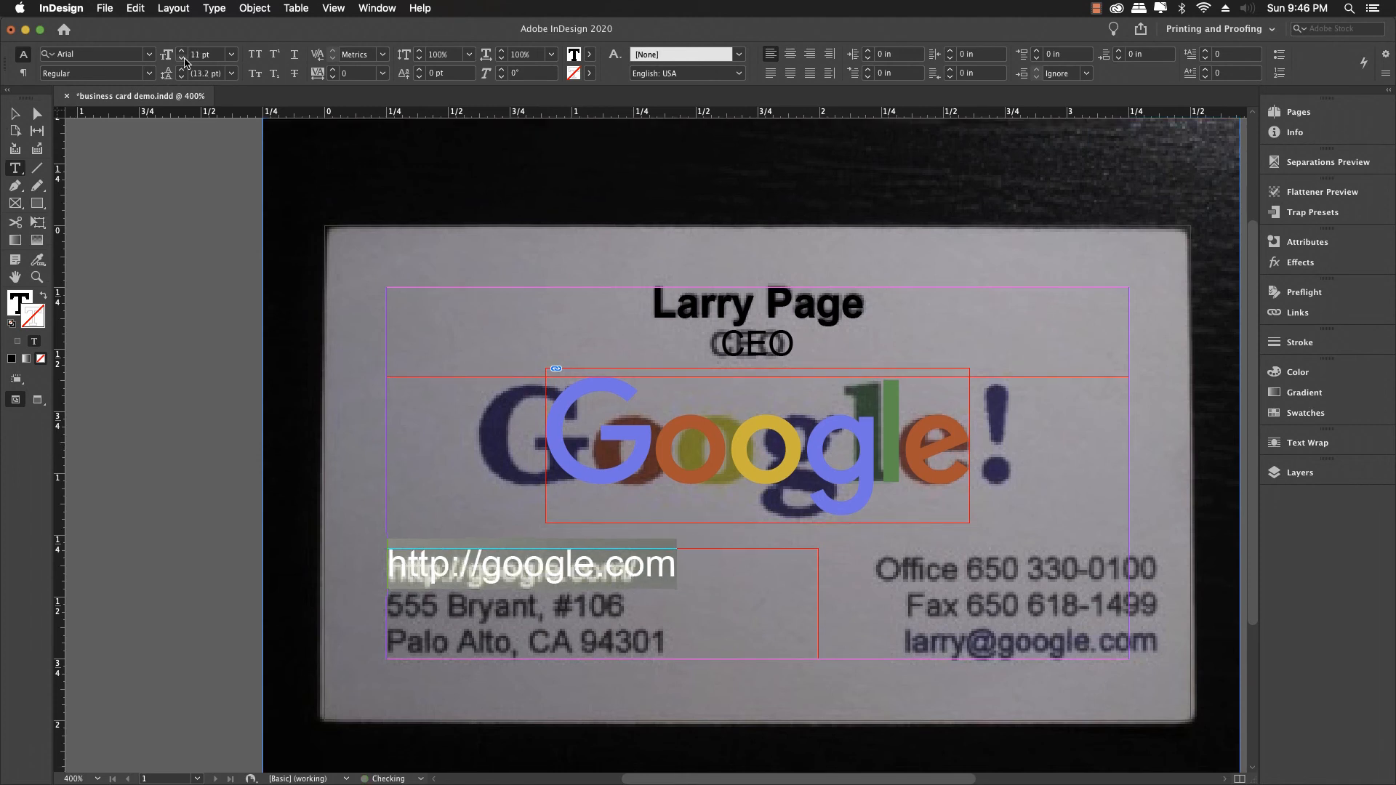
click(182, 59)
click(182, 59)
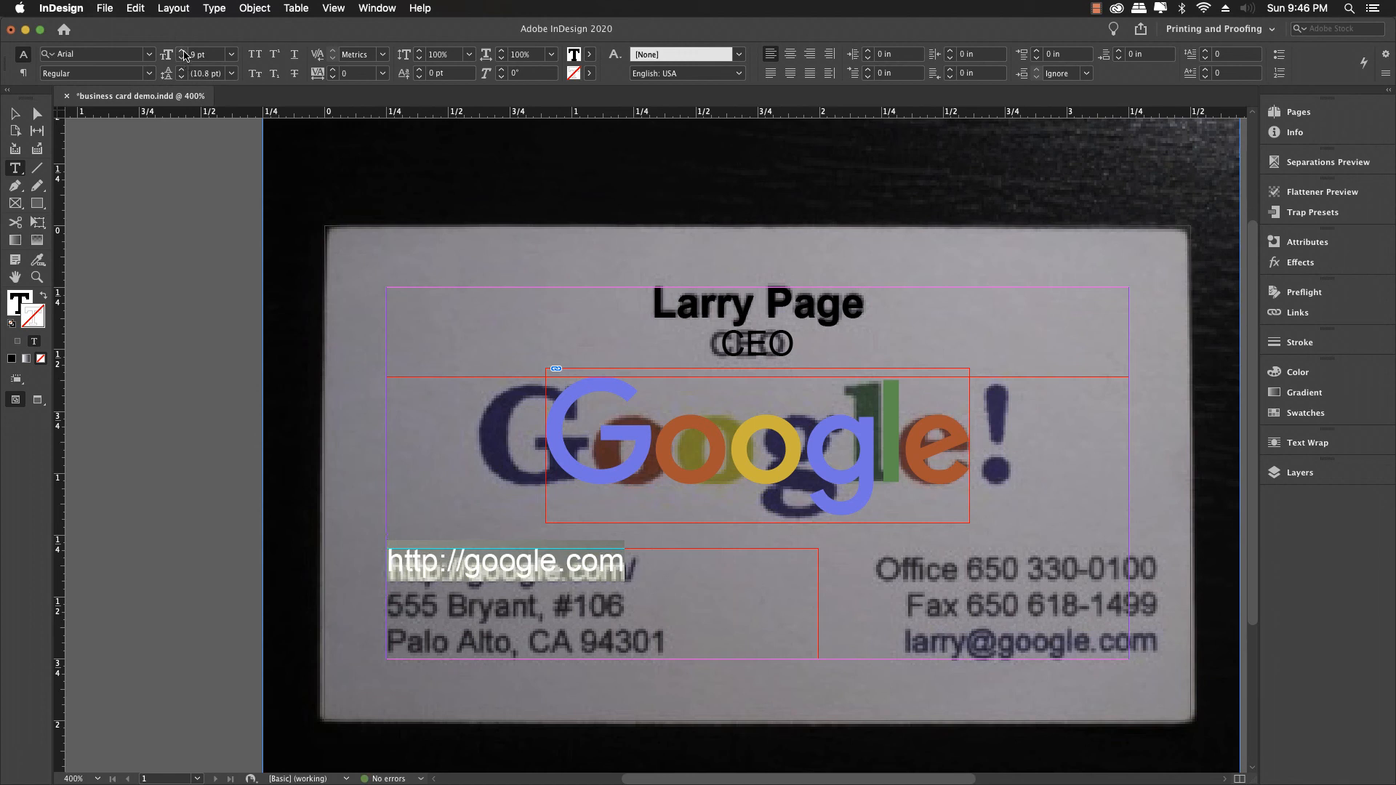
click(183, 51)
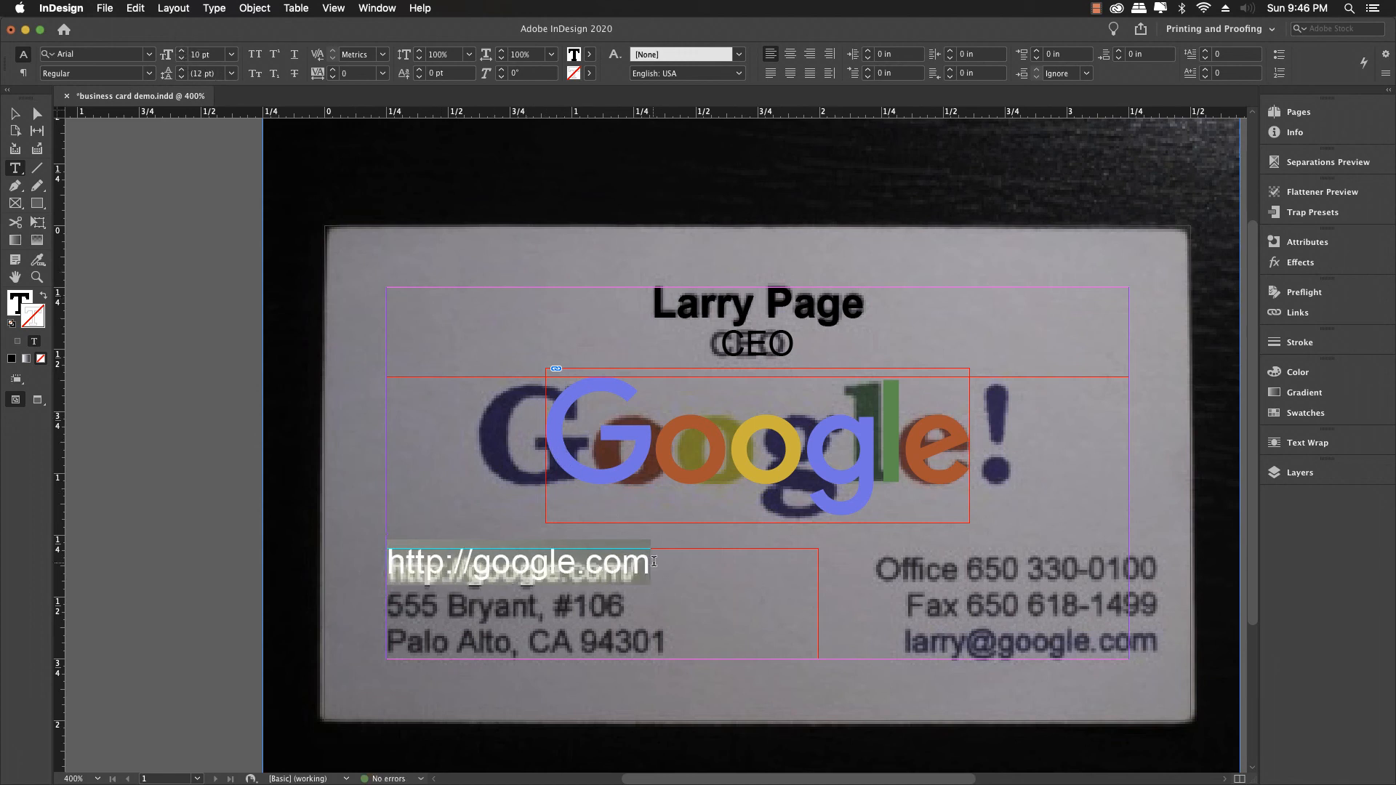
click(654, 562)
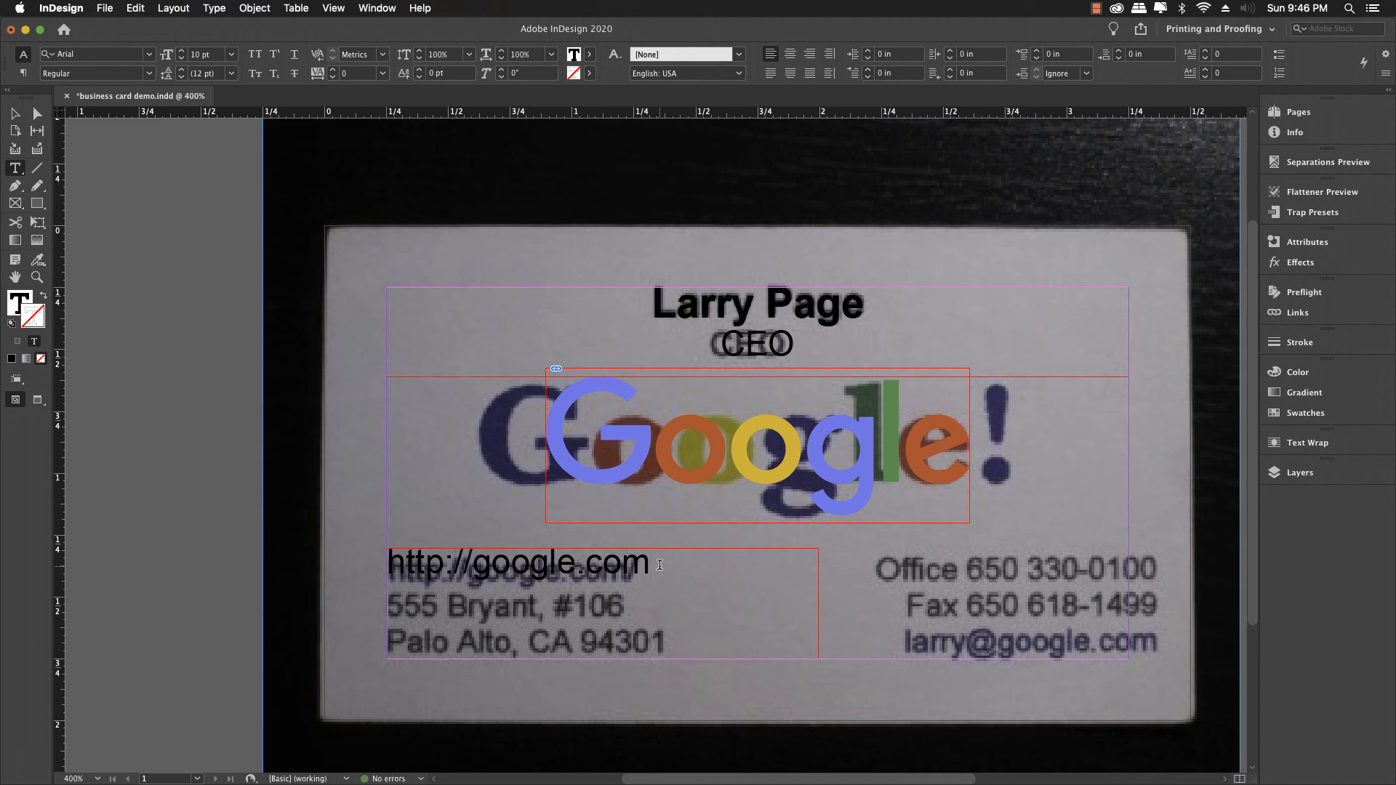
Step: Add the street line and the city/state/ZIP line below the URL, correcting the ZIP code
key(Return)
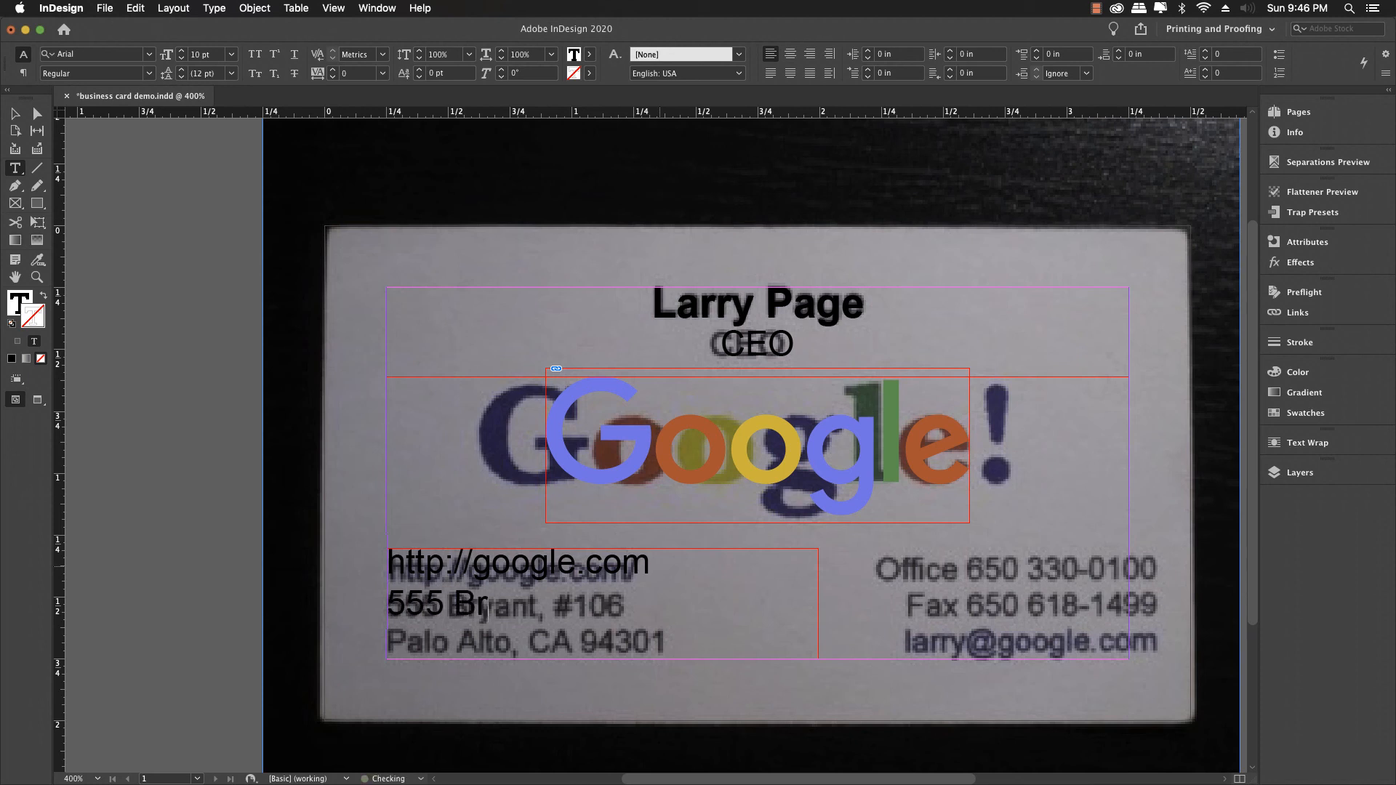
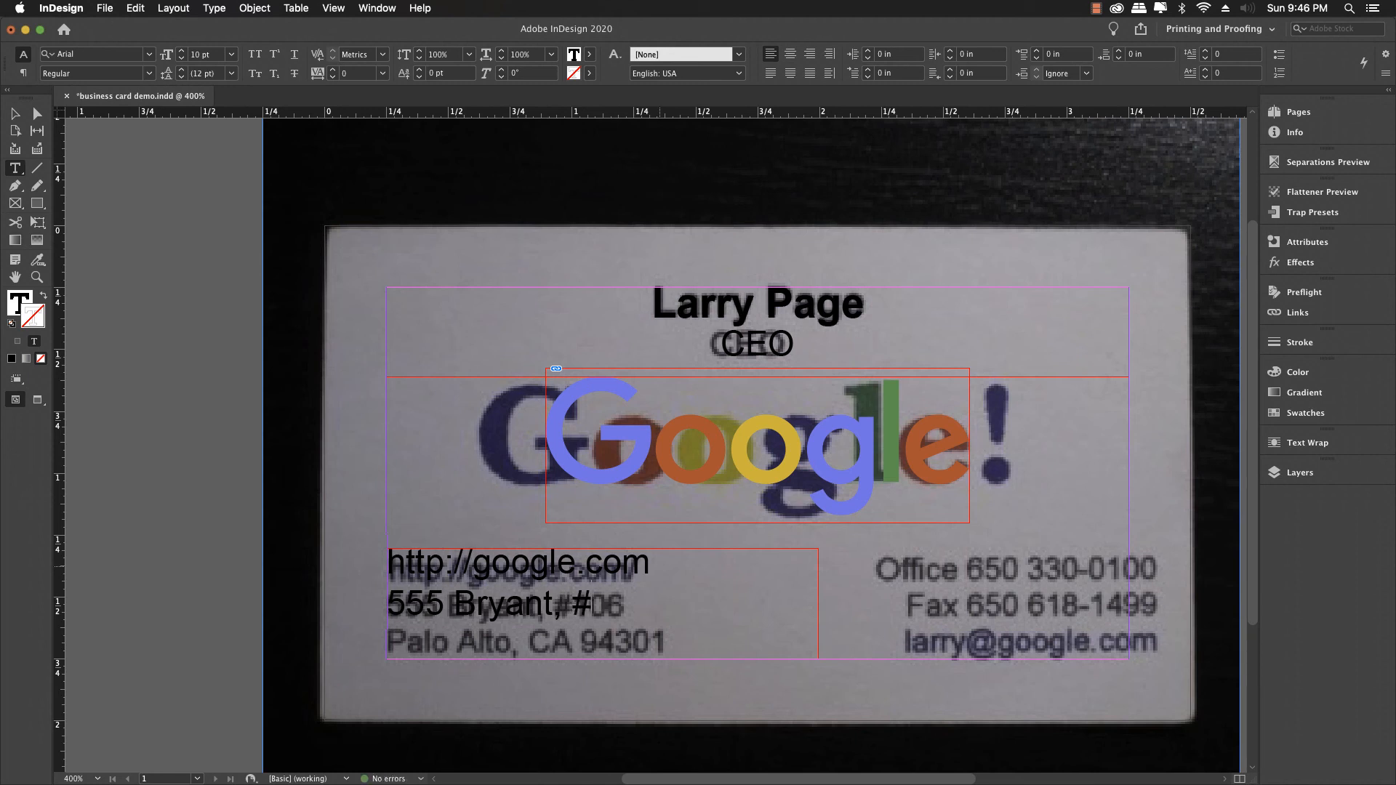
key(Return)
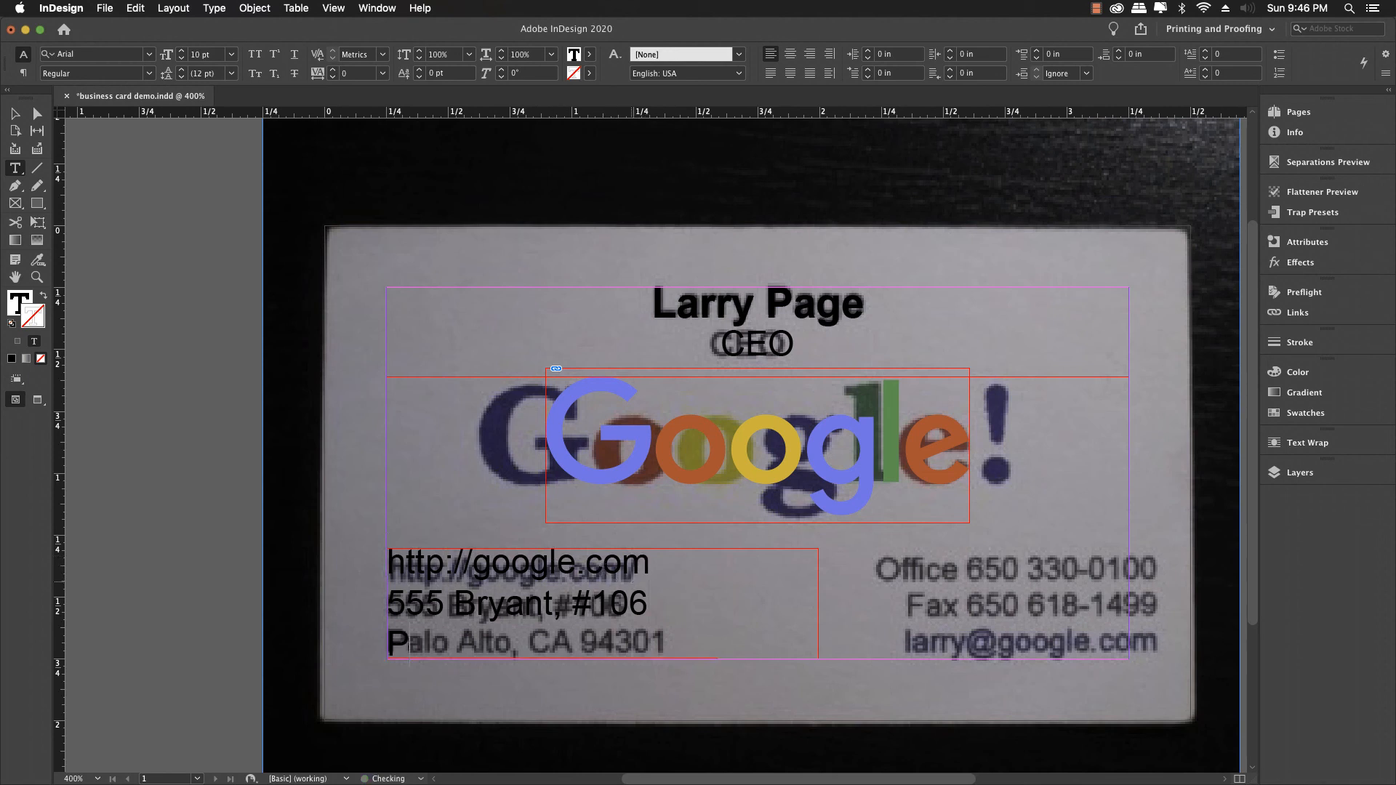
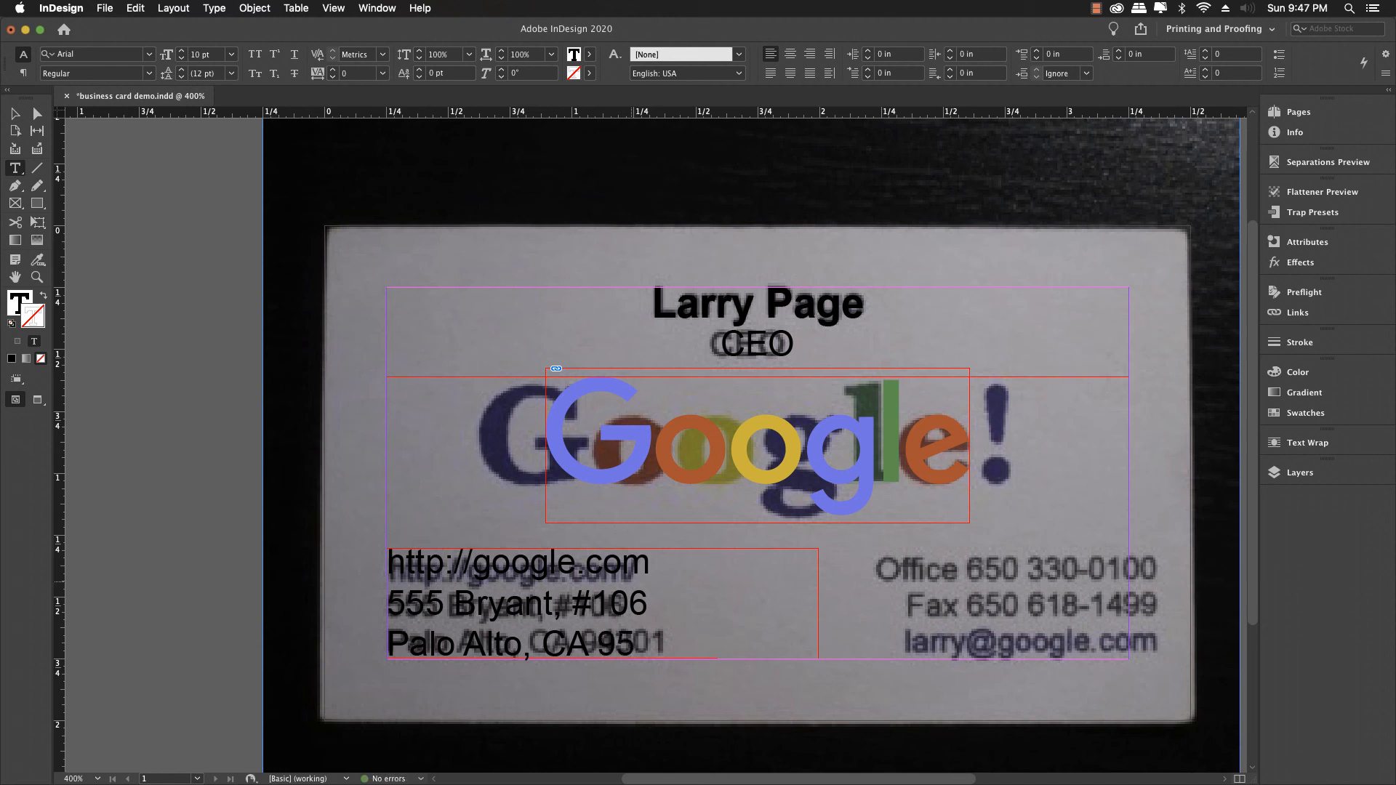
key(BackSpace)
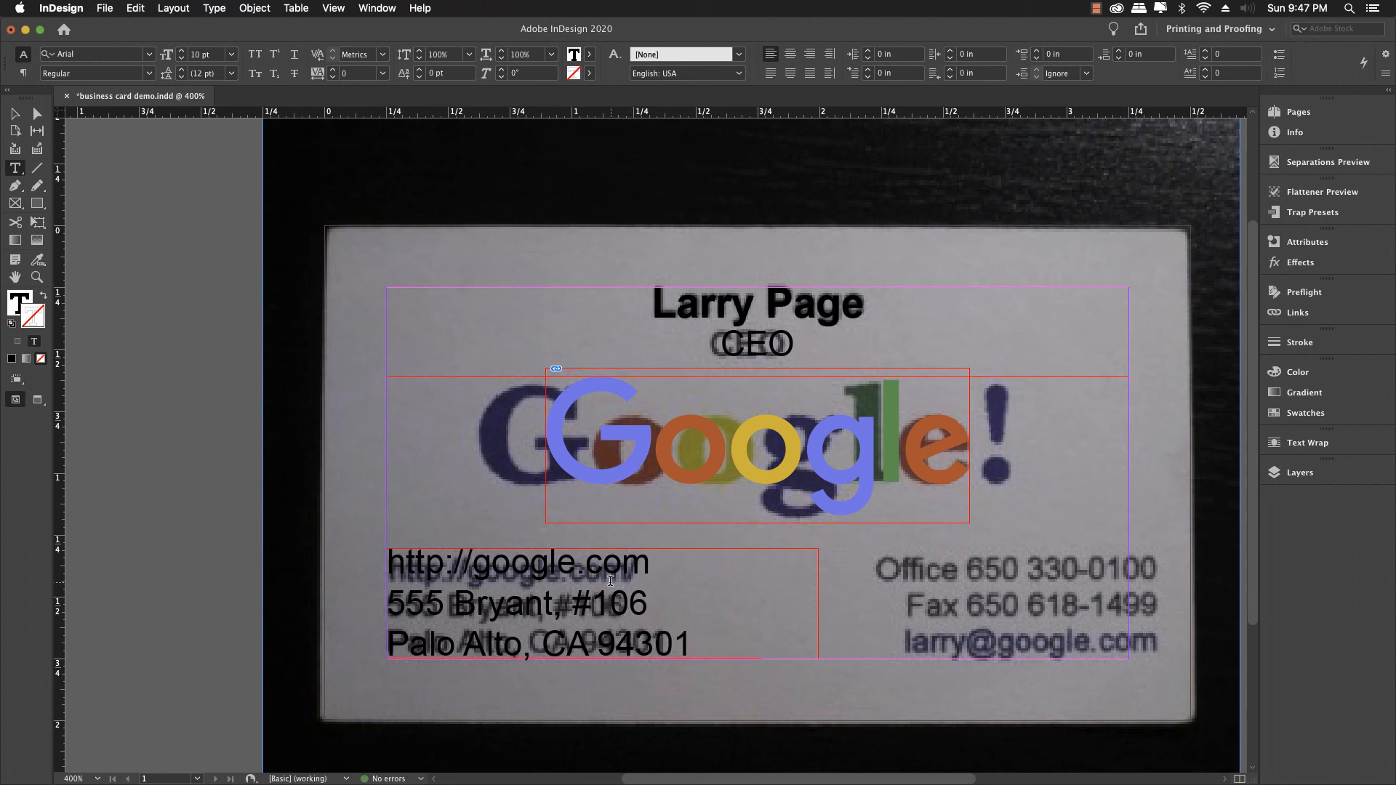
Step: Set all three address lines to 9 pt and nudge the frame down to match the photo
key(super+a)
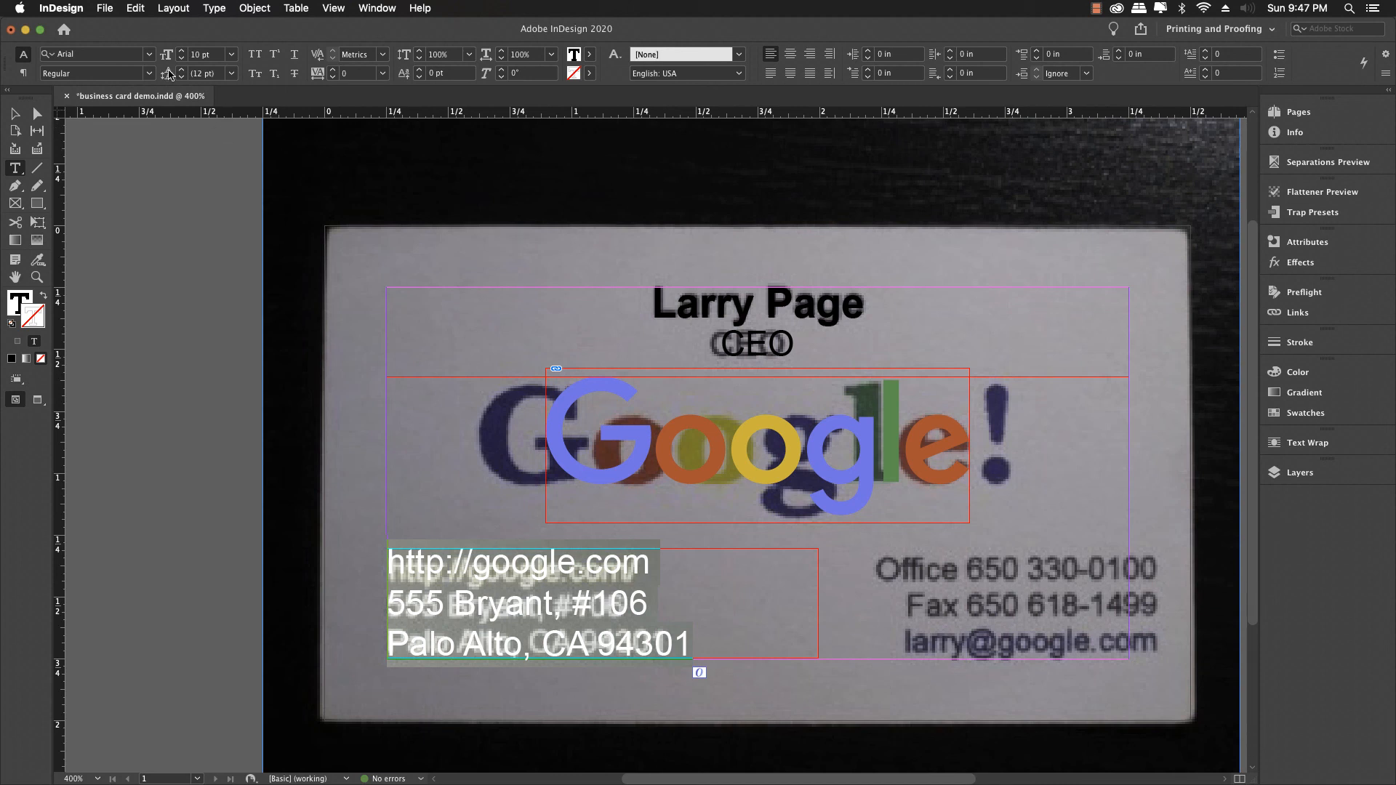
click(182, 61)
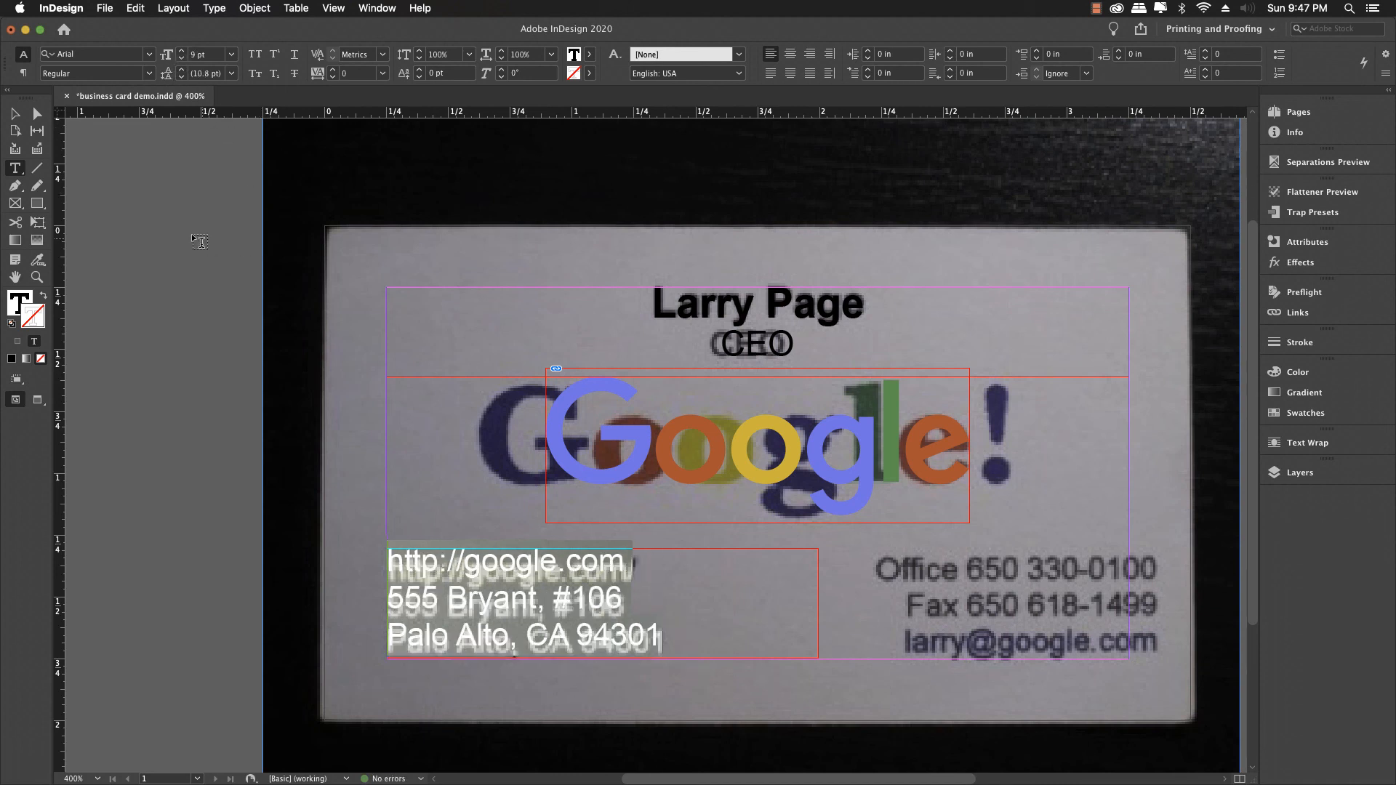
key(Escape)
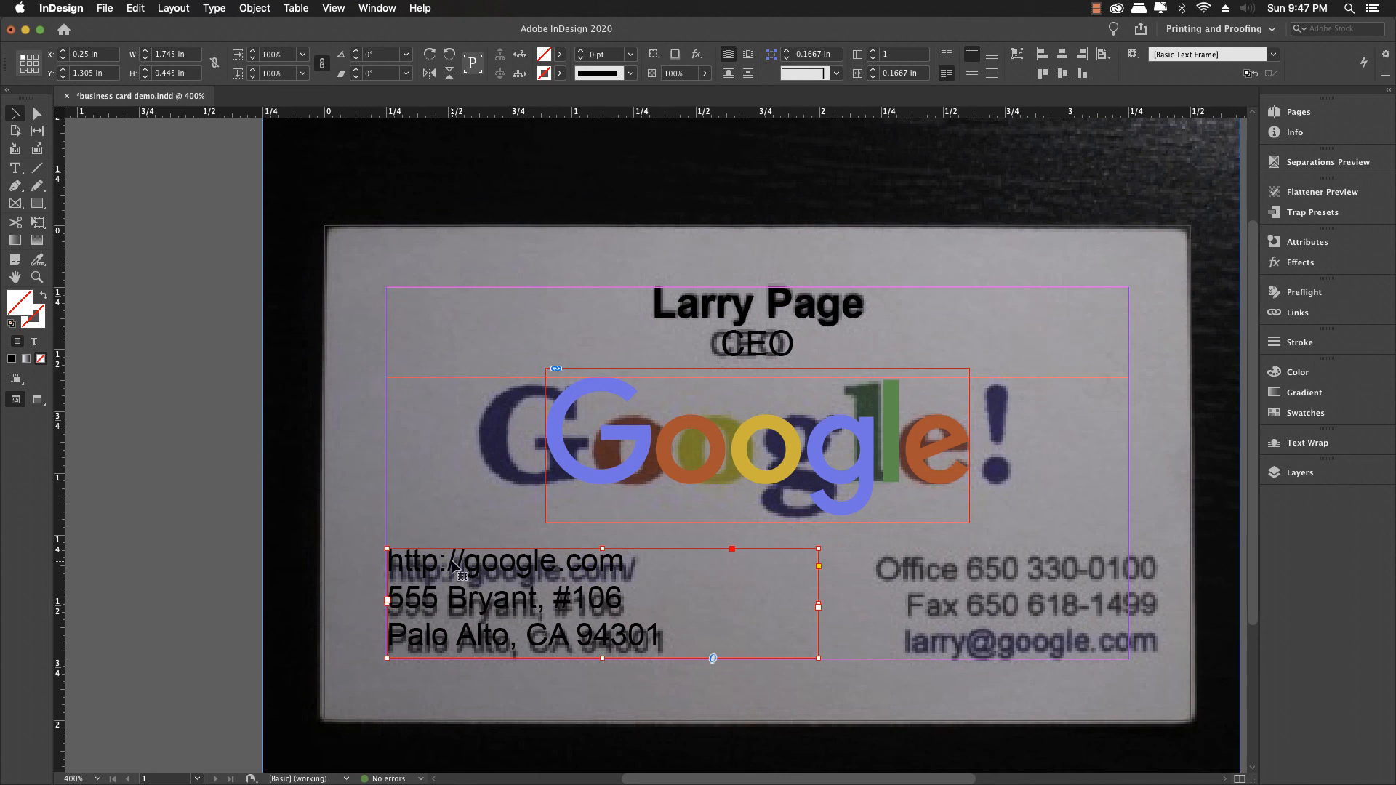
key(Down)
key(Down)
key(Down)
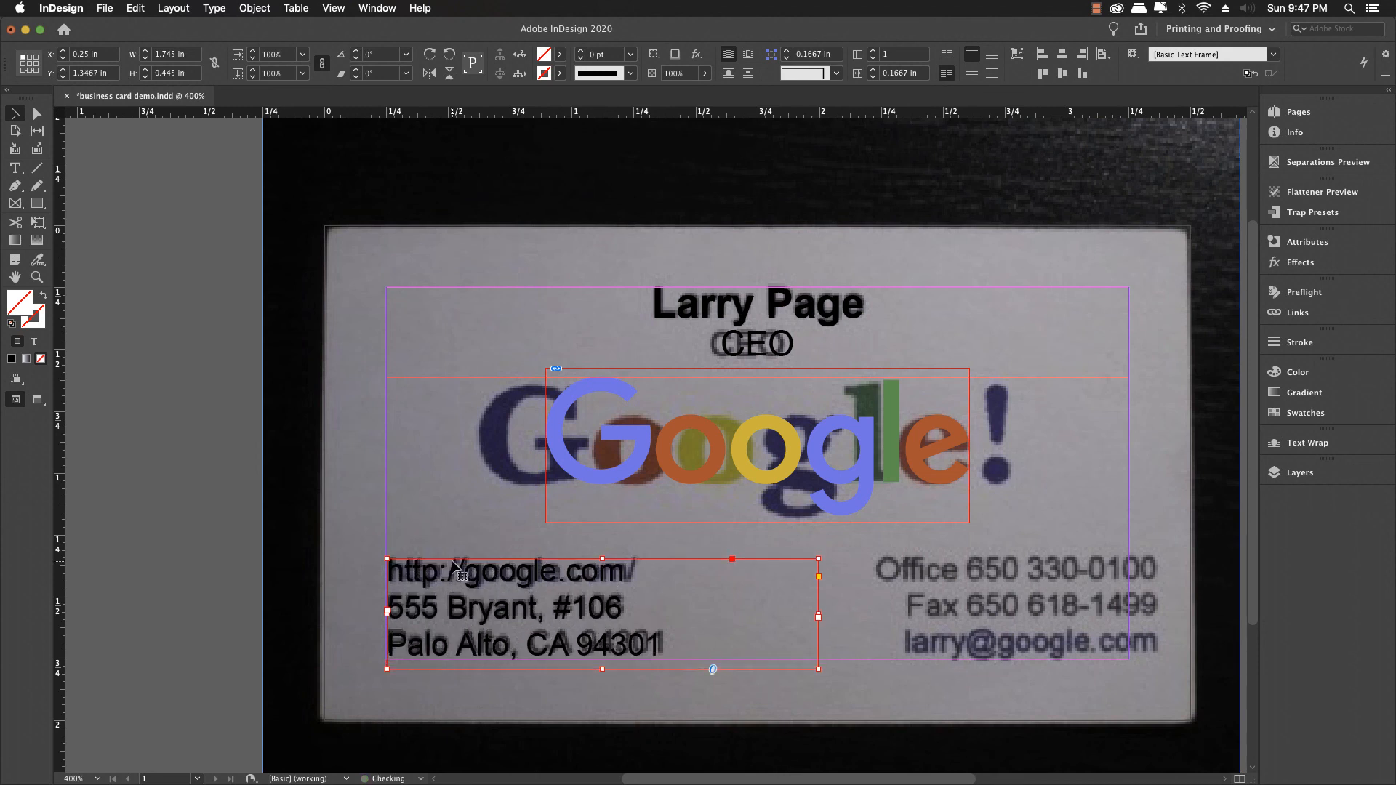
click(527, 515)
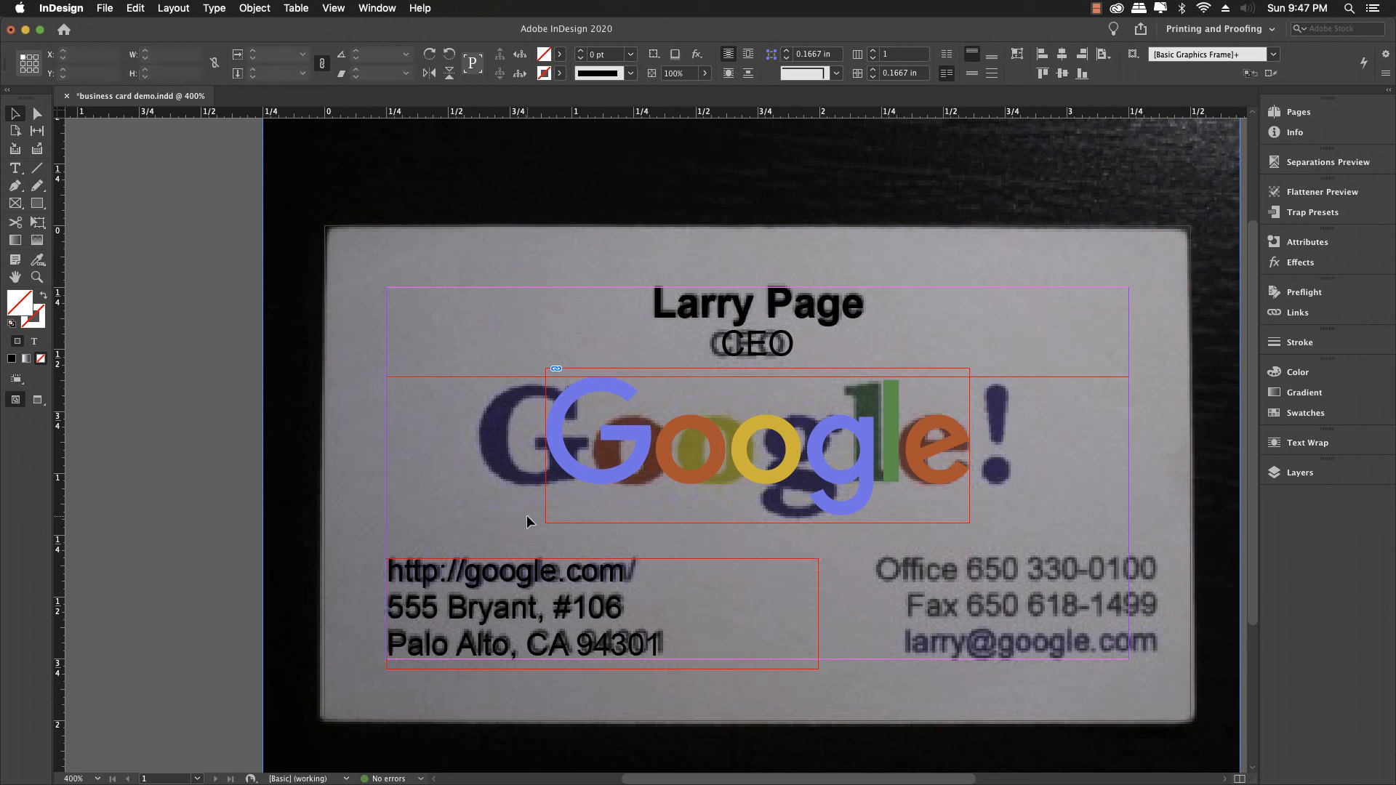
click(1285, 474)
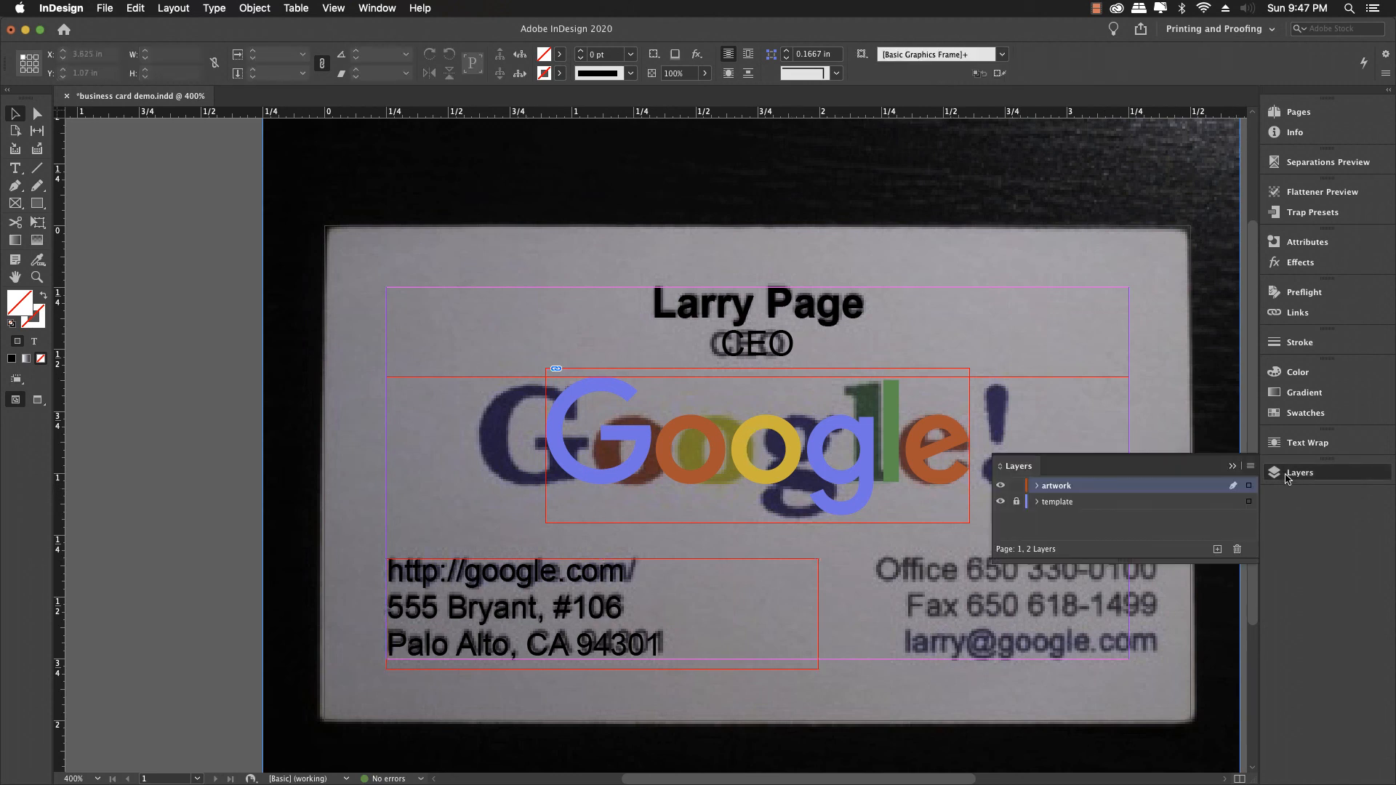
click(1000, 502)
click(1000, 501)
click(1000, 502)
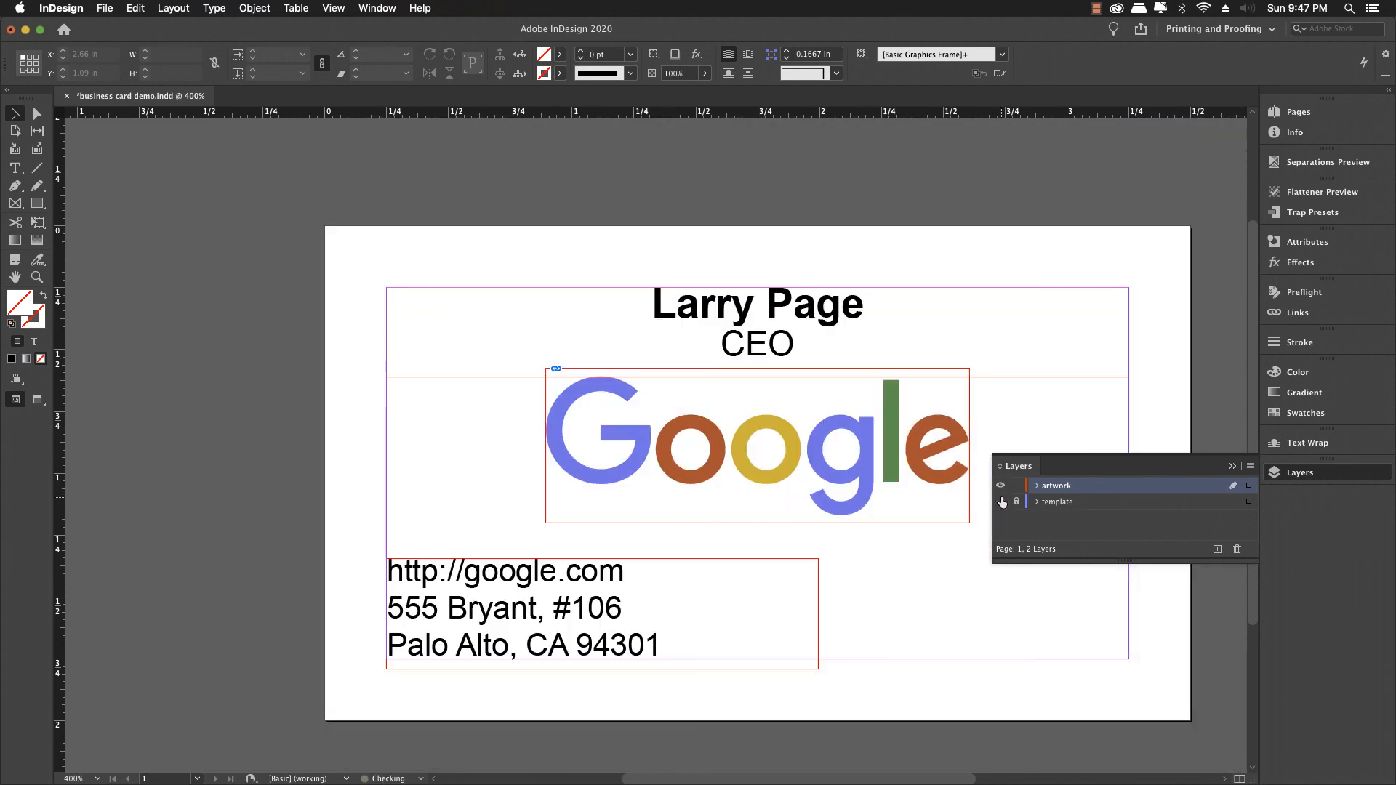
click(1001, 501)
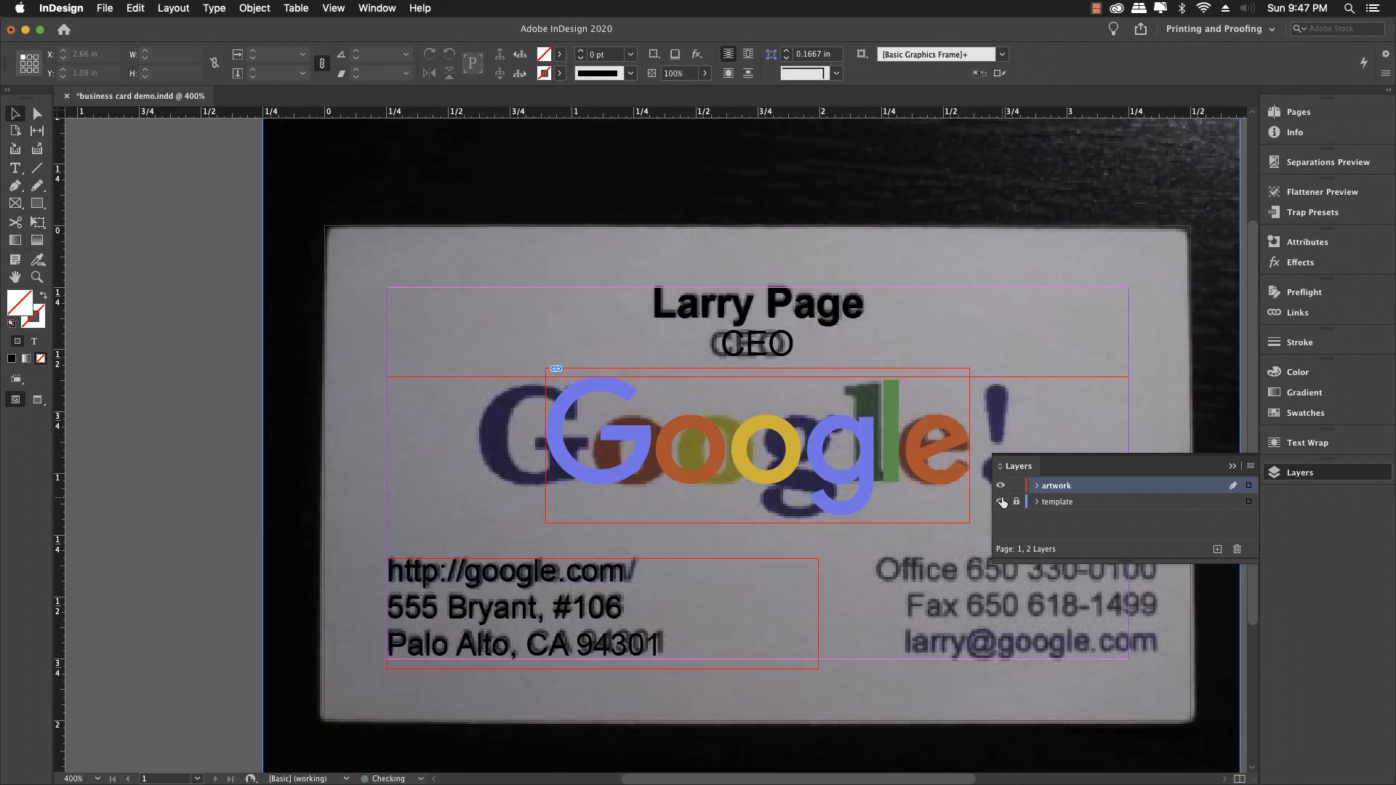
click(1231, 466)
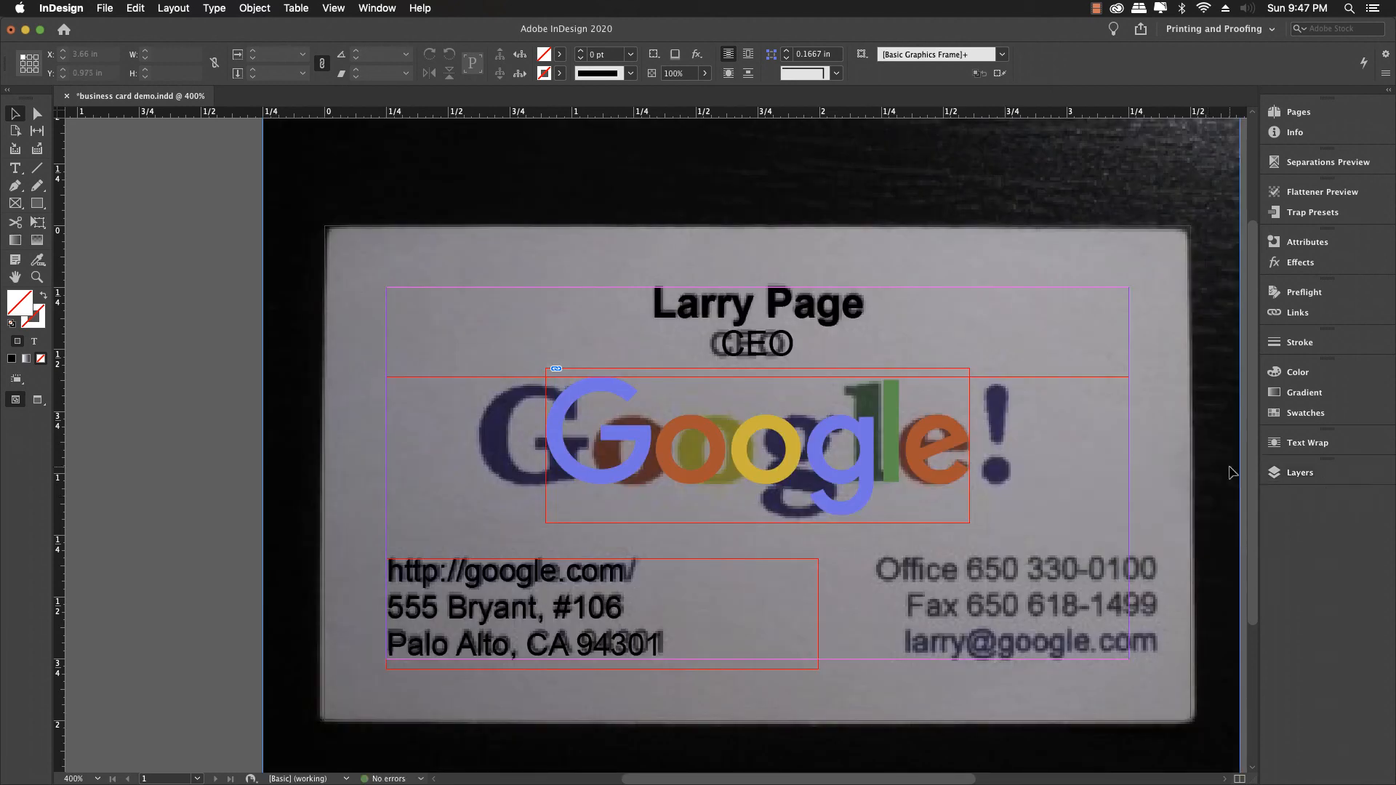
click(512, 600)
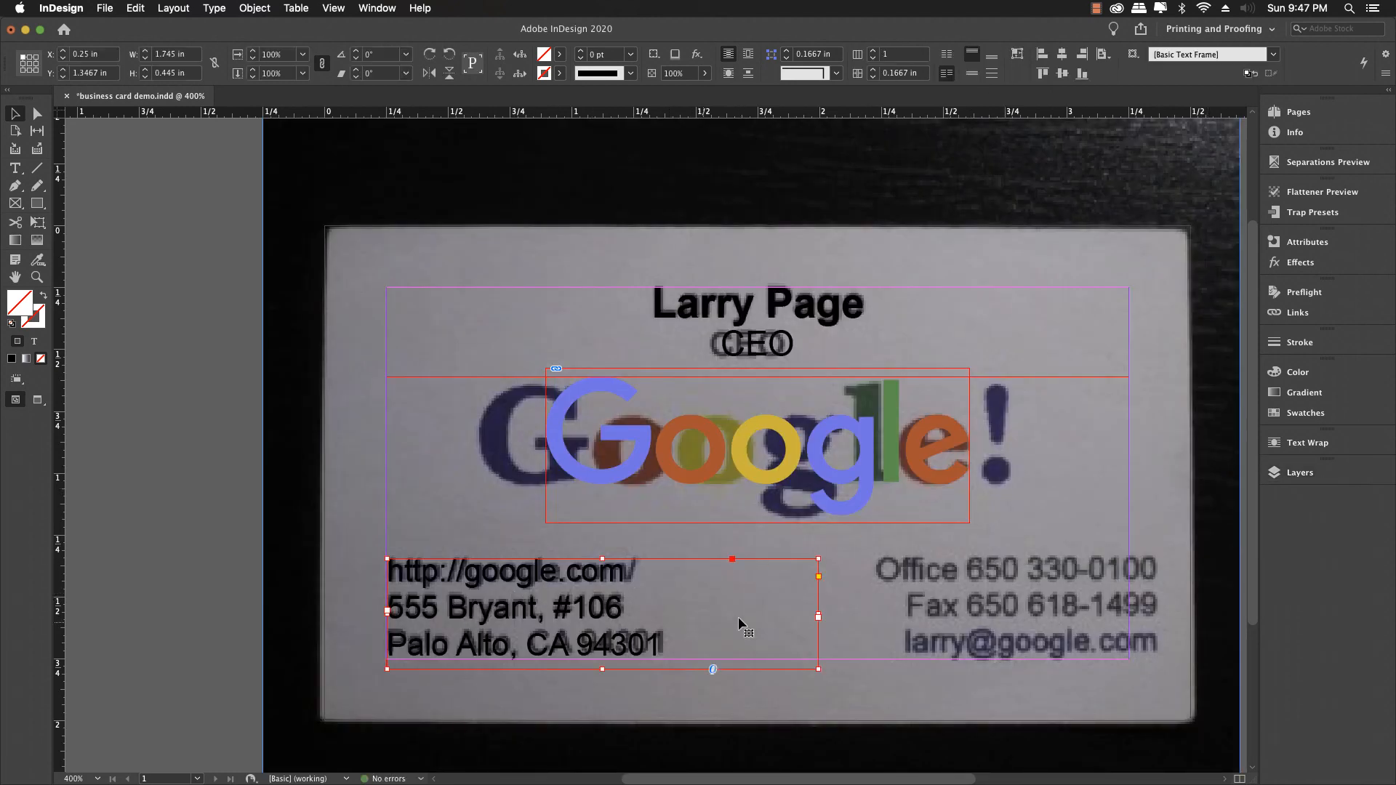
Step: Narrow the address frame to 1.315 in wide and drag a duplicate toward the upper right
drag(818, 615, 711, 614)
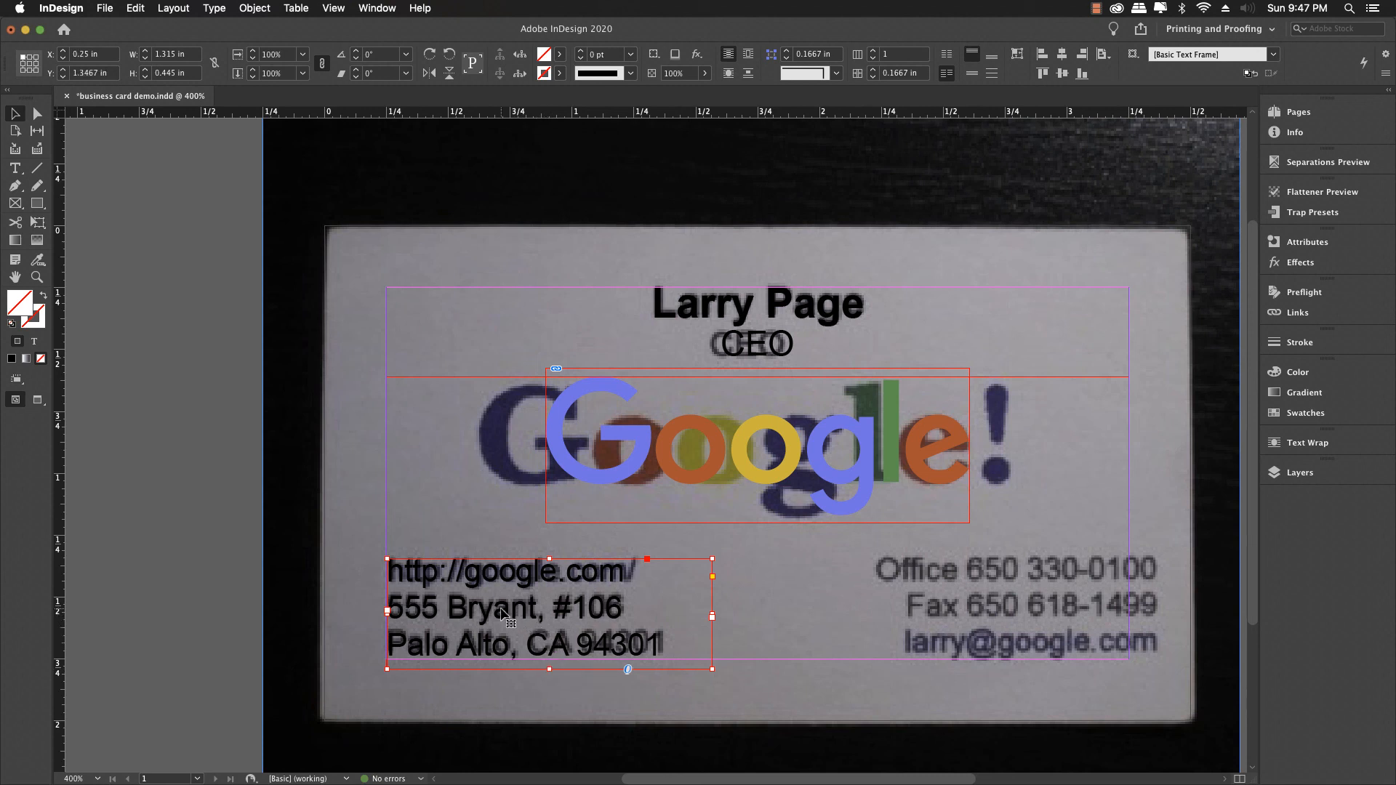
click(638, 679)
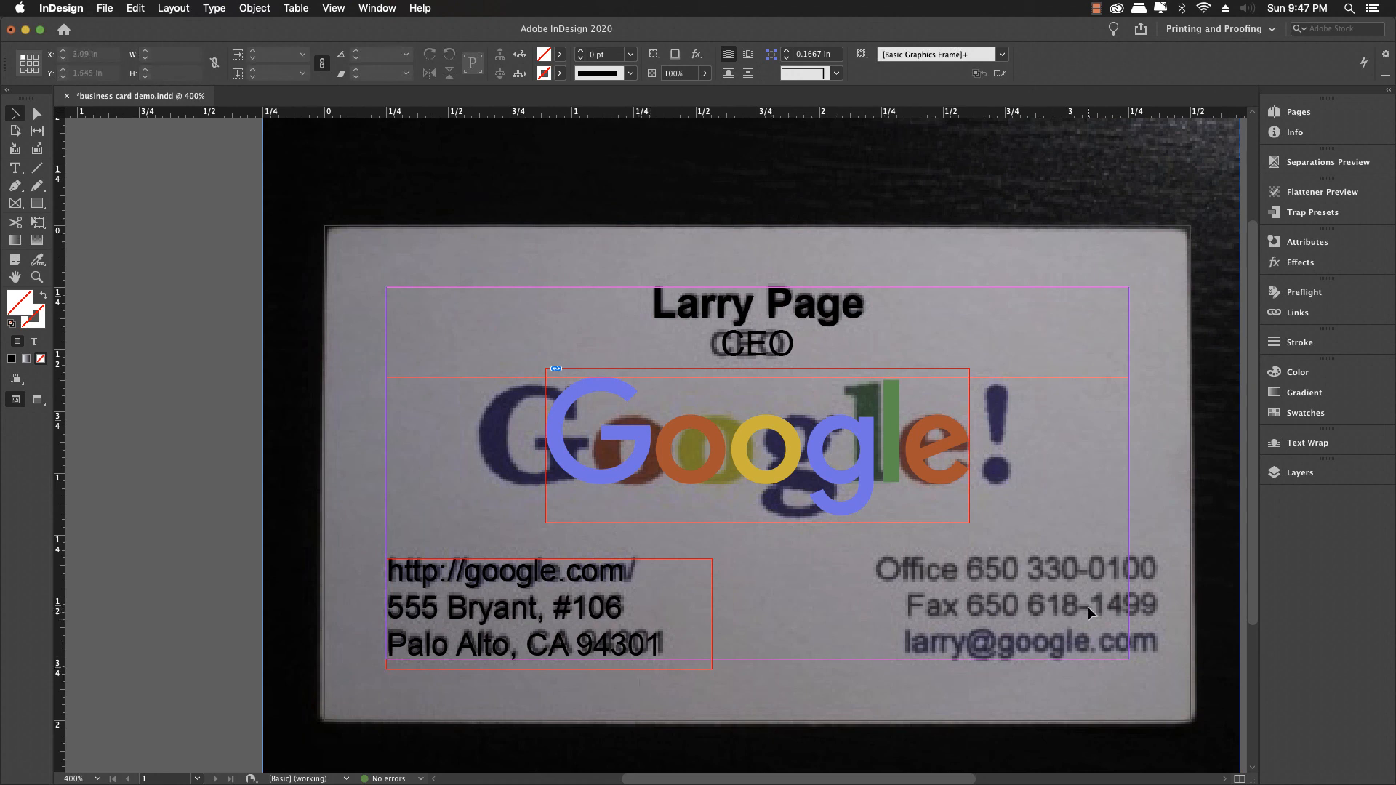
click(532, 612)
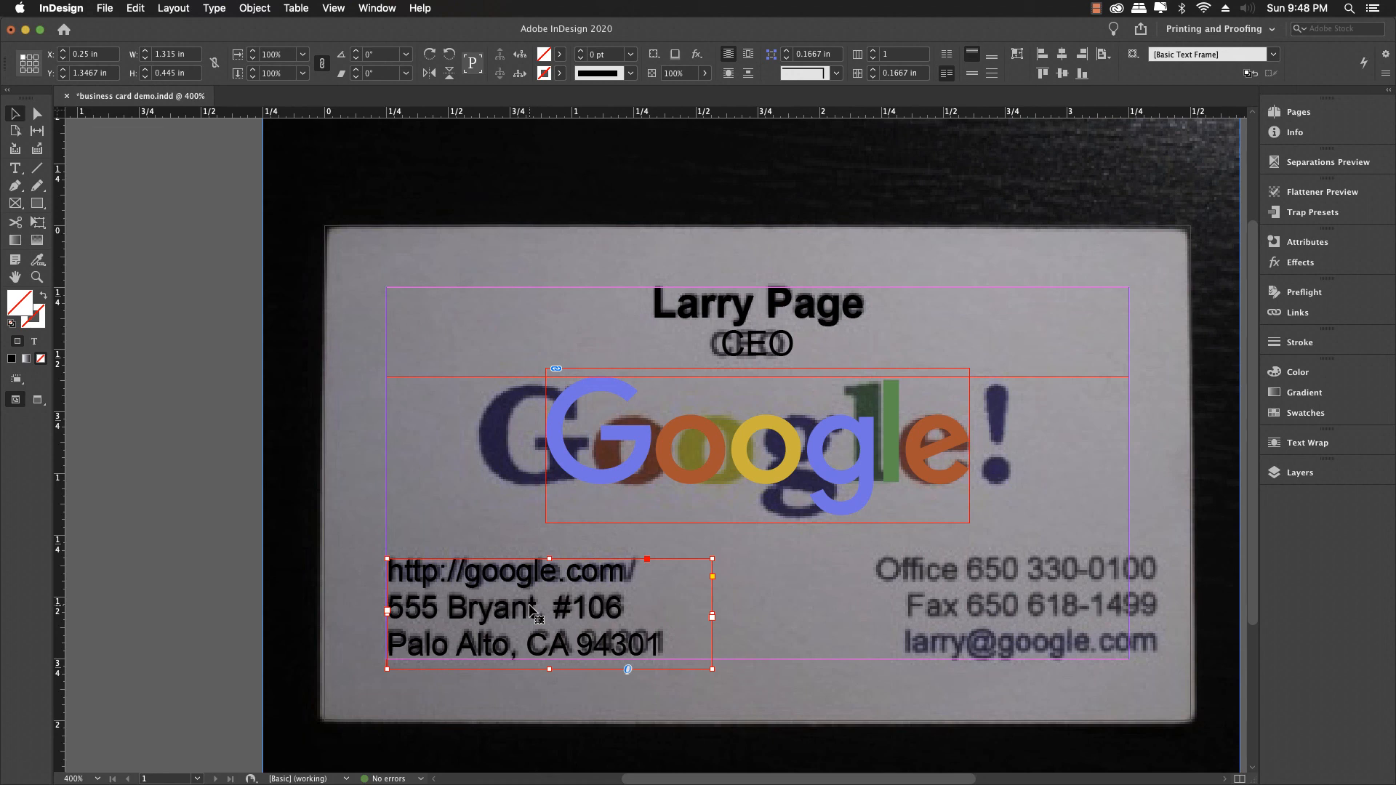
alt+drag(532, 612, 971, 307)
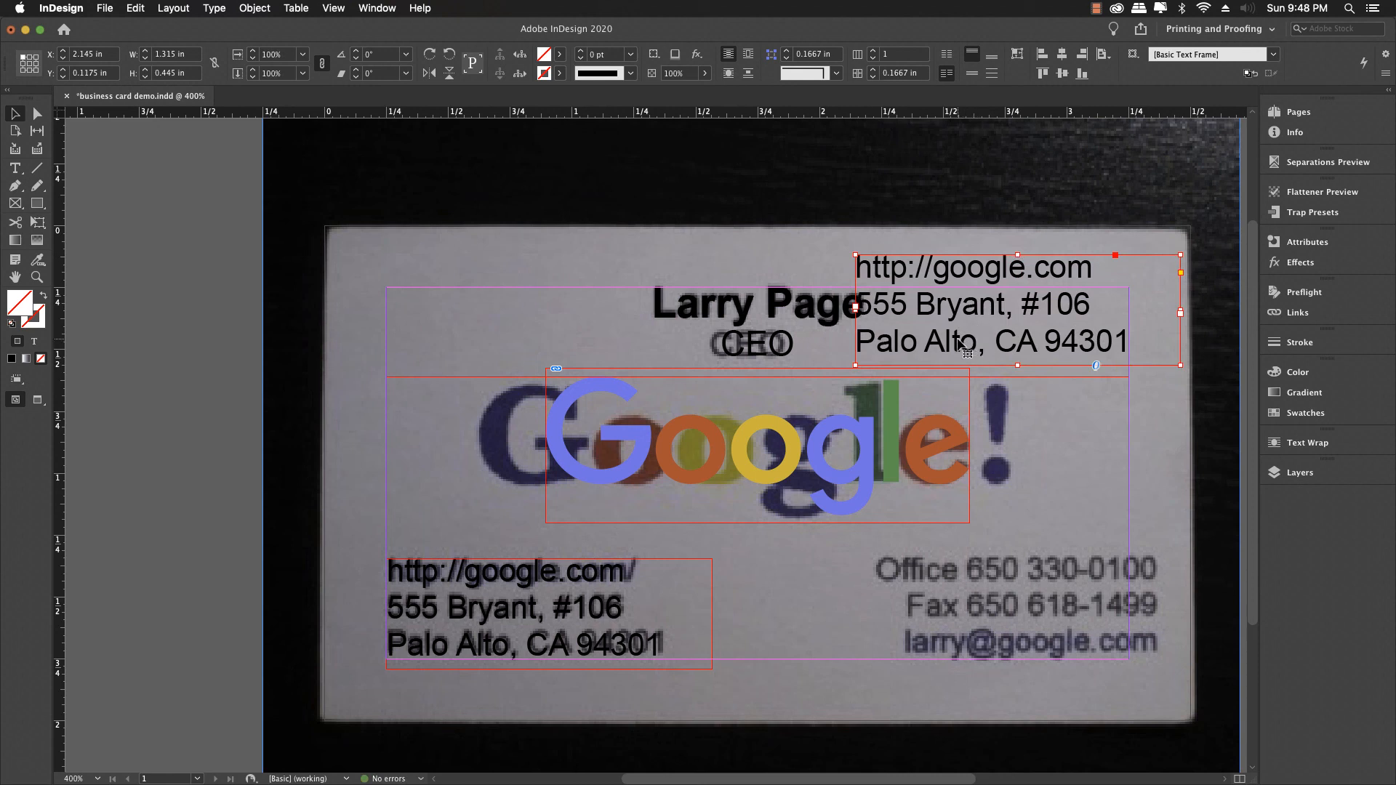
Step: Replace the copied address in the upper-right frame with three lines: the office phone, the fax number and the e-mail address
click(18, 172)
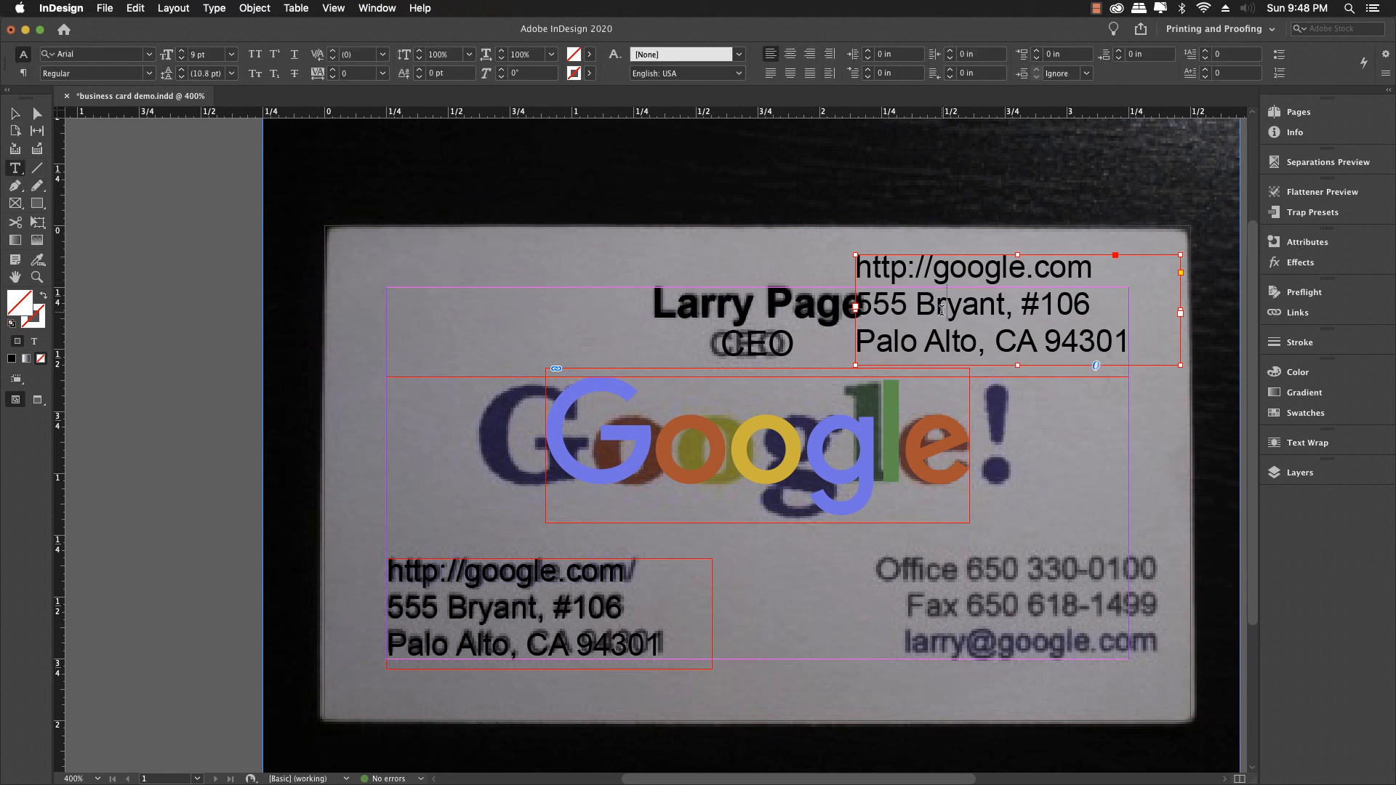
click(942, 311)
key(super+a)
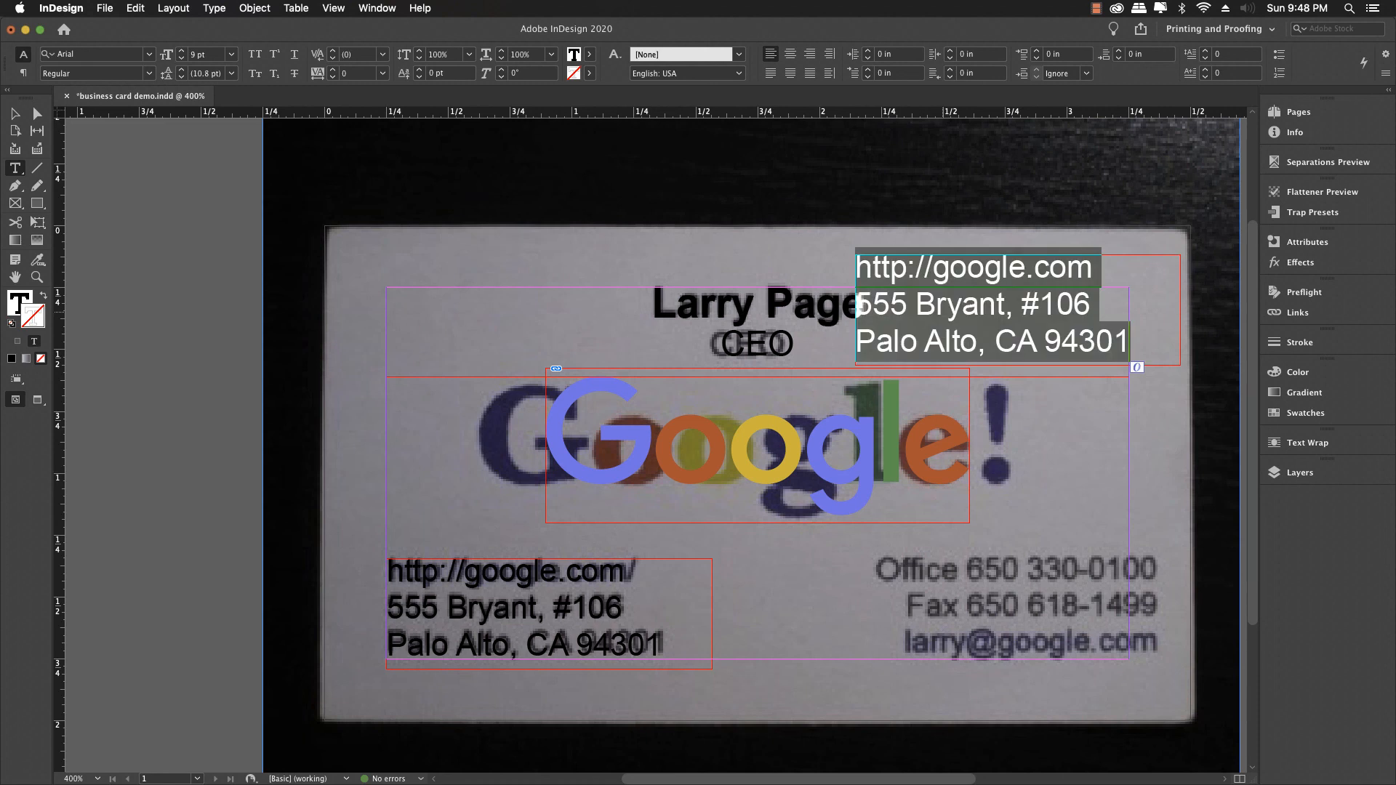
text(O)
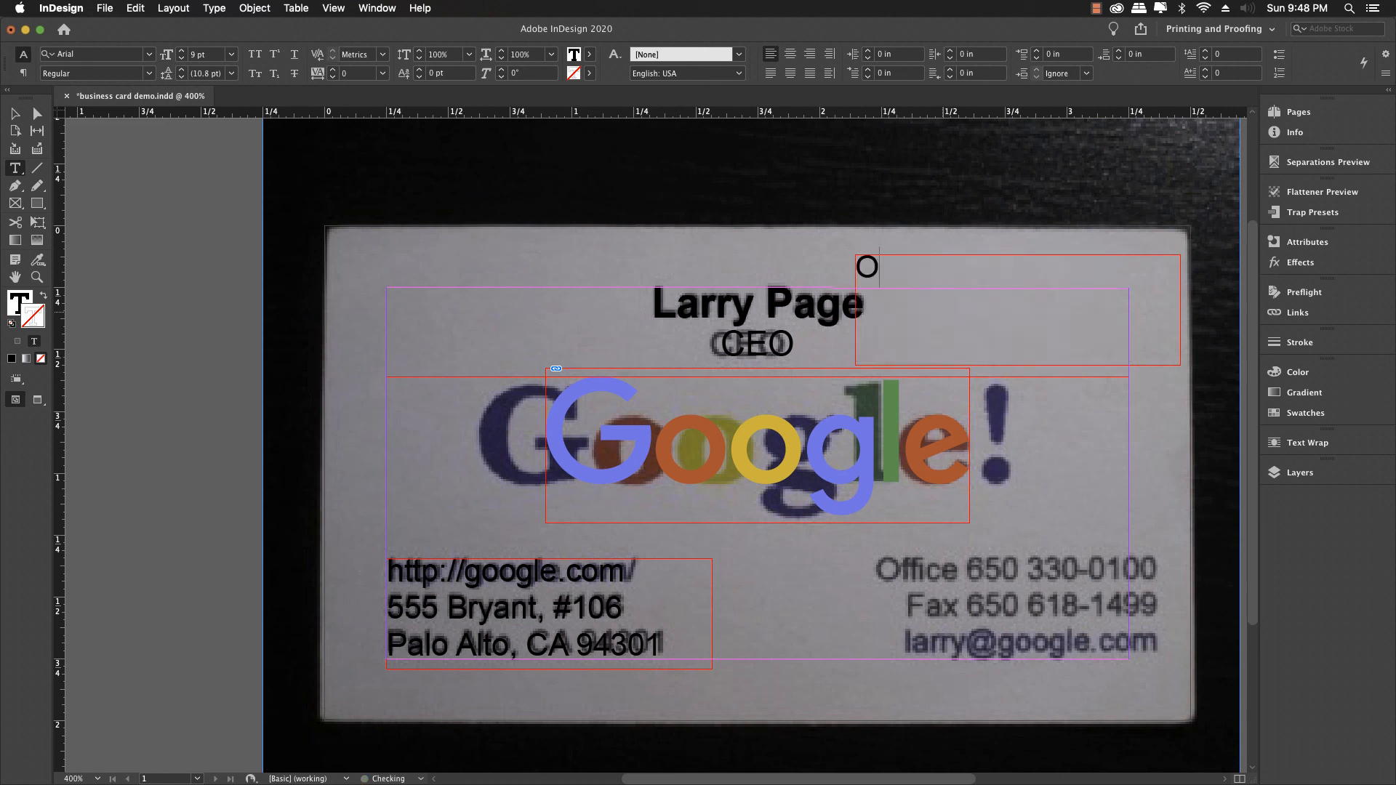
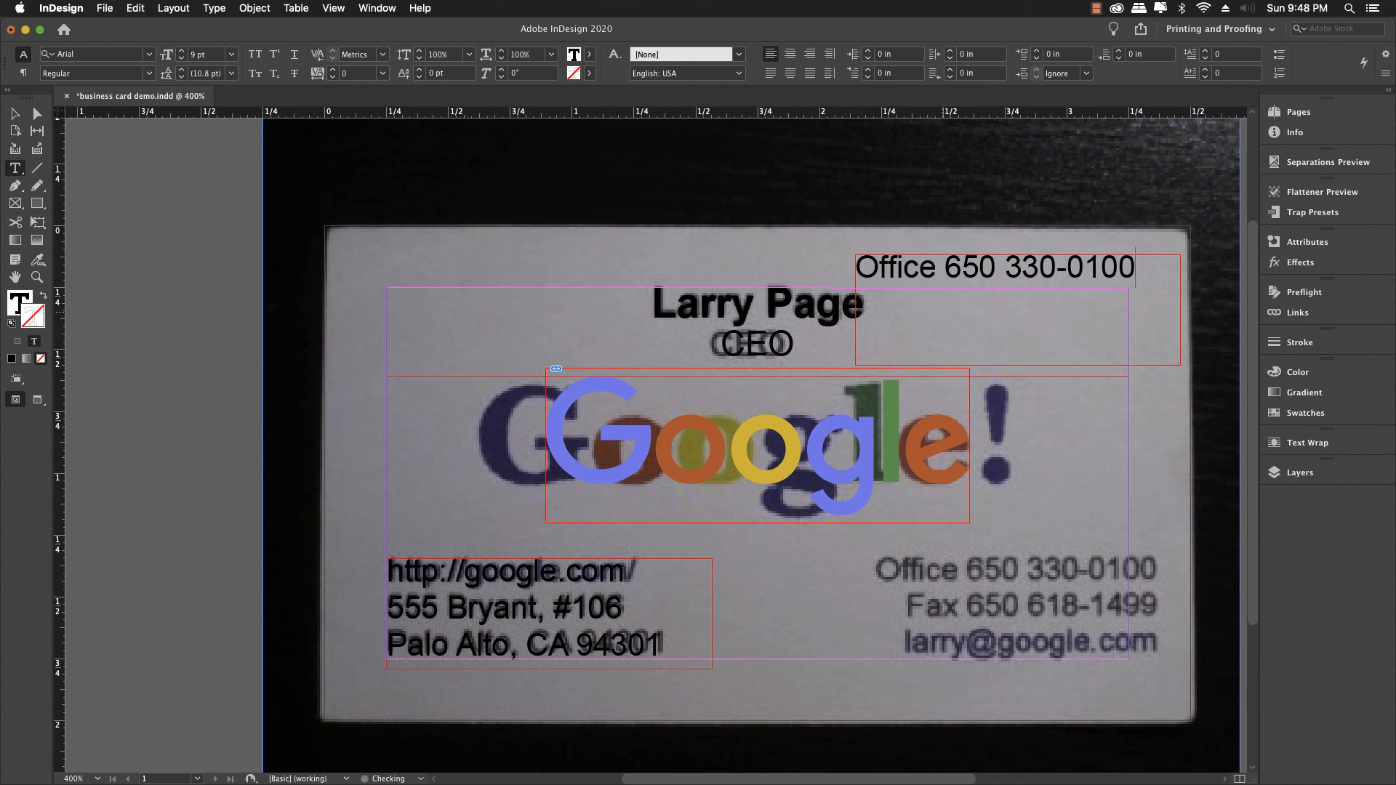
key(Return)
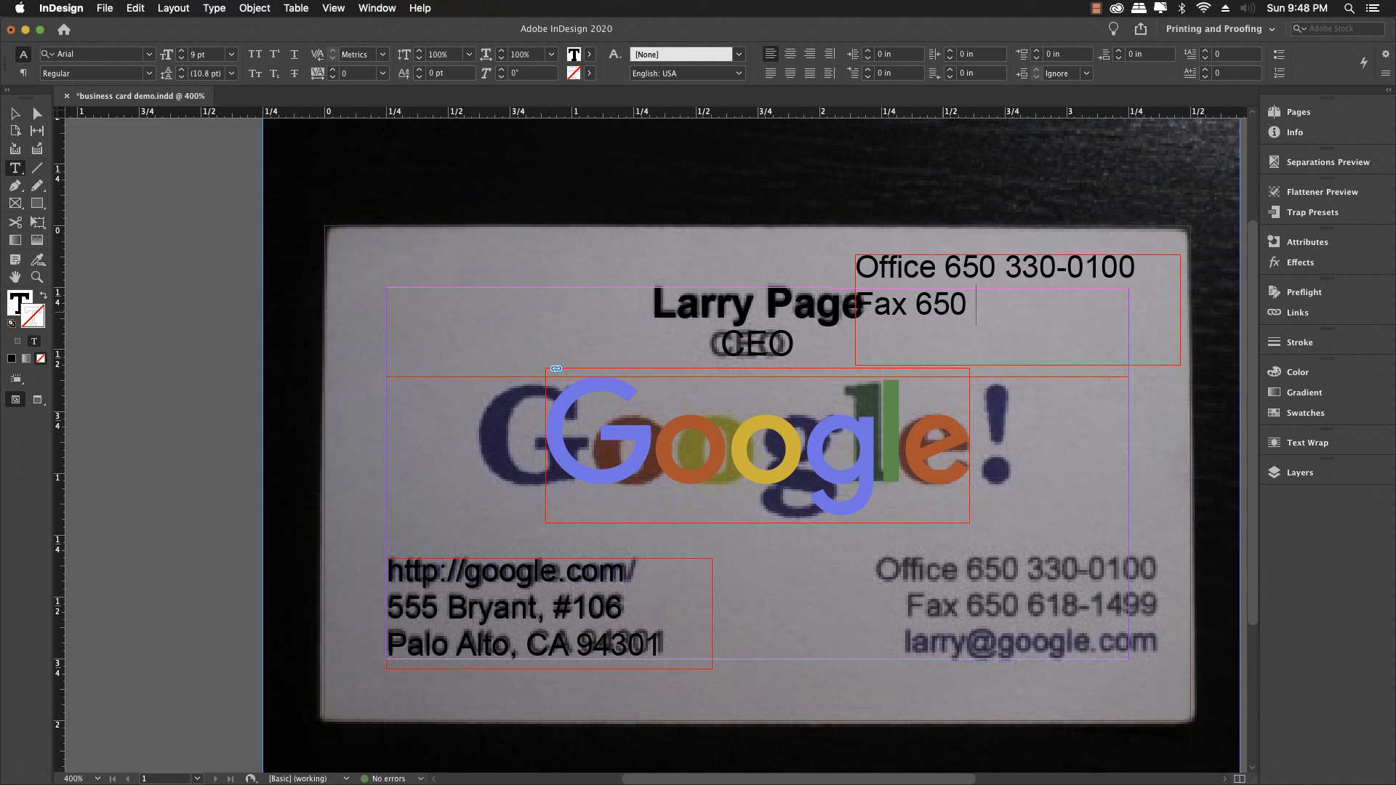
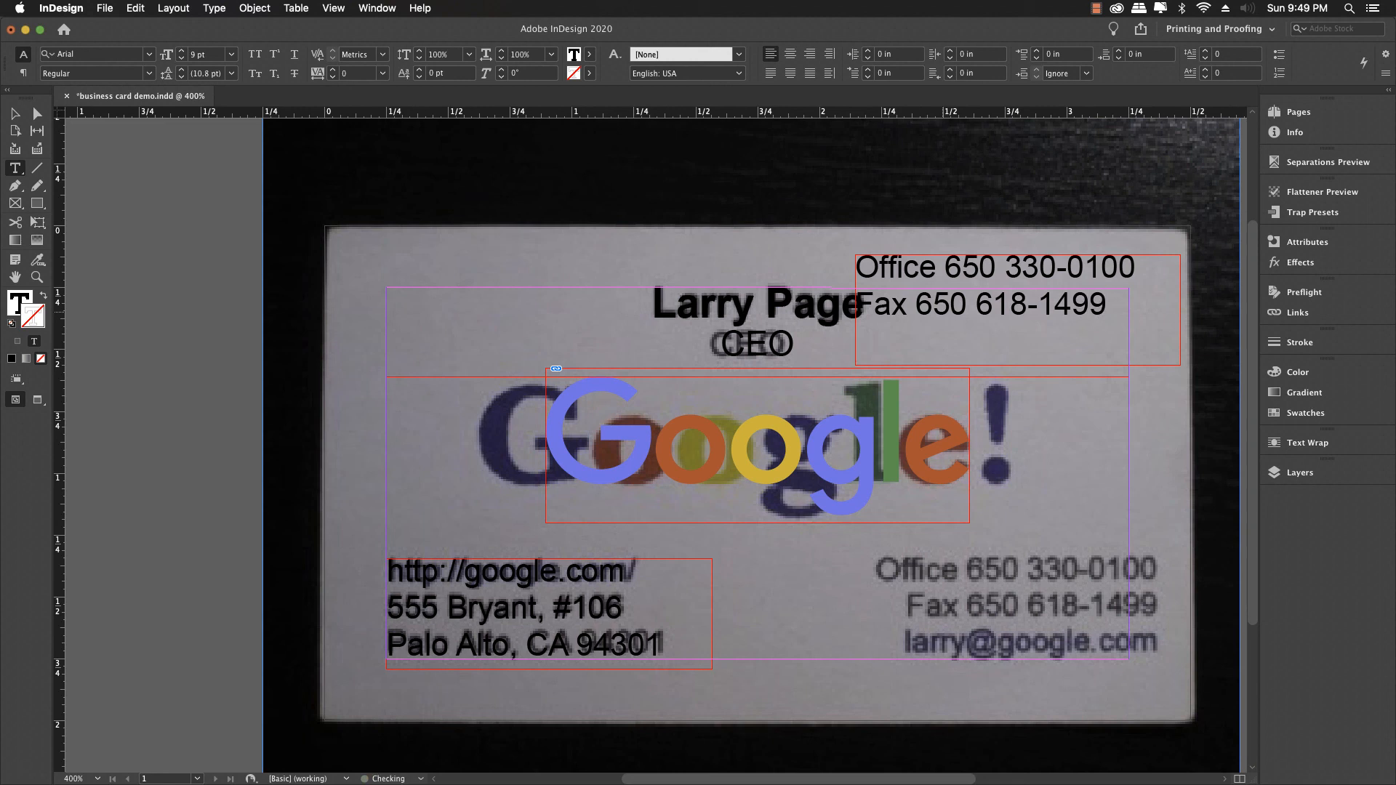
key(Return)
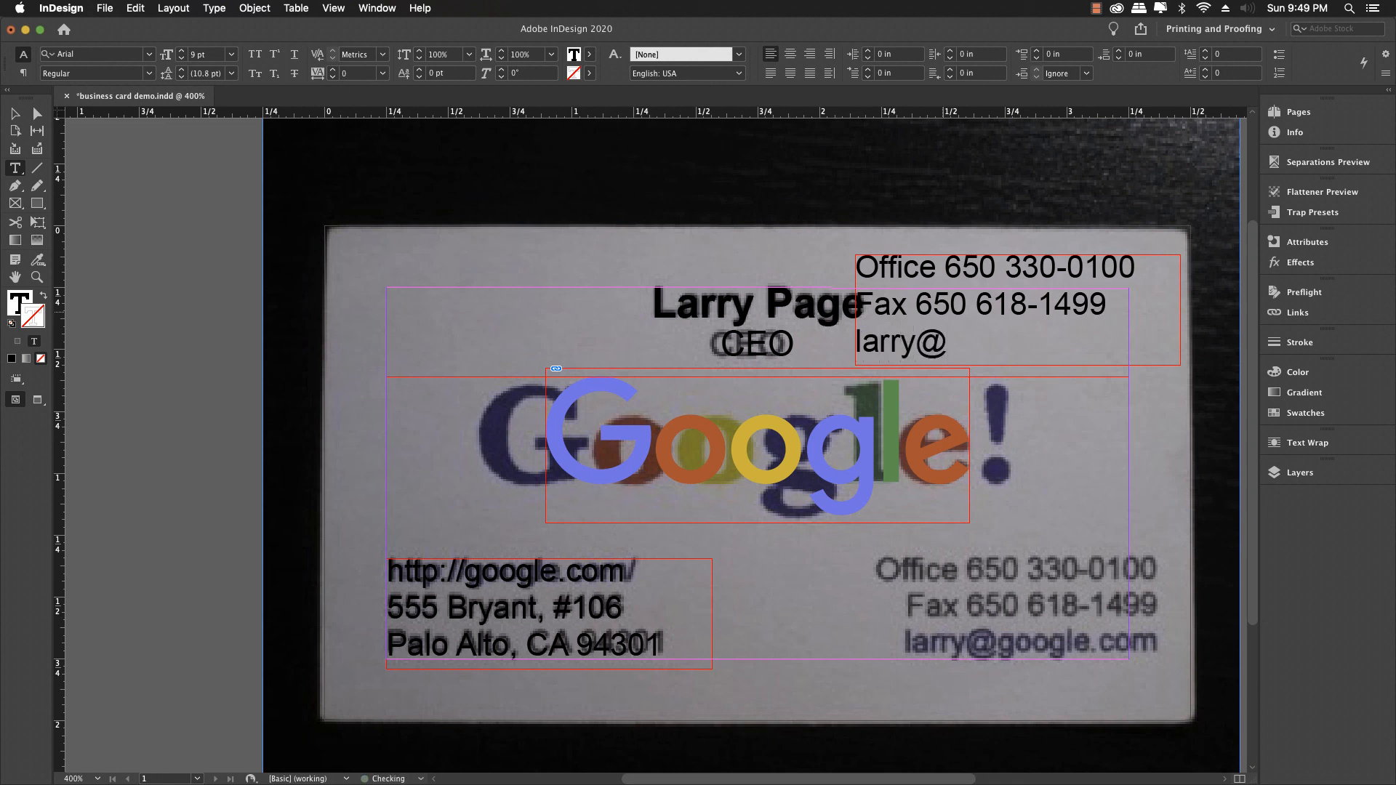
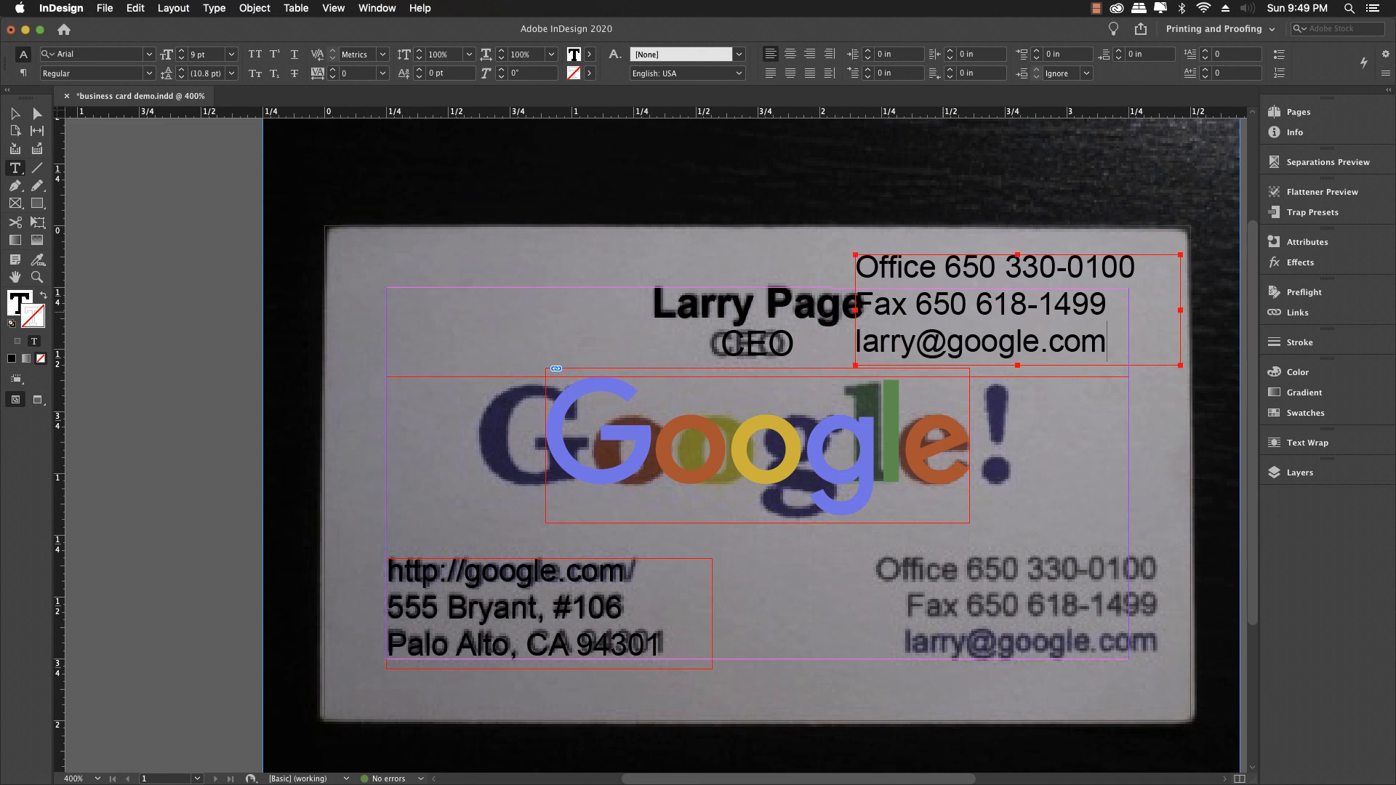
key(super+a)
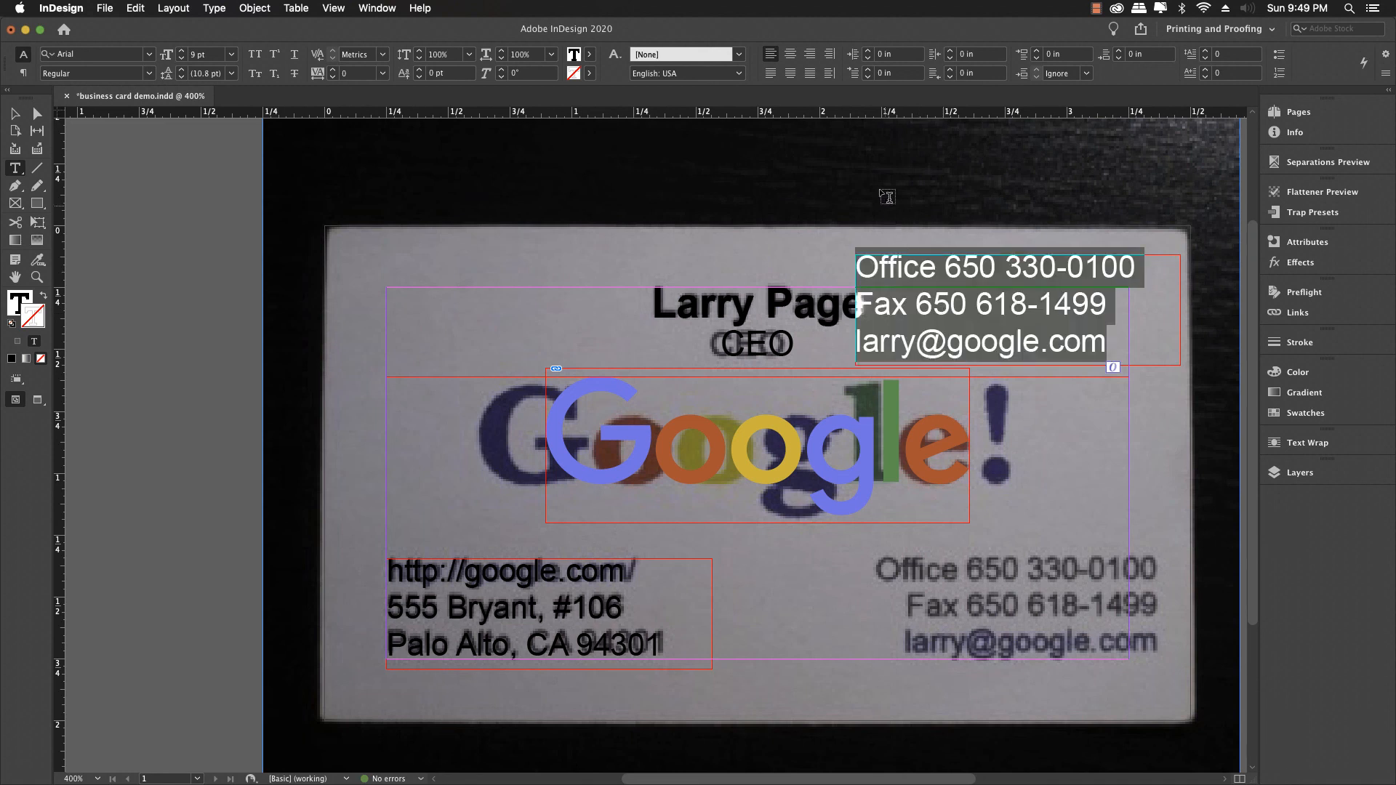
Step: Right-align the office, fax and e-mail lines, then drag their frame down to the card's lower right
click(808, 55)
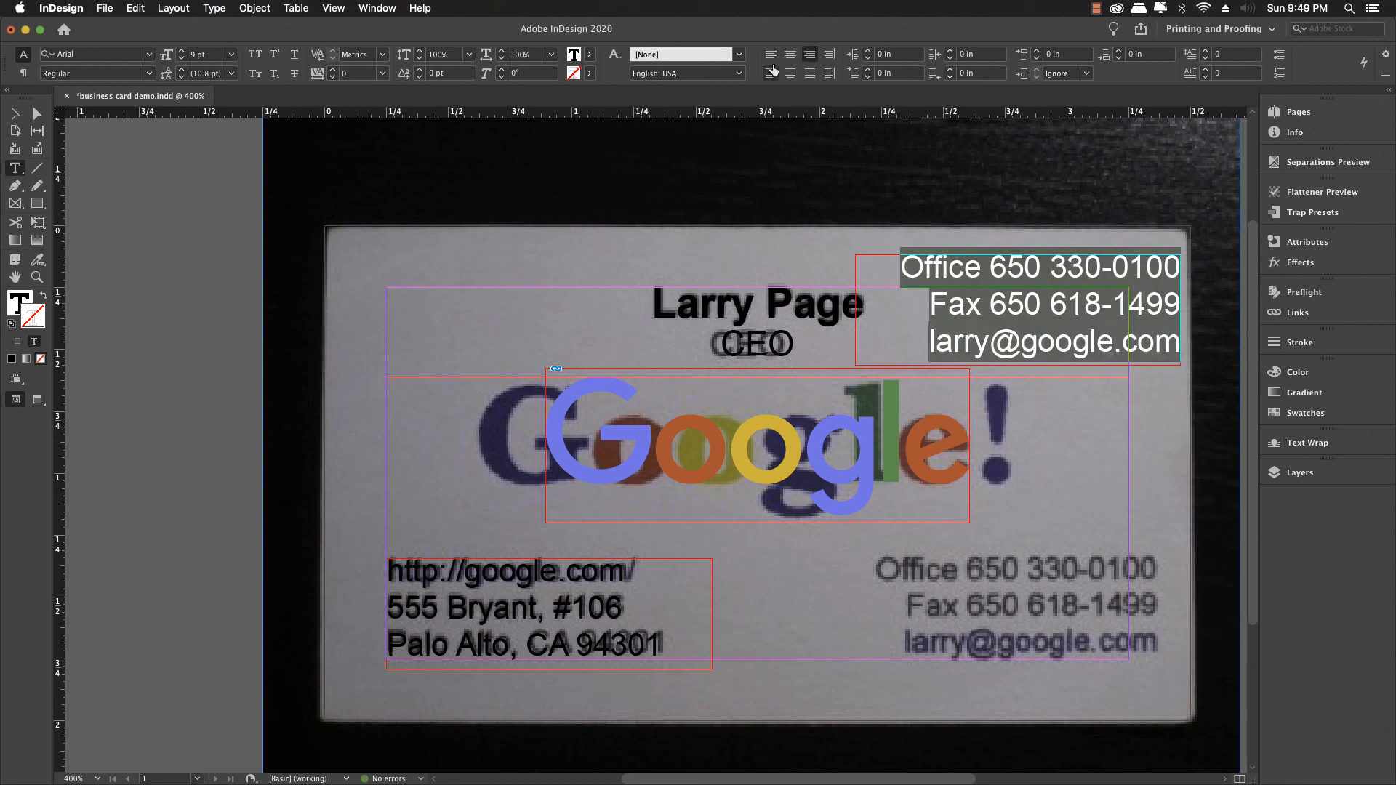
scroll(834, 160, down, 3)
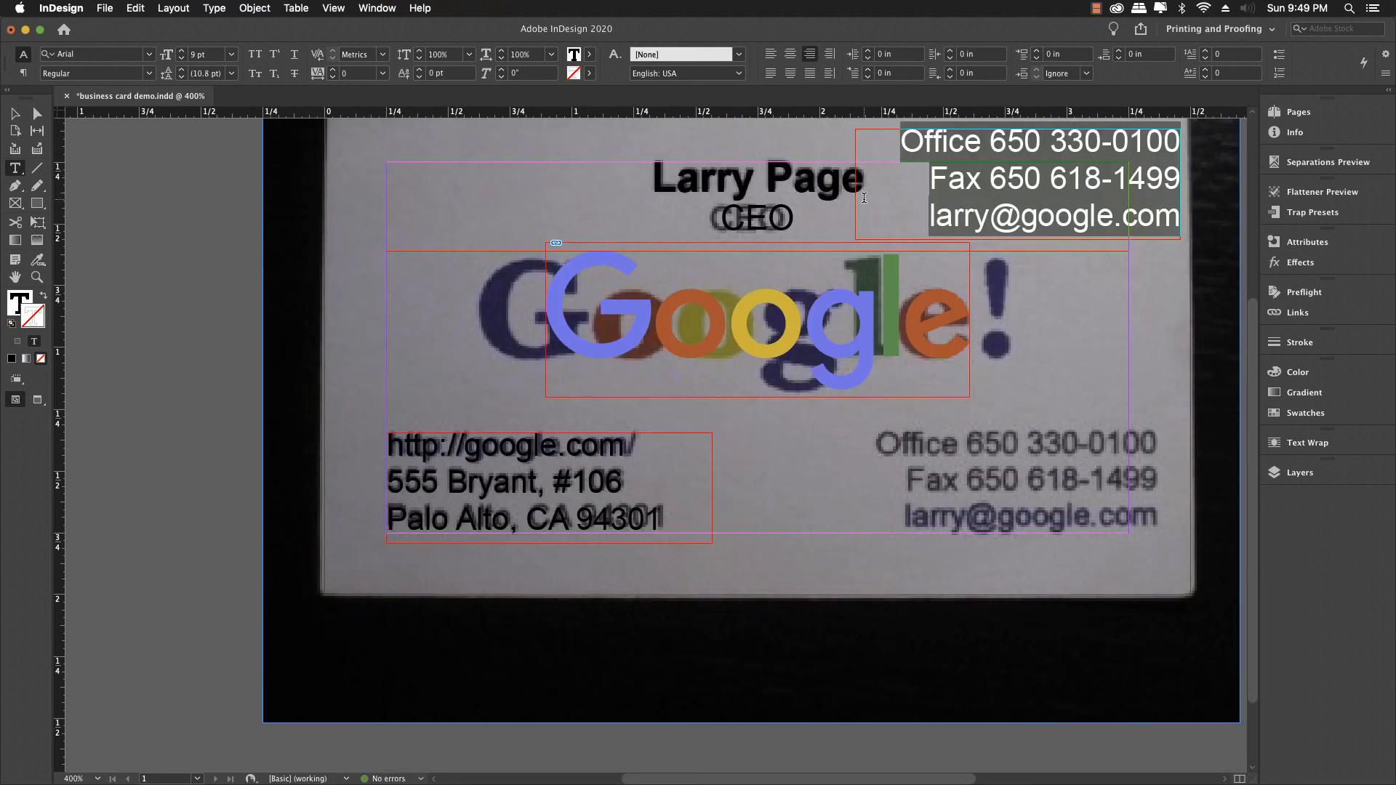
scroll(849, 197, up, 2)
scroll(854, 186, up, 2)
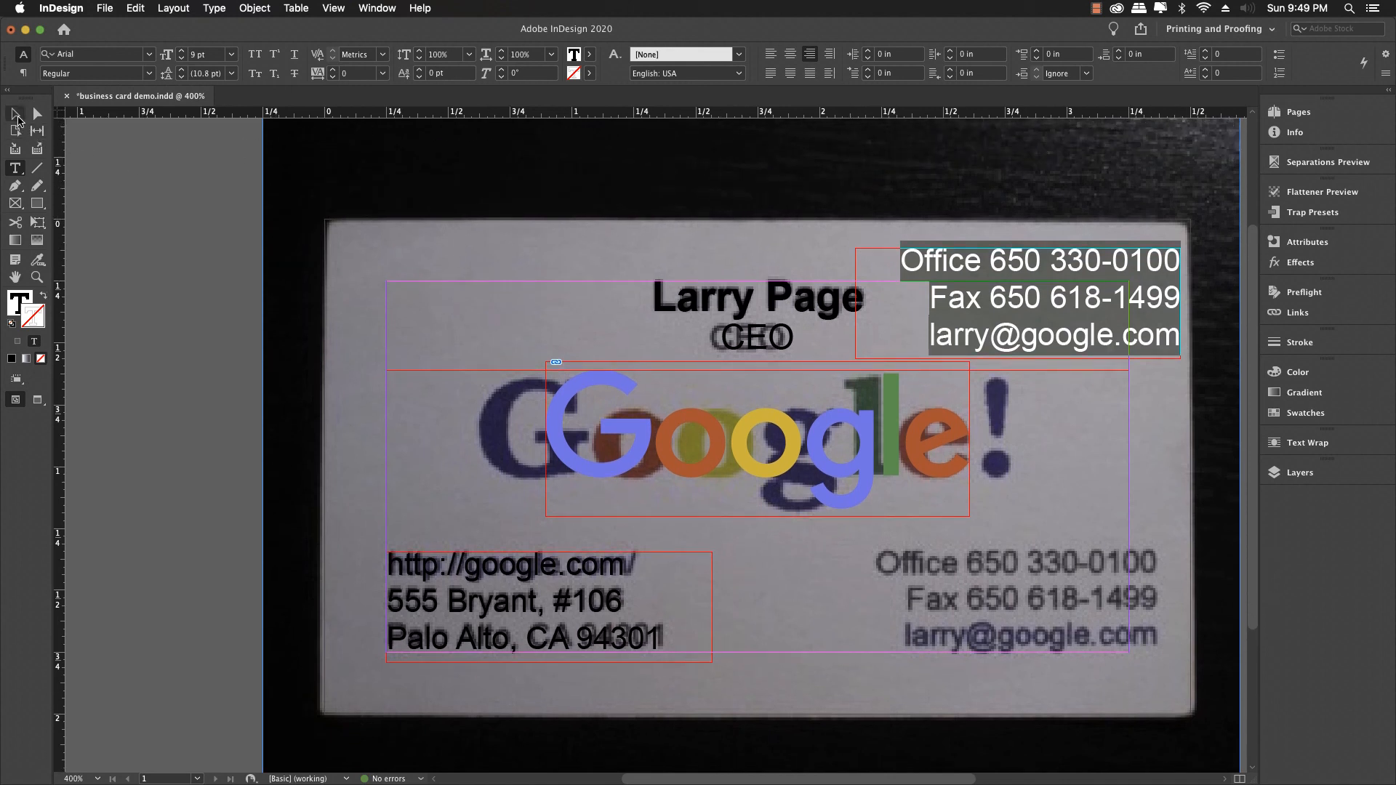
click(16, 115)
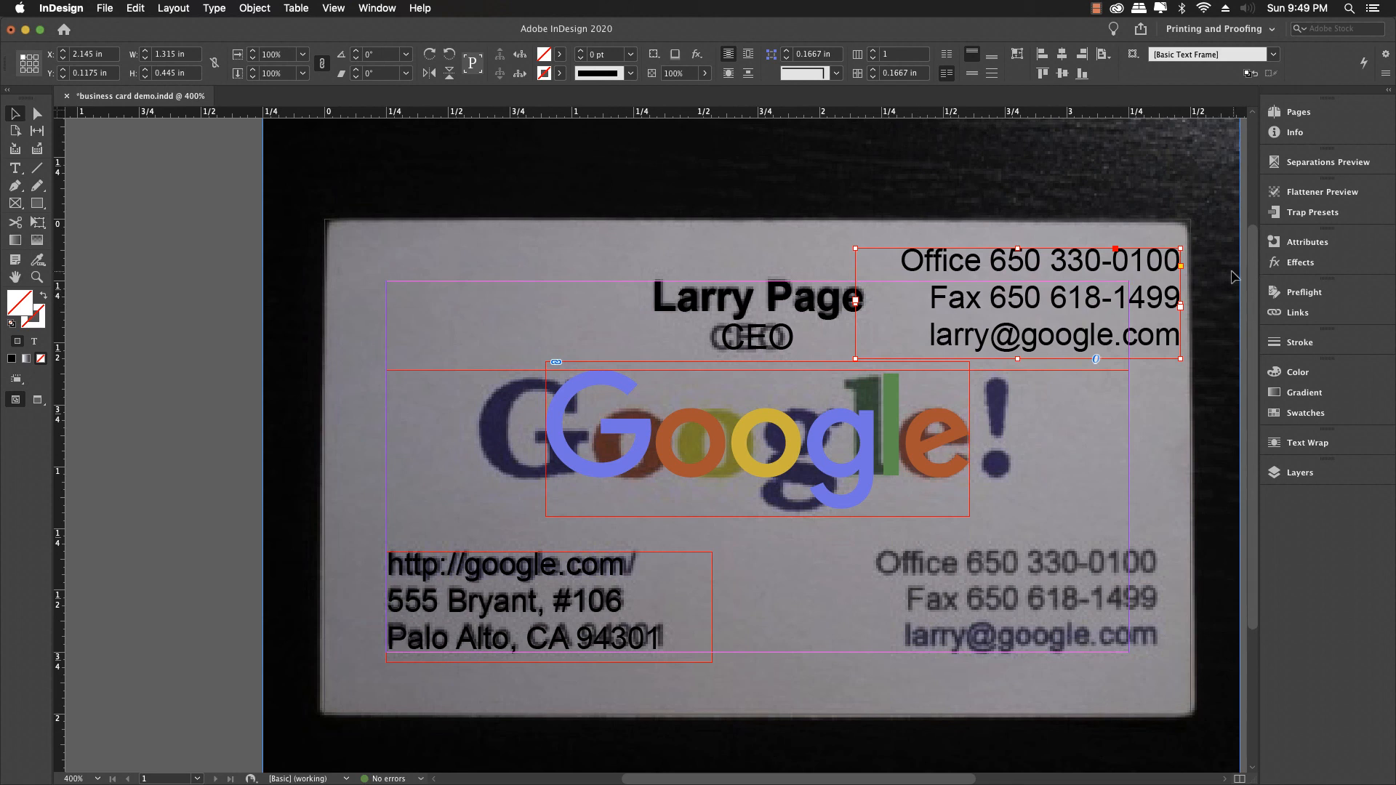
drag(1172, 281, 1127, 574)
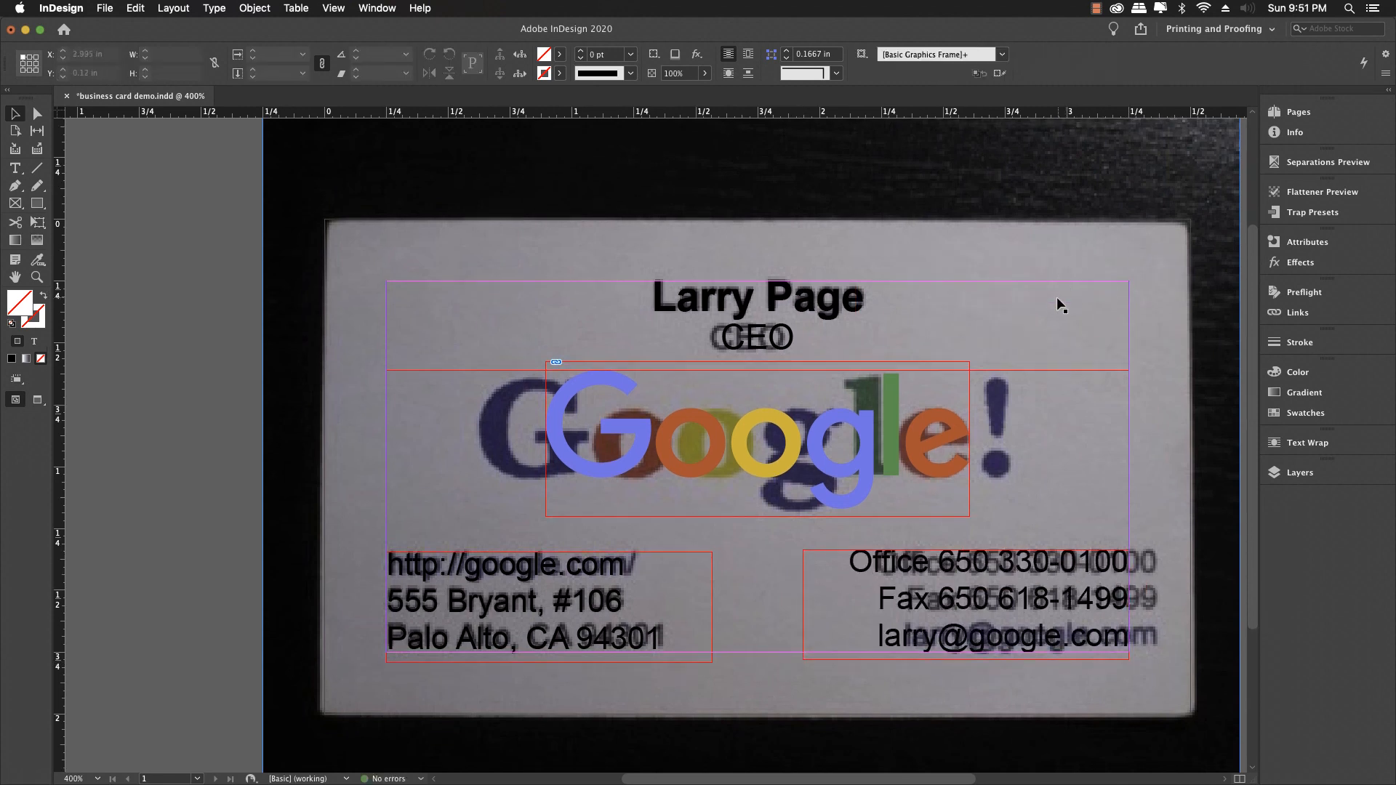
Step: Align the top edges of the address and contact frames relative to the selection, then nudge both down
click(612, 569)
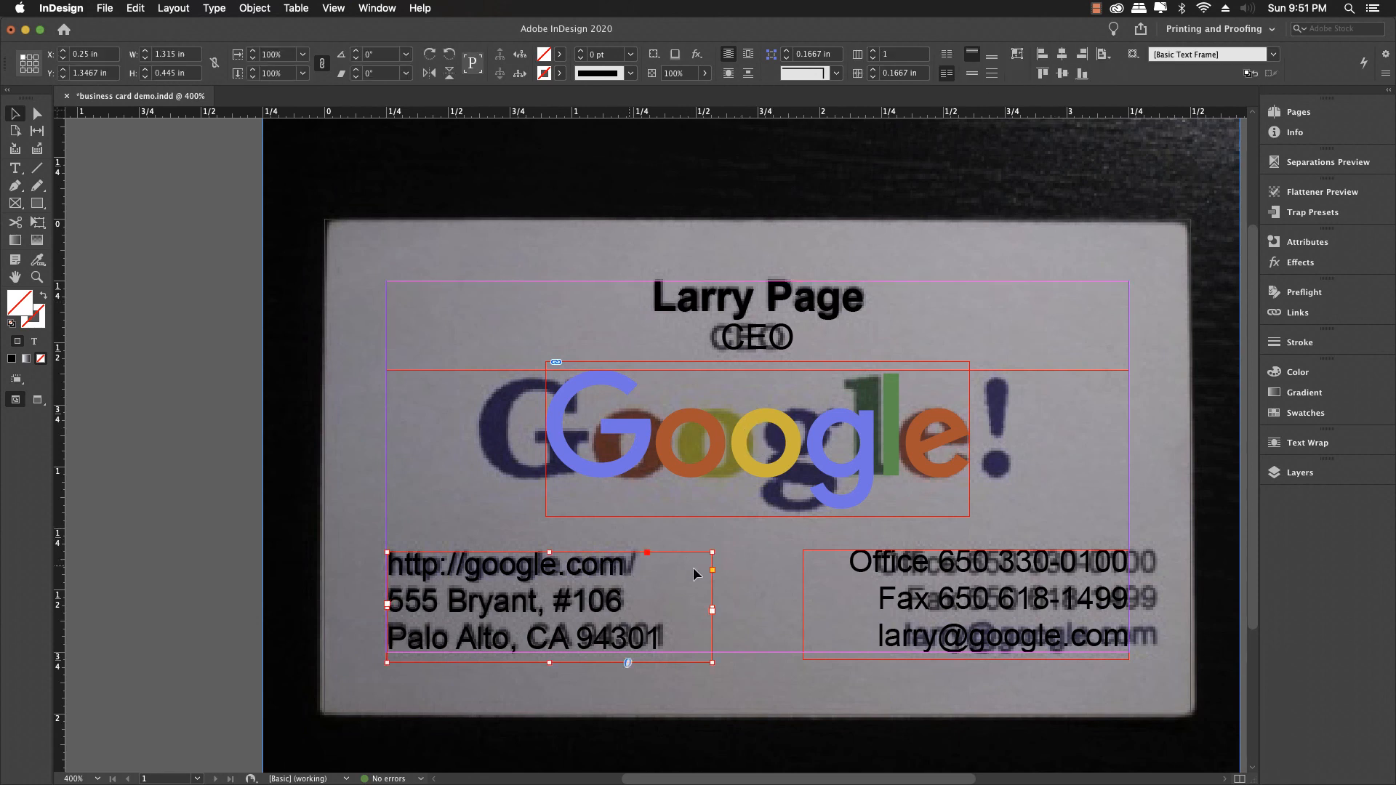
shift+click(911, 570)
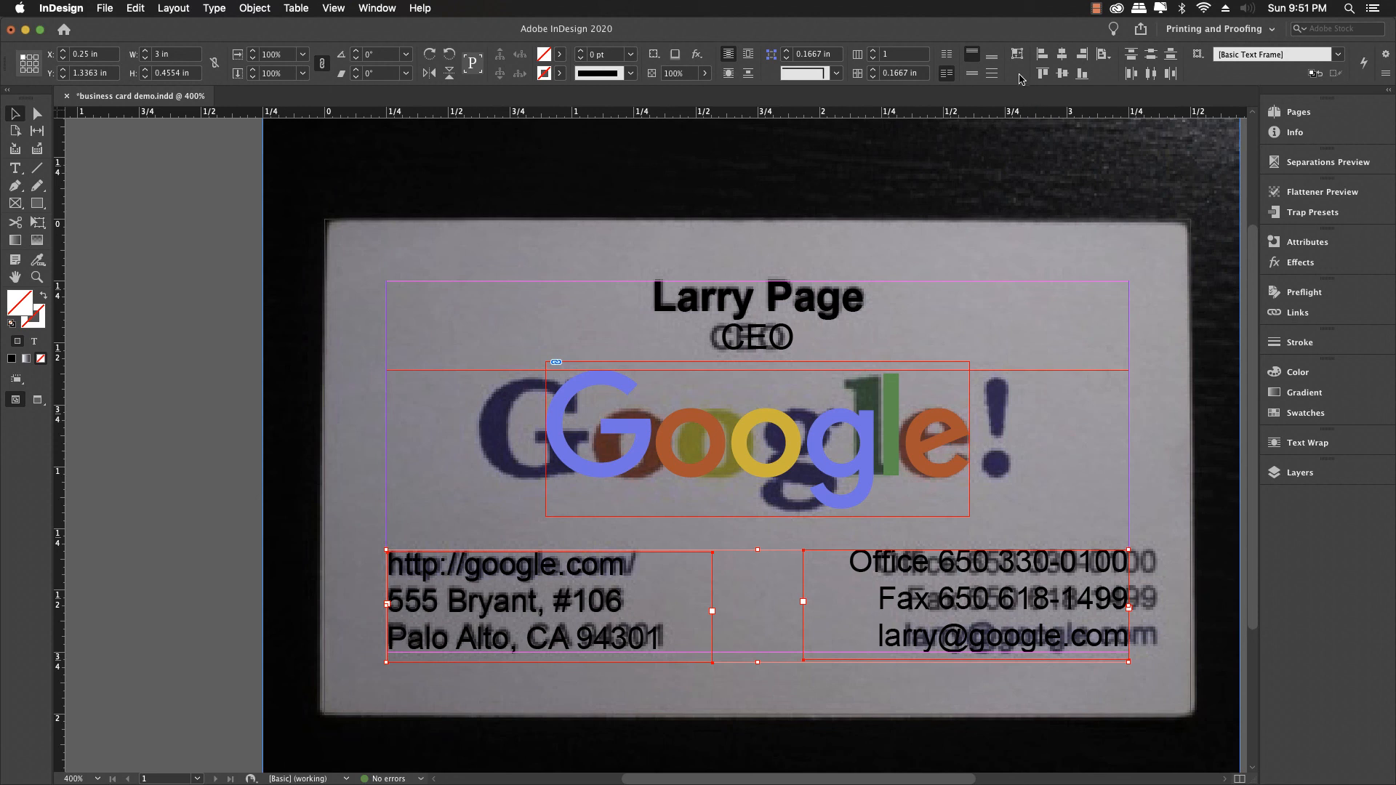
click(1108, 58)
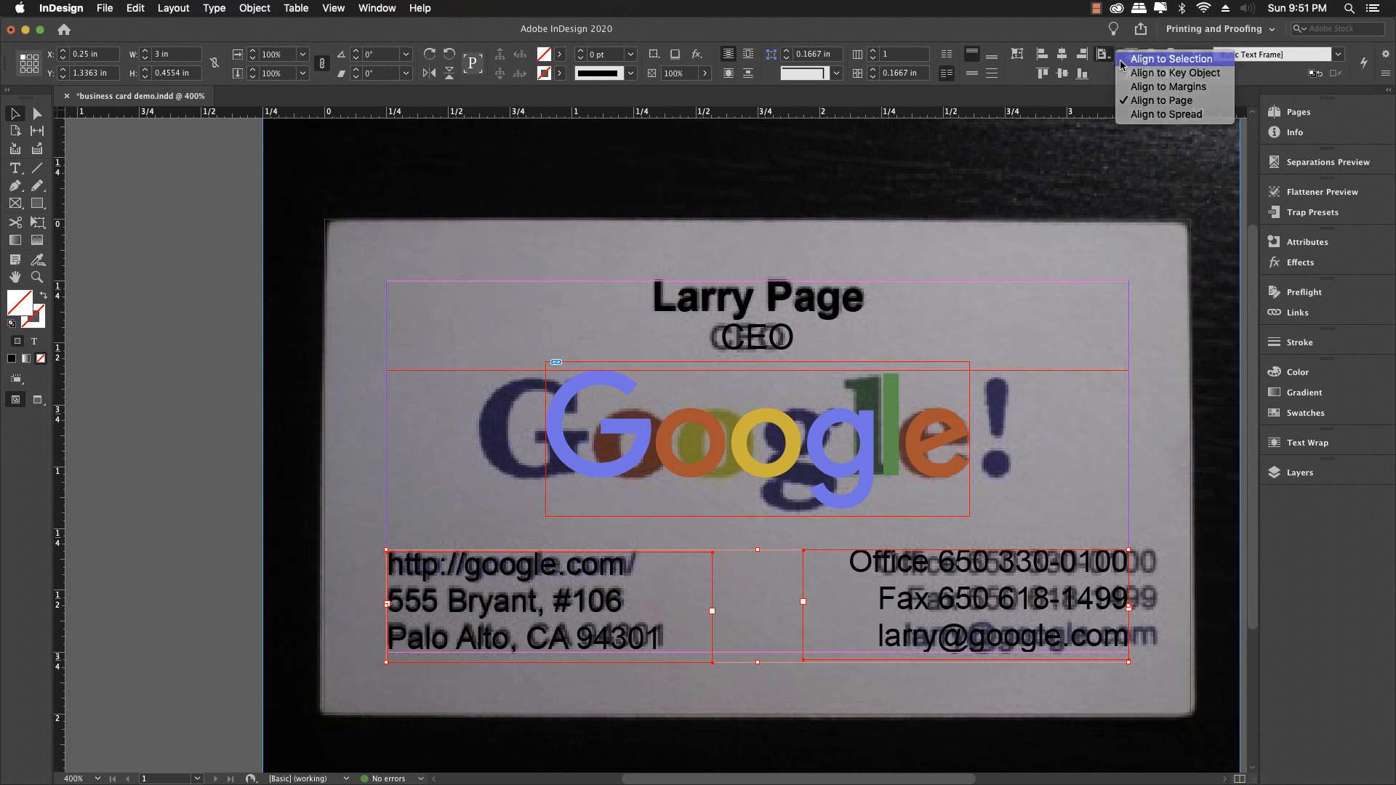
click(1123, 60)
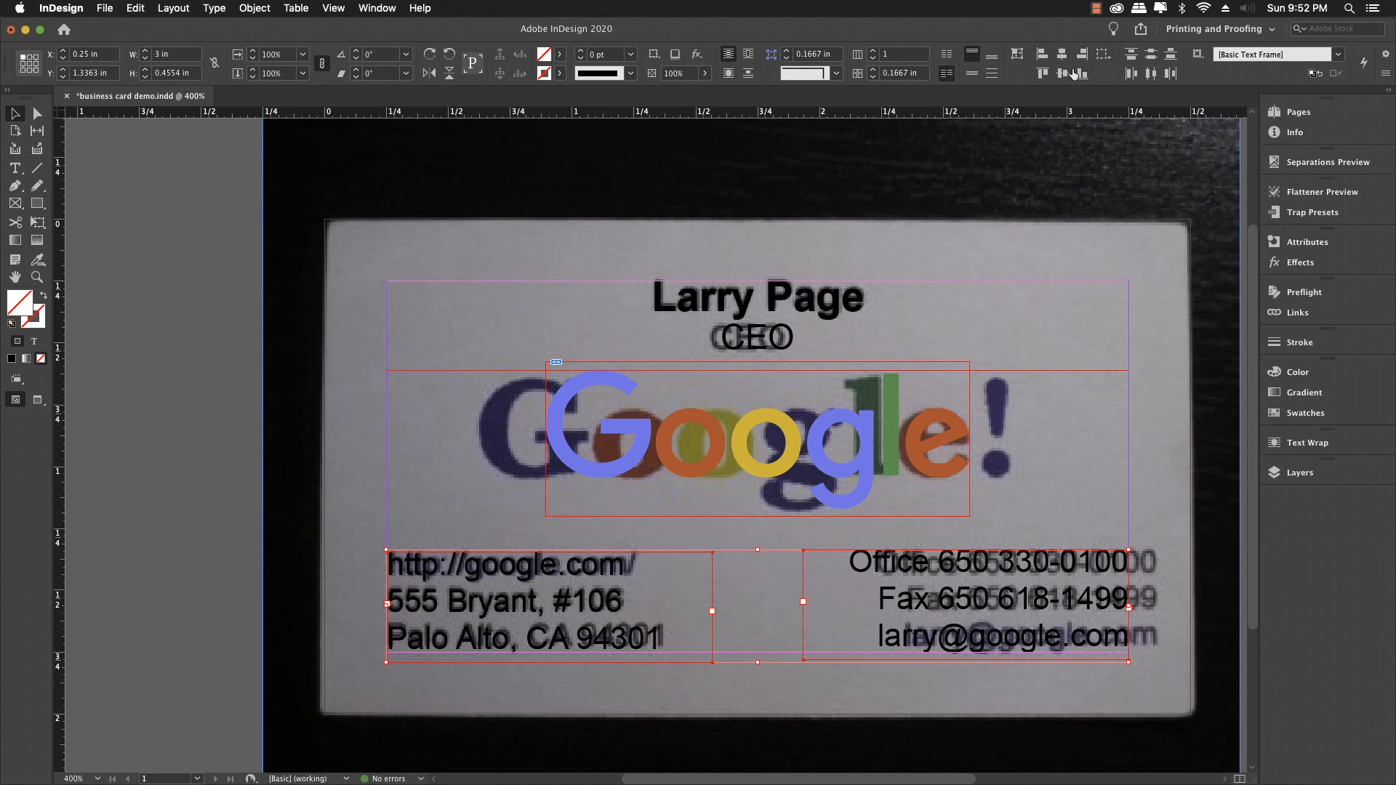
click(1041, 74)
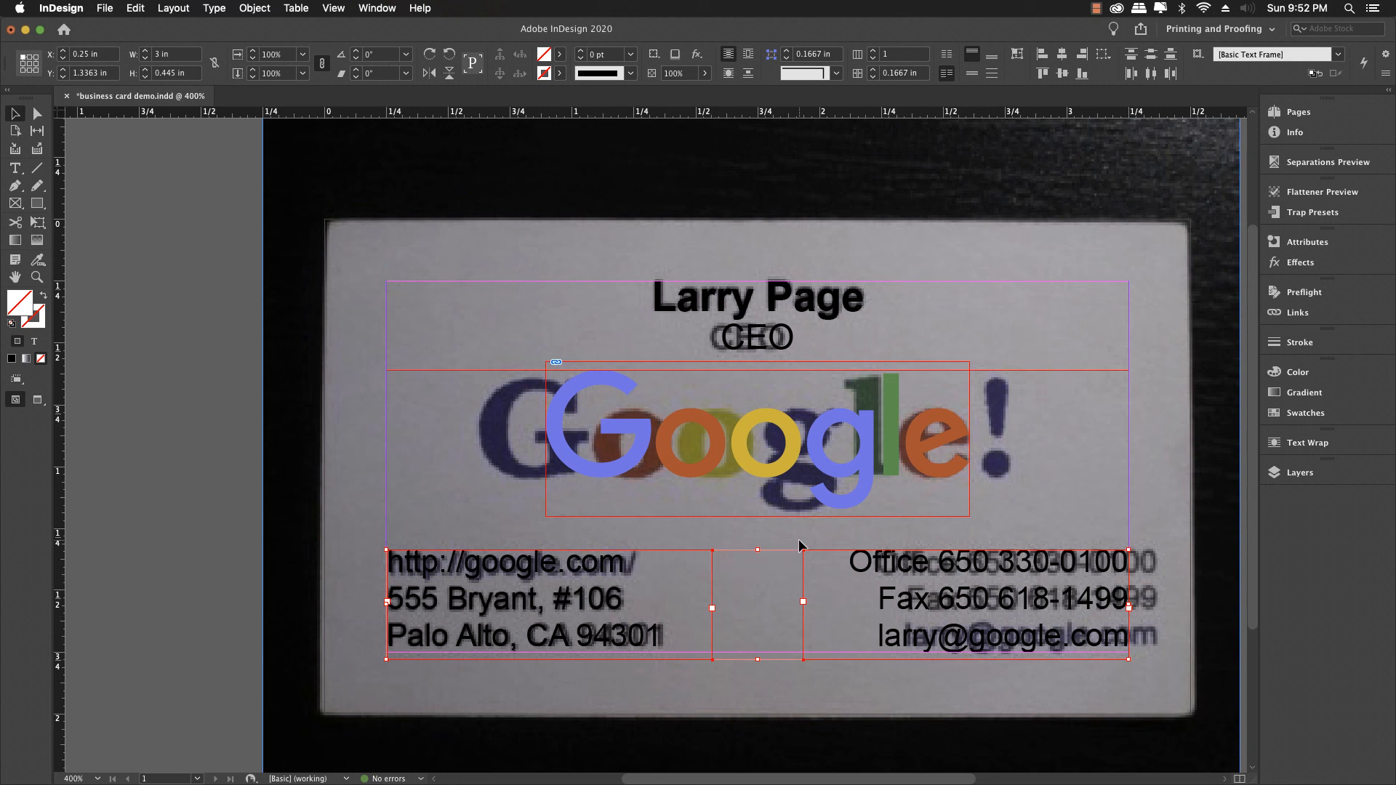
key(Down)
key(Down)
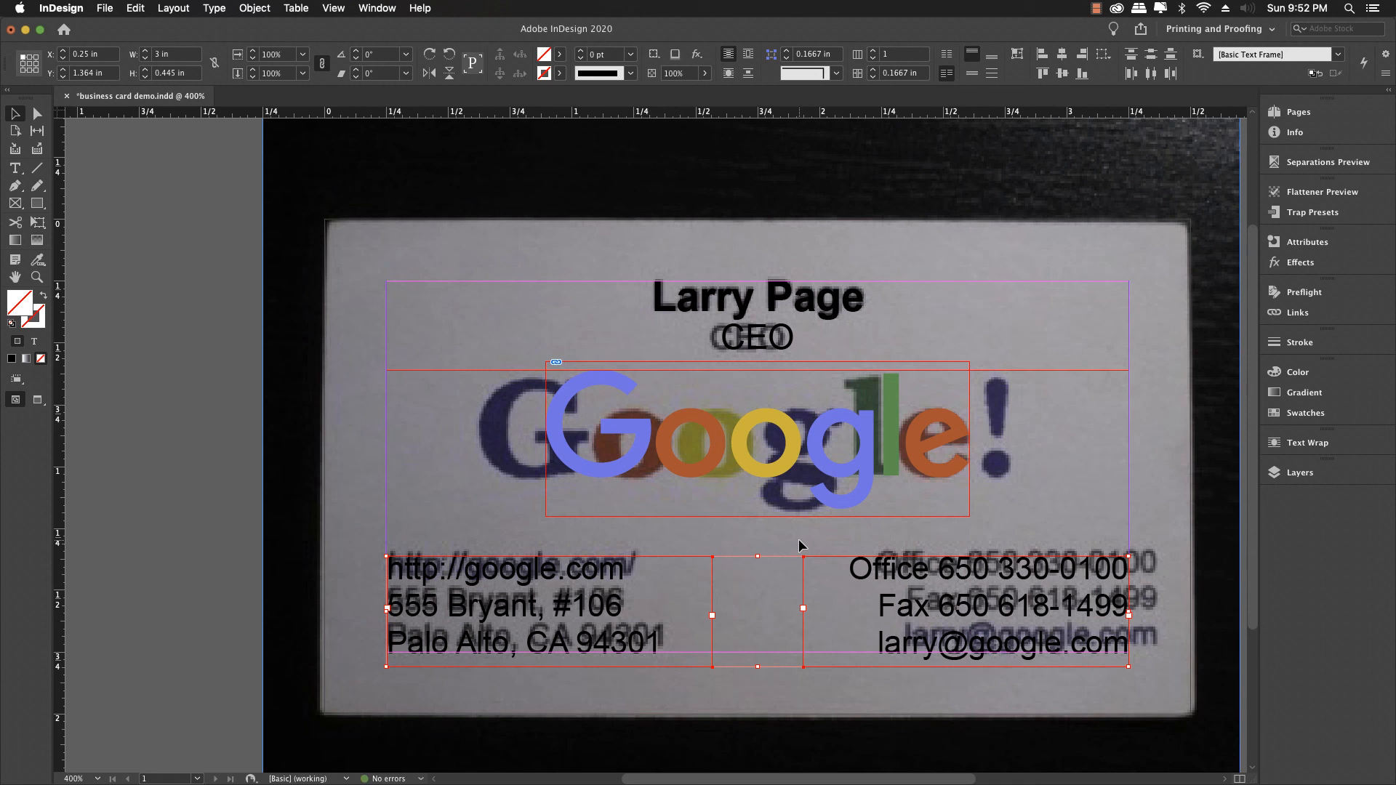
click(1157, 644)
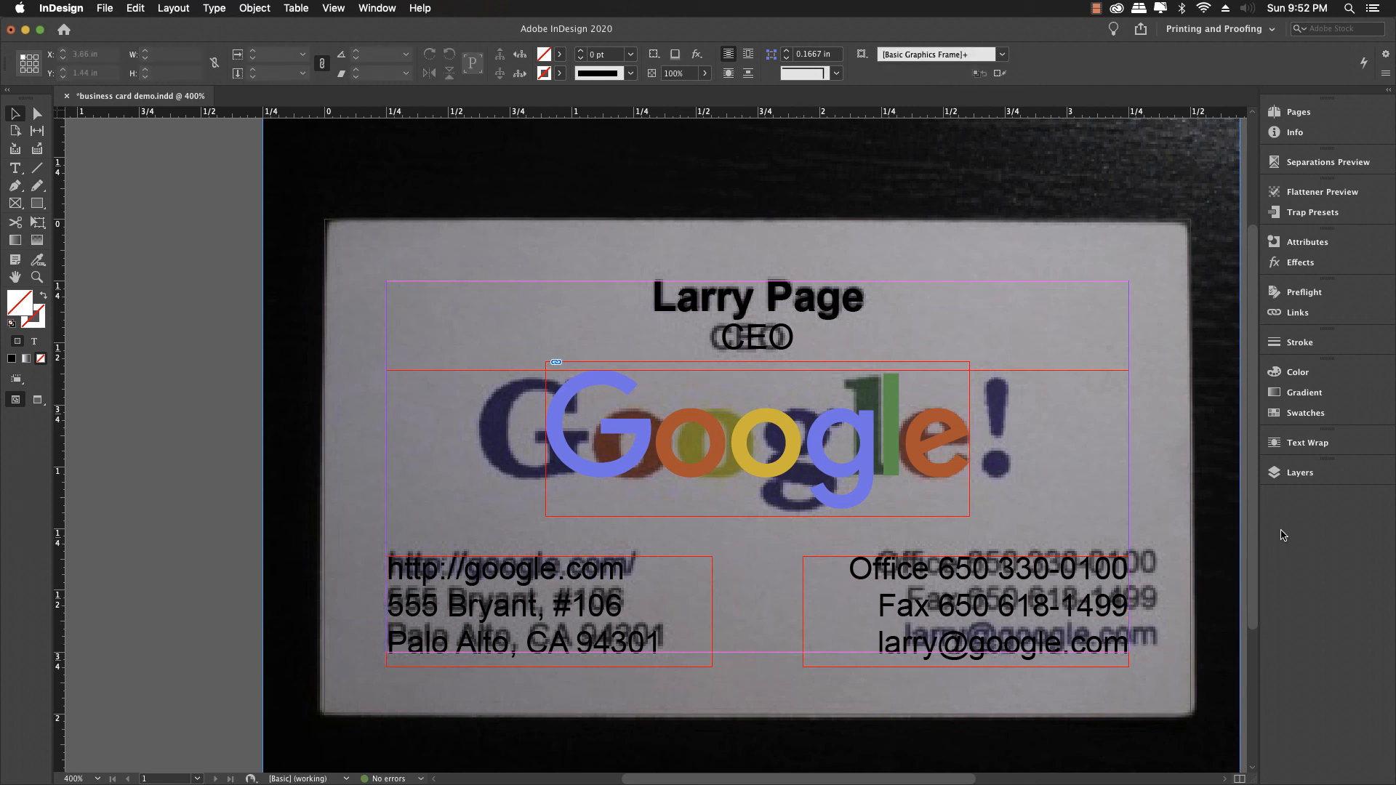
click(1283, 474)
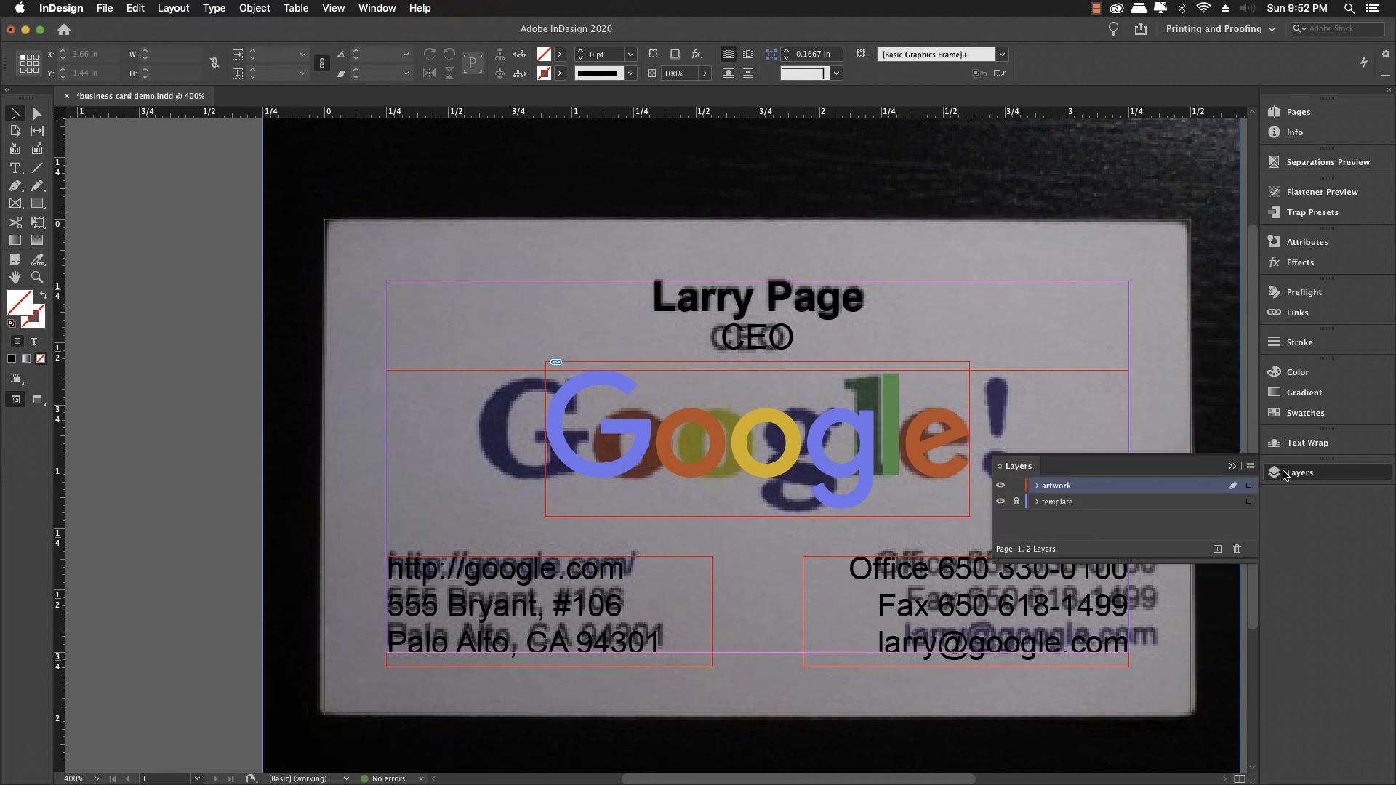
Step: Hide the template photo layer and switch to Preview mode to view the finished card
click(1001, 500)
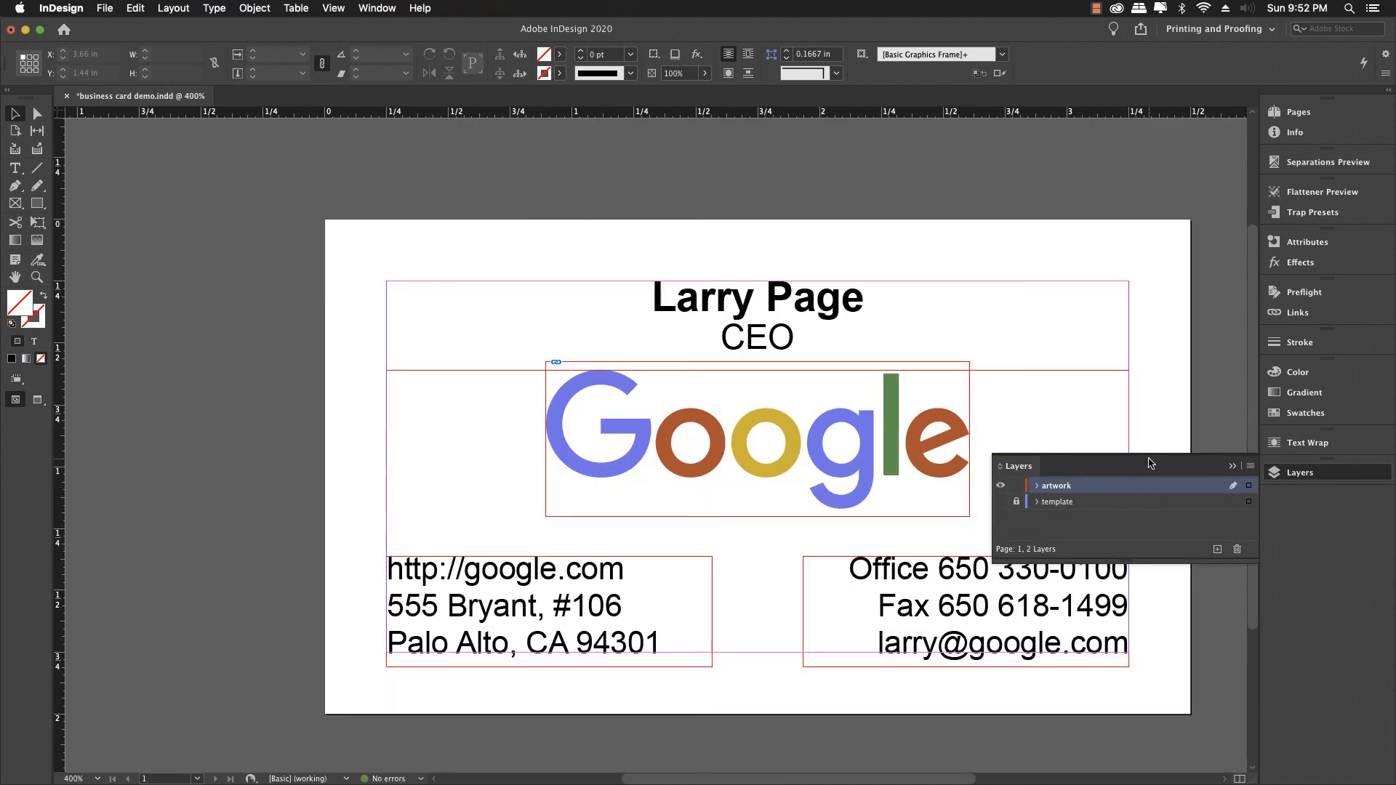
click(1230, 466)
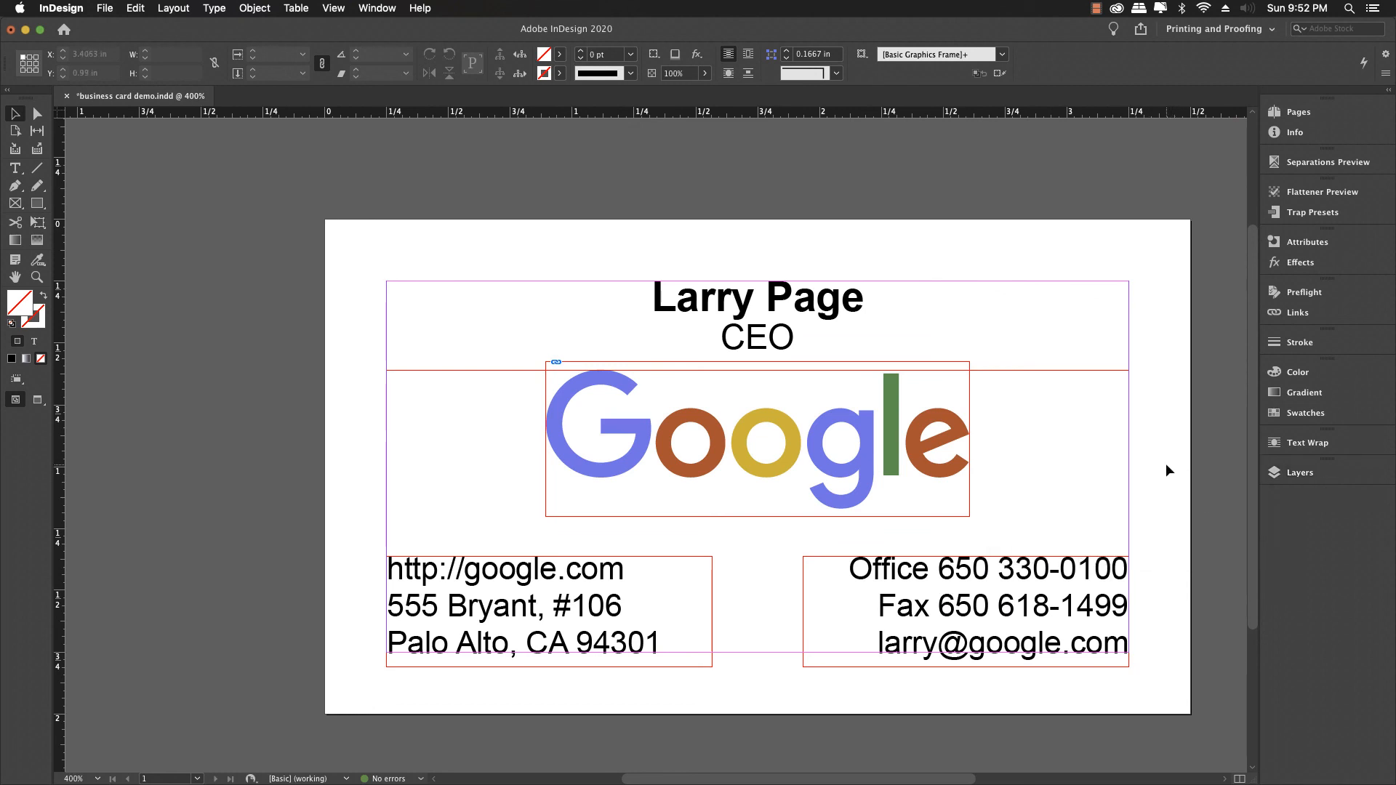
key(w)
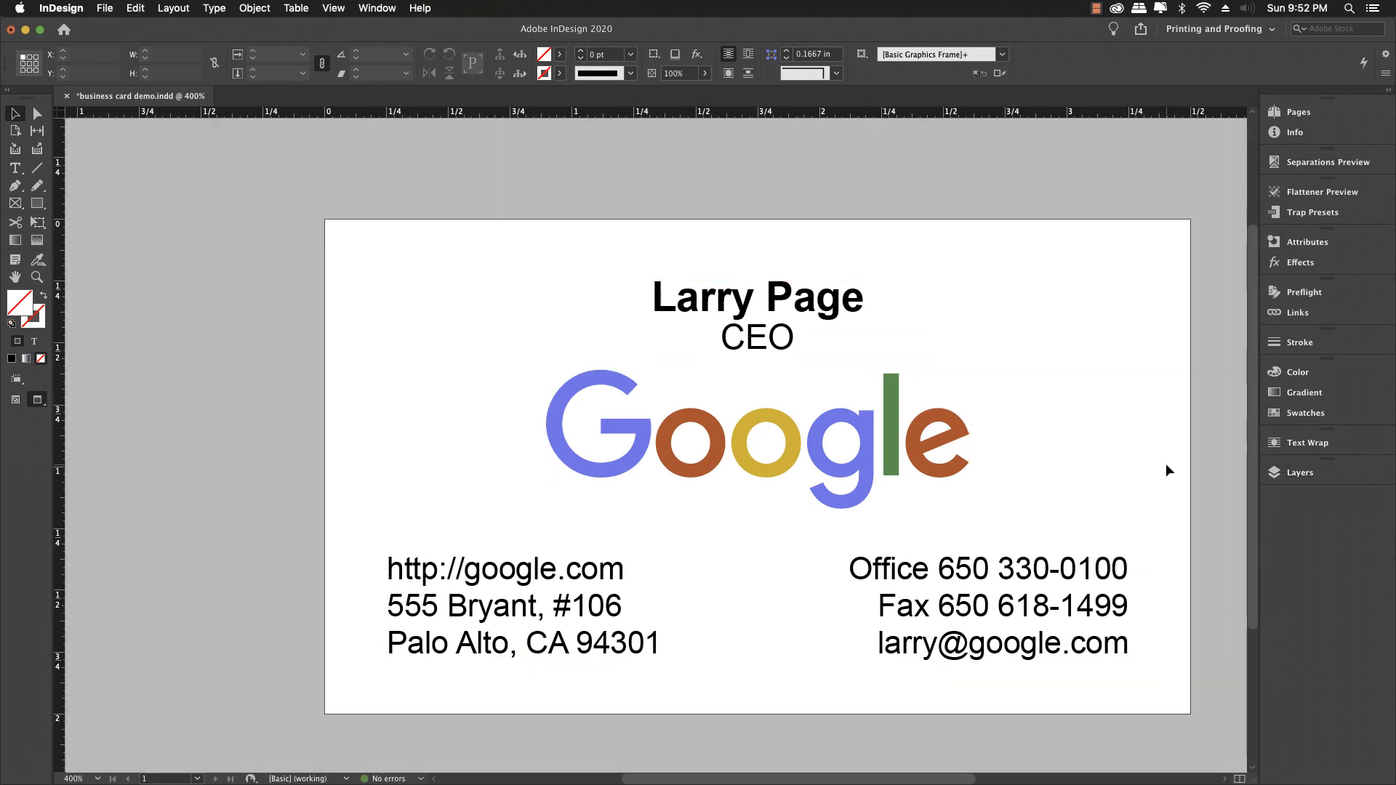